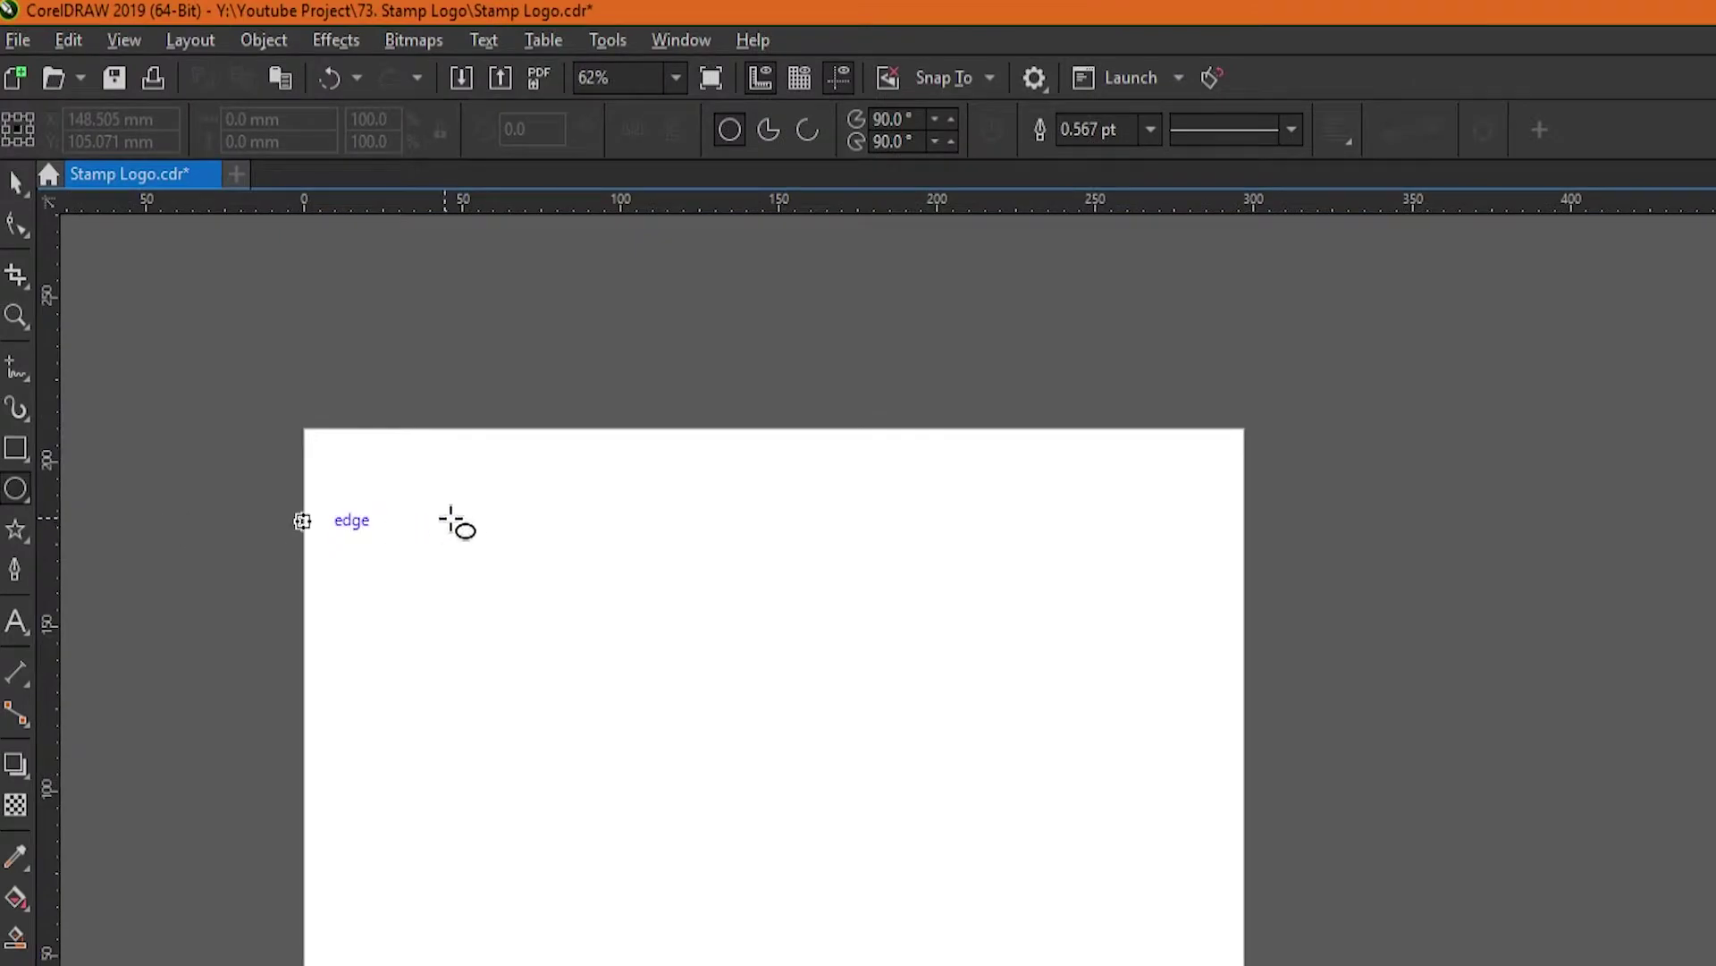
- Draw a large circle and size it to 192 mm
{"action": "left_click_drag", "start_coordinate": [478, 475], "coordinate": [1078, 961]}
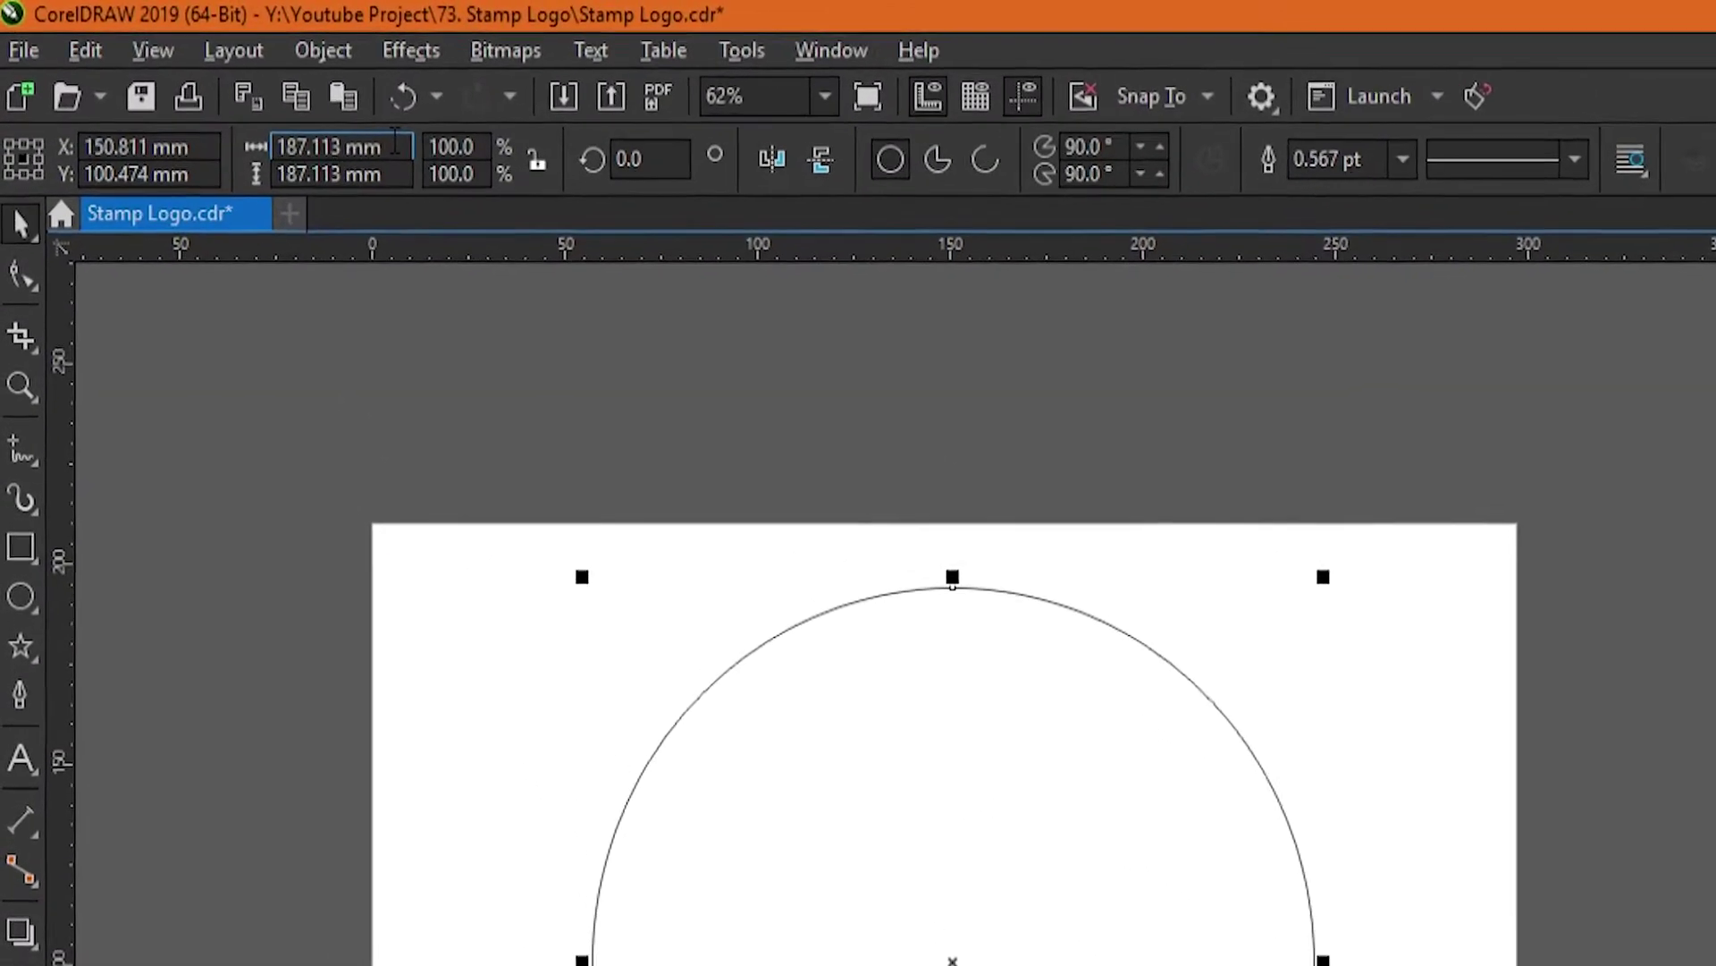
{"action": "left_click", "coordinate": [268, 118]}
{"action": "type", "text": "192"}
{"action": "key", "text": "Tab"}
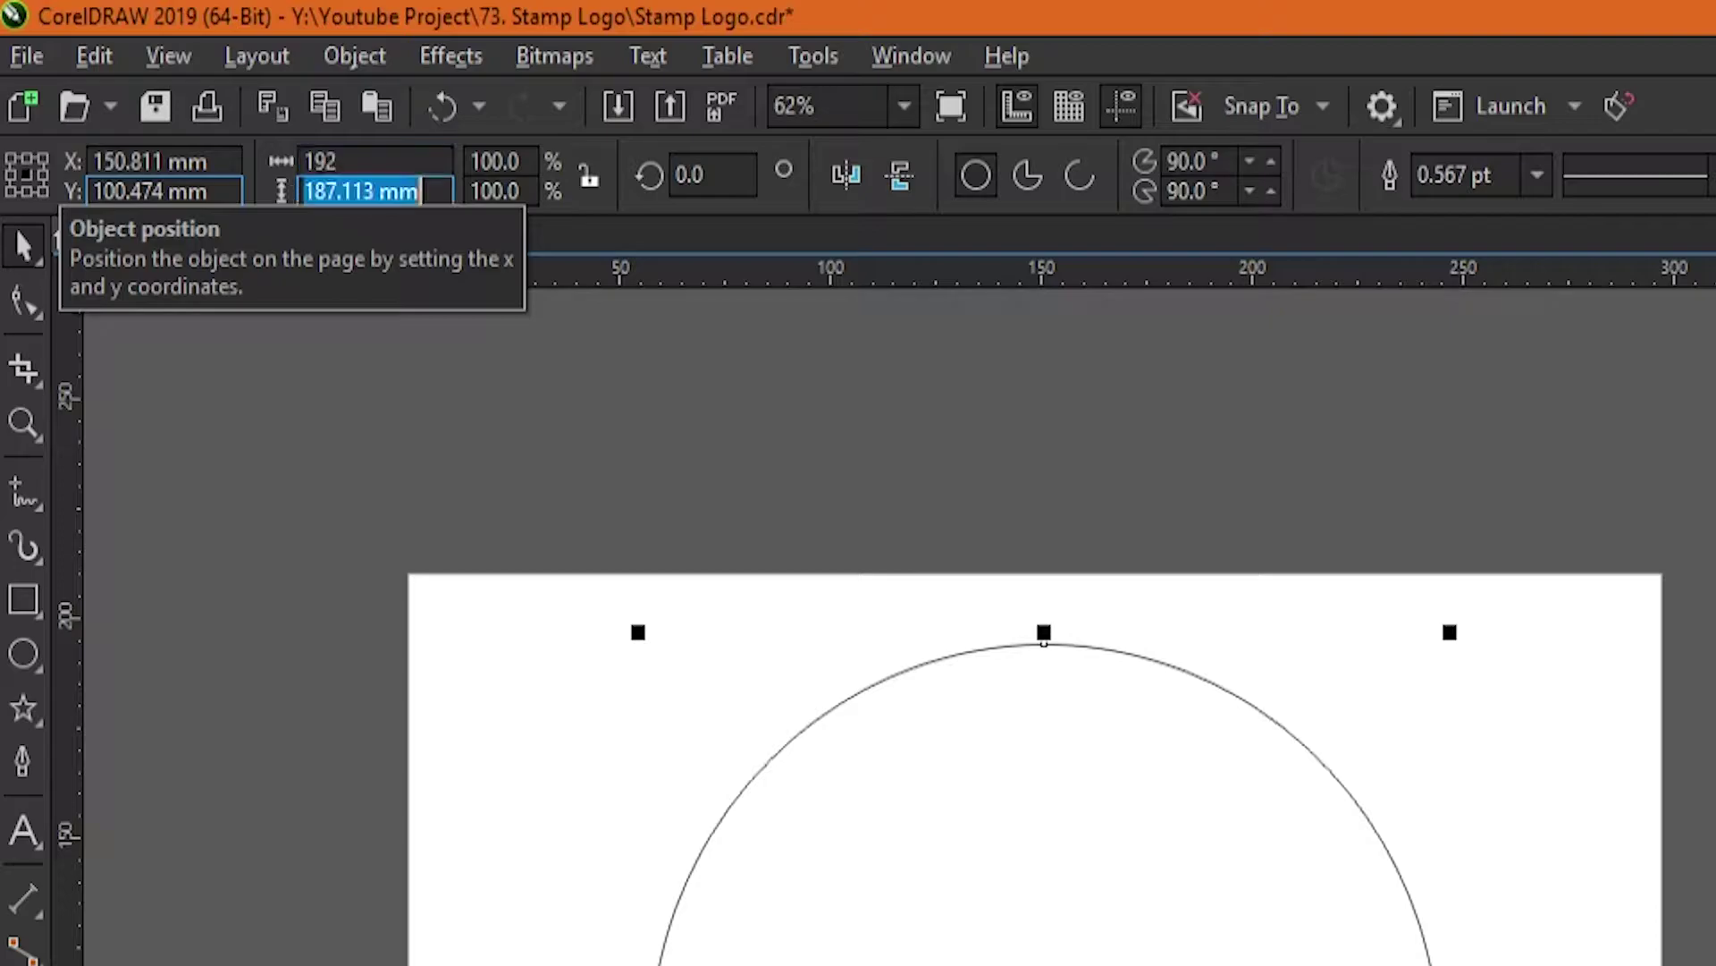
{"action": "type", "text": "192"}
{"action": "key", "text": "Return"}
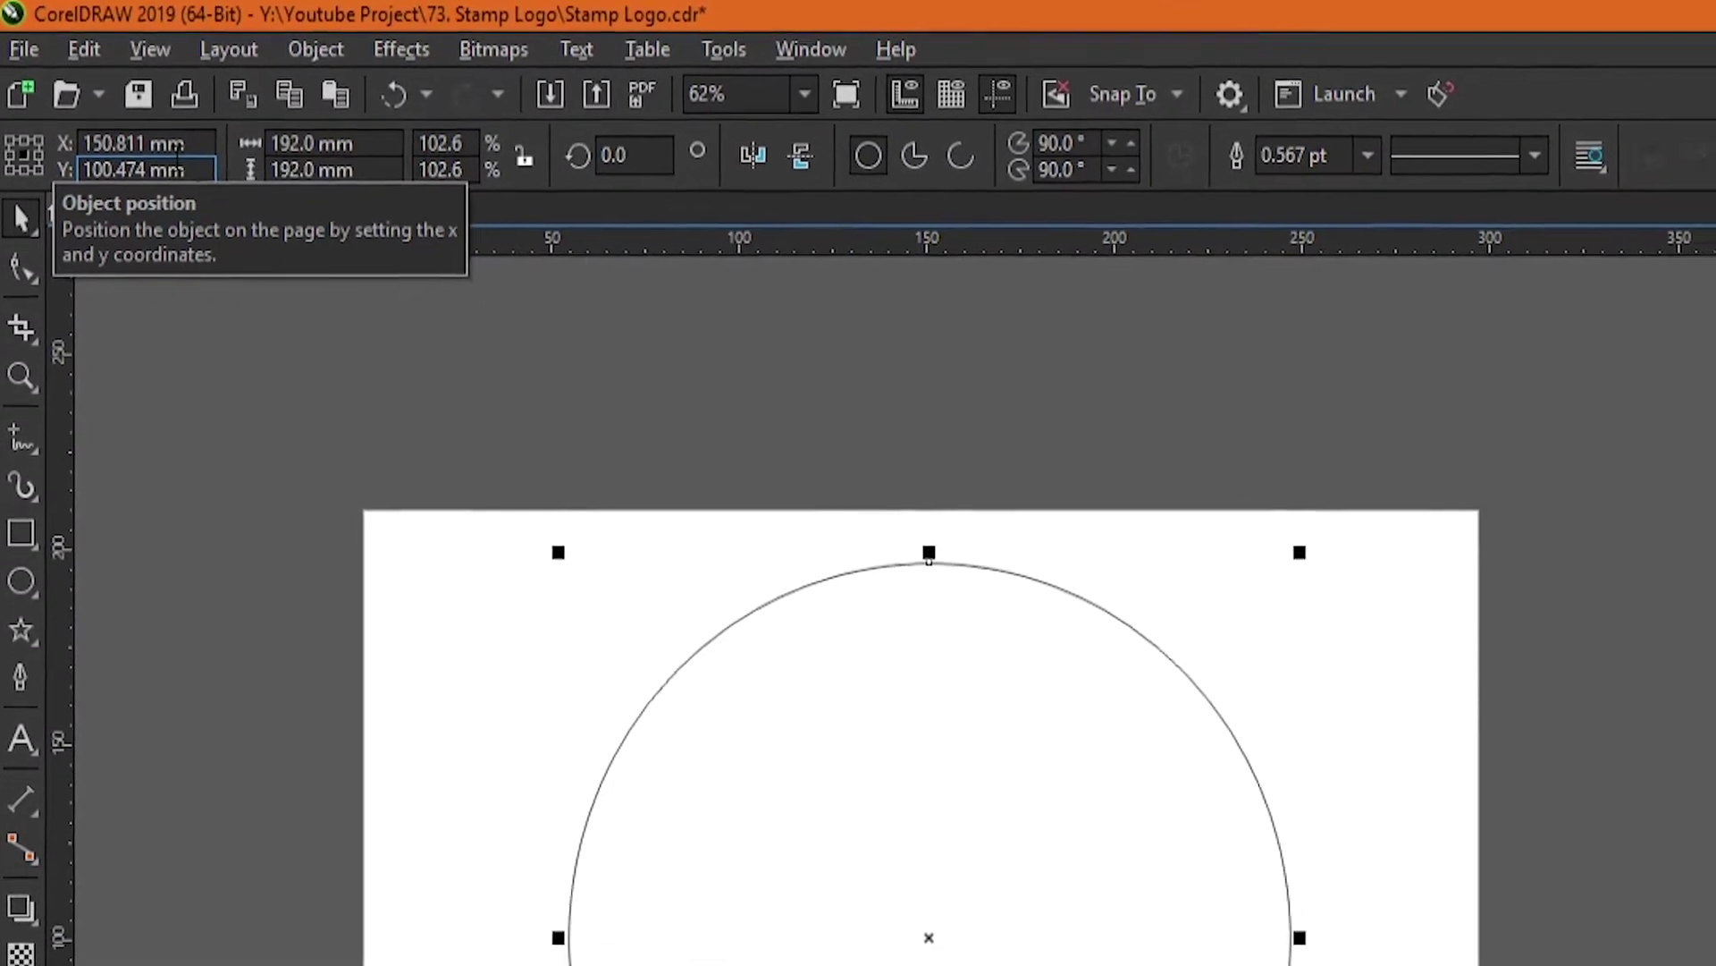
- Draw a small 25 mm circle and select it together with the big circle
{"action": "left_click", "coordinate": [704, 539]}
{"action": "left_click", "coordinate": [18, 490]}
{"action": "left_click_drag", "start_coordinate": [765, 593], "coordinate": [857, 685]}
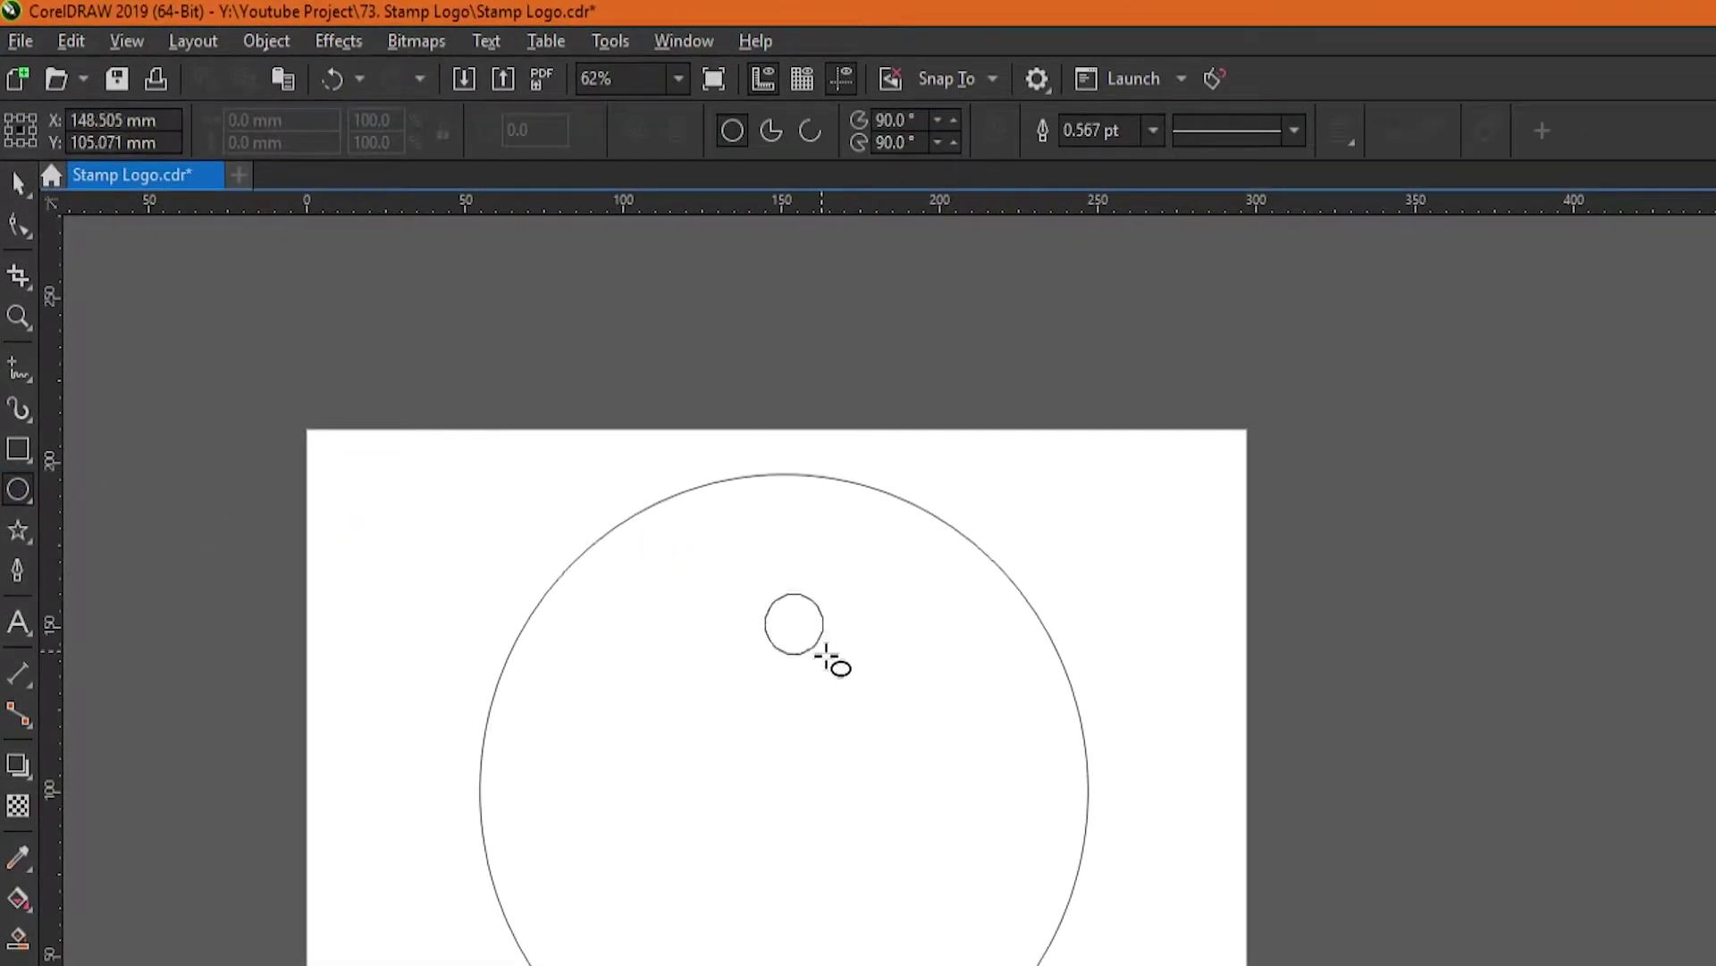
{"action": "key", "text": "space"}
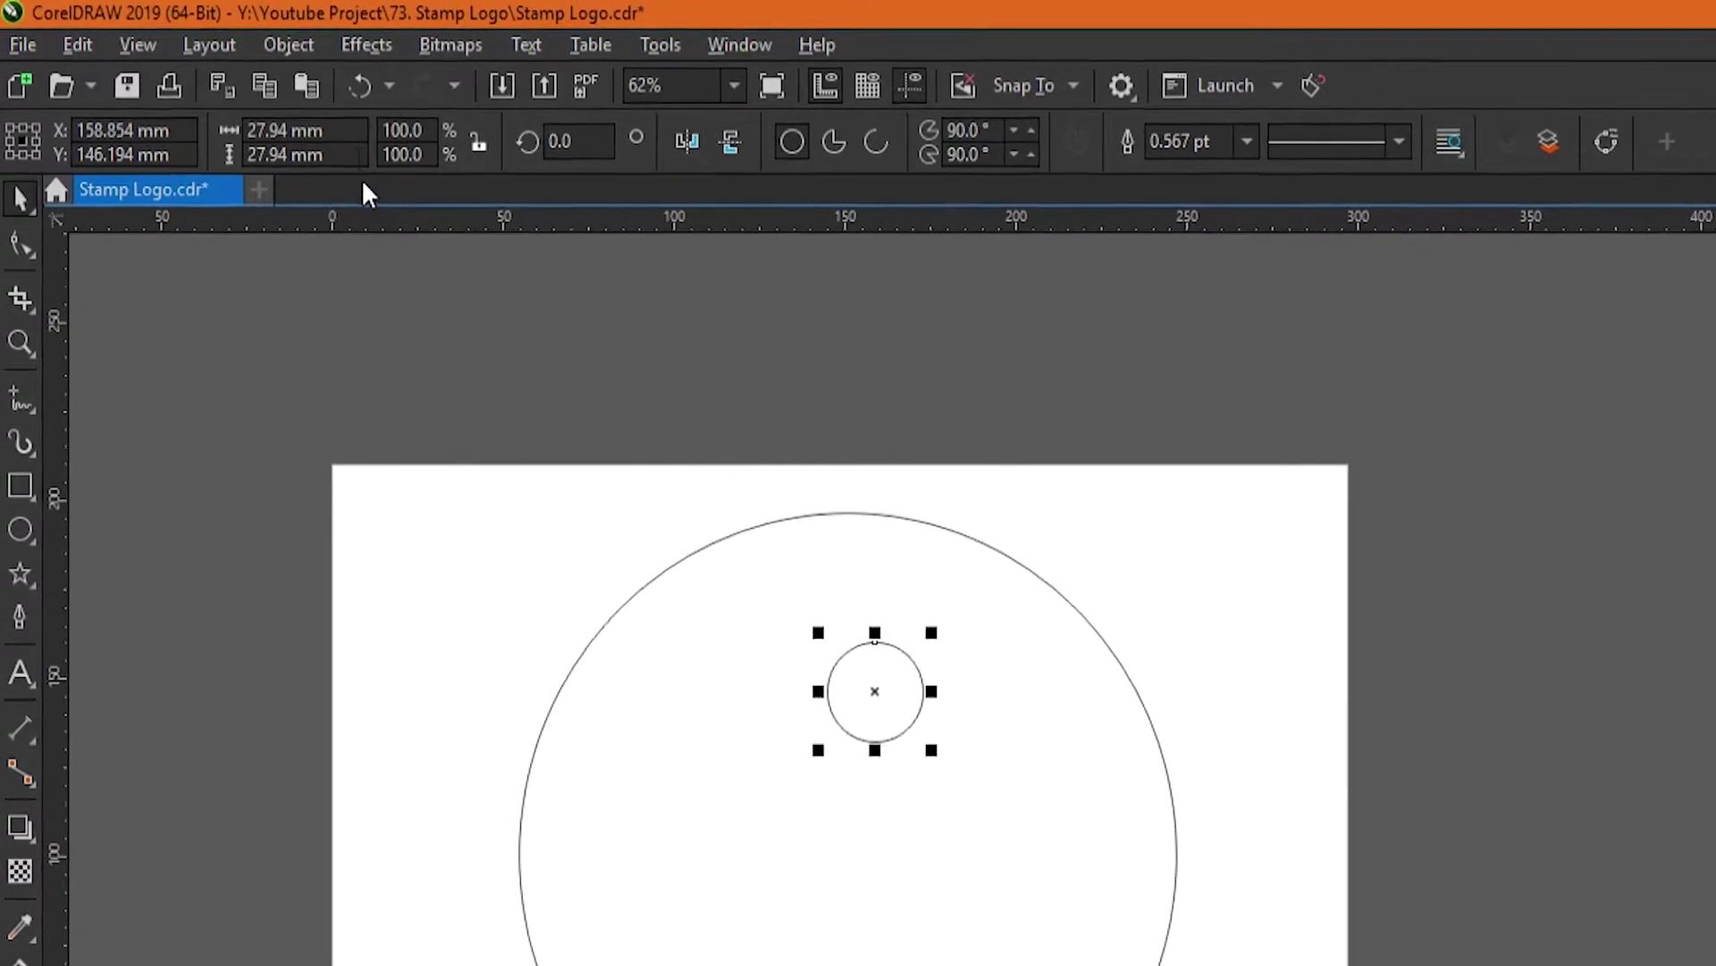
{"action": "double_click", "coordinate": [268, 120]}
{"action": "type", "text": "25"}
{"action": "key", "text": "Tab"}
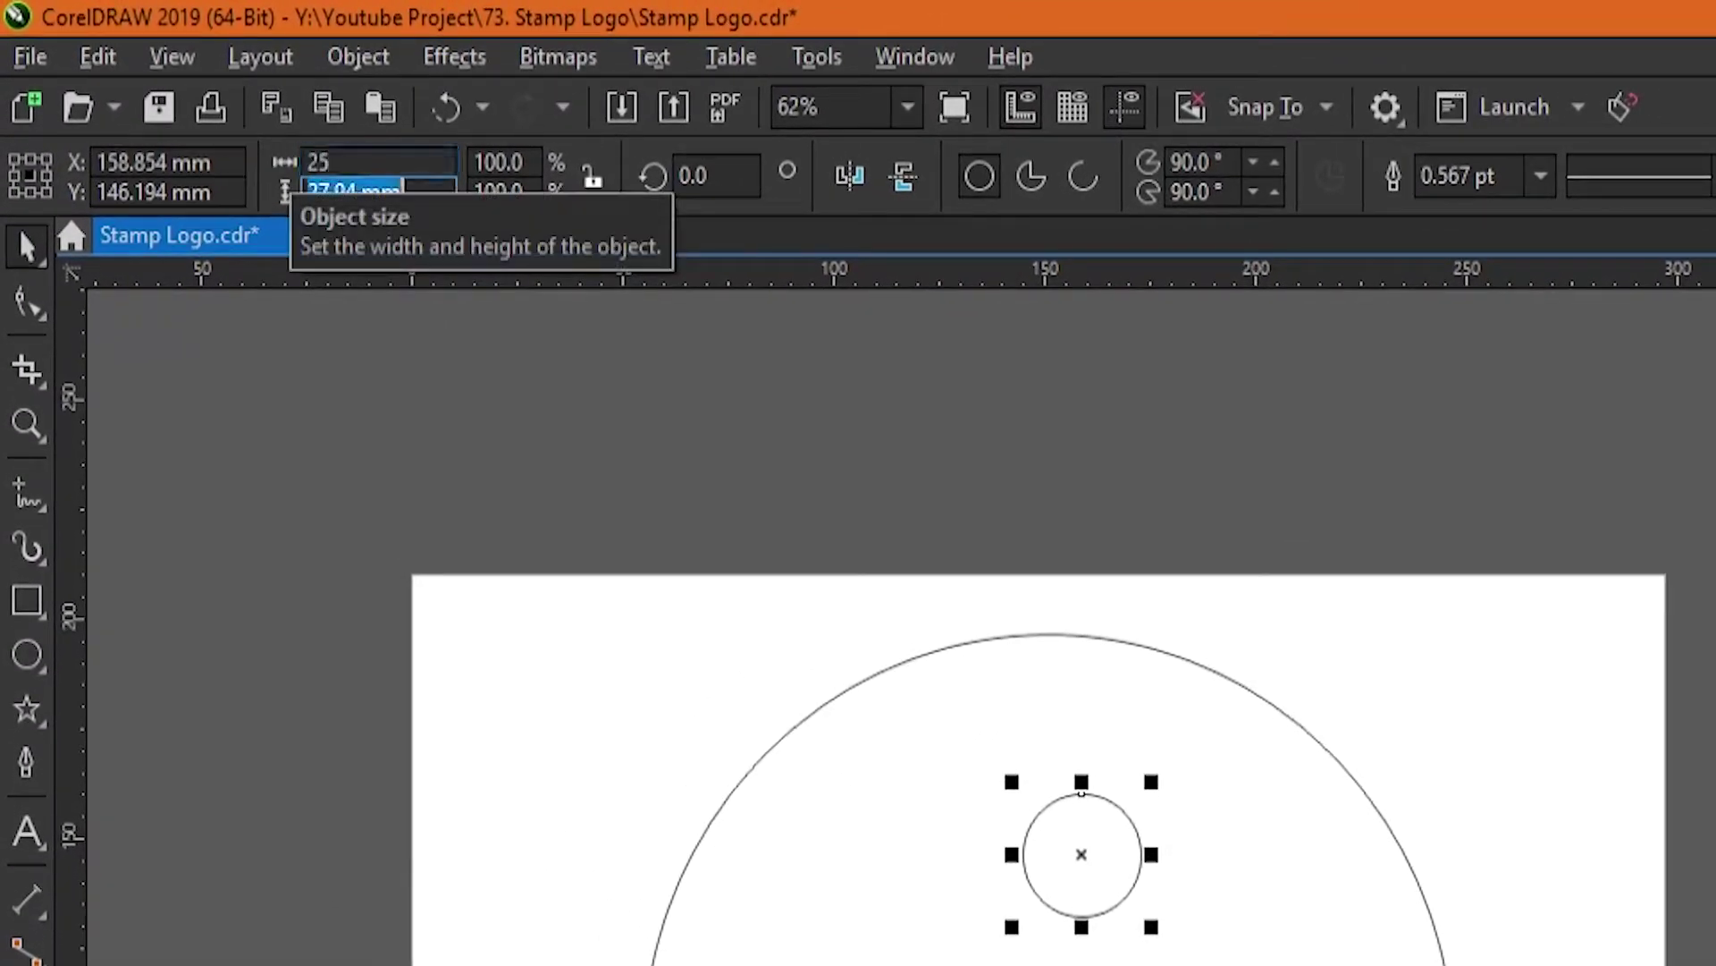
{"action": "key", "text": "Return"}
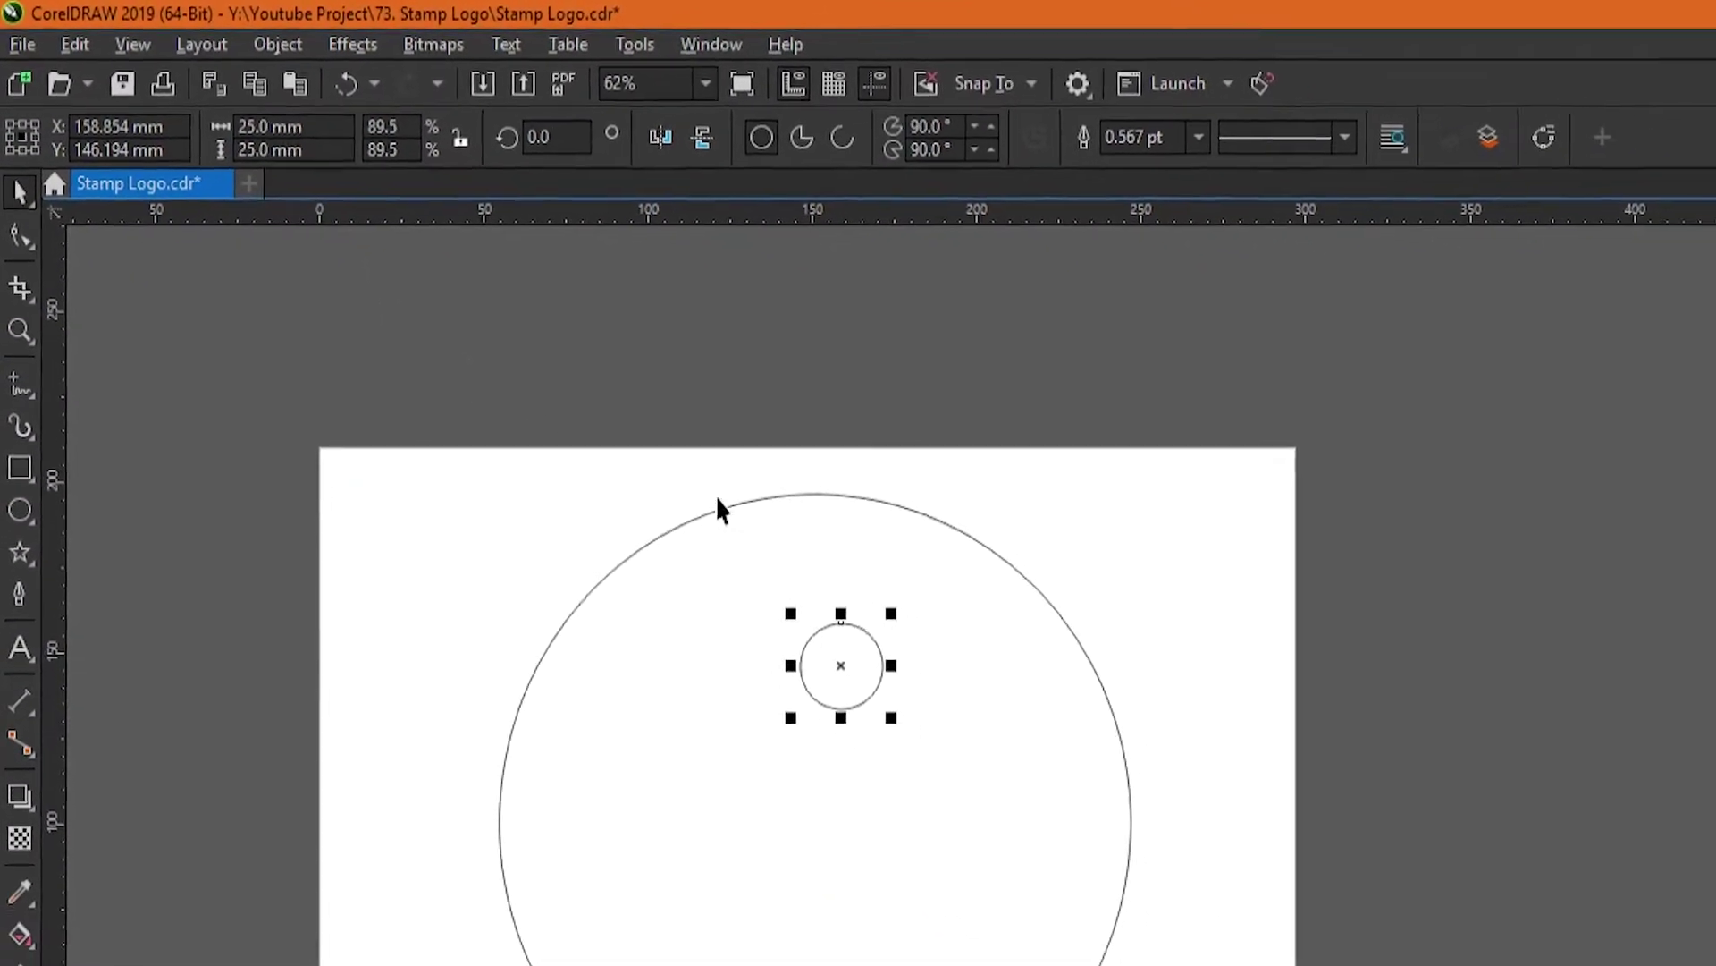
{"action": "left_click", "coordinate": [769, 510]}
- Align the small circle centred on the big circle's top, then move it onto the rim
{"action": "key", "text": "c"}
{"action": "key", "text": "t"}
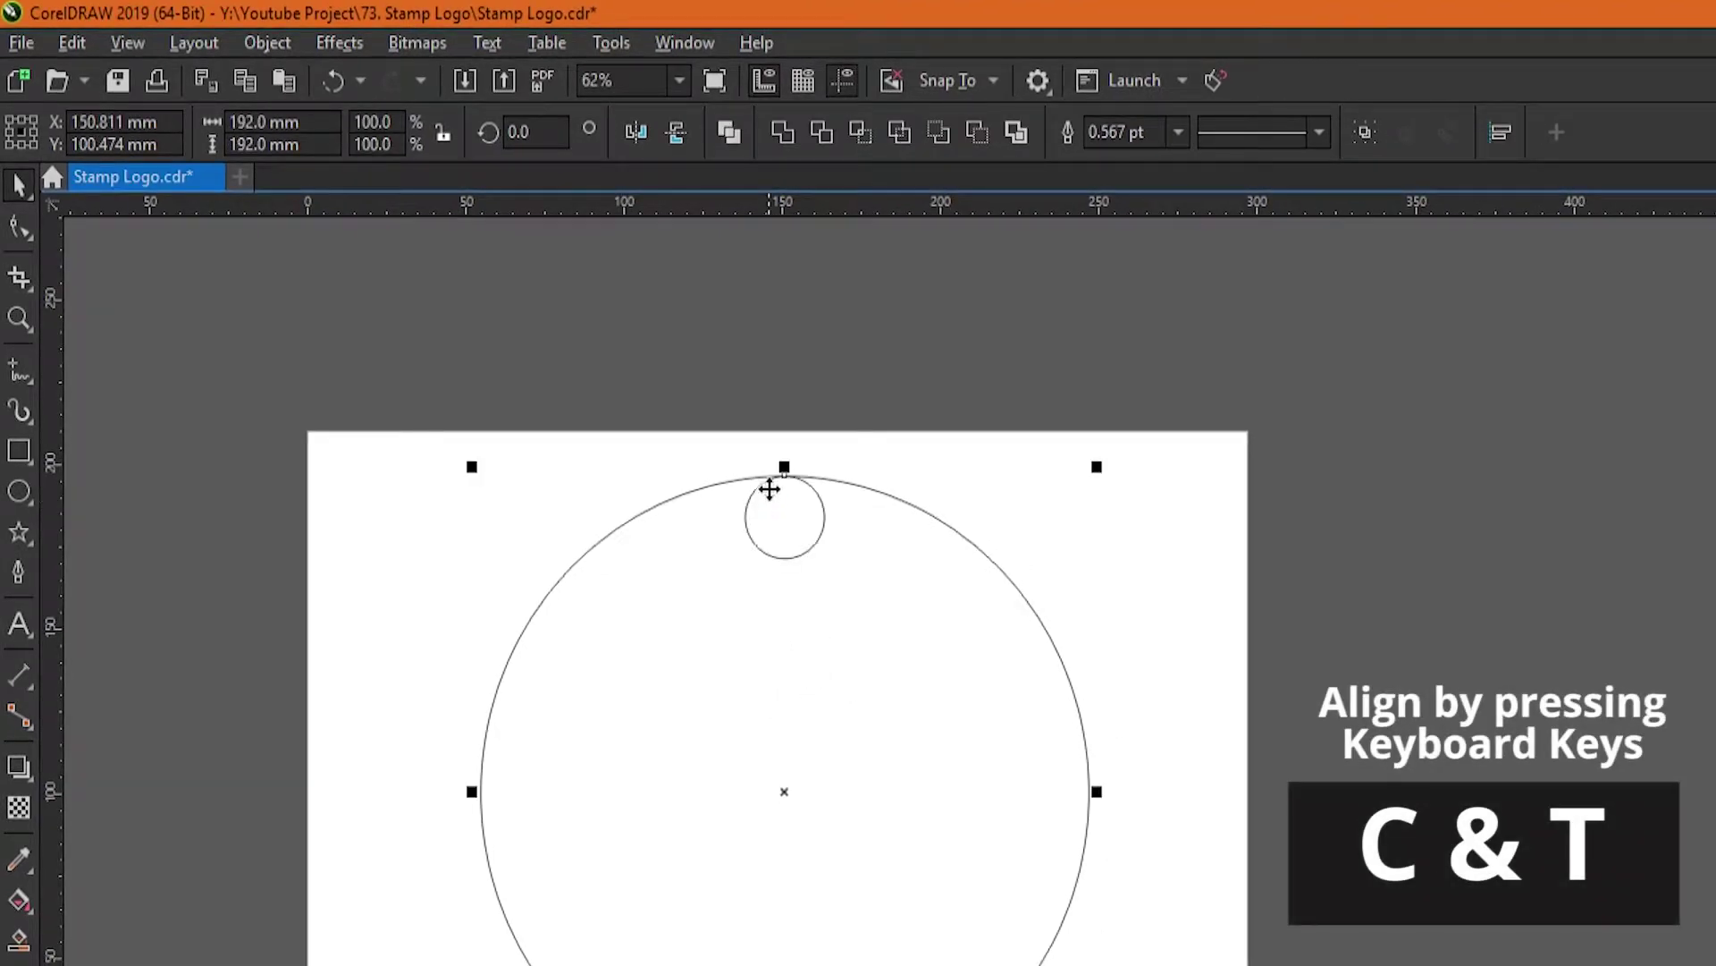
{"action": "left_click", "coordinate": [769, 447]}
{"action": "scroll", "coordinate": [768, 456], "scroll_direction": "up", "scroll_amount": 2}
{"action": "left_click", "coordinate": [799, 547]}
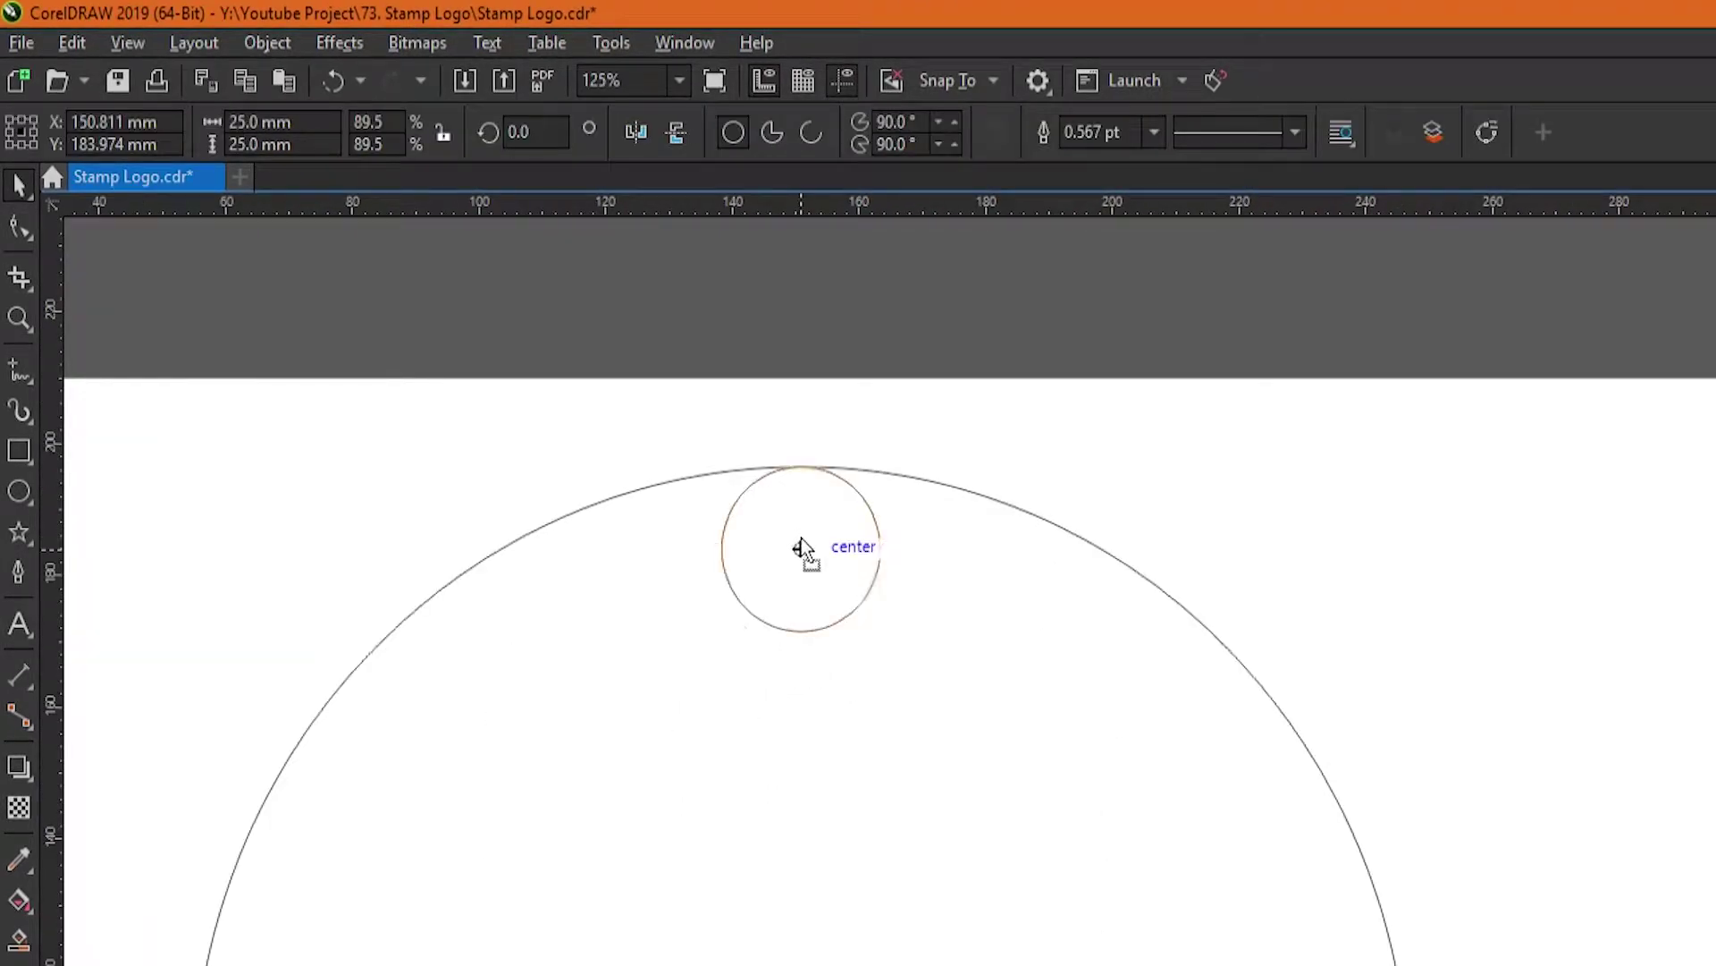
{"action": "left_click_drag", "start_coordinate": [799, 547], "coordinate": [803, 499]}
{"action": "left_click", "coordinate": [612, 418]}
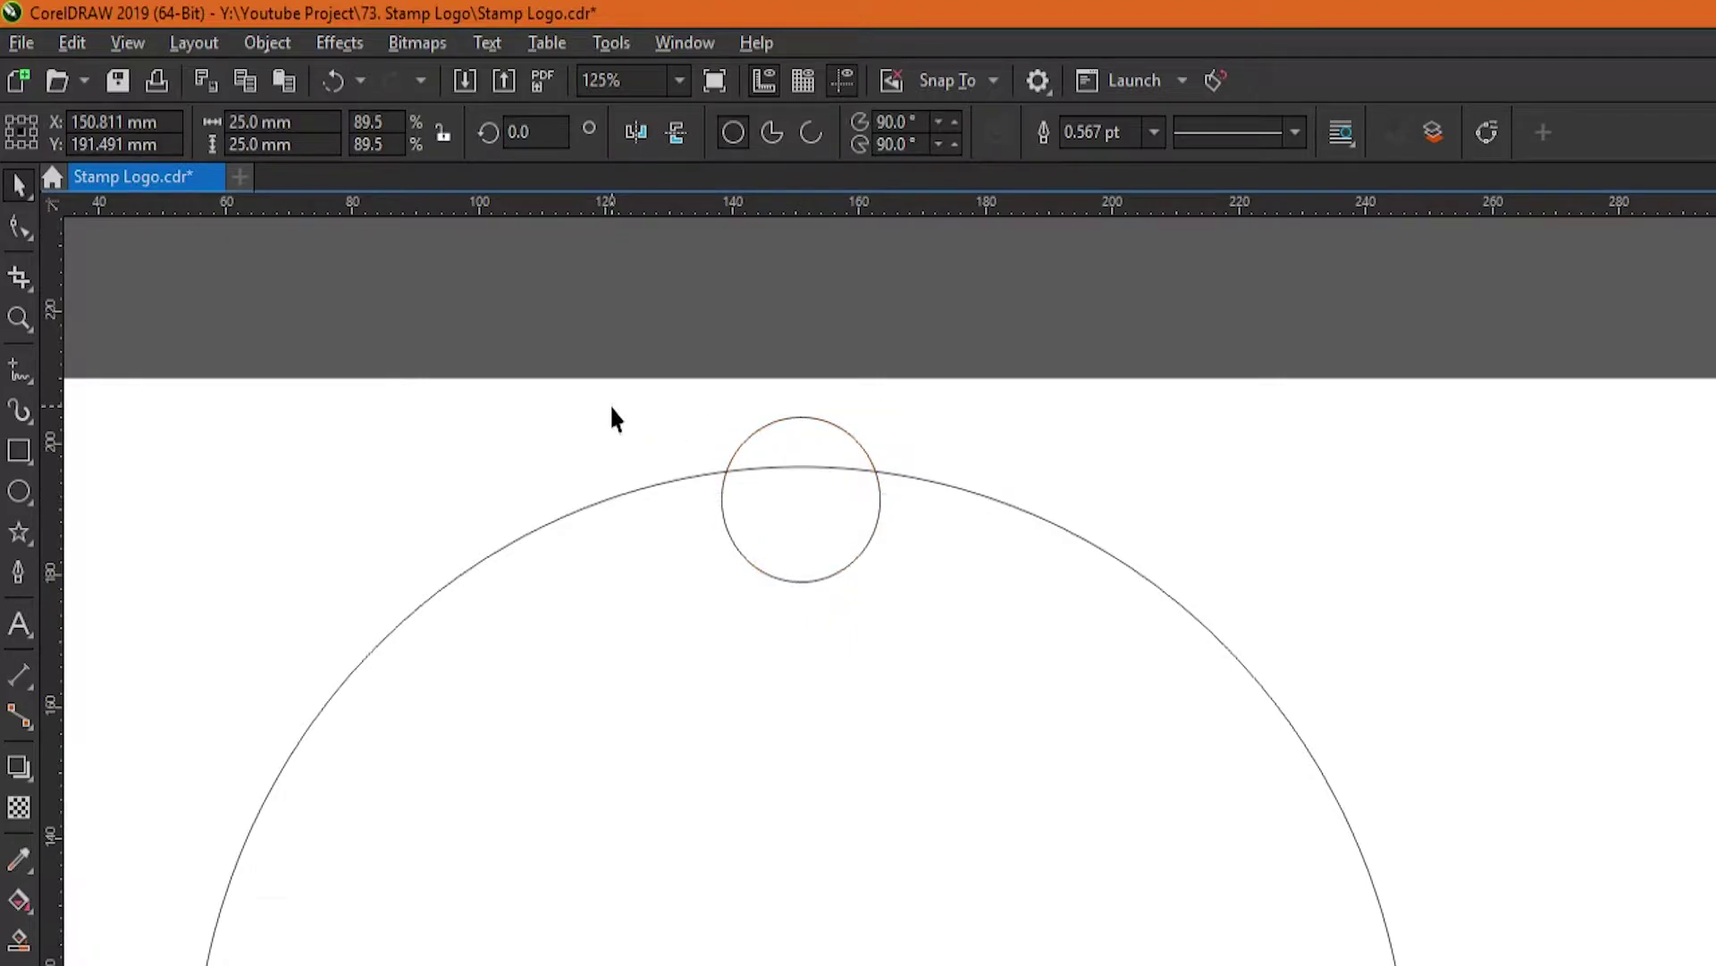
- Scale the small circle to 21.59 mm and reselect it to set its rotation centre
{"action": "left_click", "coordinate": [767, 488]}
{"action": "scroll", "coordinate": [771, 484], "scroll_direction": "down", "scroll_amount": 2}
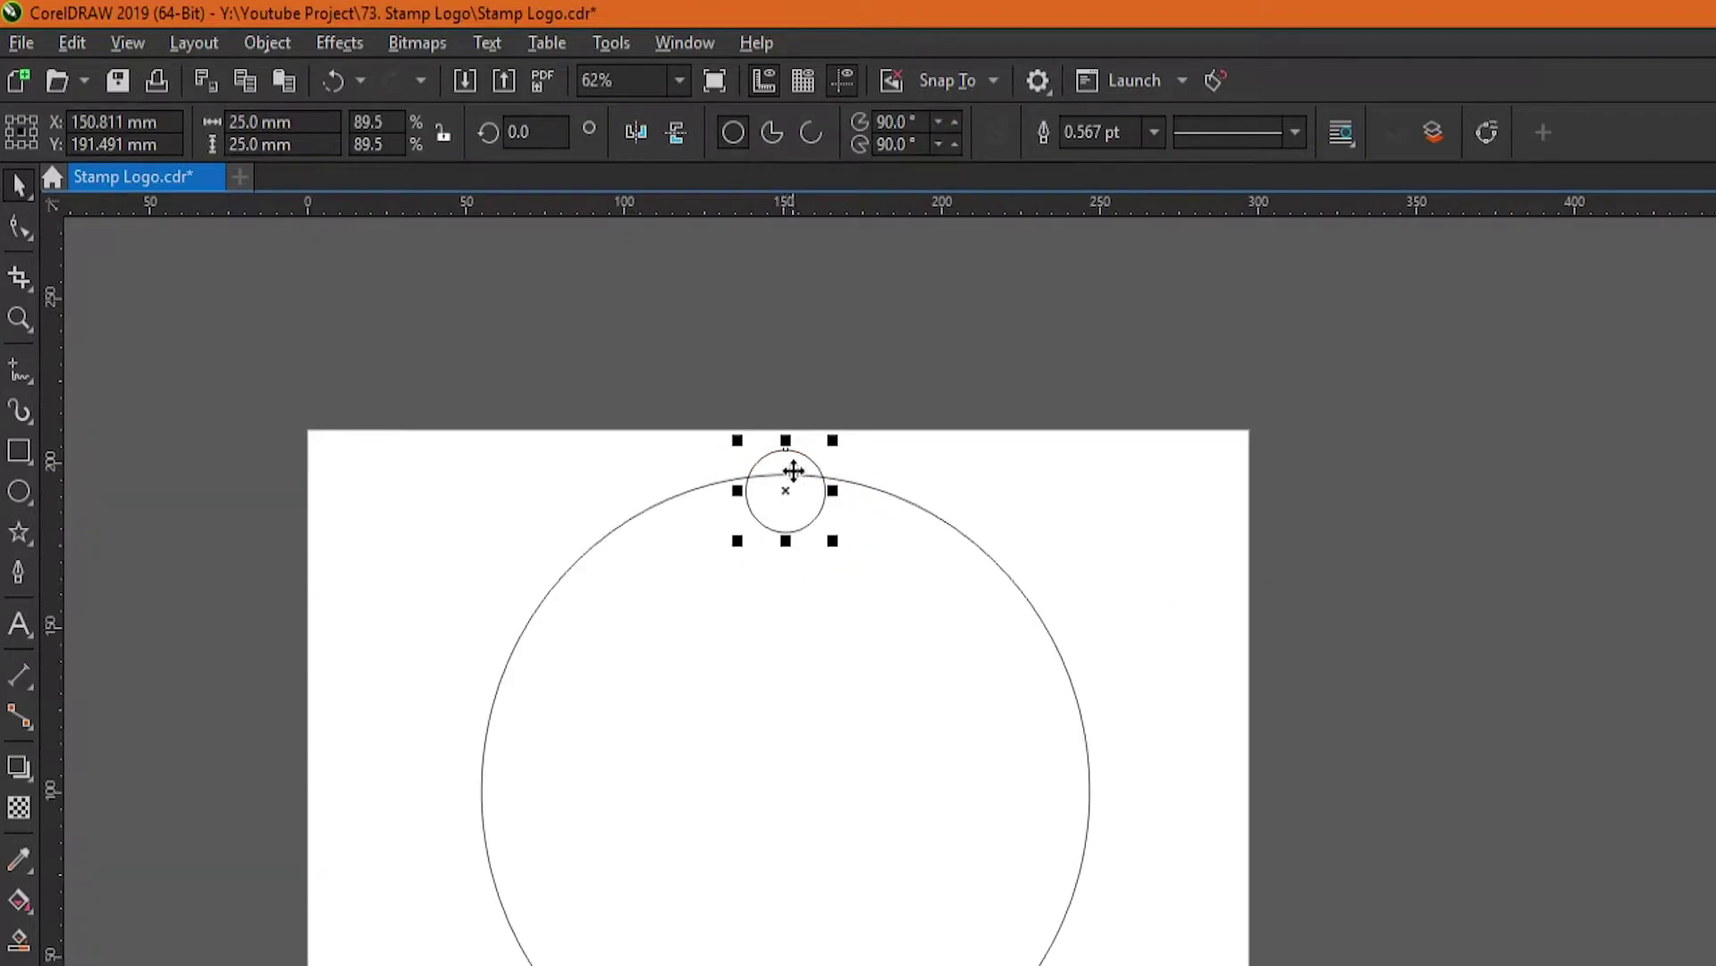
{"action": "scroll", "coordinate": [794, 471], "scroll_direction": "up", "scroll_amount": 2}
{"action": "left_click_drag", "start_coordinate": [861, 417], "coordinate": [857, 430]}
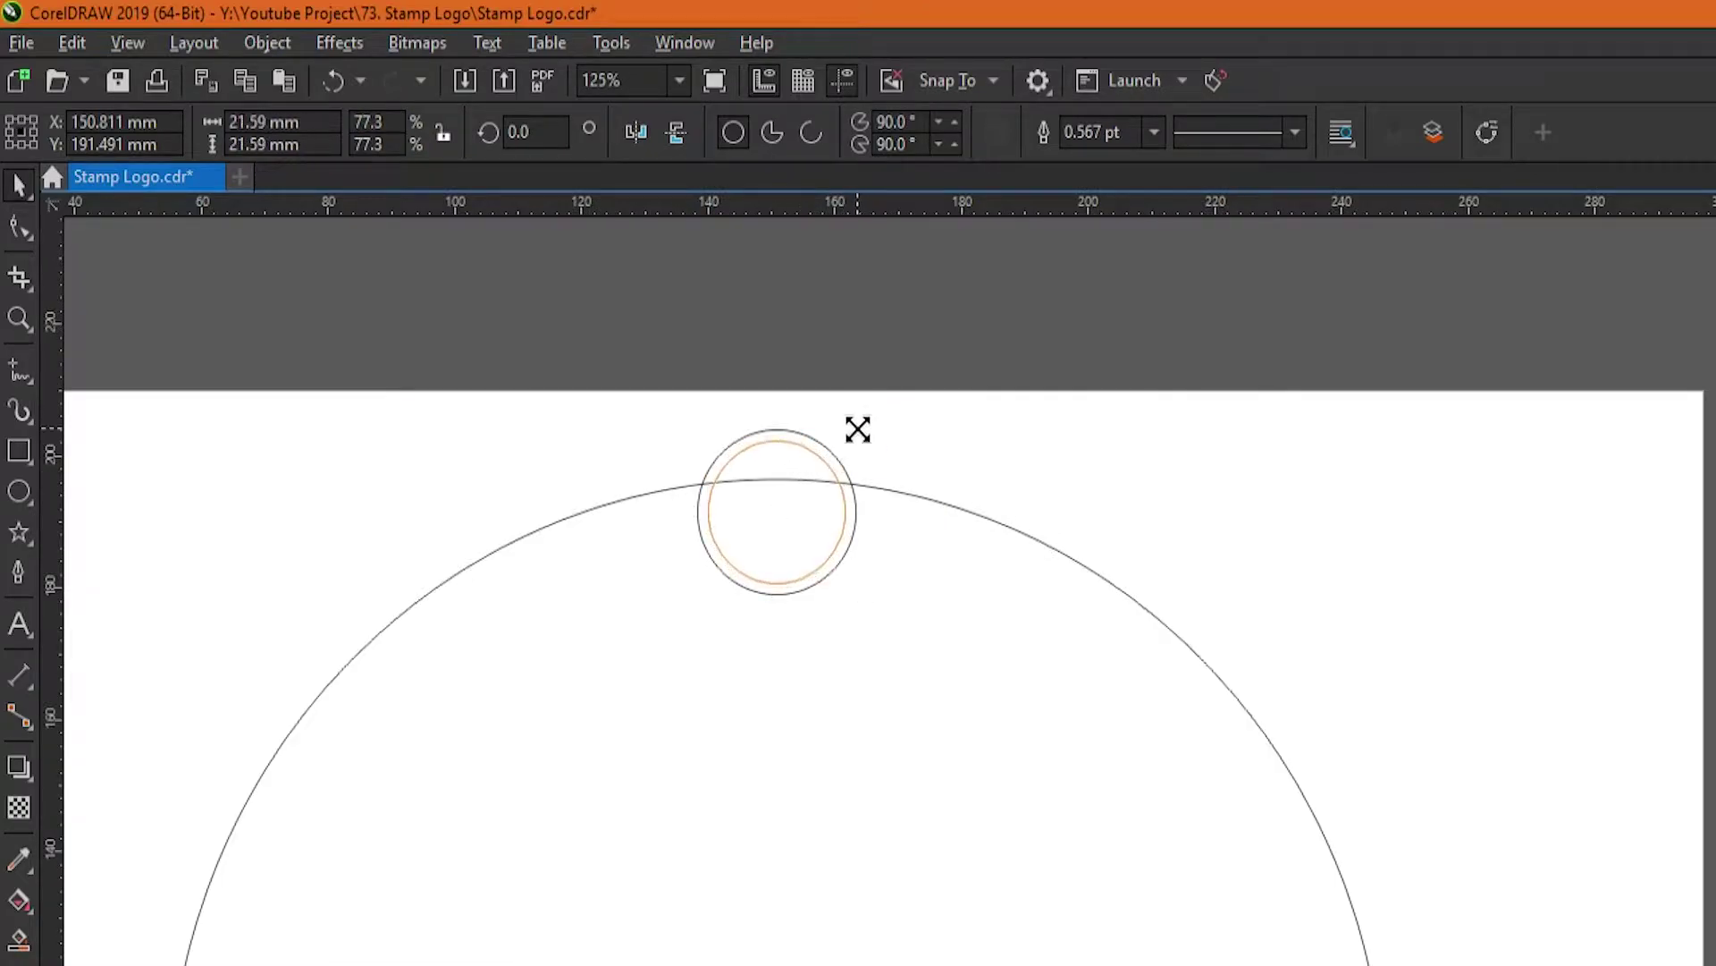
{"action": "scroll", "coordinate": [822, 514], "scroll_direction": "down", "scroll_amount": 2}
{"action": "left_click", "coordinate": [816, 511]}
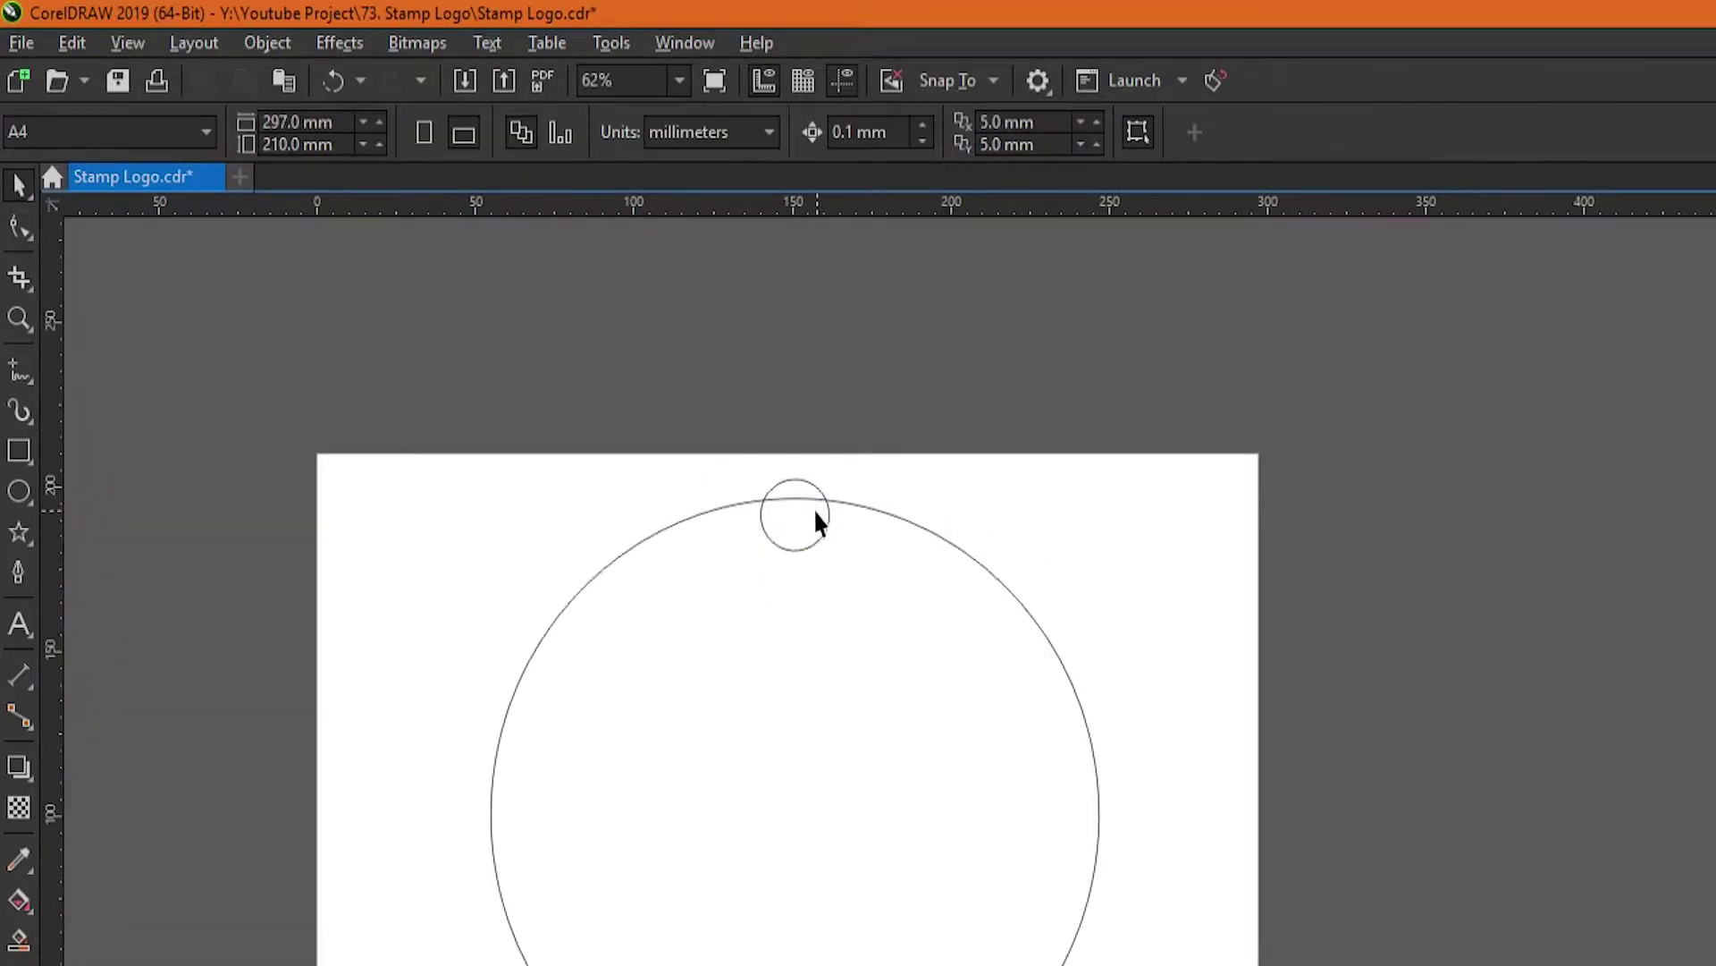
{"action": "scroll", "coordinate": [809, 517], "scroll_direction": "up", "scroll_amount": 2}
{"action": "left_click", "coordinate": [808, 517]}
{"action": "scroll", "coordinate": [803, 515], "scroll_direction": "down", "scroll_amount": 2}
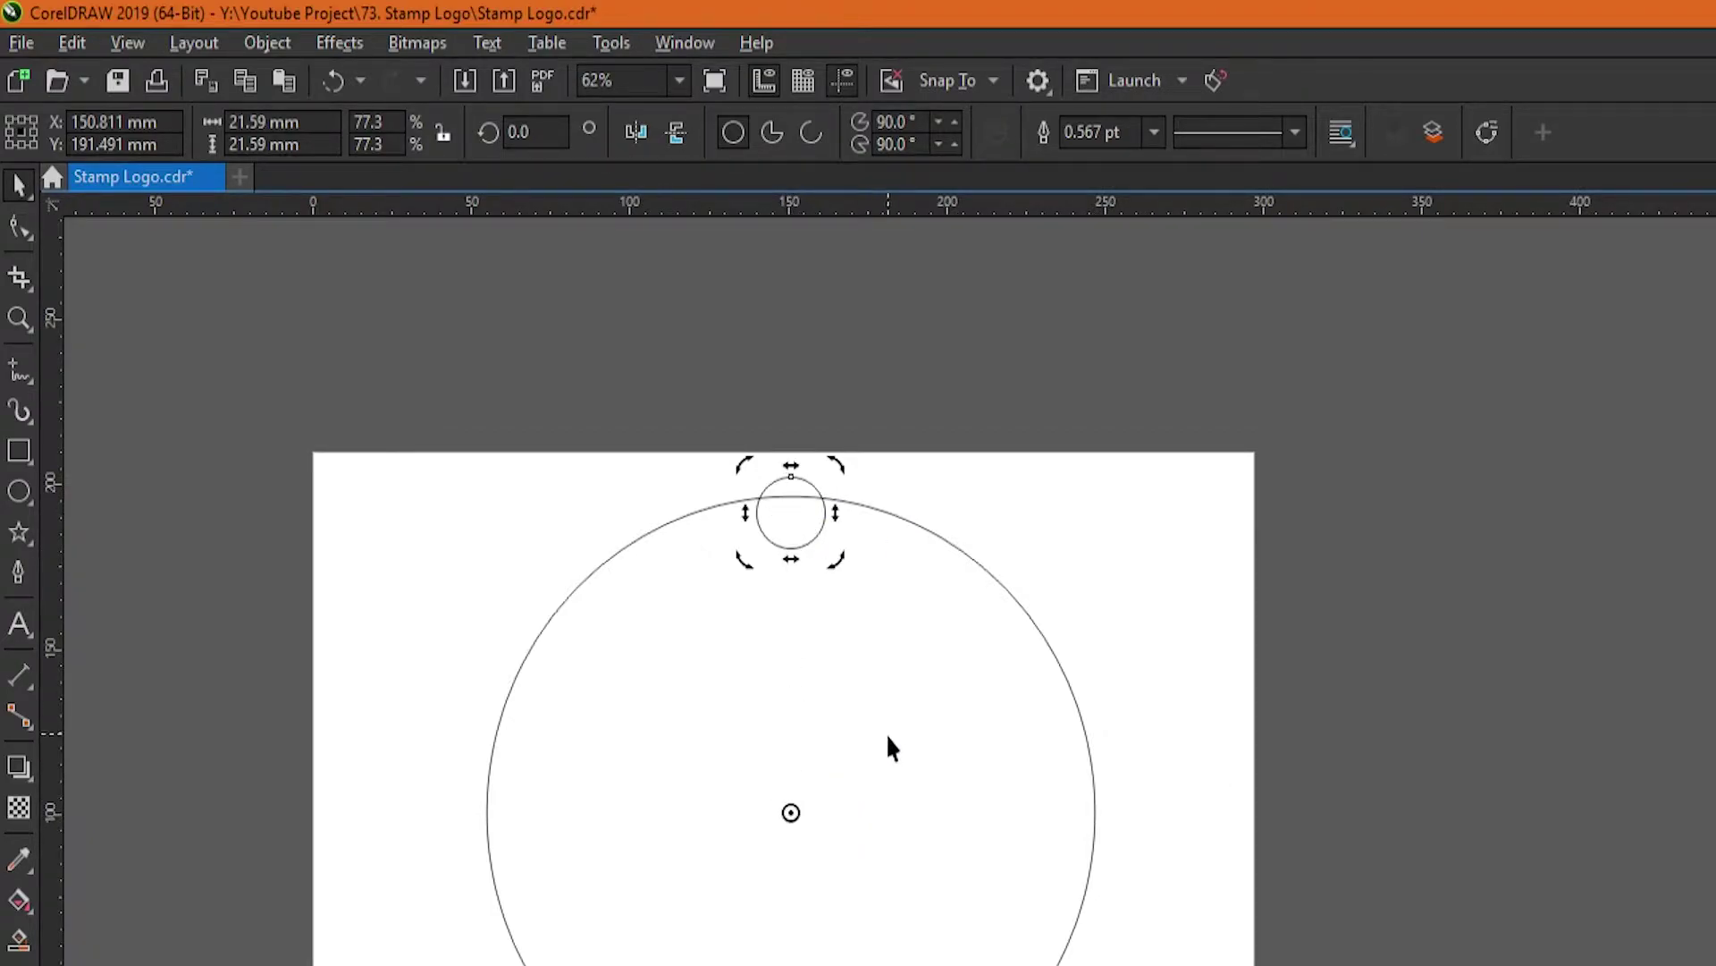
- Rotate a copy of the small circle 15° around the centre and repeat with Ctrl+R around the rim
{"action": "left_click_drag", "start_coordinate": [840, 467], "coordinate": [915, 512]}
{"action": "key", "text": "ctrl+r"}
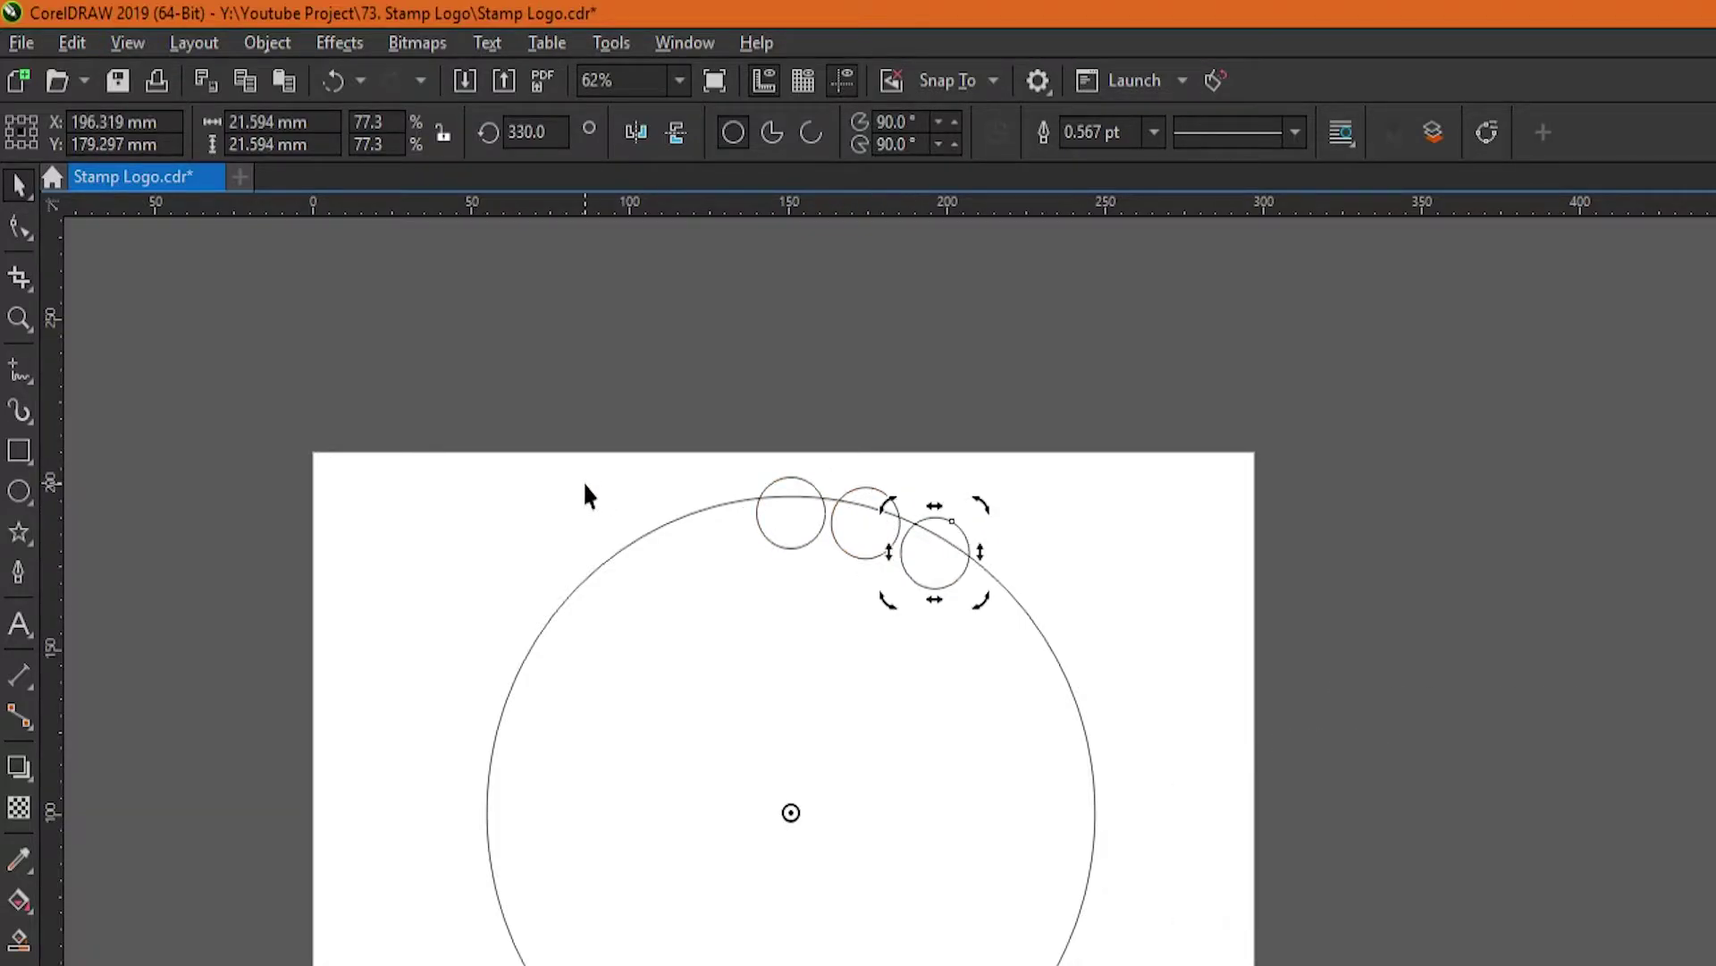
{"action": "key", "text": "ctrl+r"}
{"action": "key", "text": "ctrl+r"}
{"action": "key", "text": "ctrl+r"}
{"action": "key", "text": "ctrl+r"}
{"action": "key", "text": "ctrl+r"}
{"action": "key", "text": "ctrl+r"}
{"action": "key", "text": "ctrl+r"}
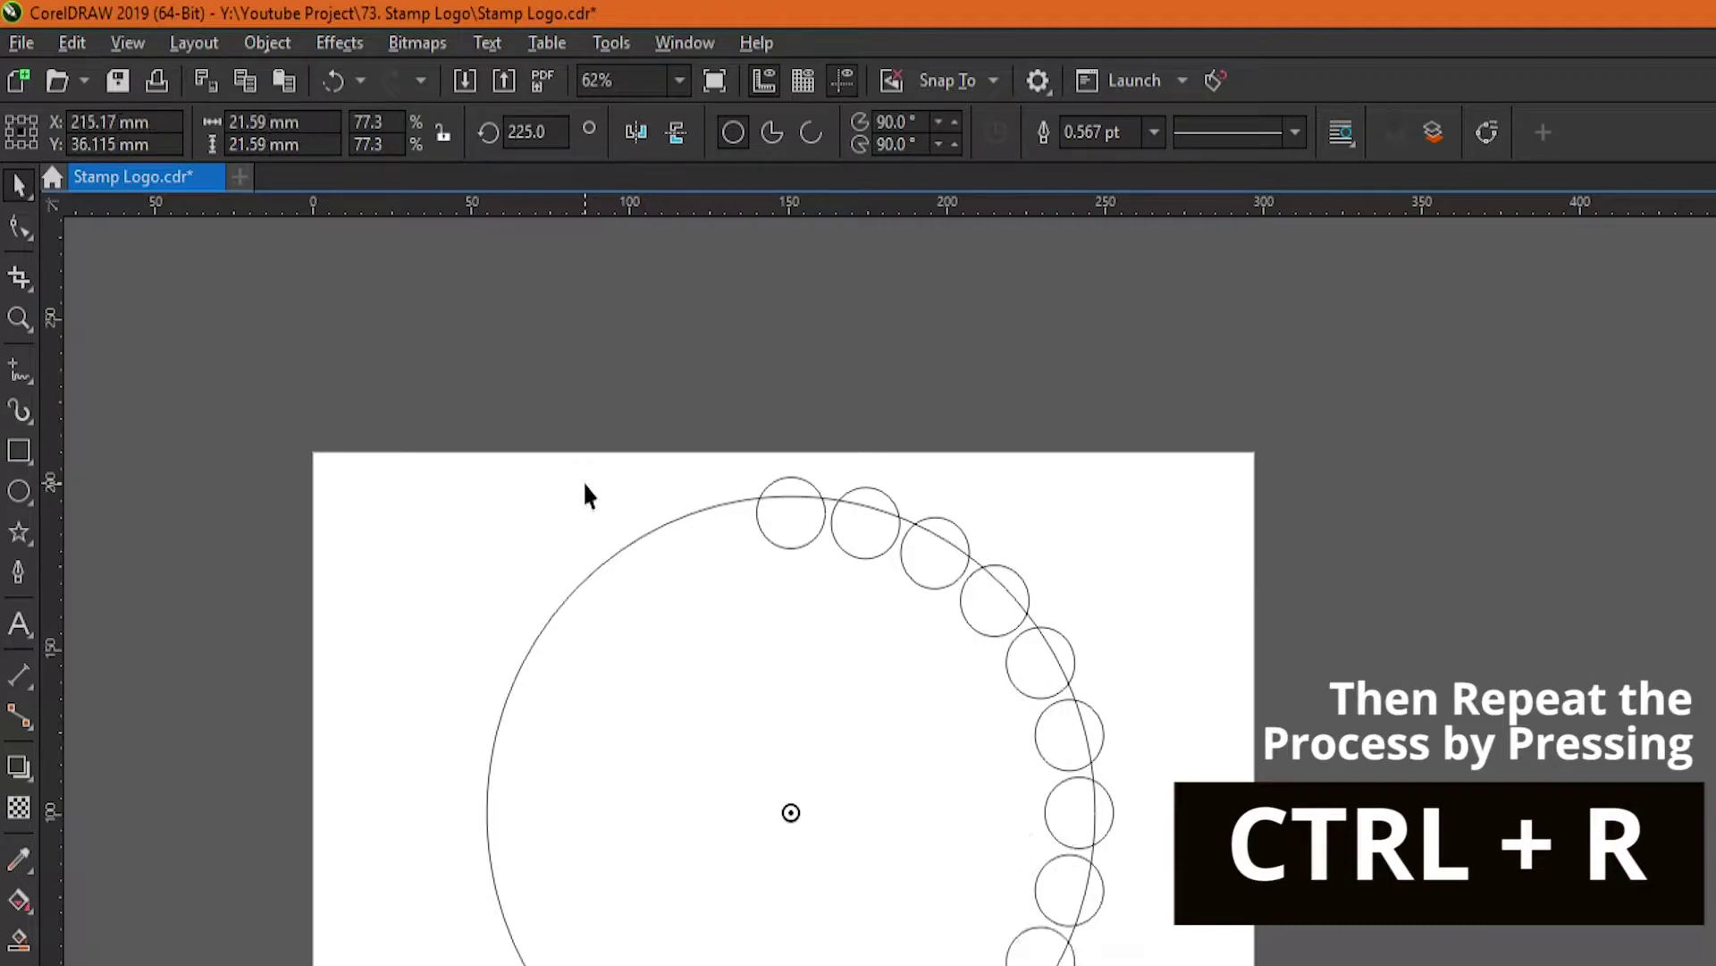
{"action": "key", "text": "ctrl+r"}
{"action": "key", "text": "ctrl+r"}
{"action": "key", "text": "ctrl+r"}
{"action": "key", "text": "ctrl+r"}
{"action": "key", "text": "ctrl+r"}
{"action": "key", "text": "ctrl+r"}
{"action": "key", "text": "ctrl+r"}
{"action": "key", "text": "ctrl+r"}
{"action": "key", "text": "ctrl+r"}
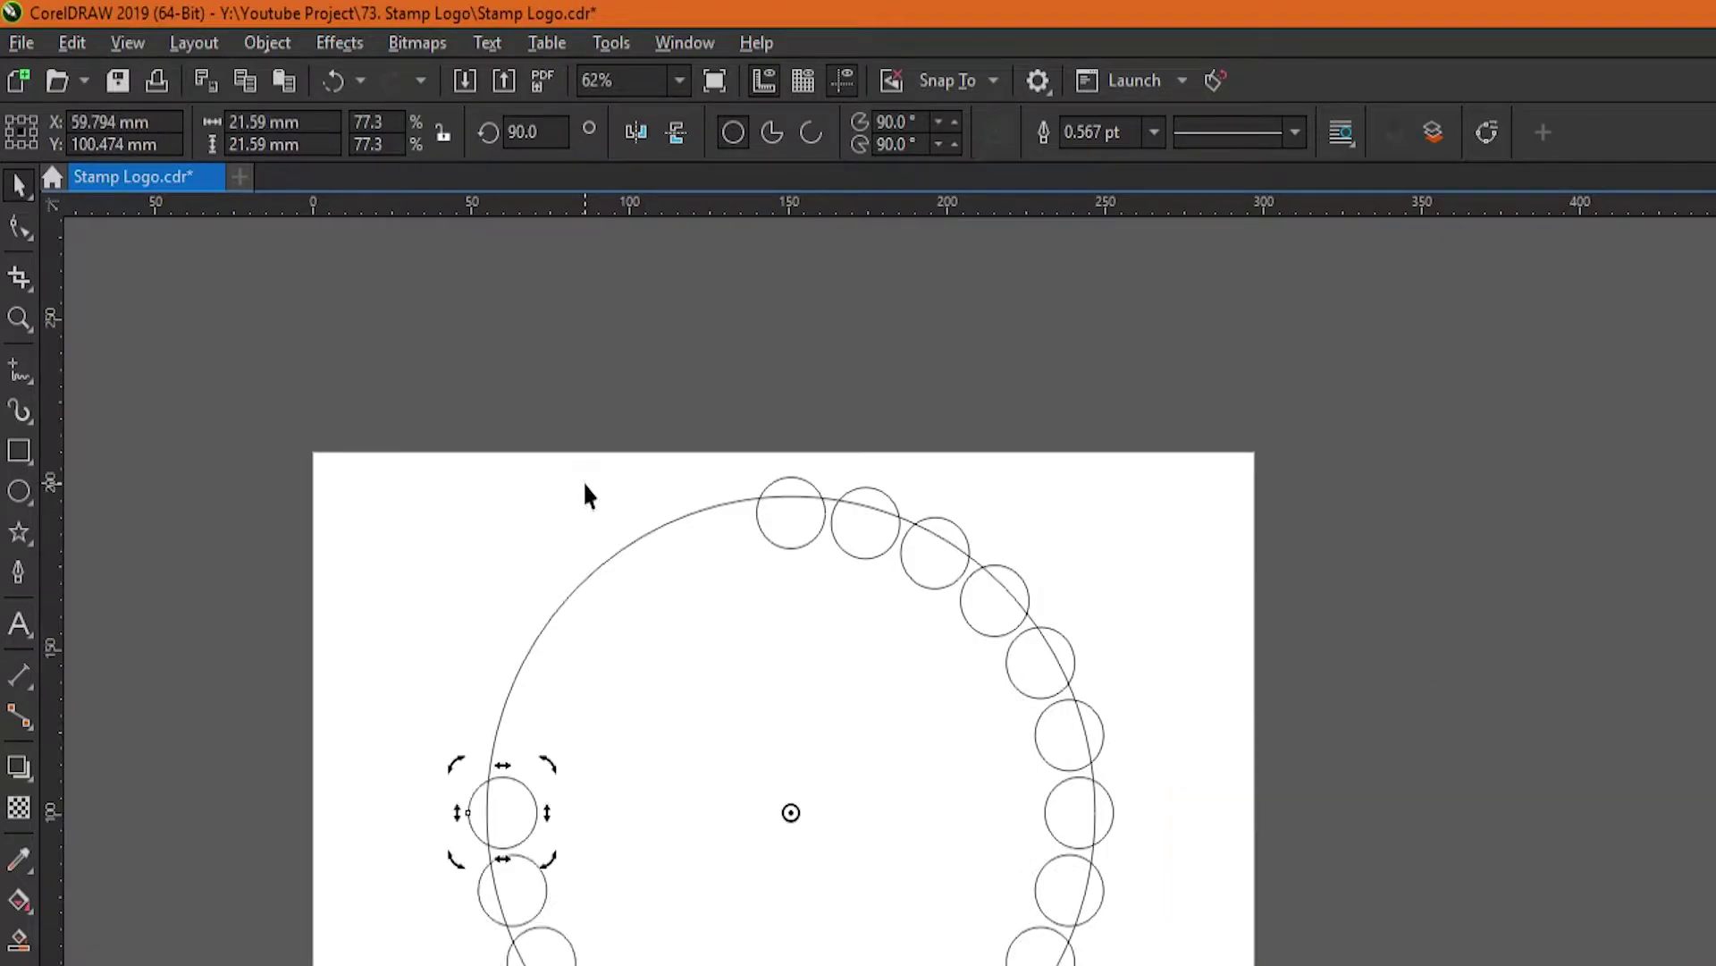
{"action": "key", "text": "ctrl+r"}
{"action": "key", "text": "ctrl+r"}
{"action": "key", "text": "ctrl+r"}
{"action": "key", "text": "ctrl+r"}
{"action": "key", "text": "ctrl+r"}
{"action": "left_click", "coordinate": [601, 451]}
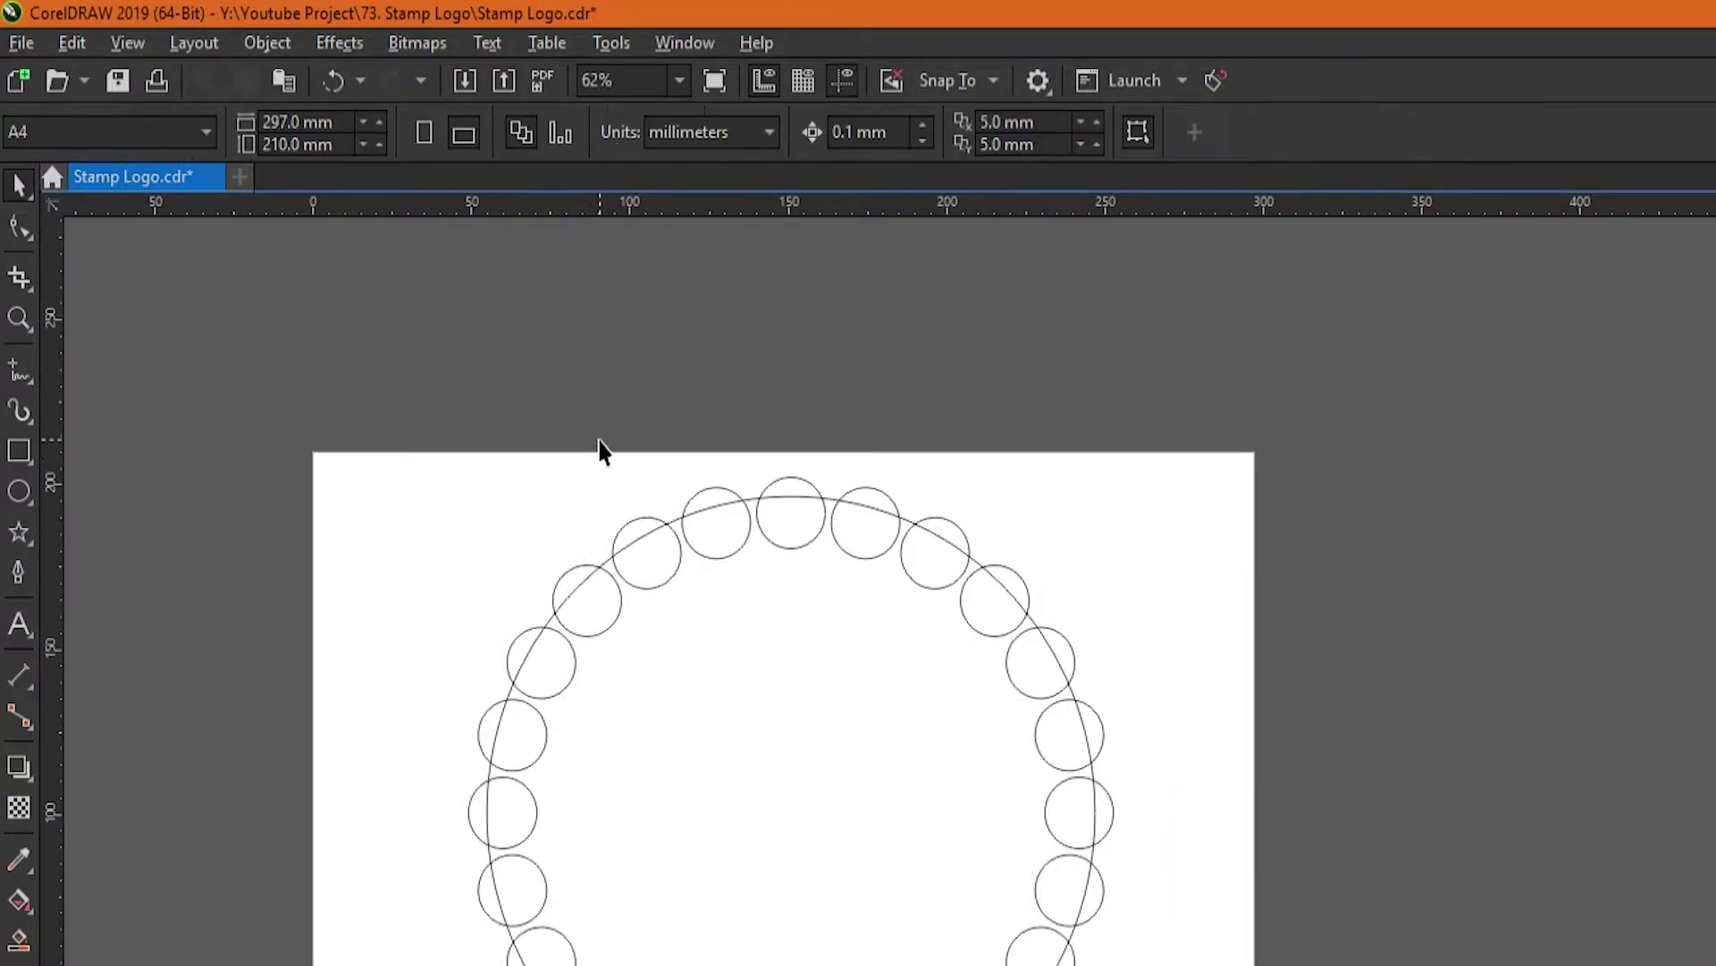
- Weld the big circle and all small circles into one scalloped shape and close the Corners docker
{"action": "left_click_drag", "start_coordinate": [258, 257], "coordinate": [414, 410]}
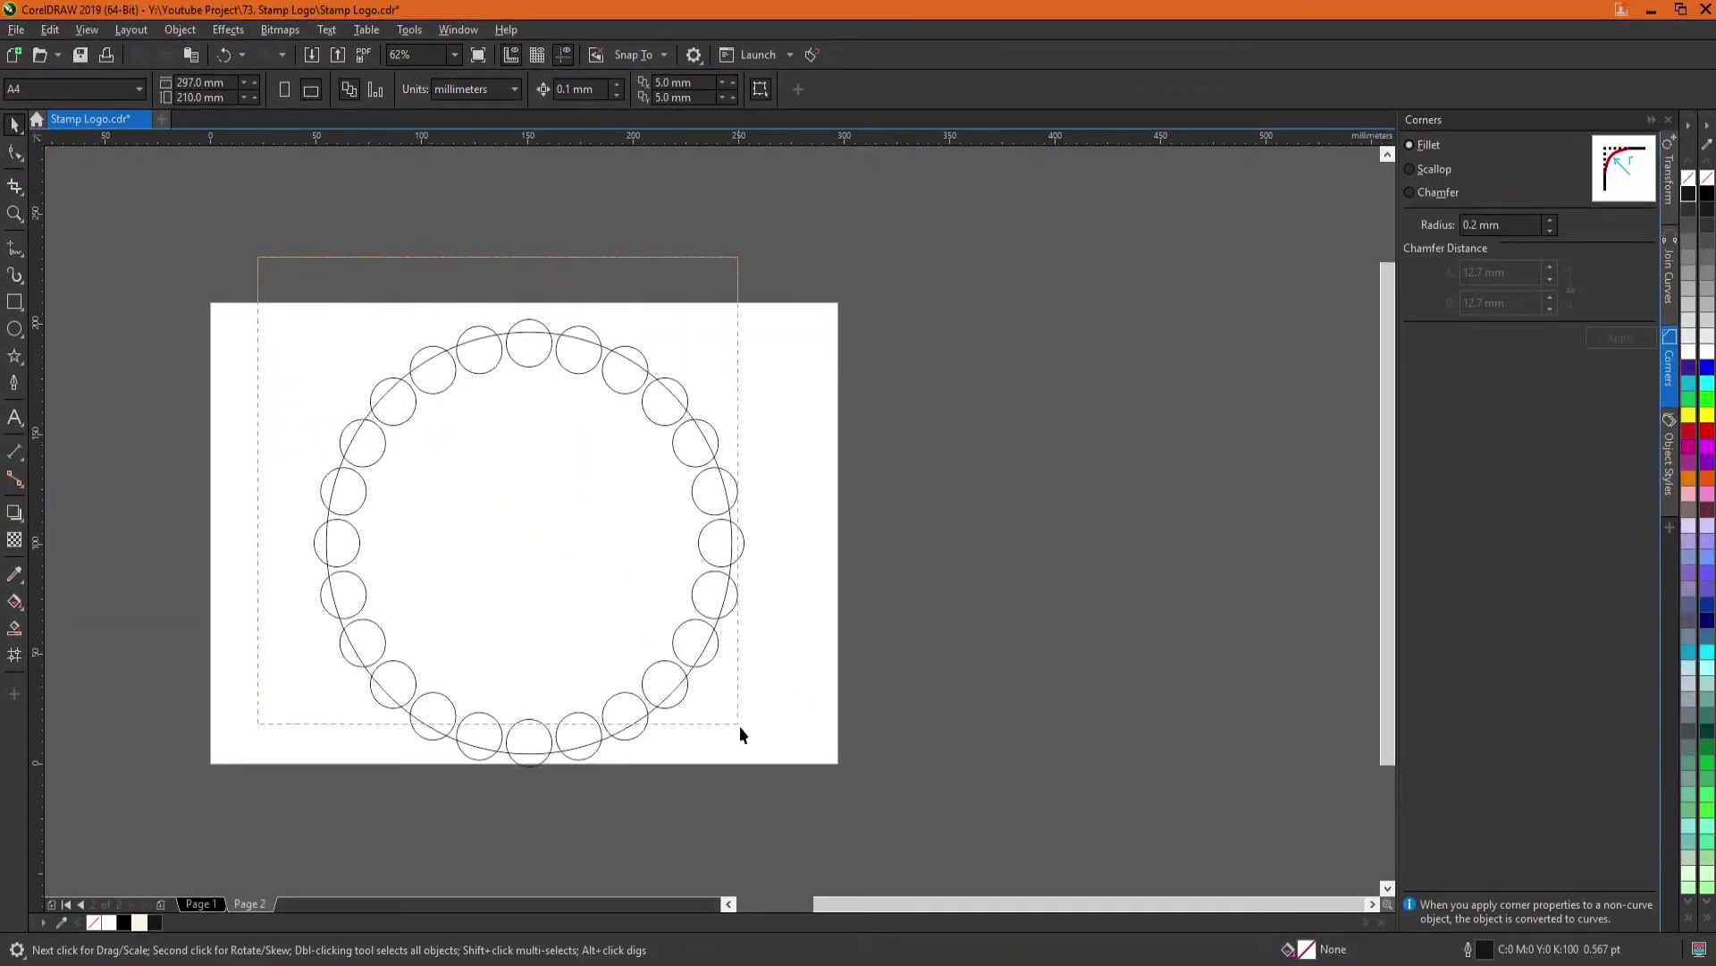
{"action": "left_click_drag", "start_coordinate": [740, 733], "coordinate": [792, 806]}
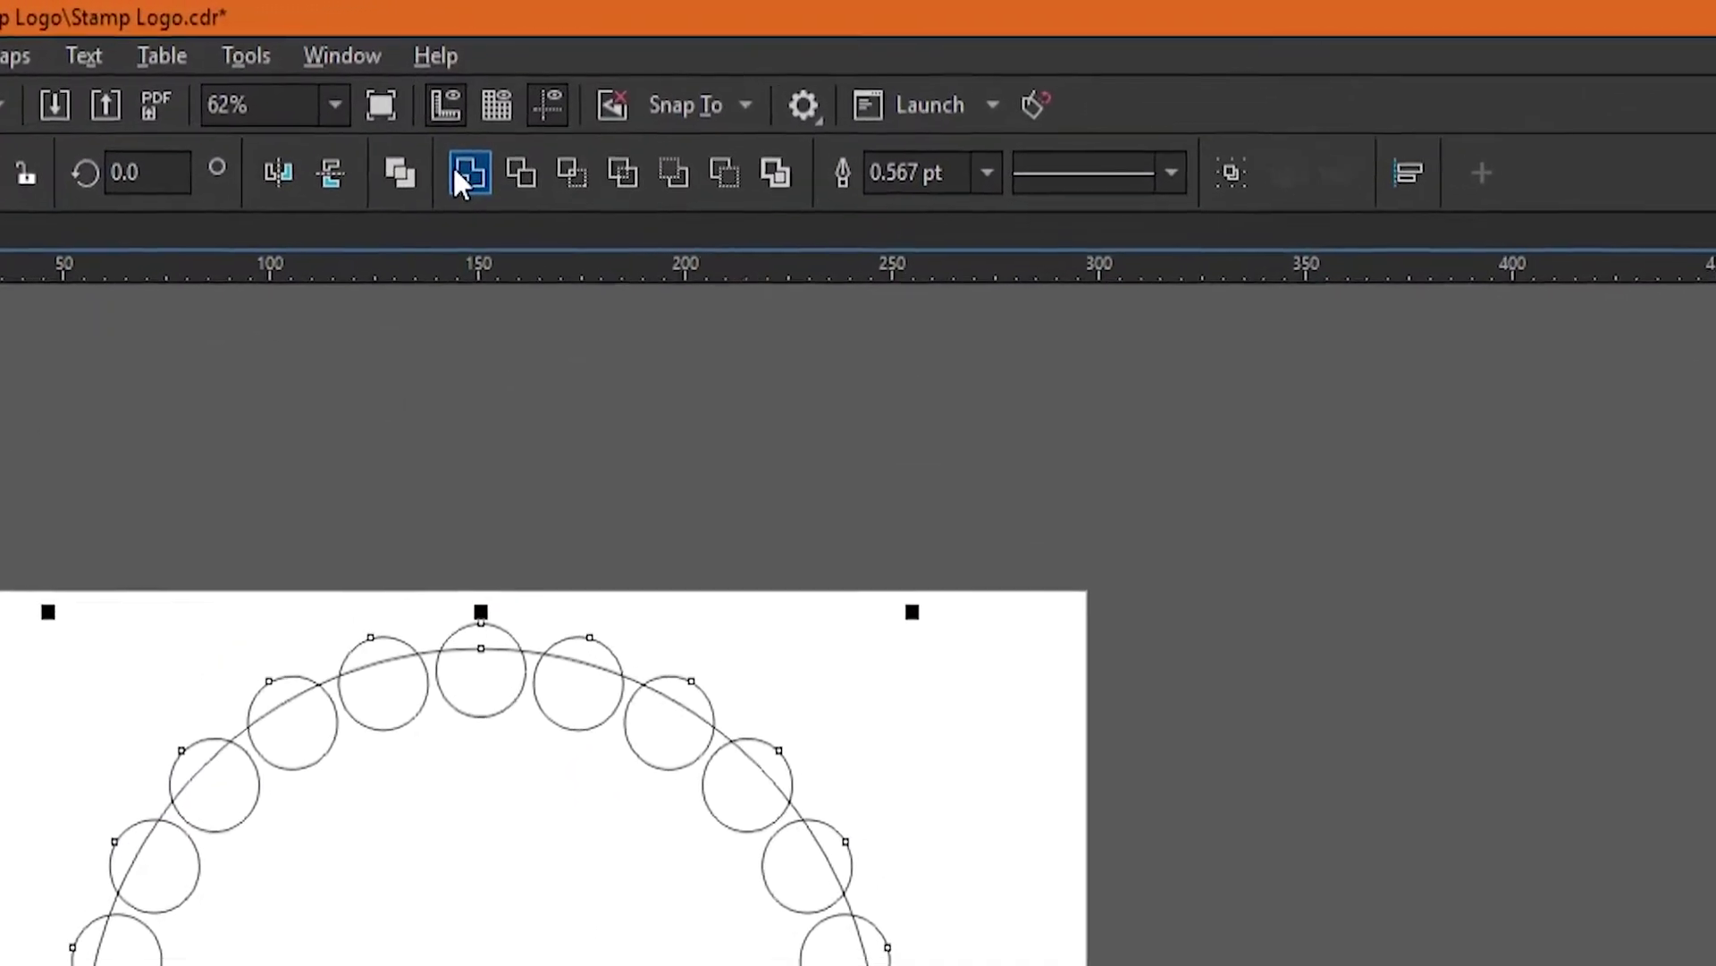
{"action": "left_click", "coordinate": [454, 170]}
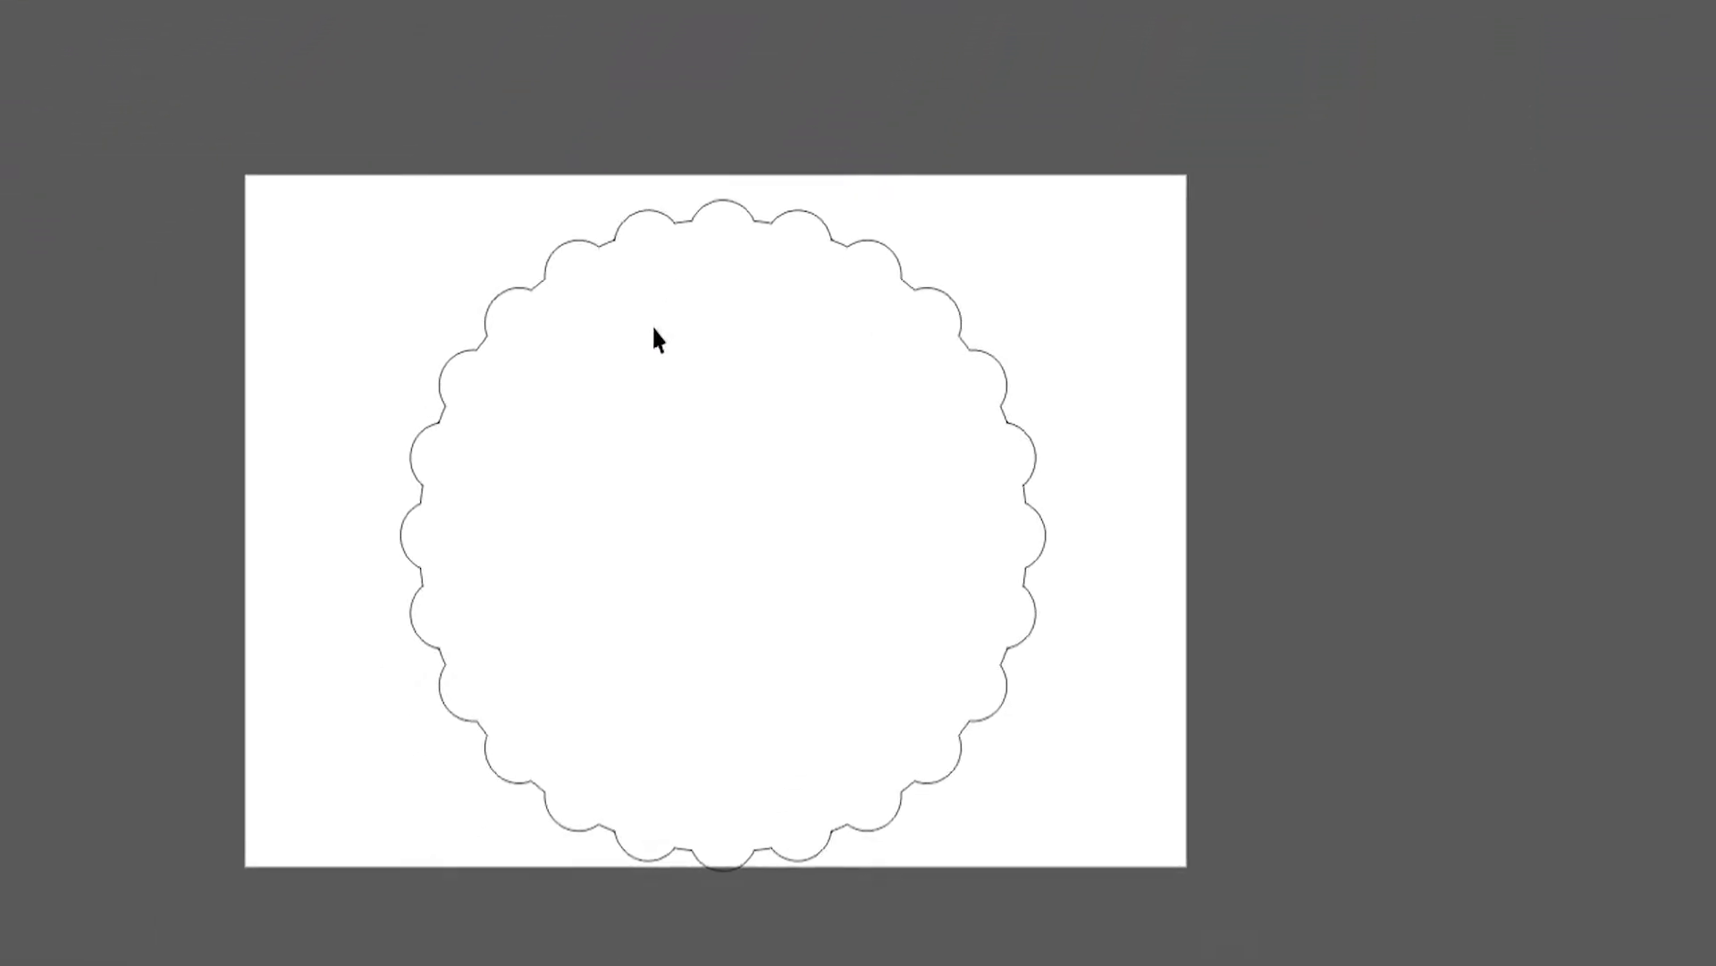
{"action": "left_click", "coordinate": [654, 329]}
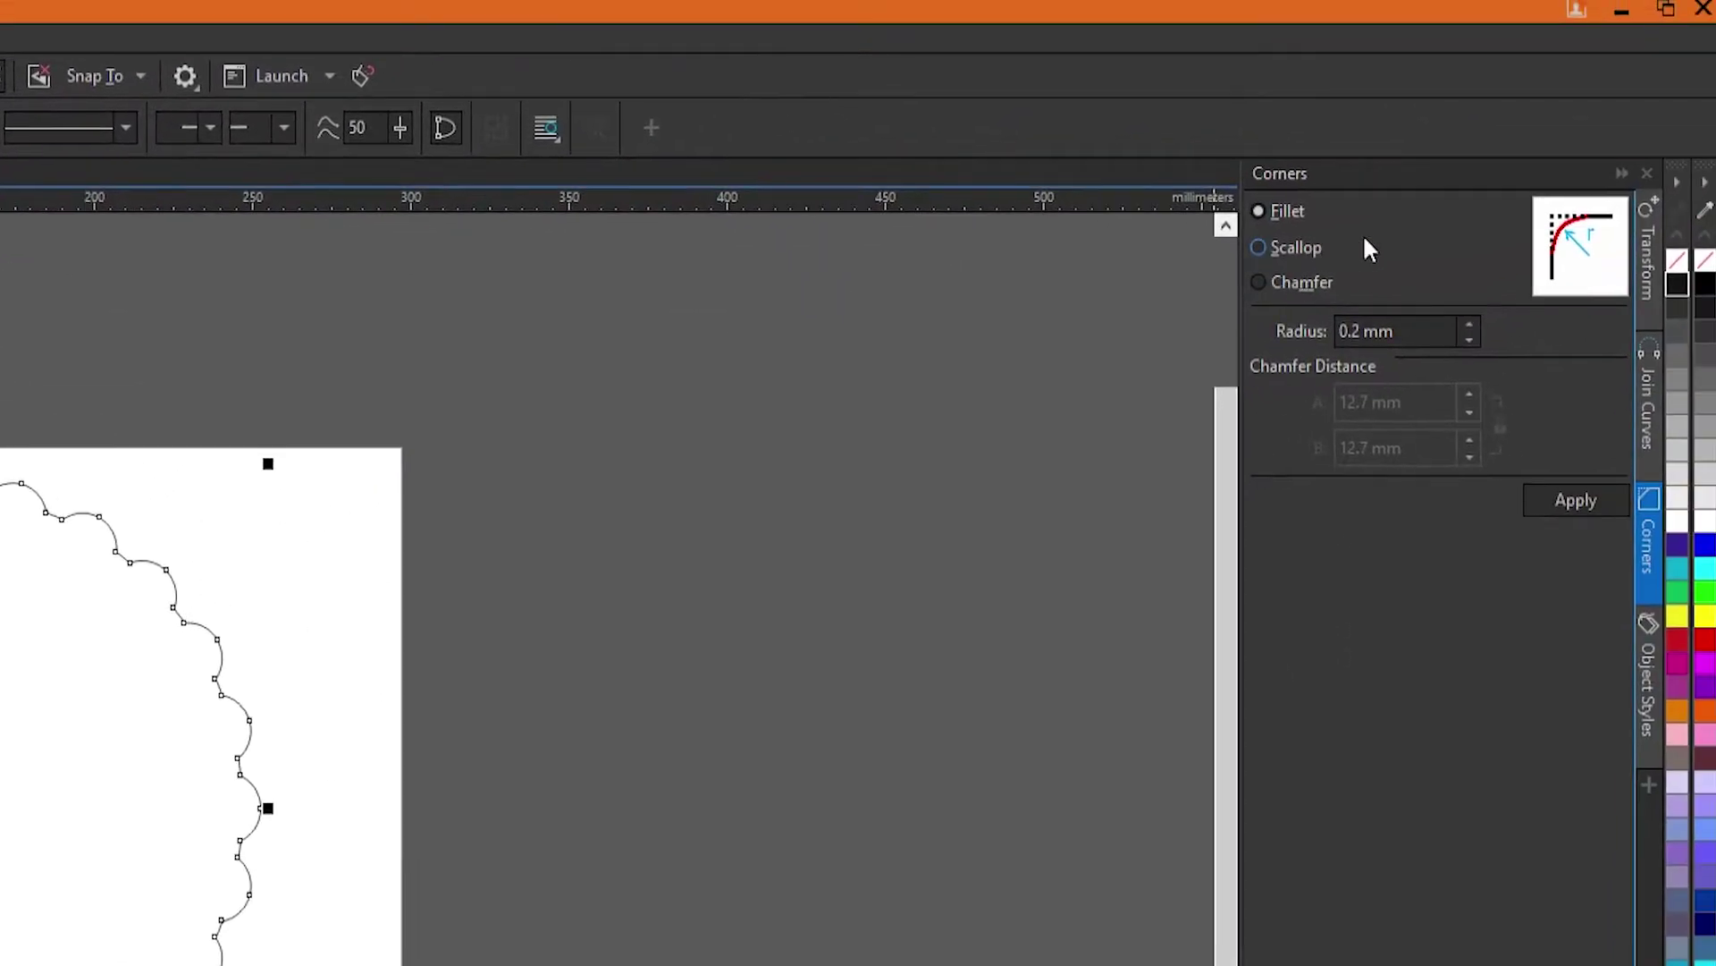
{"action": "left_click", "coordinate": [1646, 173]}
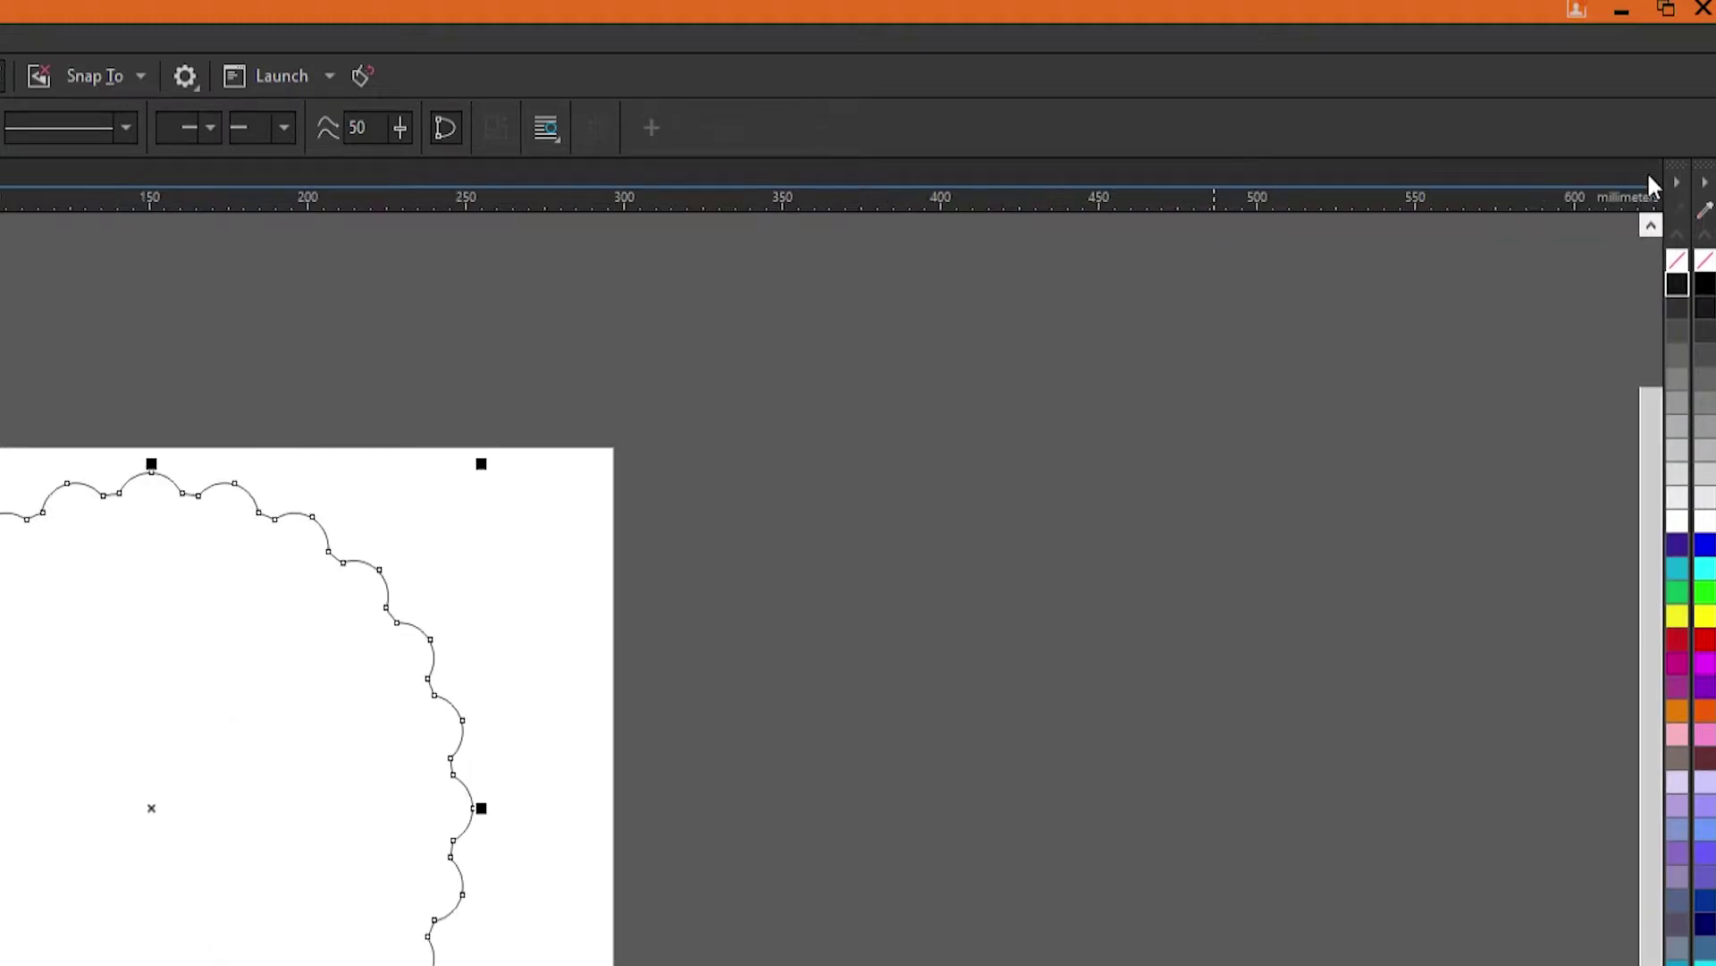
{"action": "left_click", "coordinate": [294, 37]}
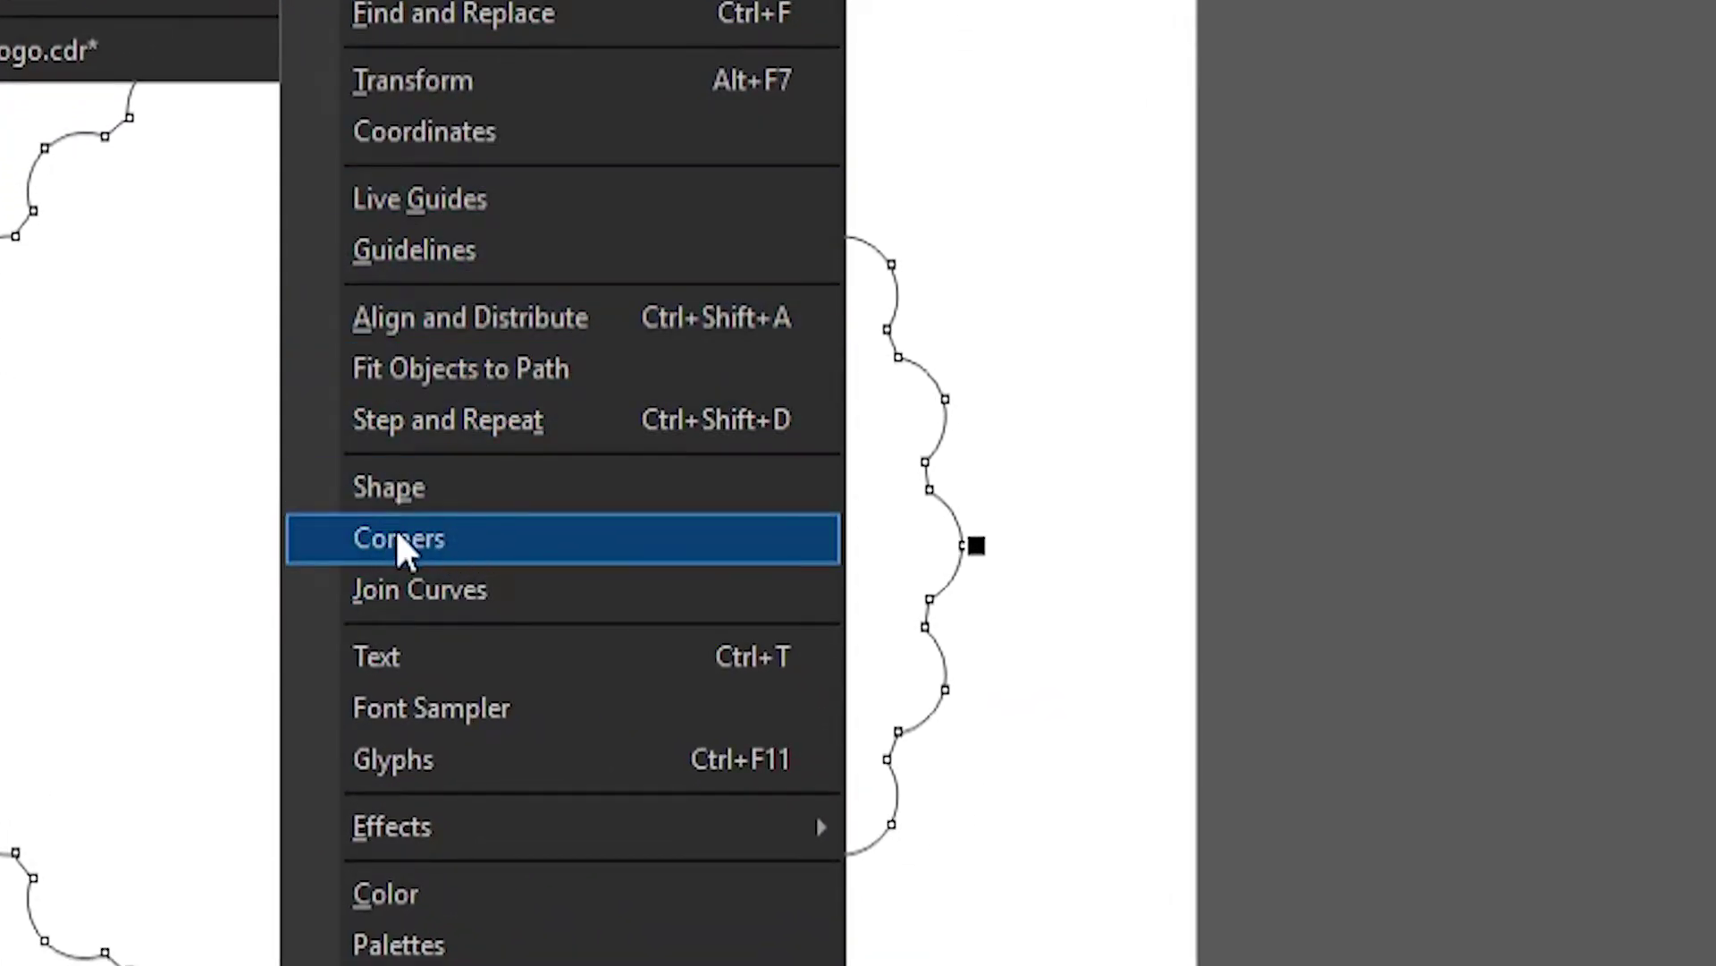
- Apply an 8.0 mm Fillet to the scalloped outline's corners
{"action": "left_click", "coordinate": [432, 549]}
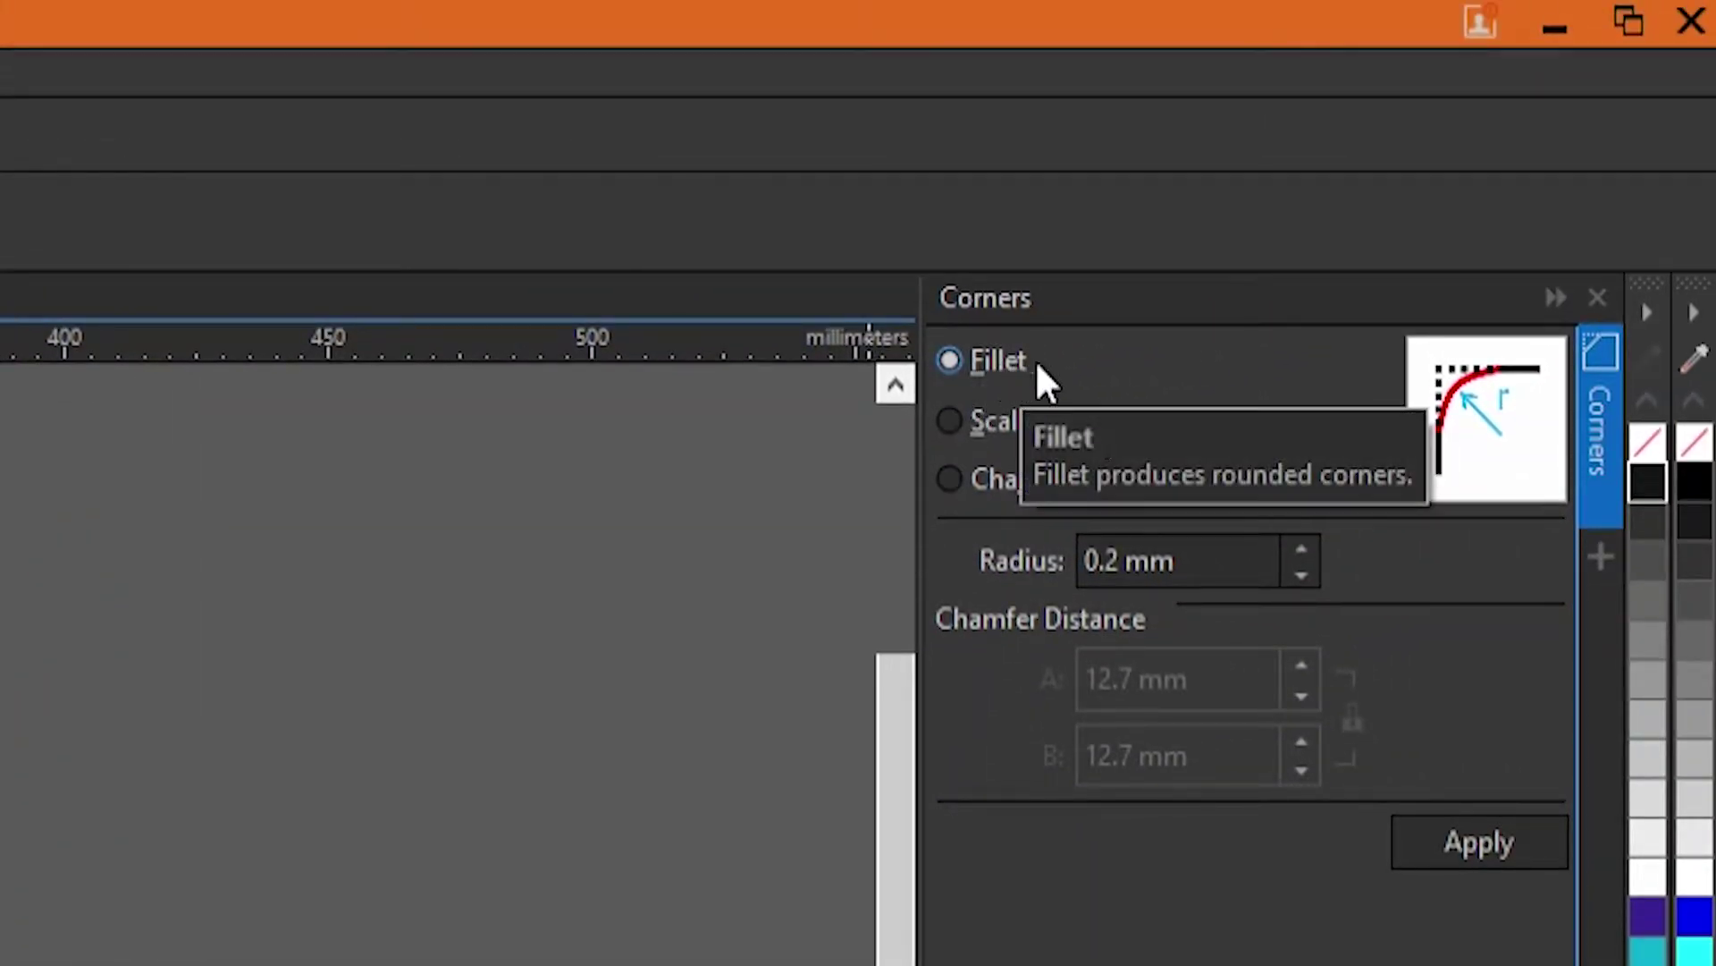
{"action": "left_click_drag", "start_coordinate": [1198, 561], "coordinate": [1074, 558]}
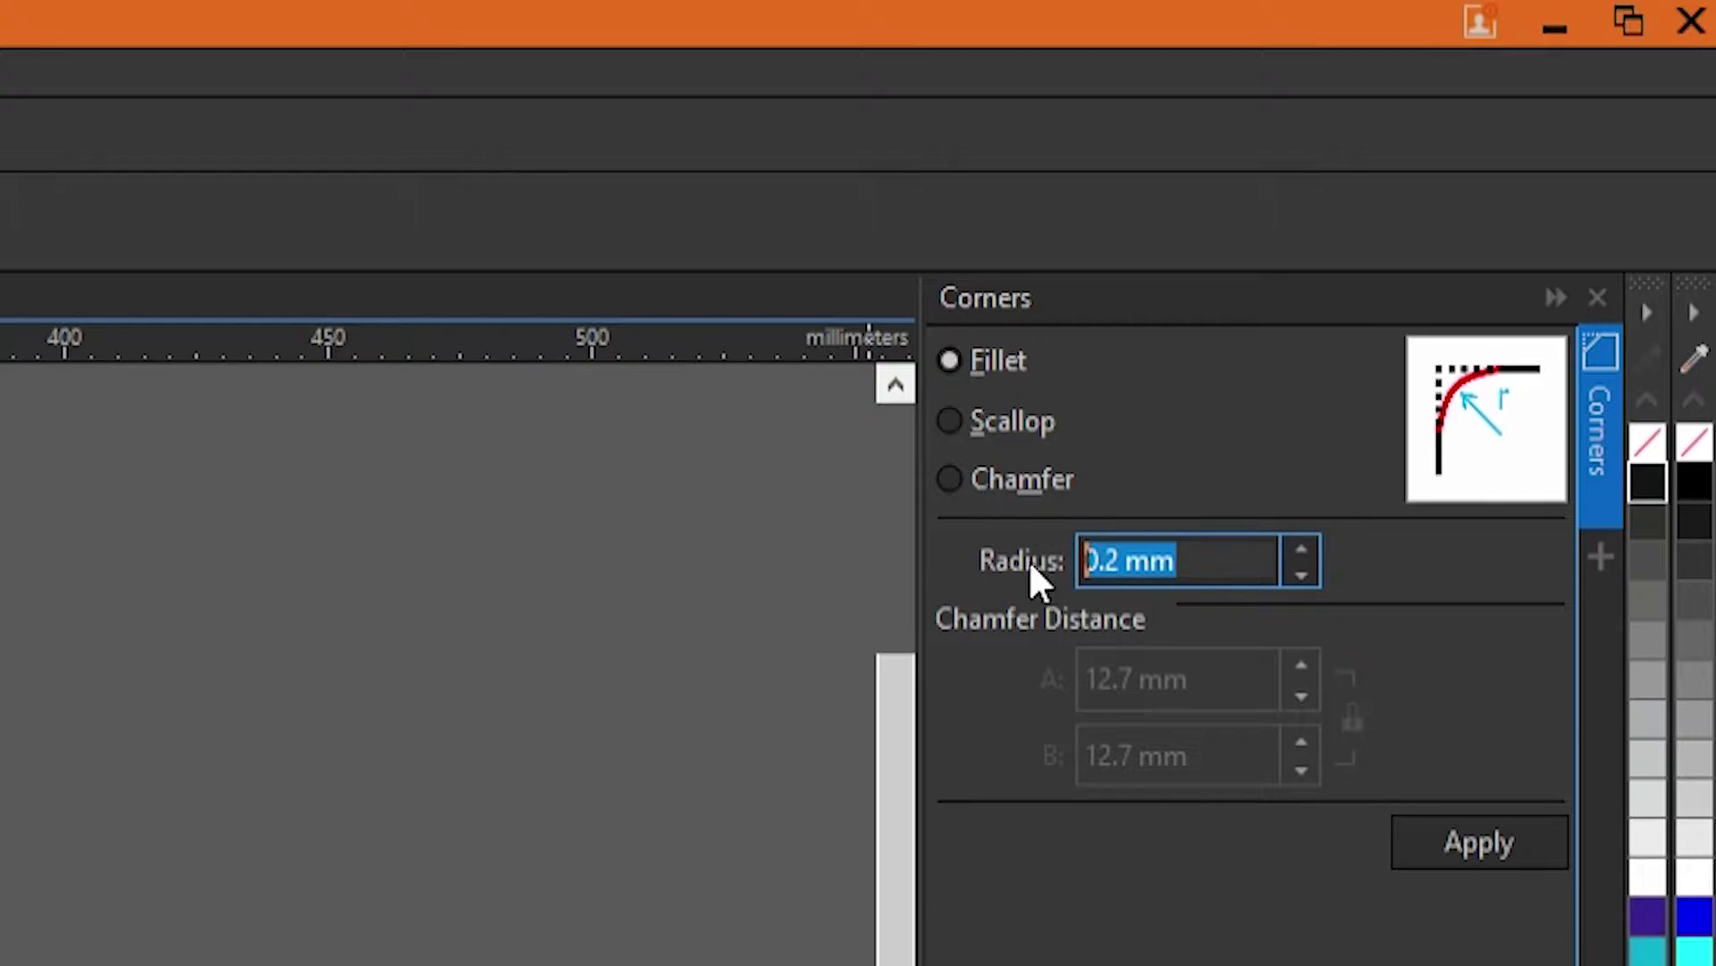
{"action": "type", "text": "8"}
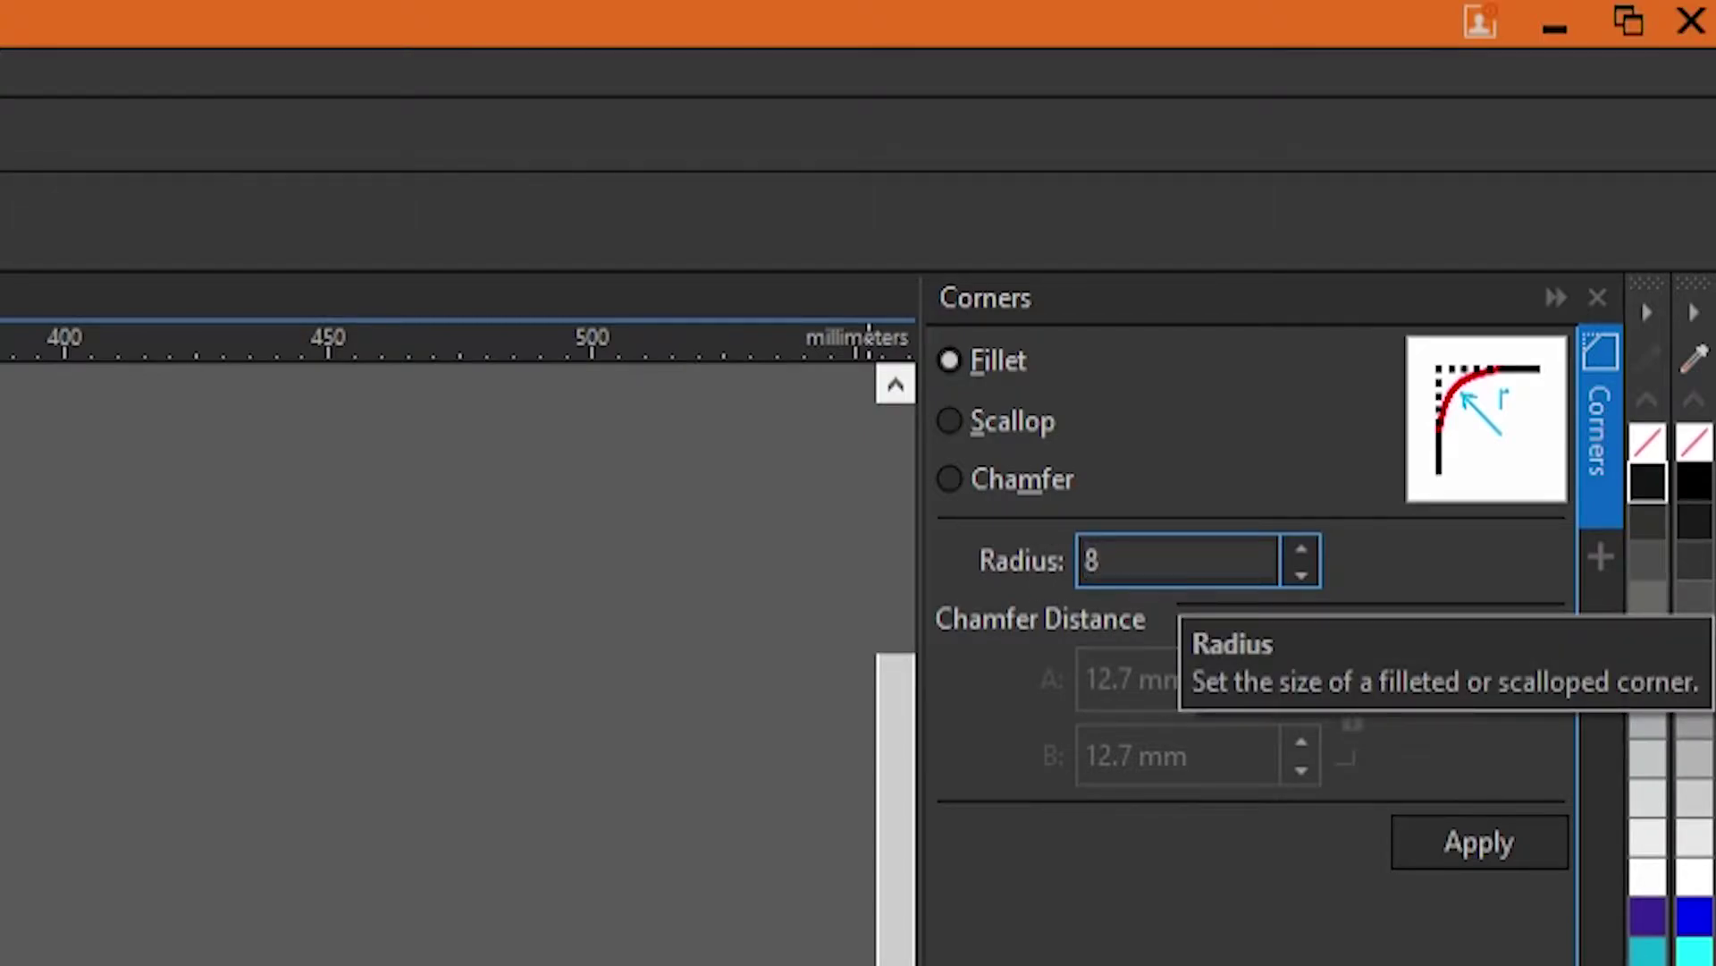
{"action": "left_click", "coordinate": [1475, 842]}
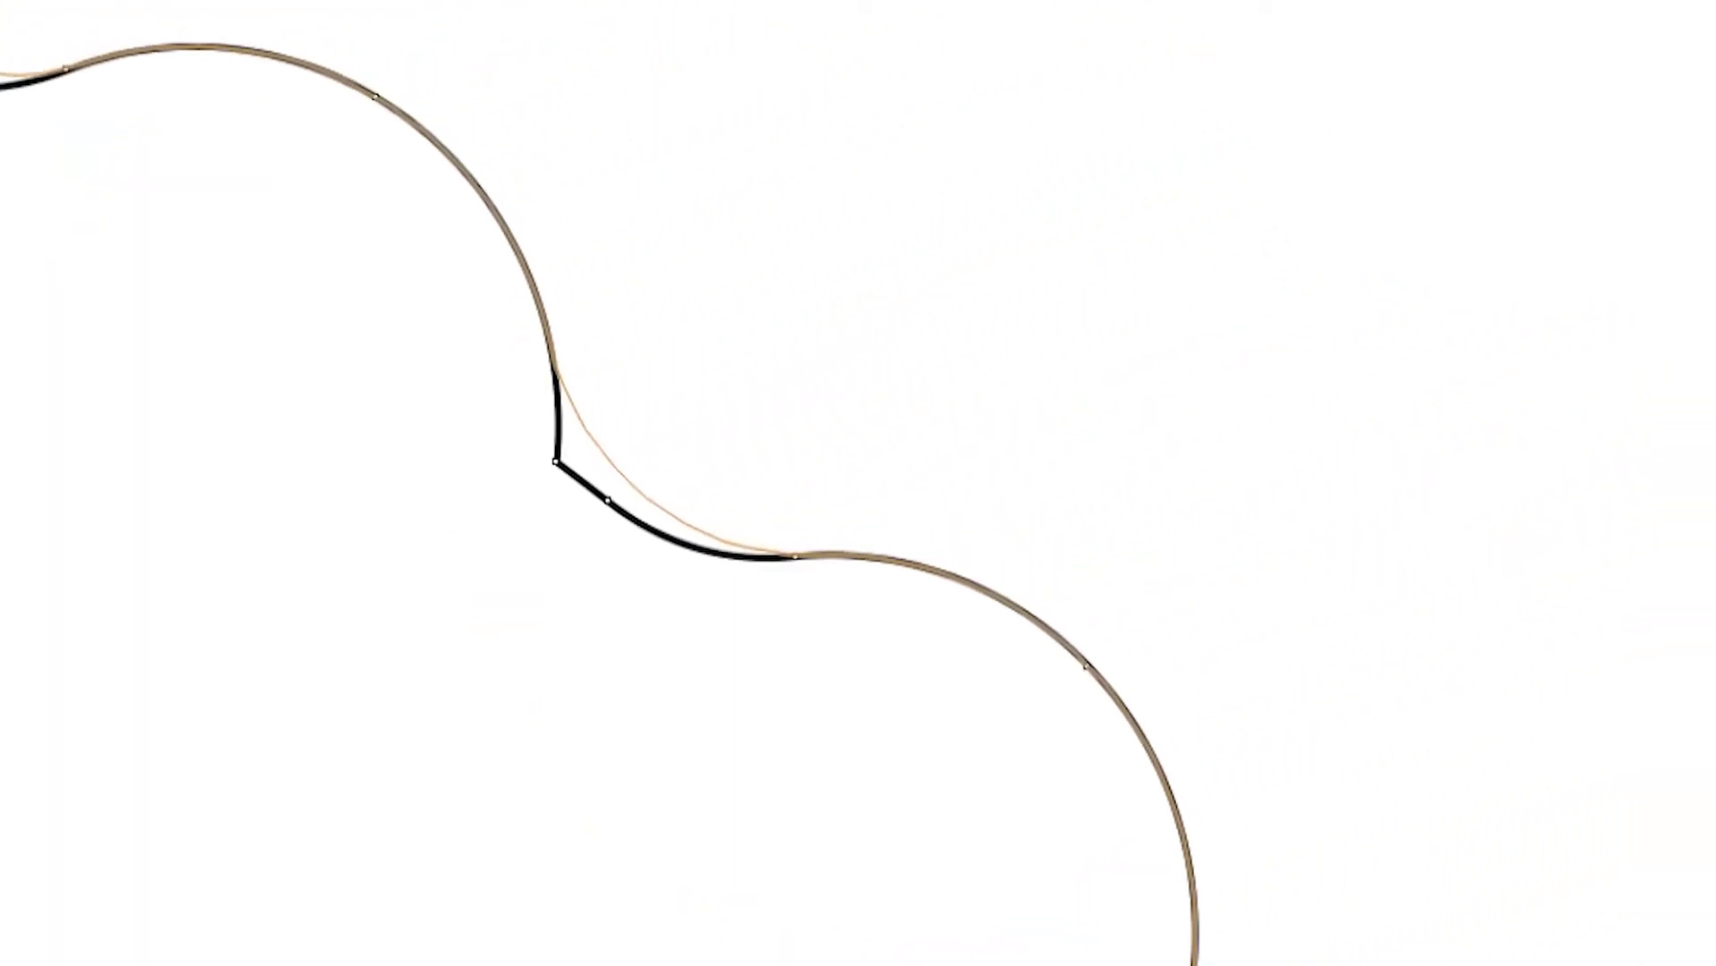
{"action": "type", "text": "7"}
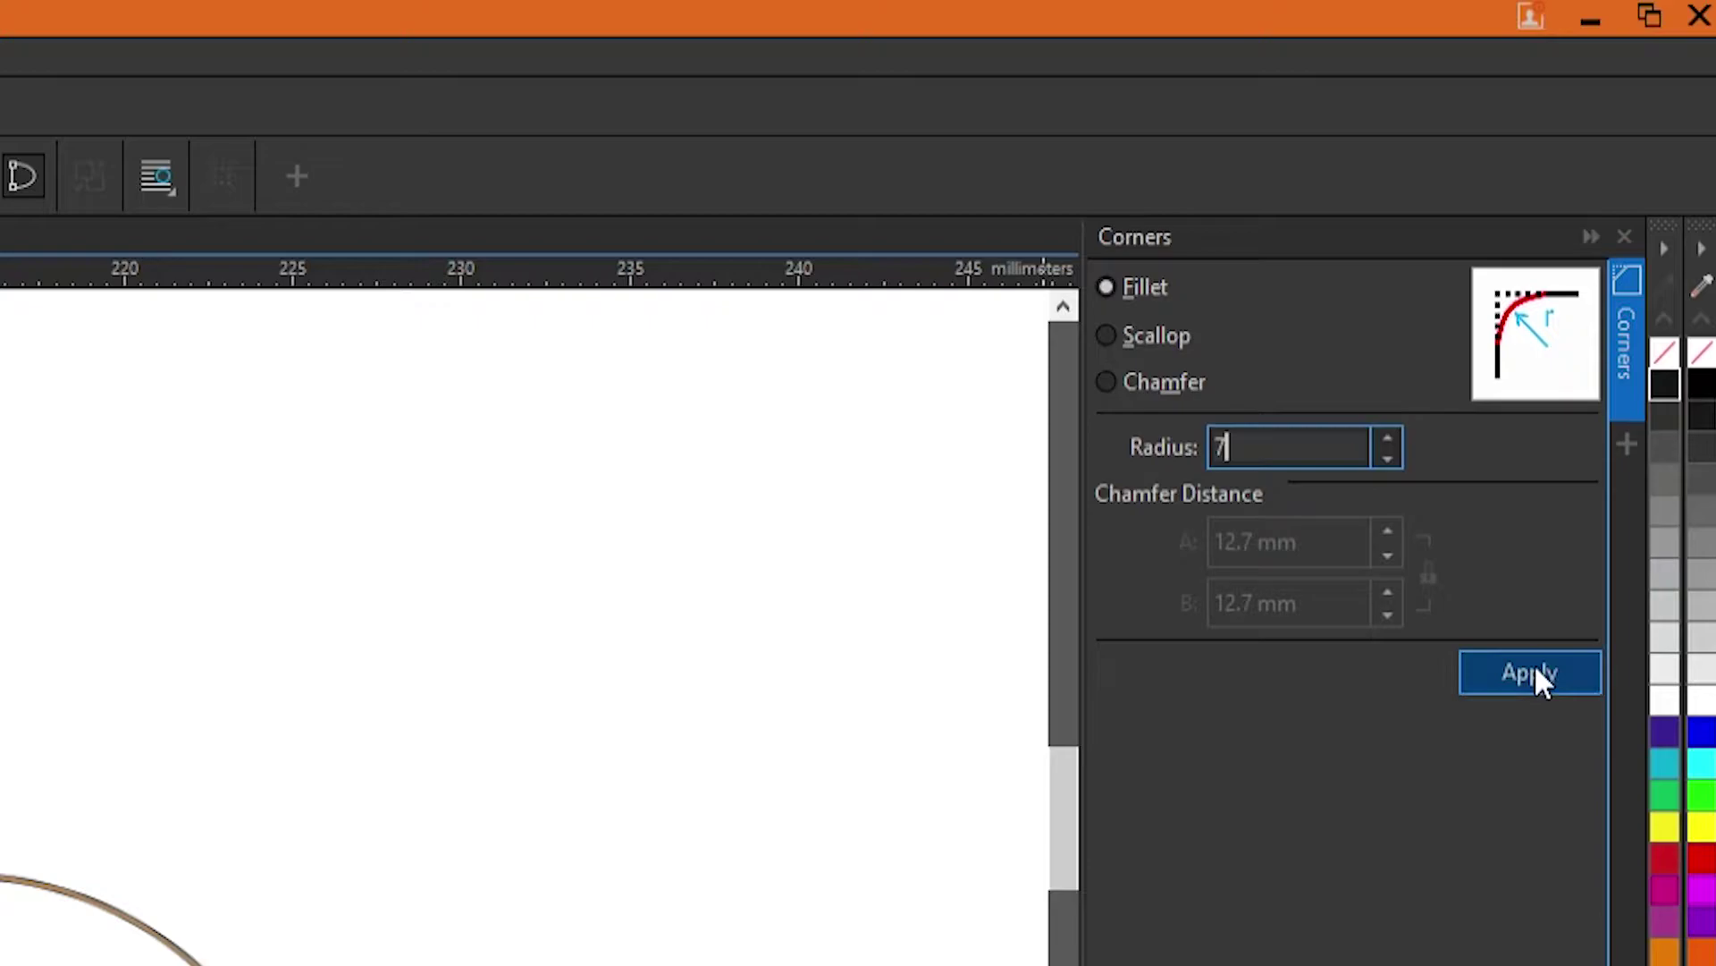
{"action": "left_click", "coordinate": [1536, 675]}
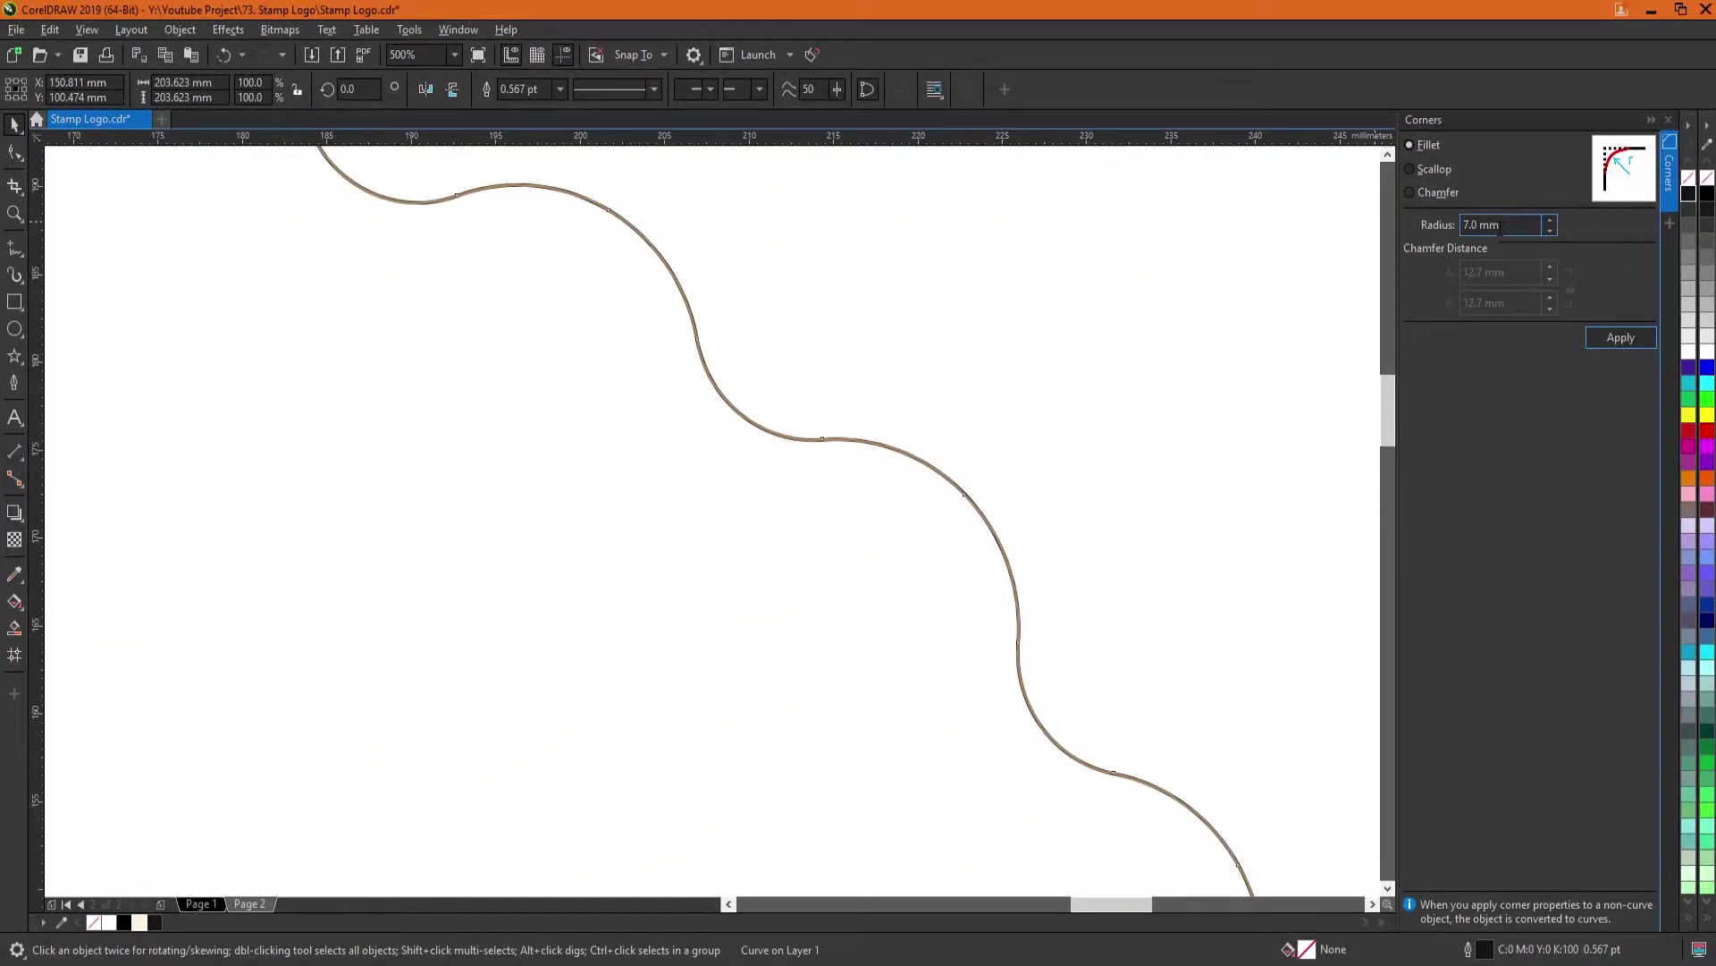
{"action": "type", "text": "8"}
{"action": "left_click", "coordinate": [1621, 337]}
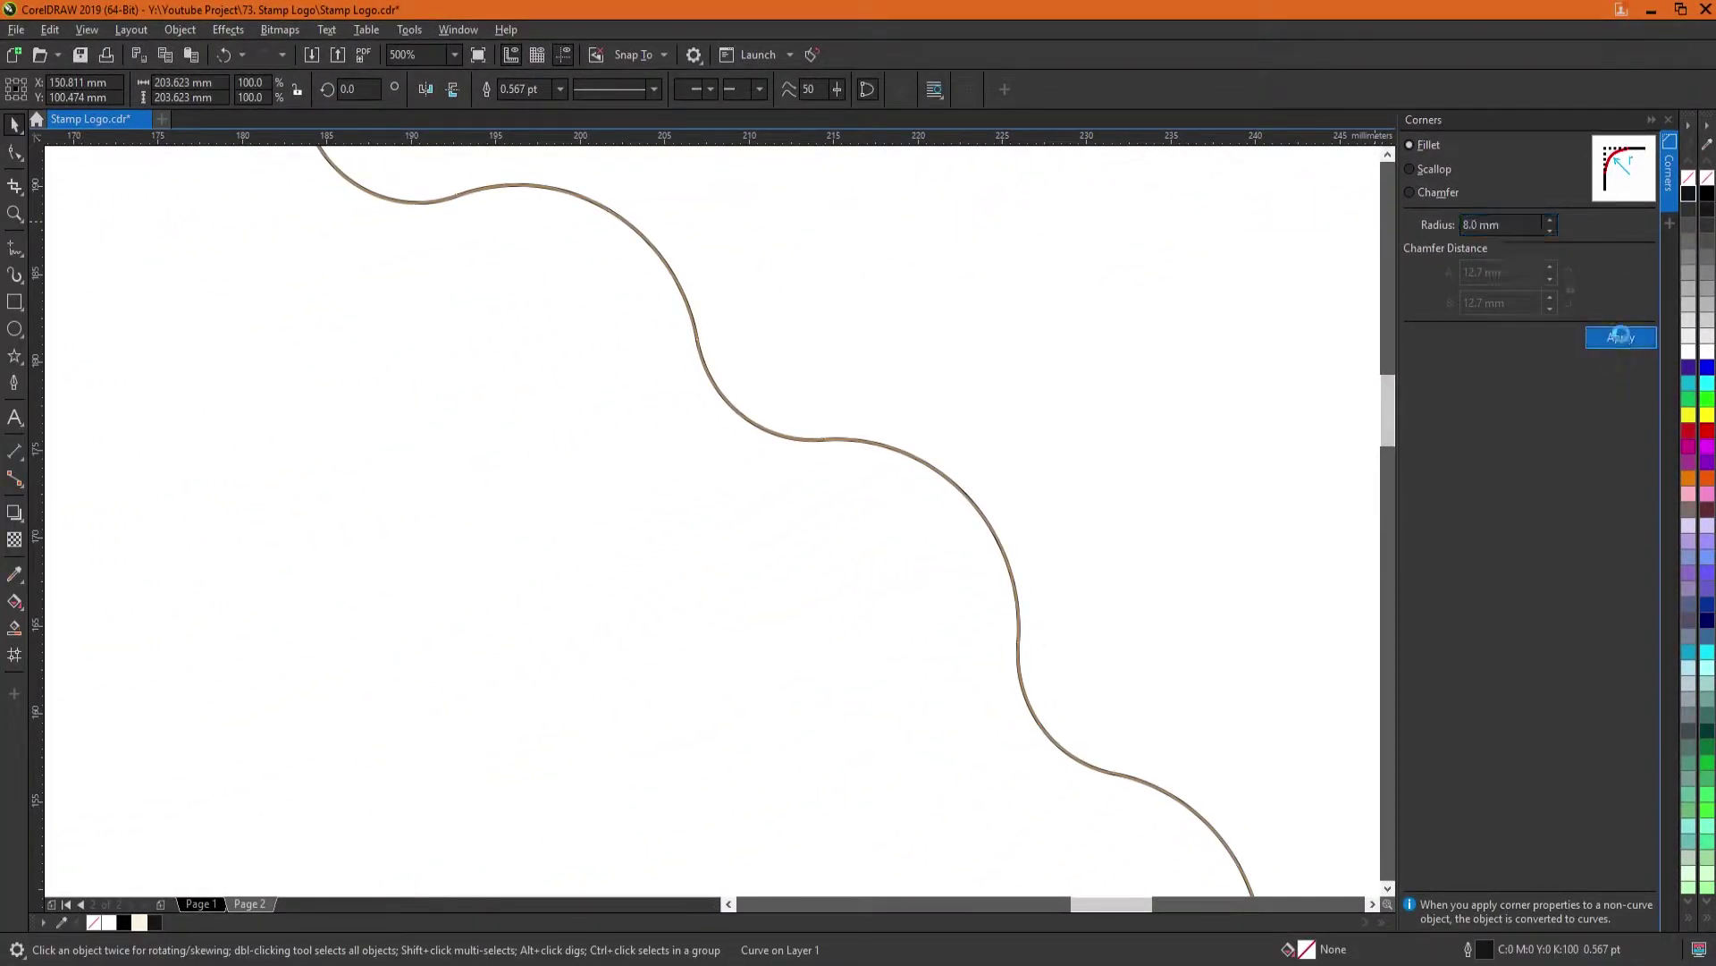
{"action": "left_click", "coordinate": [748, 374]}
{"action": "scroll", "coordinate": [629, 298], "scroll_direction": "down", "scroll_amount": 2}
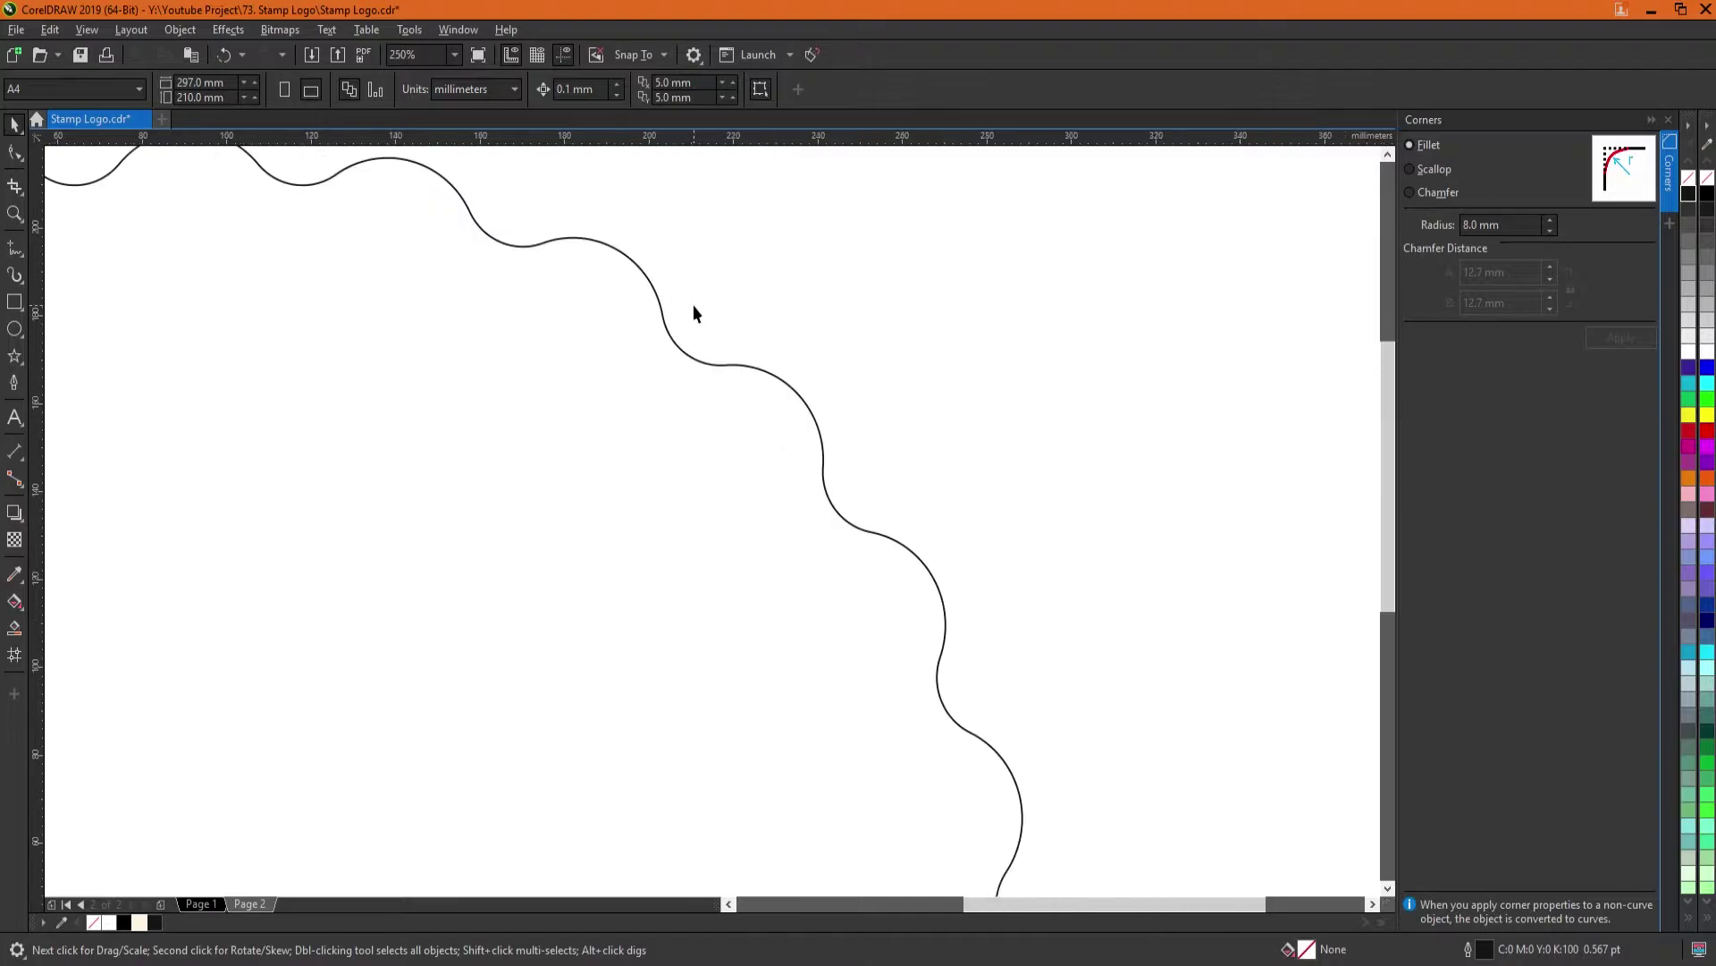
{"action": "scroll", "coordinate": [694, 308], "scroll_direction": "down", "scroll_amount": 2}
{"action": "scroll", "coordinate": [830, 393], "scroll_direction": "down", "scroll_amount": 1}
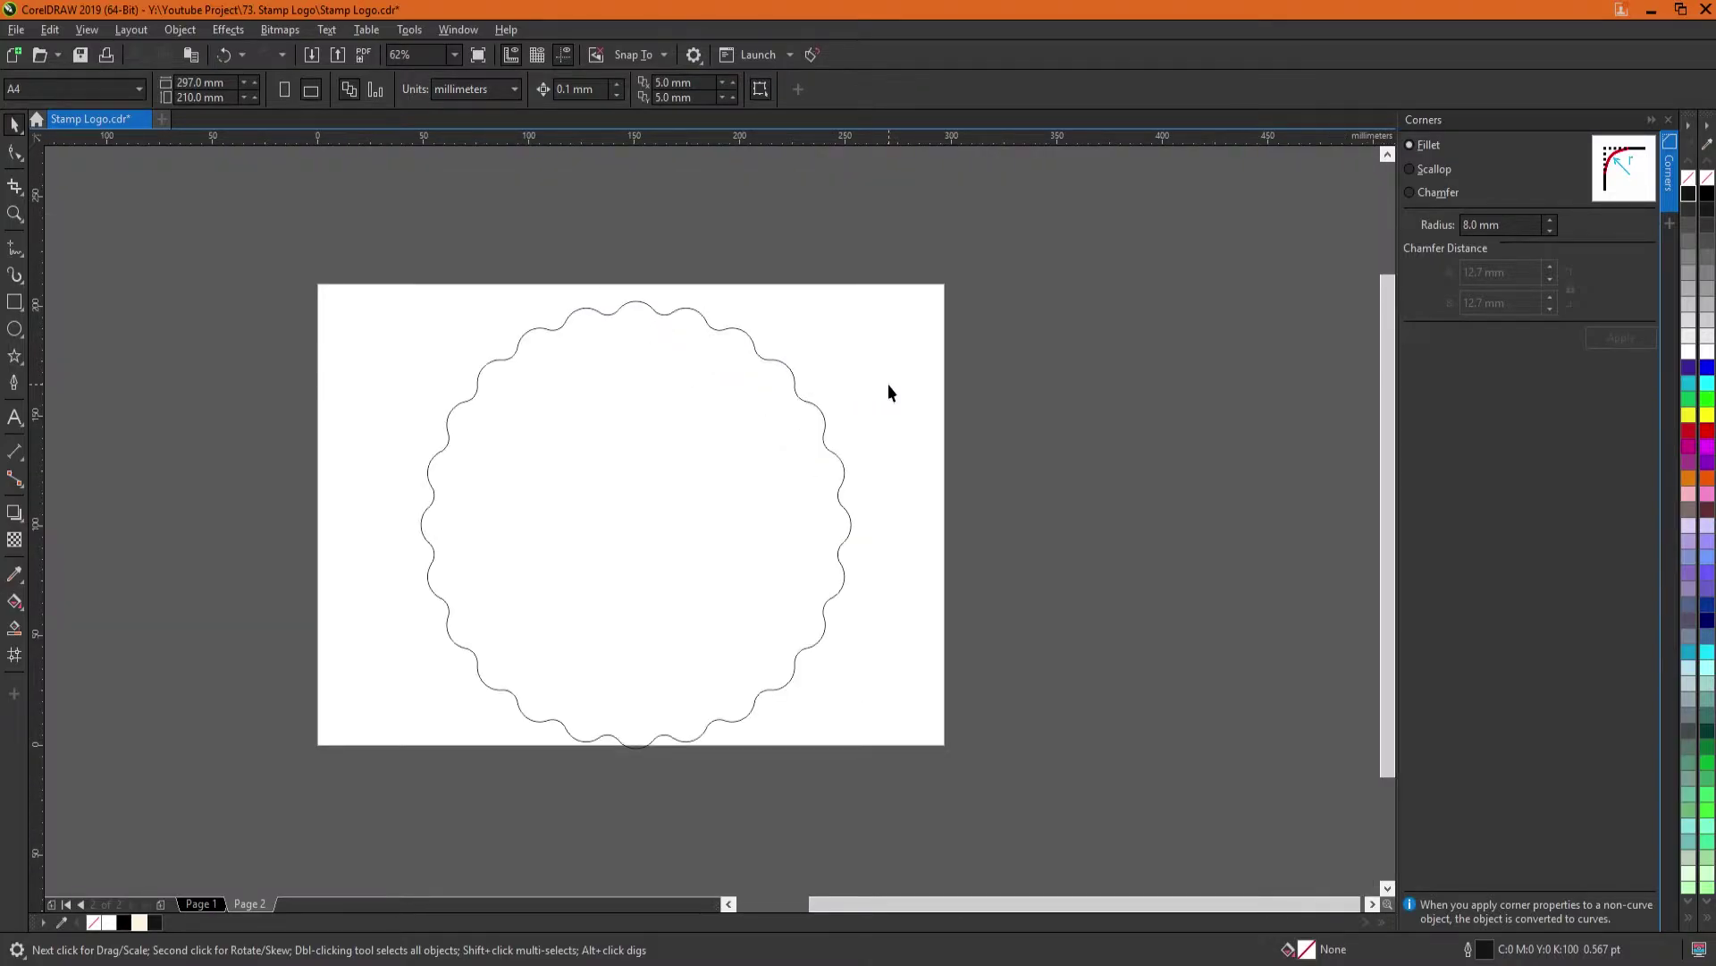
- Reapply the fillet to the scalloped outline
{"action": "left_click", "coordinate": [658, 479]}
{"action": "key", "text": "Return"}
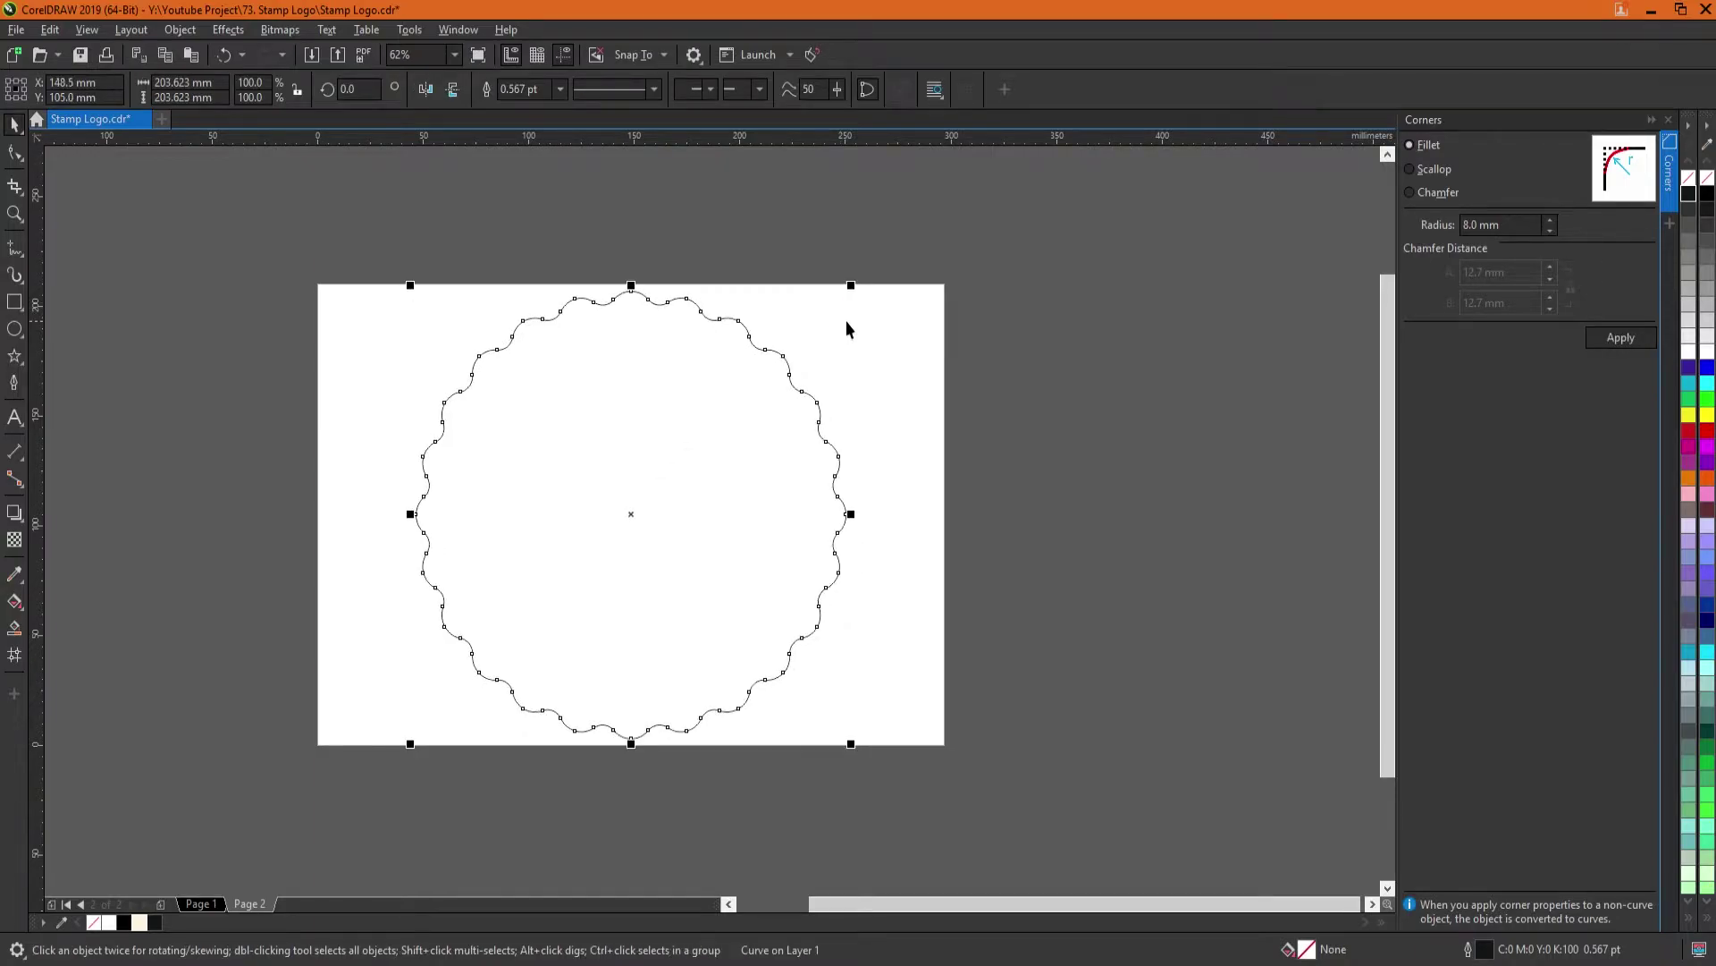
{"action": "left_click", "coordinate": [874, 320]}
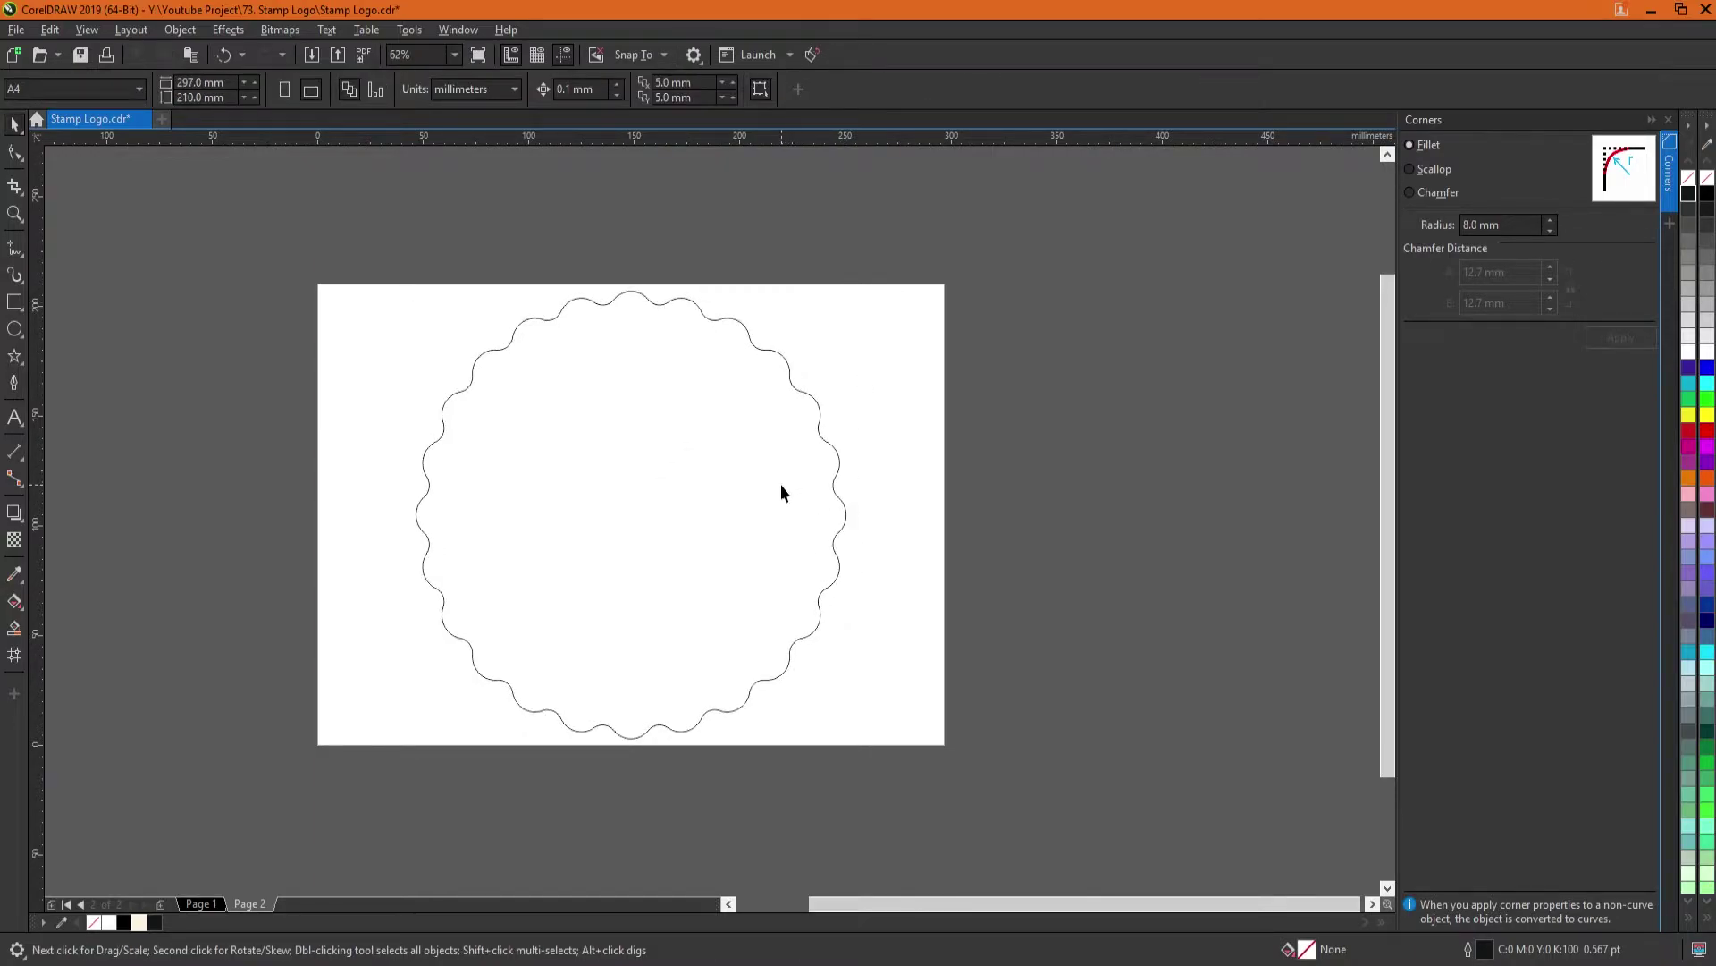
- Draw a circle centred on the scallop and enlarge it from its centre to just inside the waves
{"action": "left_click", "coordinate": [18, 331]}
{"action": "left_click_drag", "start_coordinate": [199, 352], "coordinate": [472, 633]}
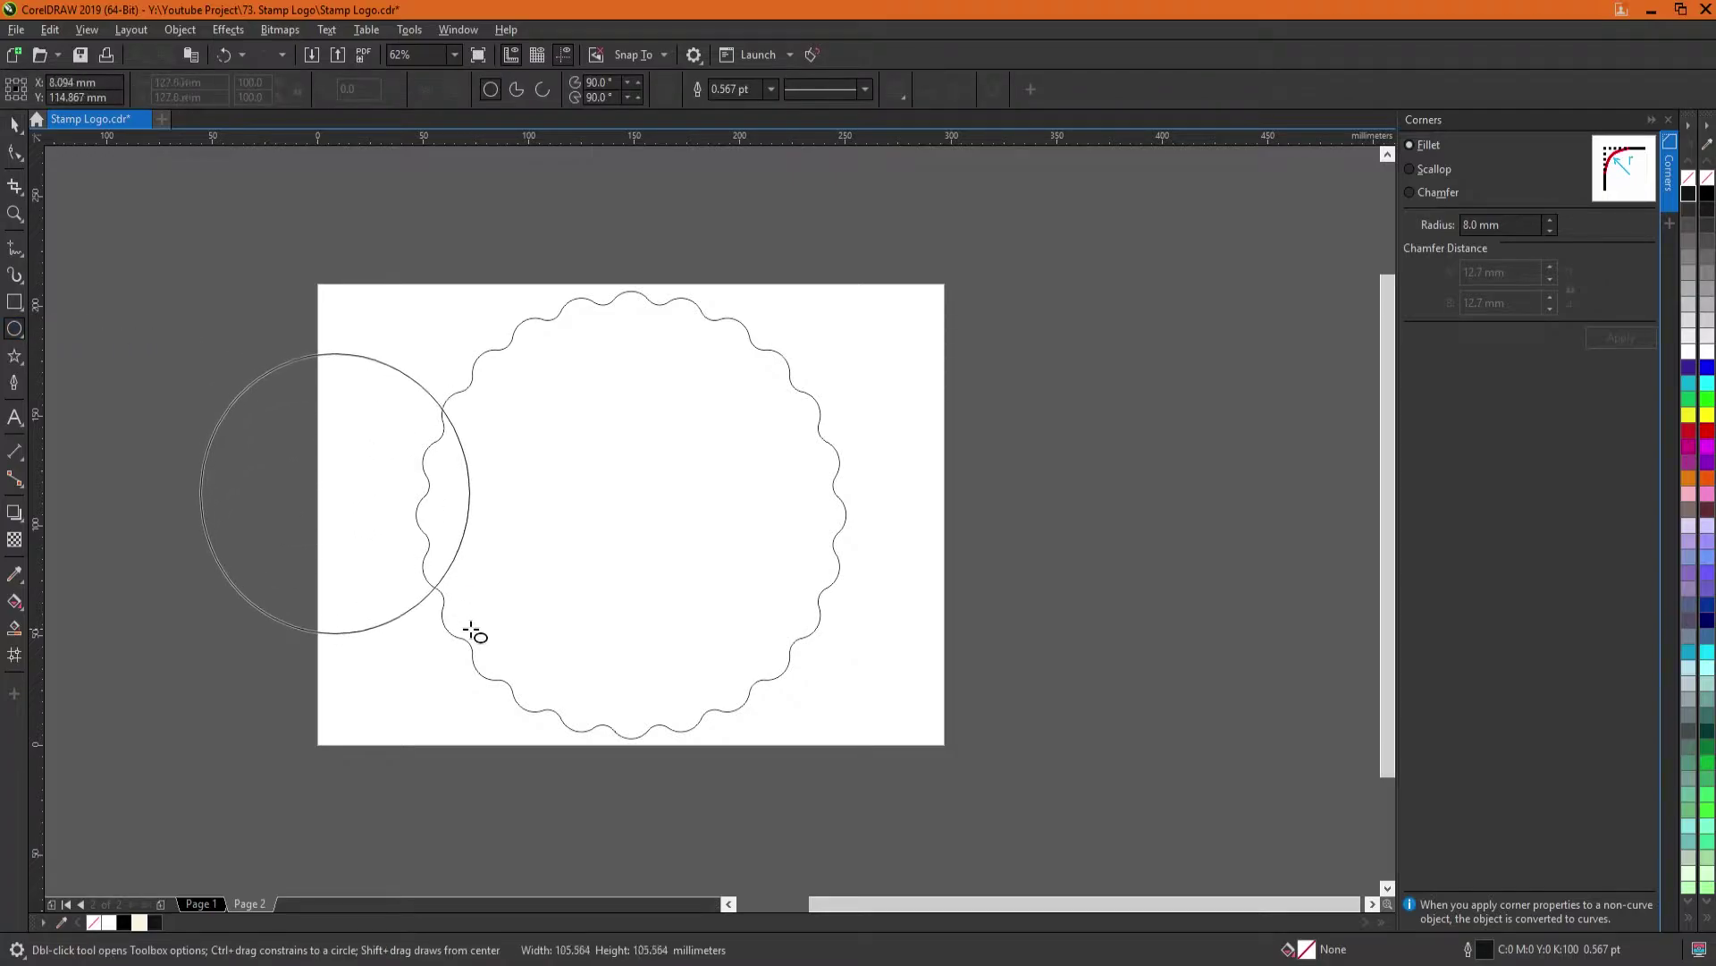
{"action": "key", "text": "ctrl+a"}
{"action": "key", "text": "c"}
{"action": "key", "text": "e"}
{"action": "left_click", "coordinate": [786, 344]}
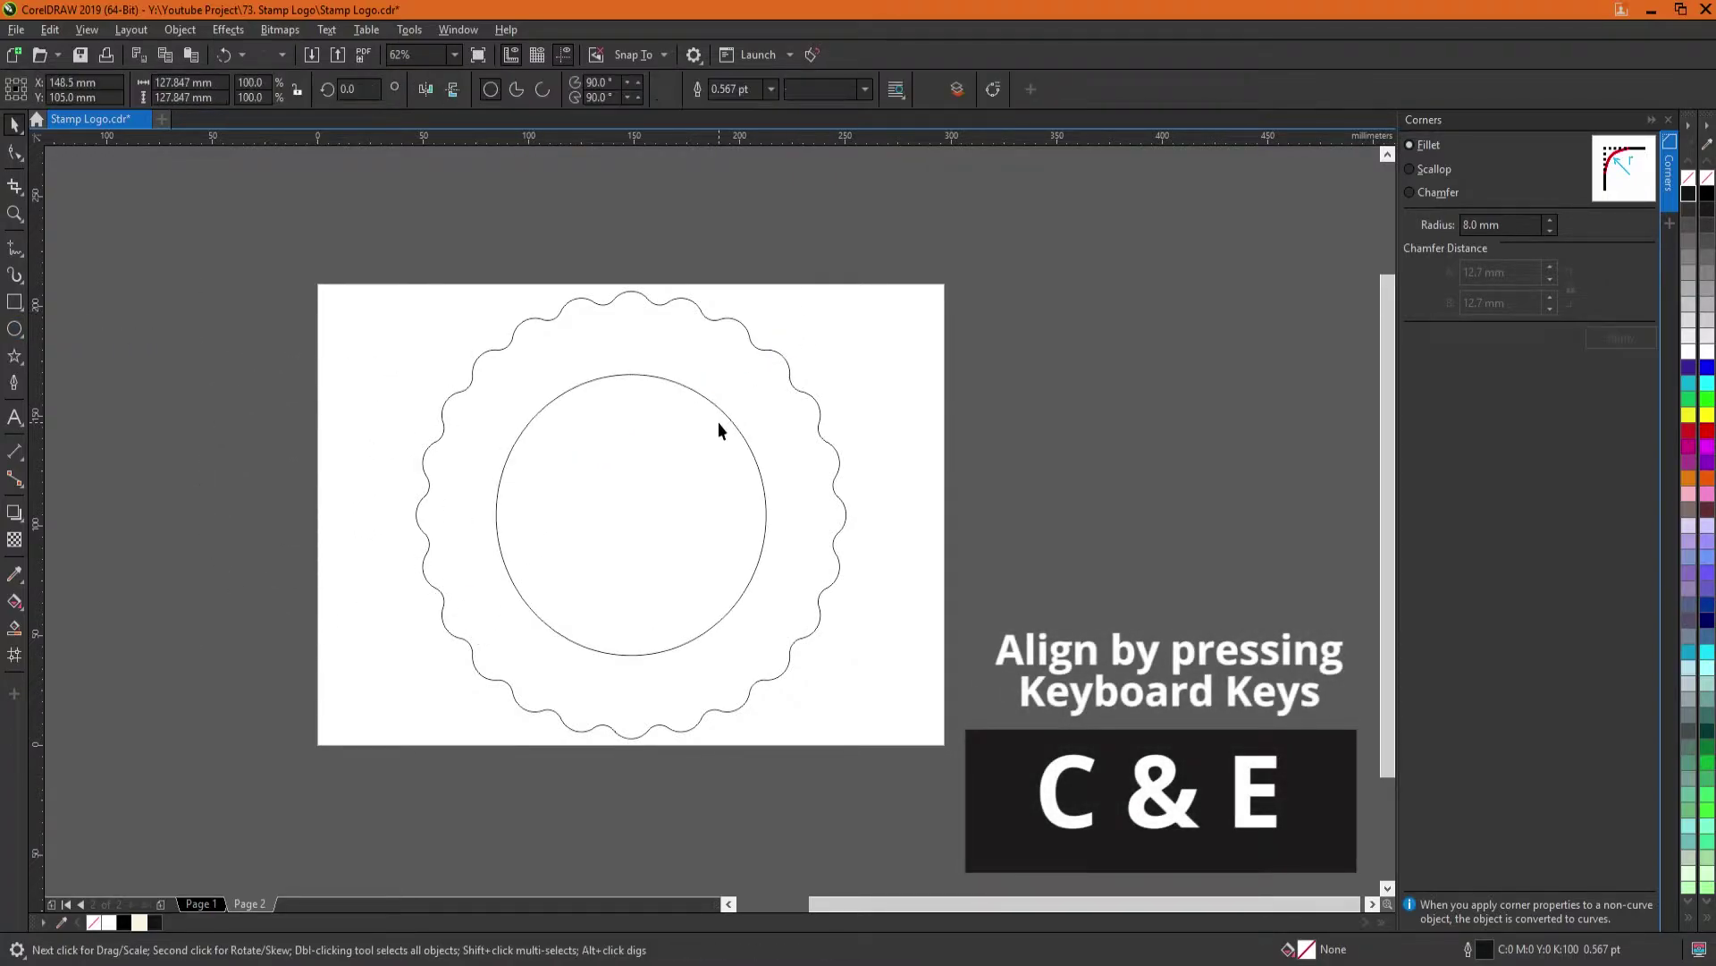
{"action": "left_click", "coordinate": [720, 419]}
{"action": "mouse_move", "coordinate": [770, 368]}
{"action": "left_mouse_down"}
{"action": "mouse_move", "coordinate": [851, 314]}
{"action": "mouse_move", "coordinate": [799, 348]}
{"action": "left_mouse_up"}
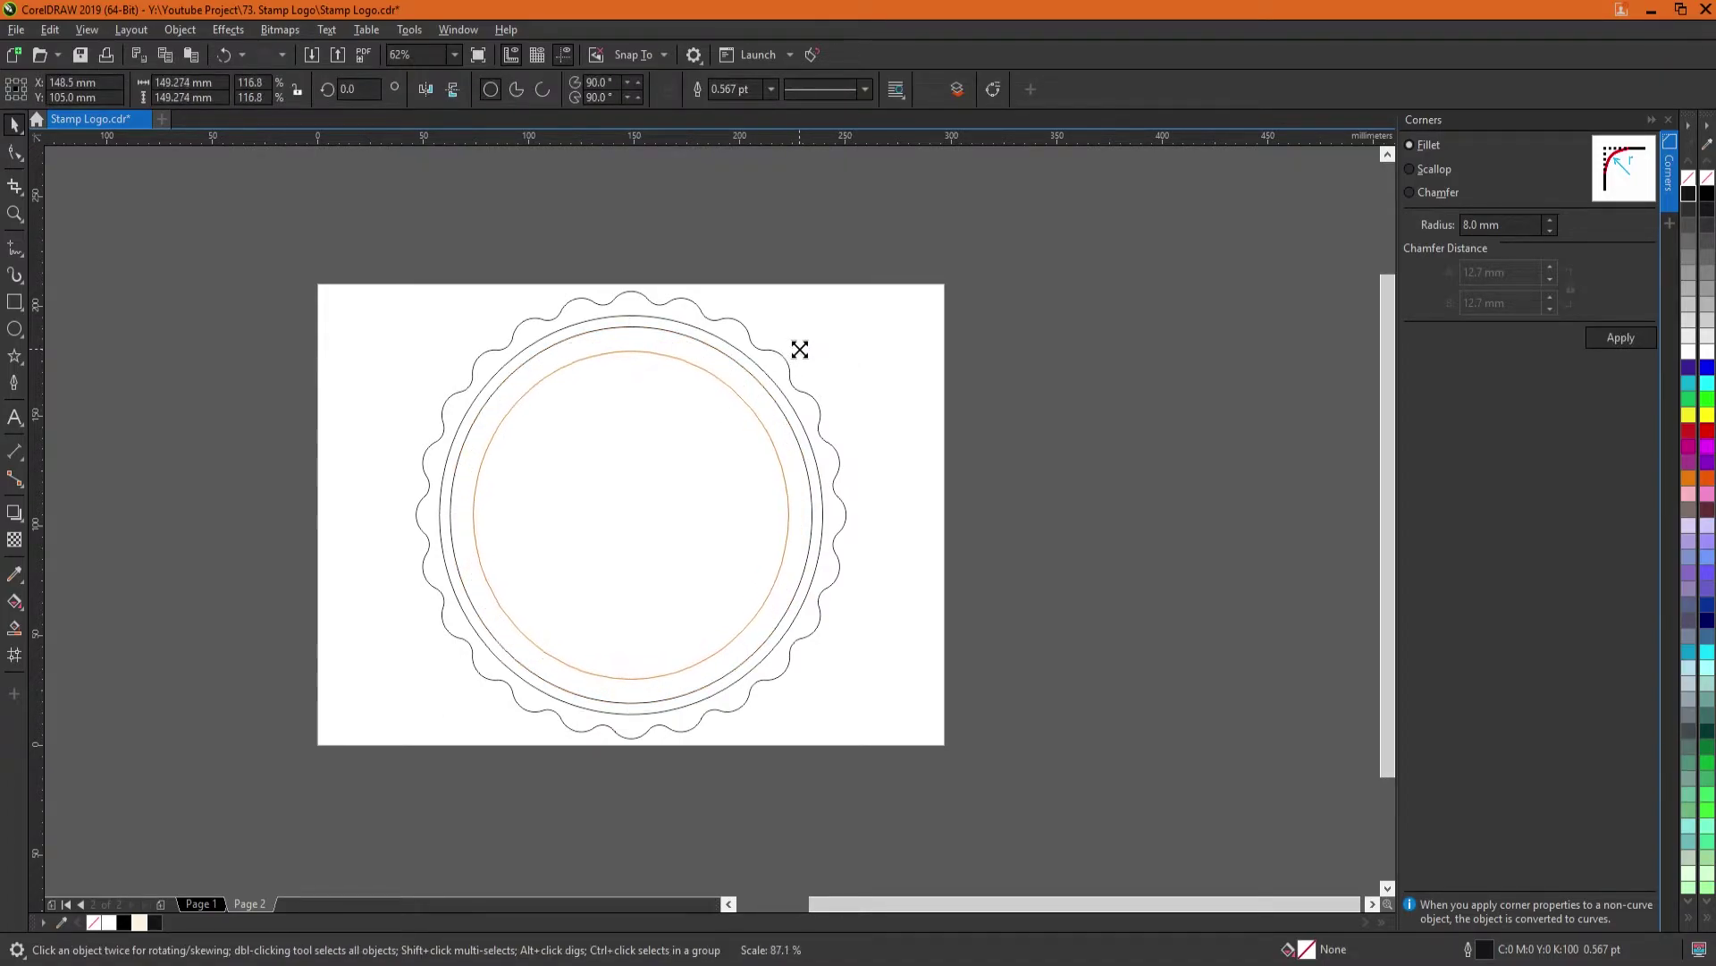
- Give both concentric rings a 1.5 pt outline
{"action": "mouse_move", "coordinate": [799, 349]}
{"action": "left_mouse_down"}
{"action": "mouse_move", "coordinate": [822, 351]}
{"action": "mouse_move", "coordinate": [798, 349]}
{"action": "left_mouse_up"}
{"action": "scroll", "coordinate": [657, 335], "scroll_direction": "up", "scroll_amount": 2}
{"action": "scroll", "coordinate": [707, 291], "scroll_direction": "up", "scroll_amount": 2}
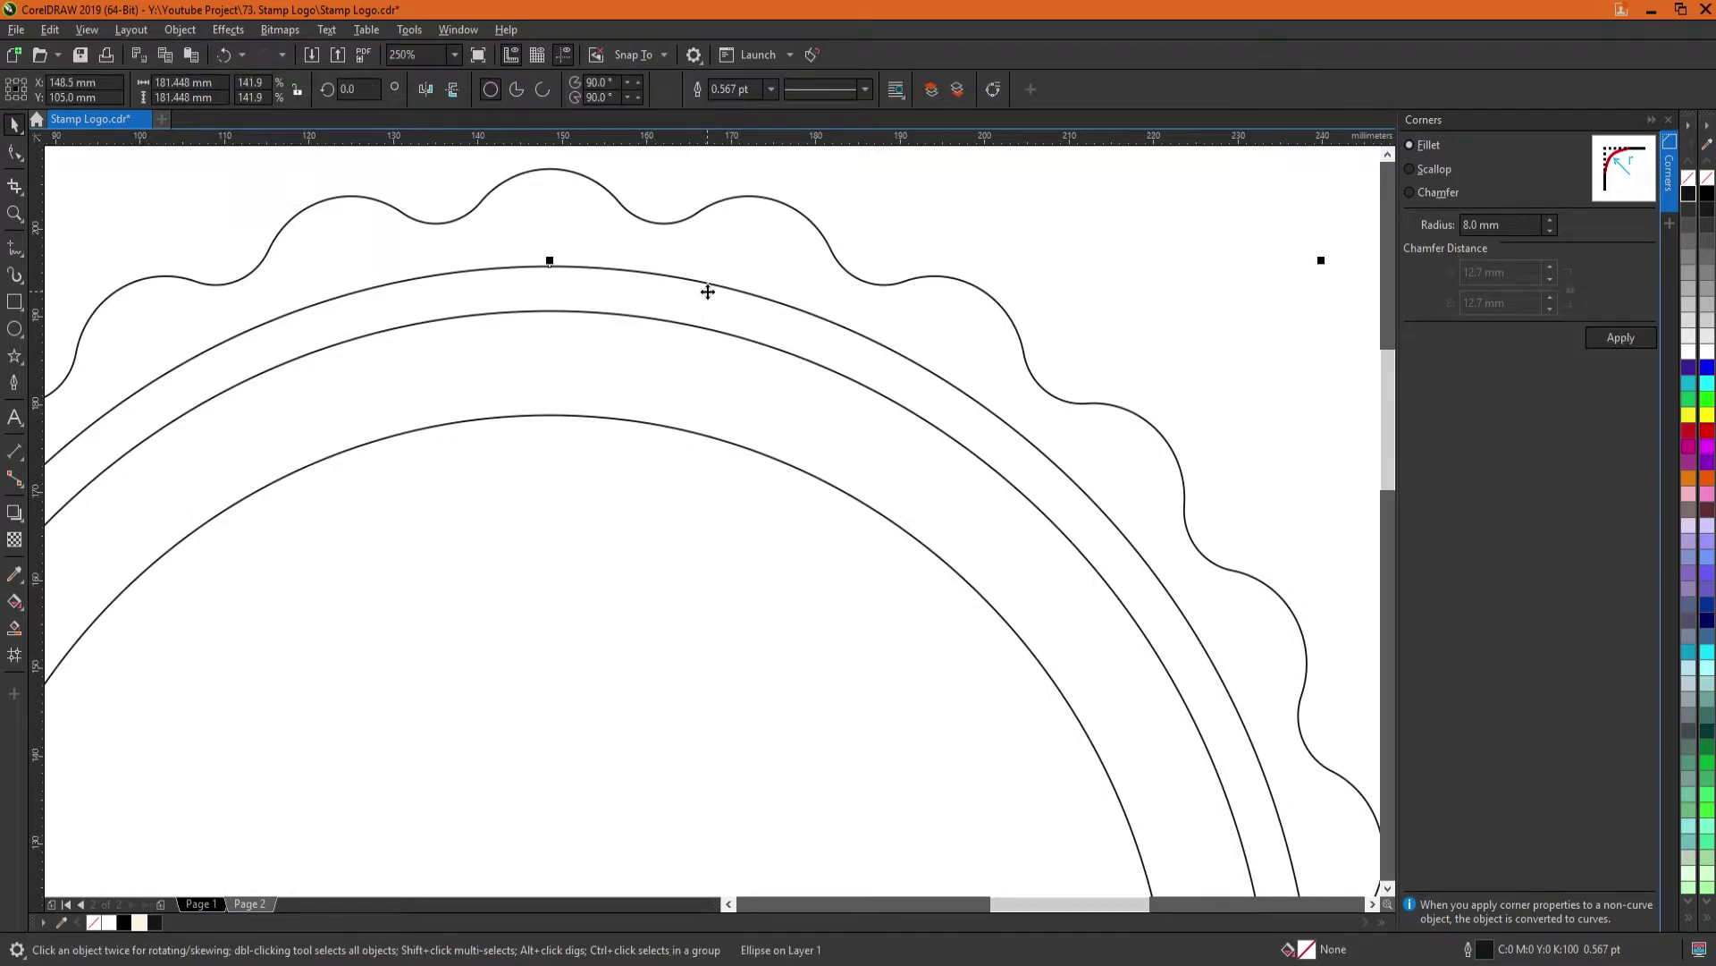
{"action": "left_click", "coordinate": [689, 337], "text": "shift"}
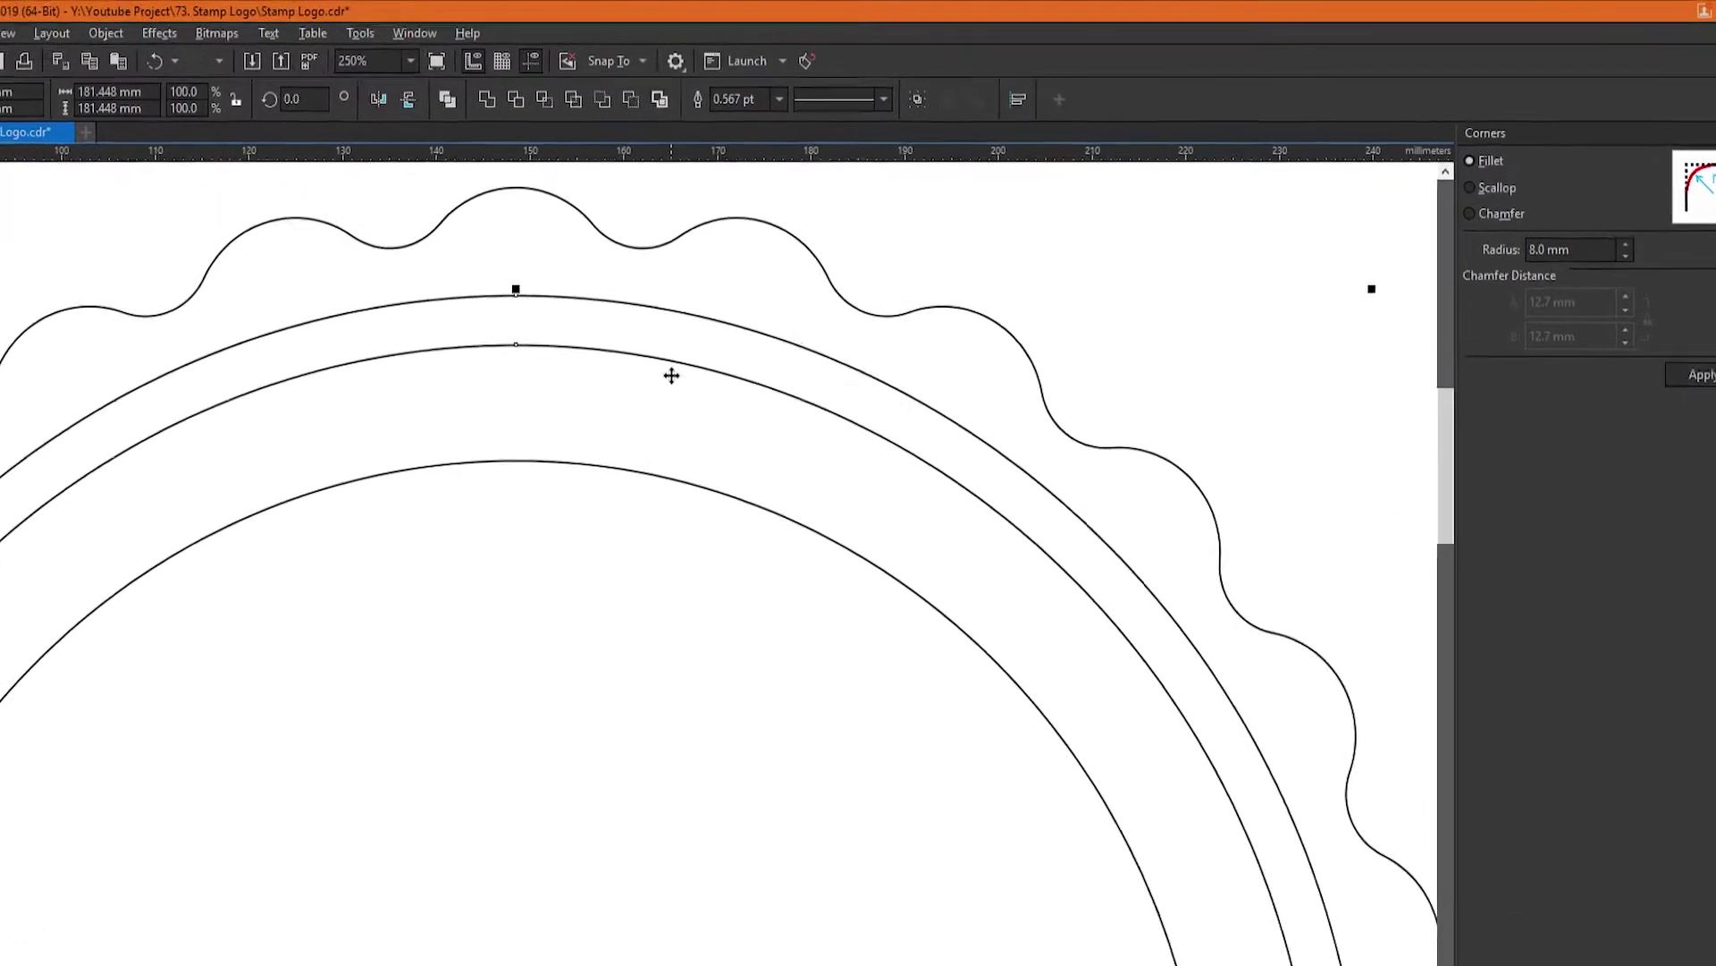
{"action": "left_click", "coordinate": [726, 170]}
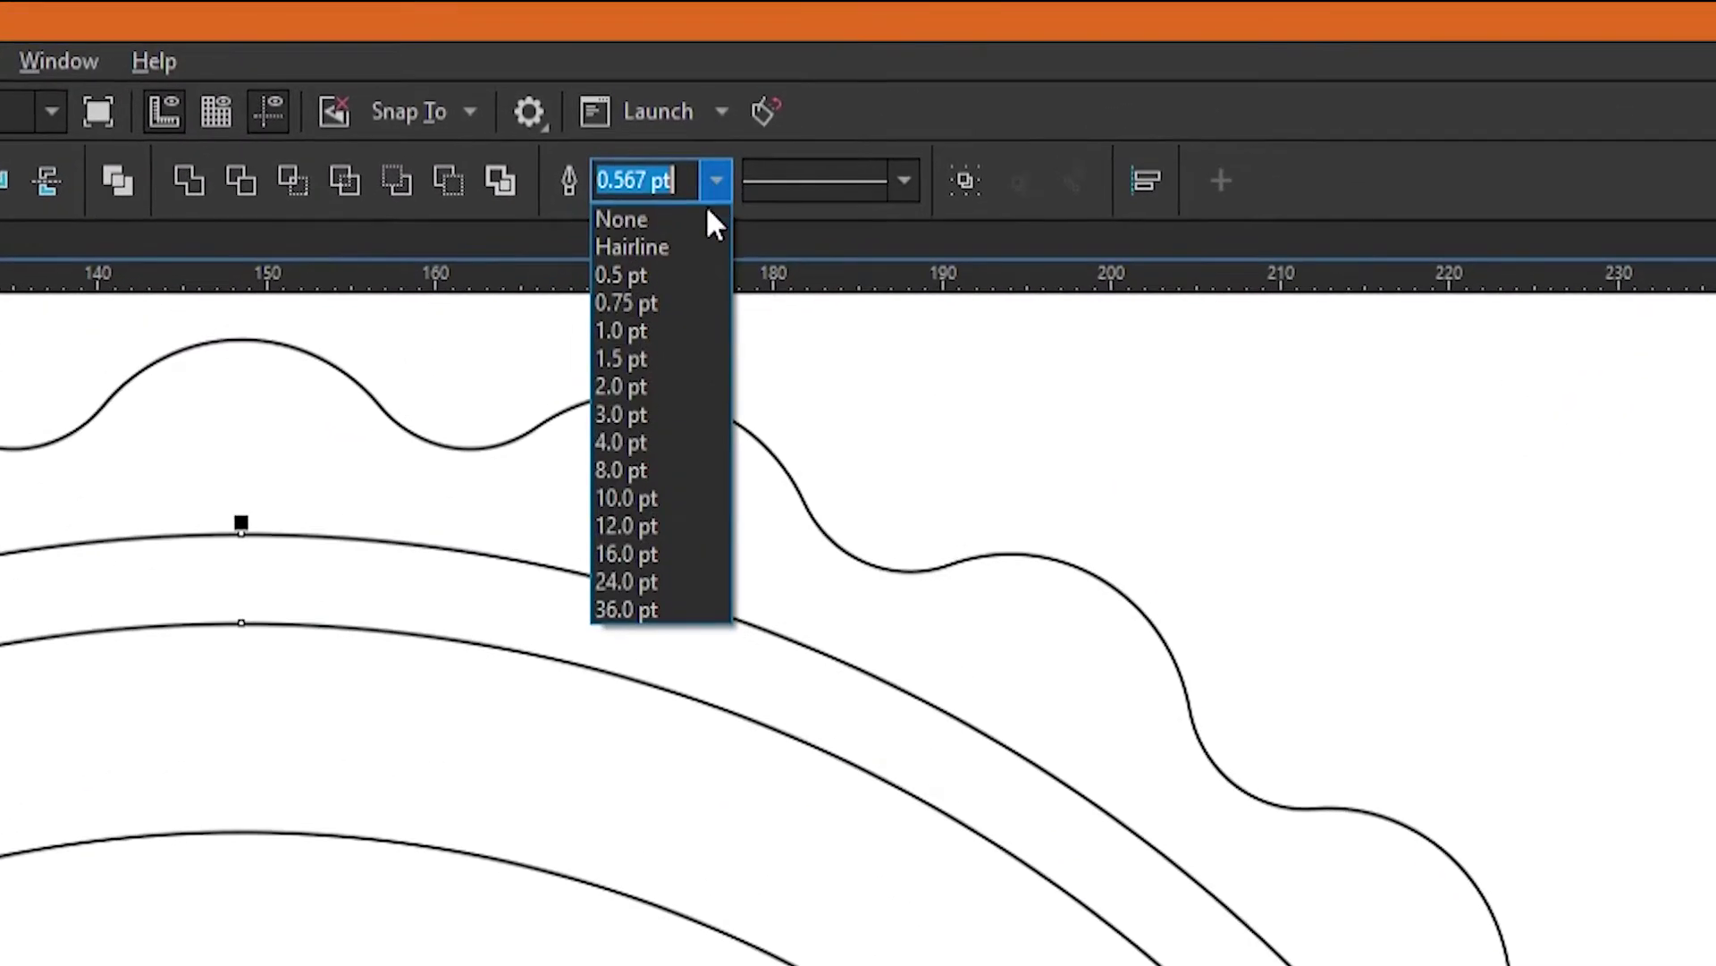
{"action": "left_click", "coordinate": [629, 360]}
- Make the outermost ring's outline 2.0 pt
{"action": "left_click", "coordinate": [910, 429]}
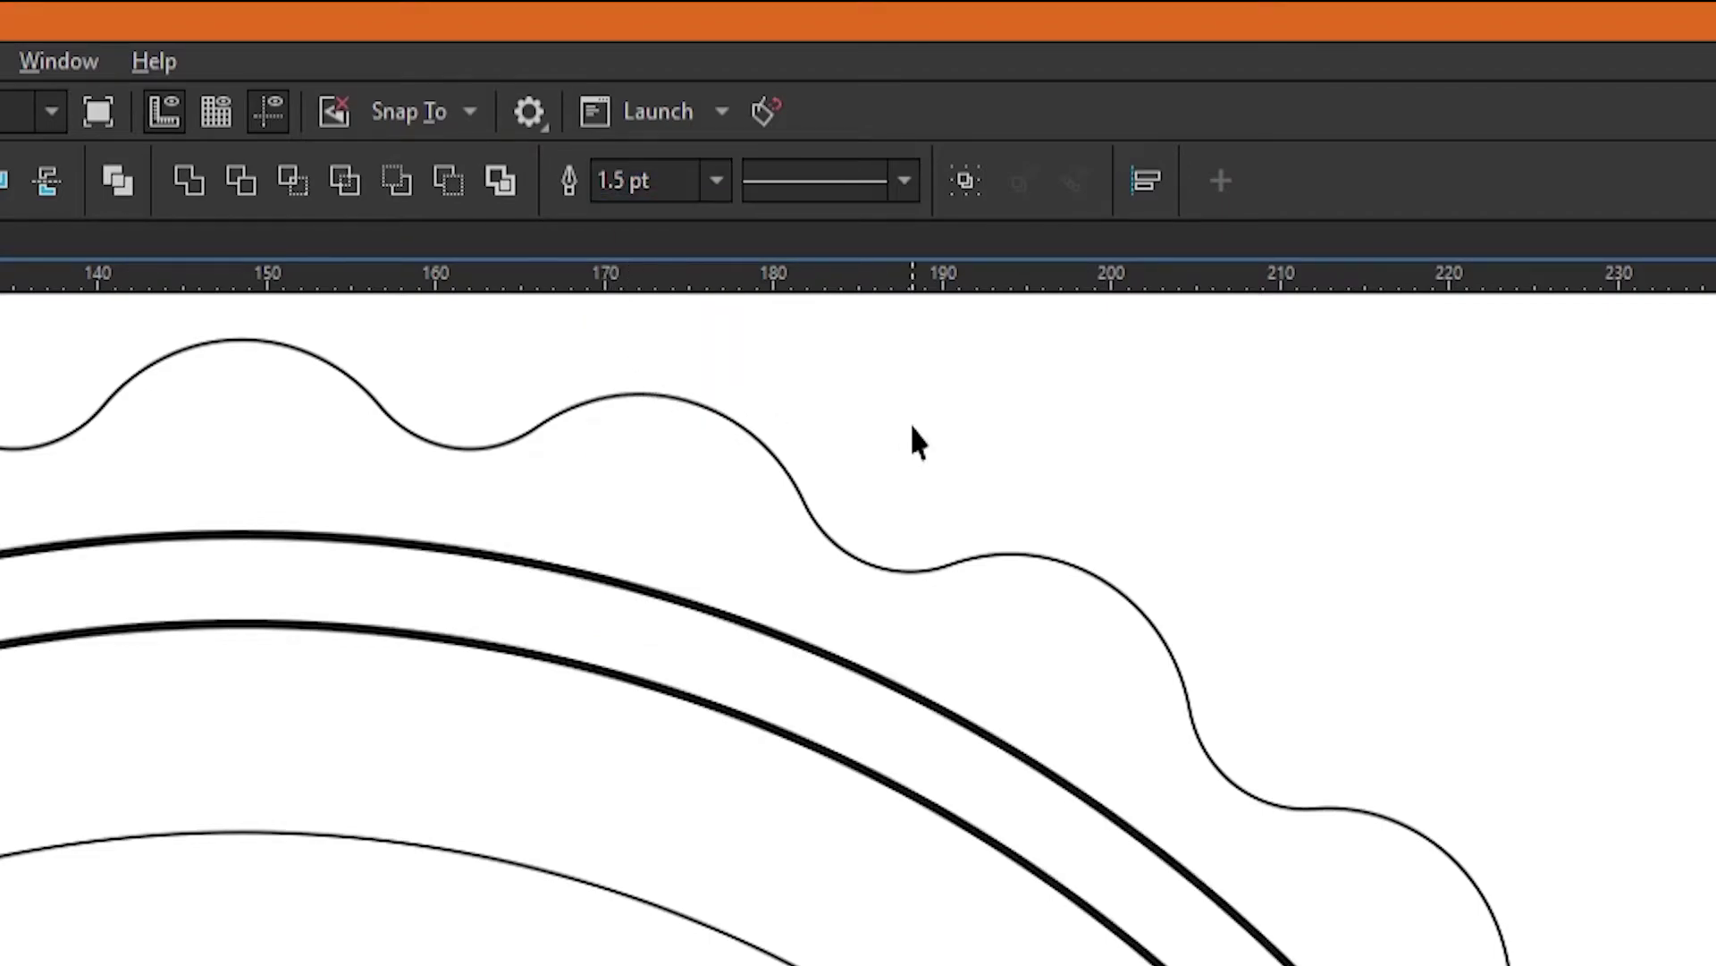
{"action": "left_click", "coordinate": [652, 593]}
{"action": "left_click", "coordinate": [679, 184]}
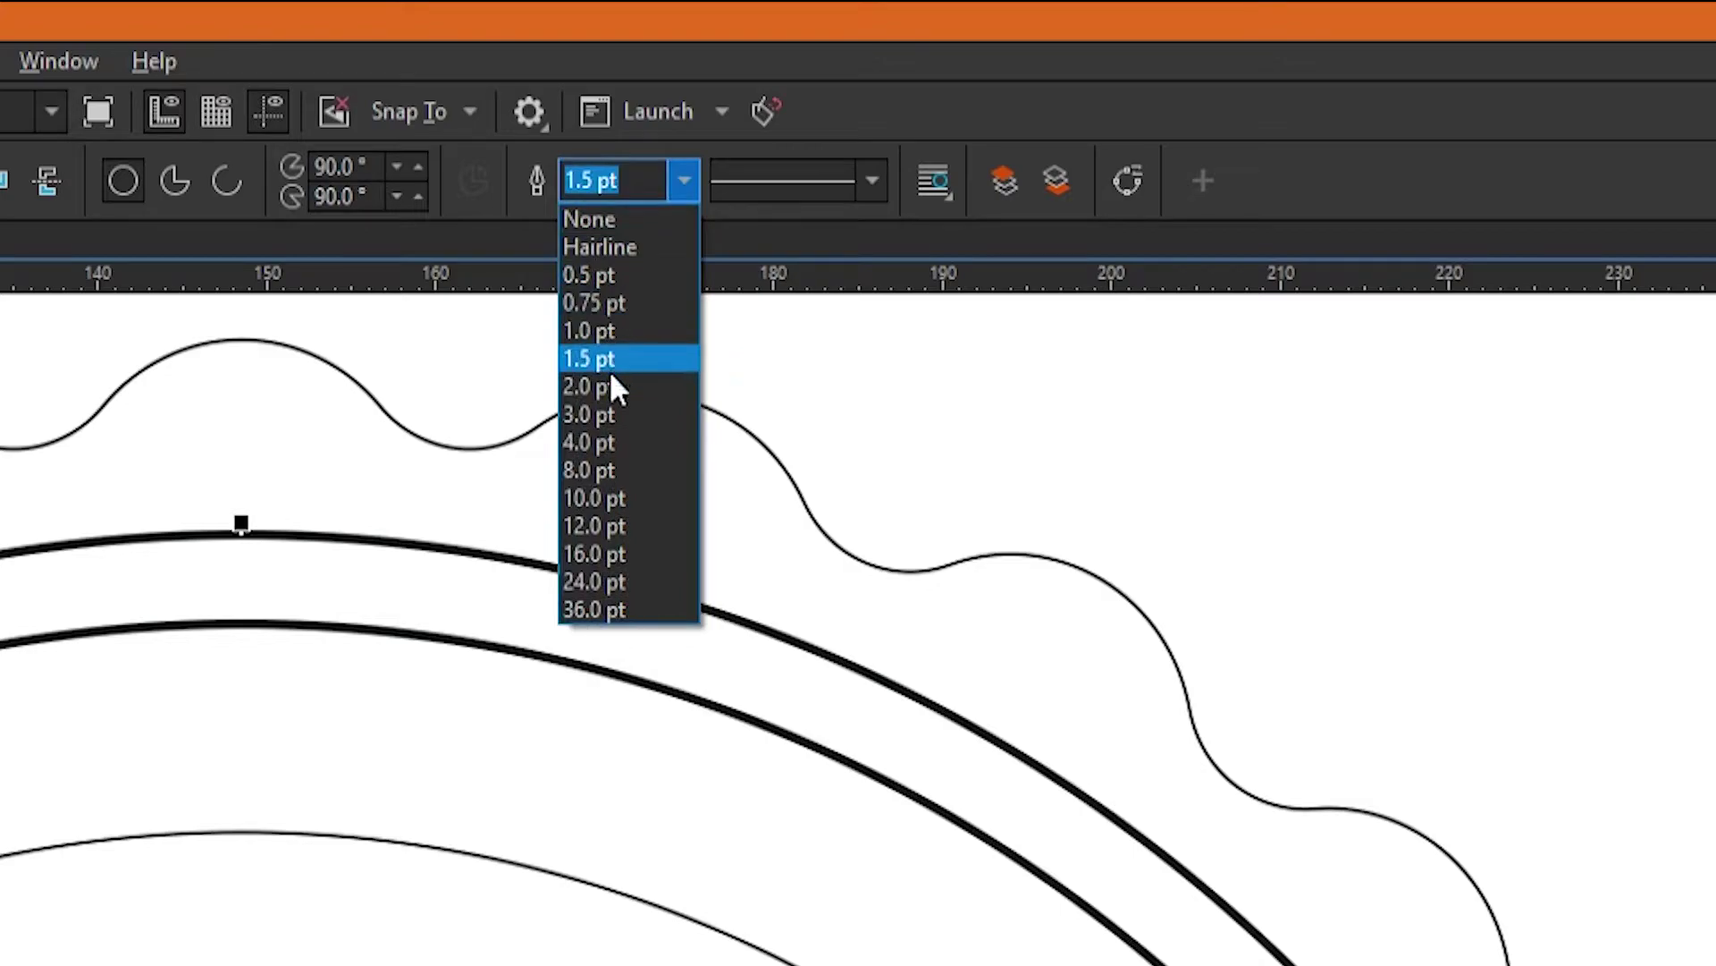
{"action": "left_click", "coordinate": [711, 386]}
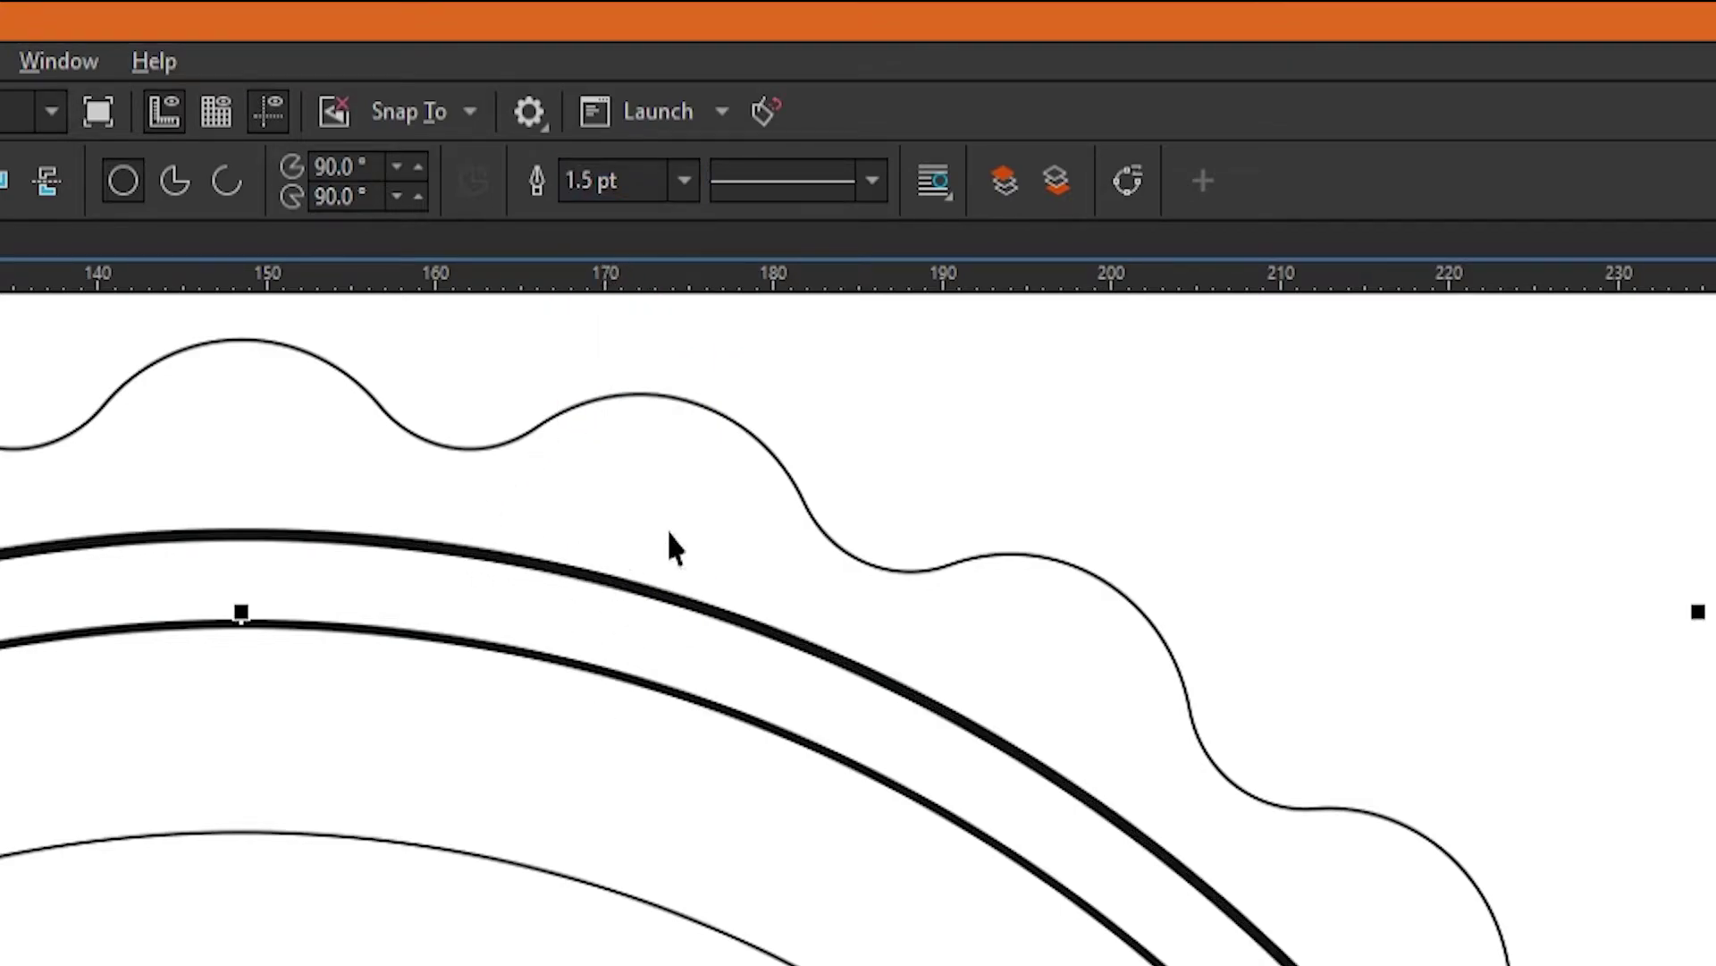
{"action": "left_click", "coordinate": [873, 183]}
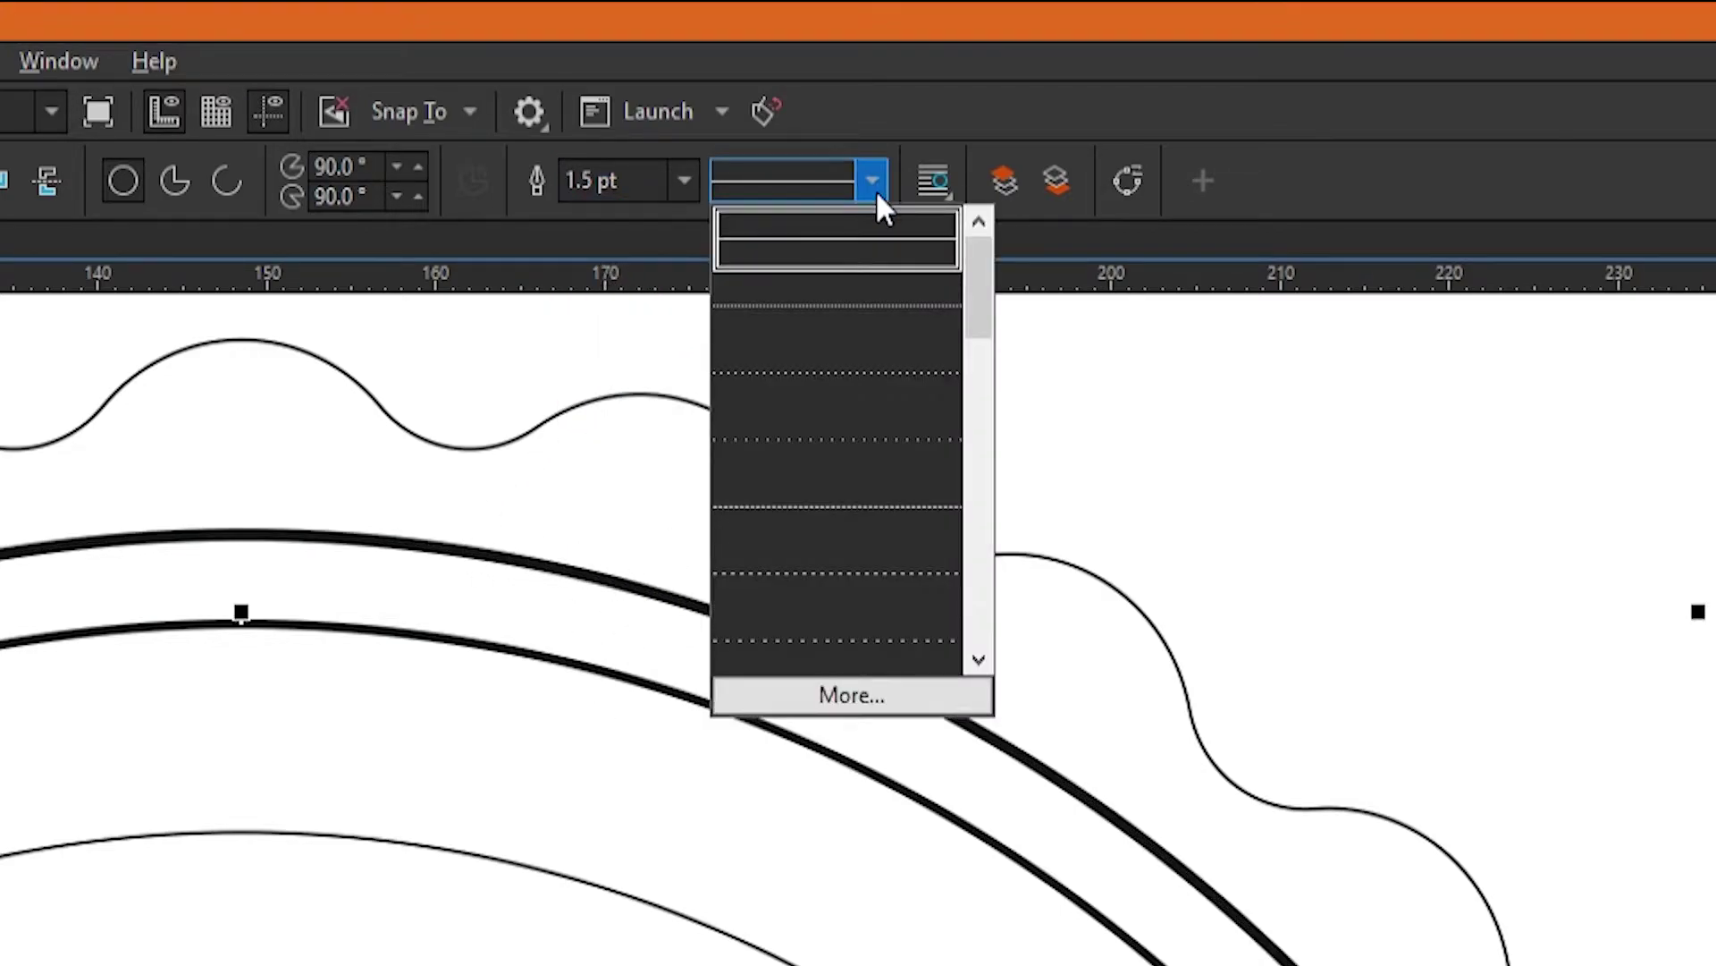
- Make the second ring's outline dotted with rounded dash ends in Outline Pen
{"action": "left_click", "coordinate": [812, 374]}
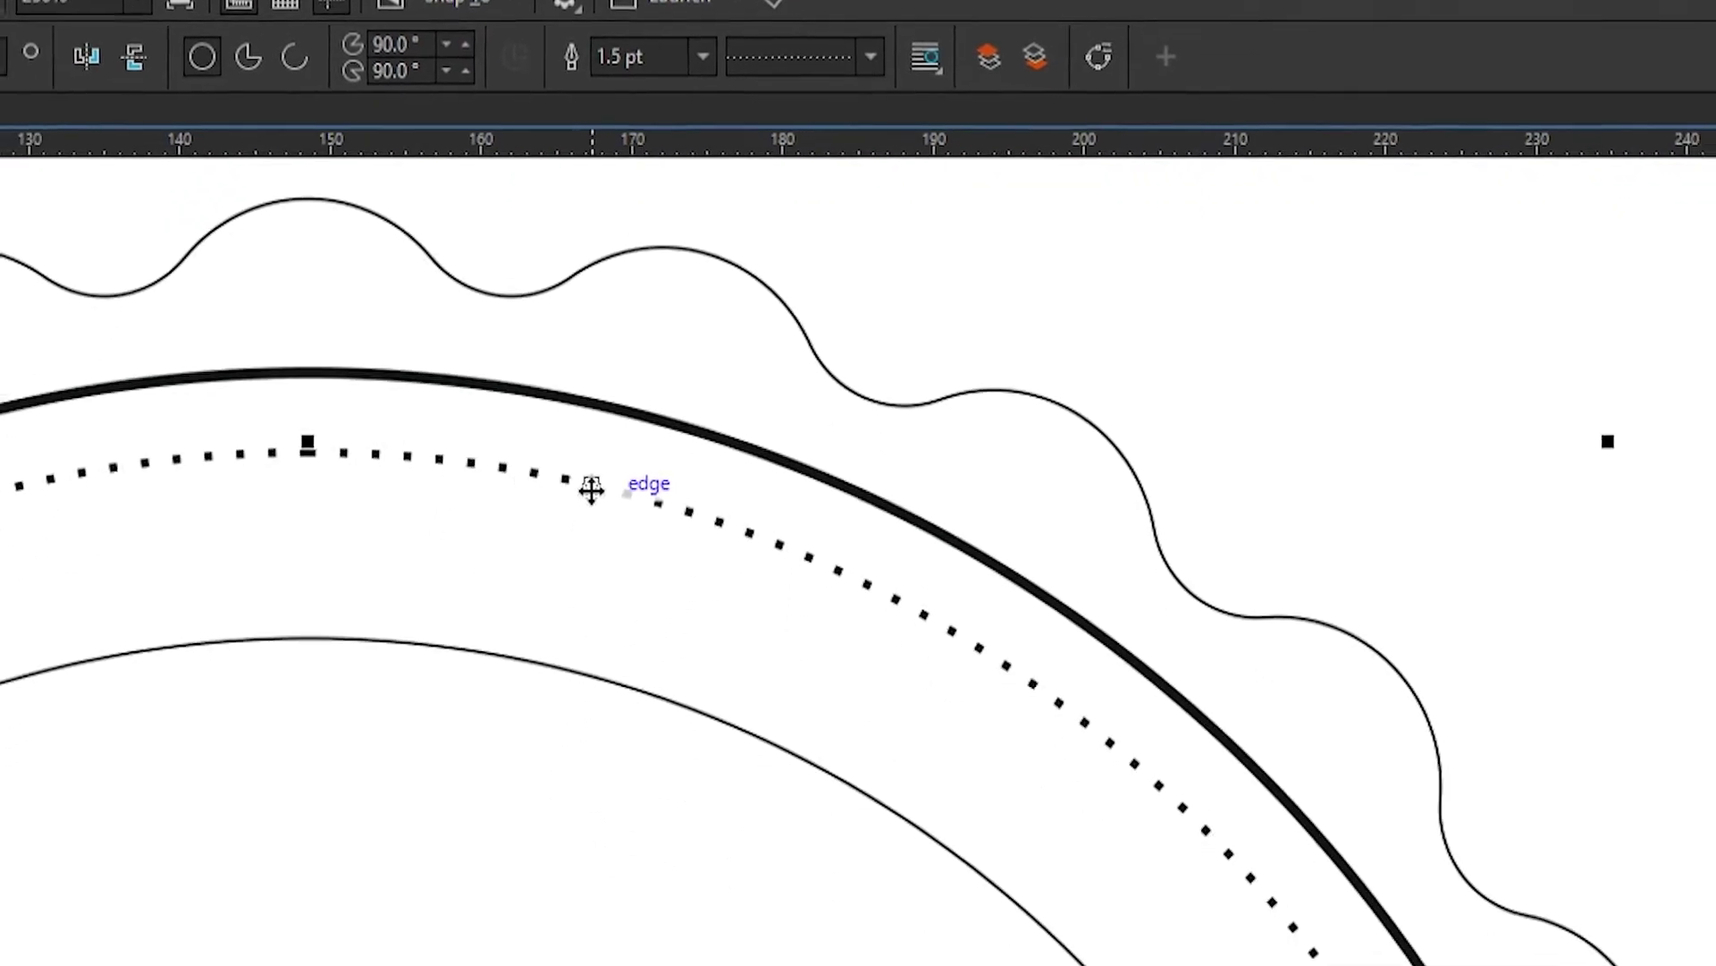
{"action": "key", "text": "F12"}
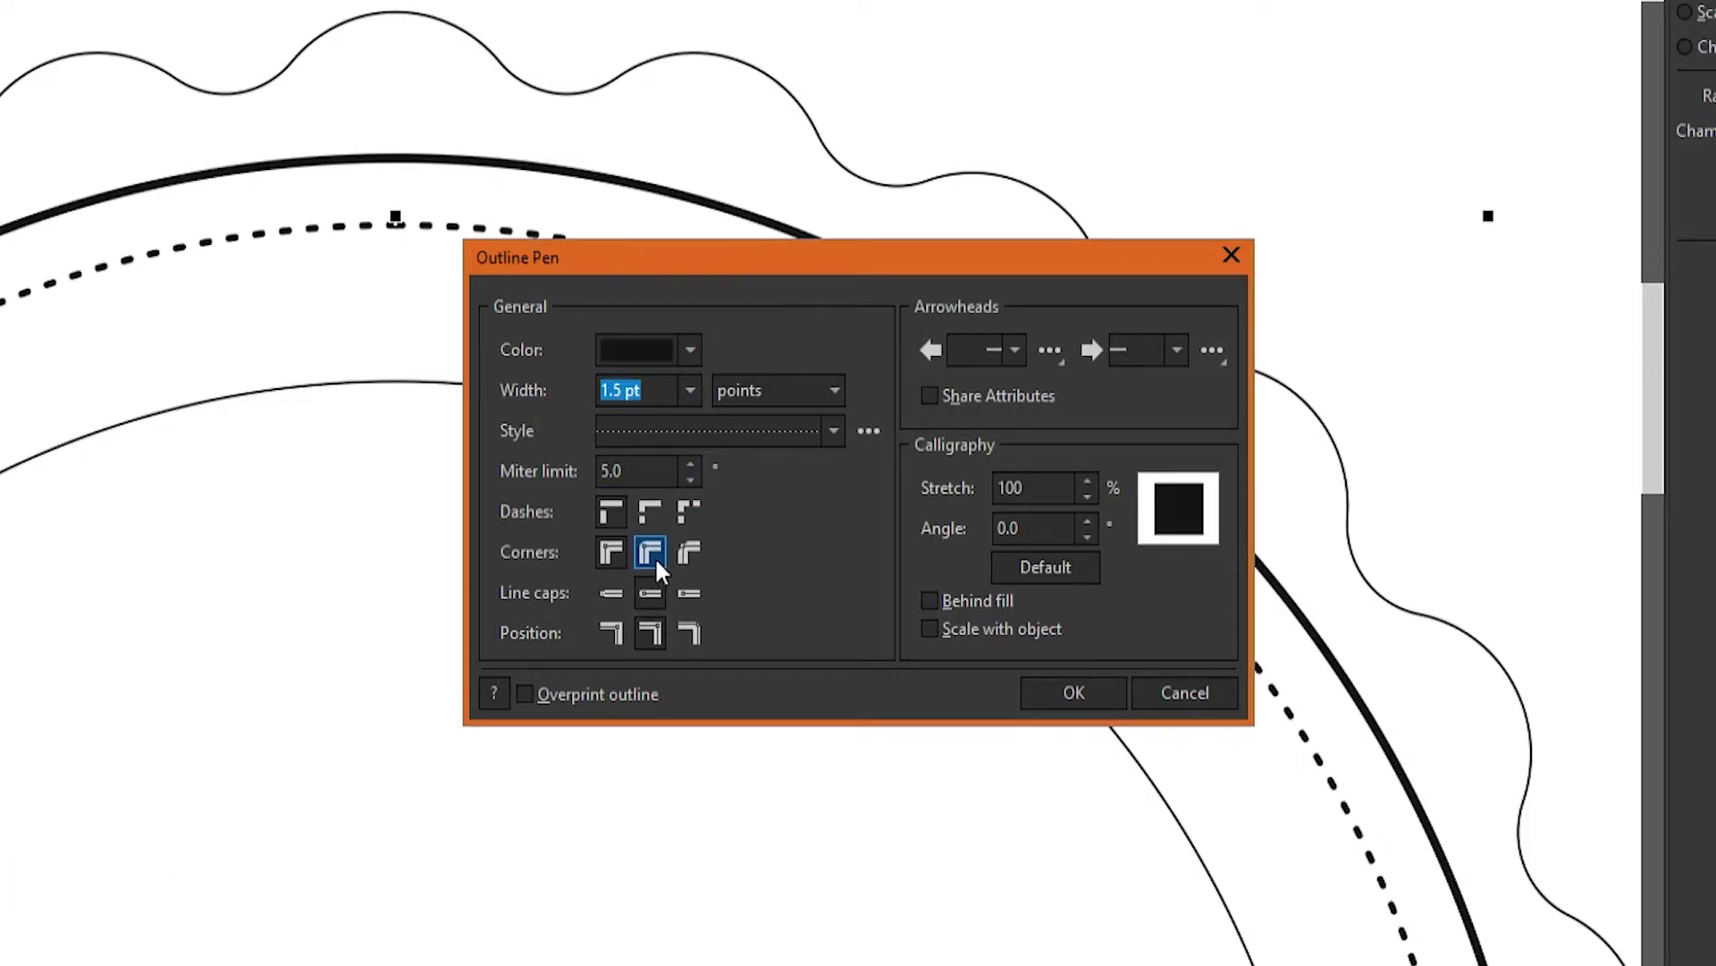
{"action": "left_click", "coordinate": [1068, 692]}
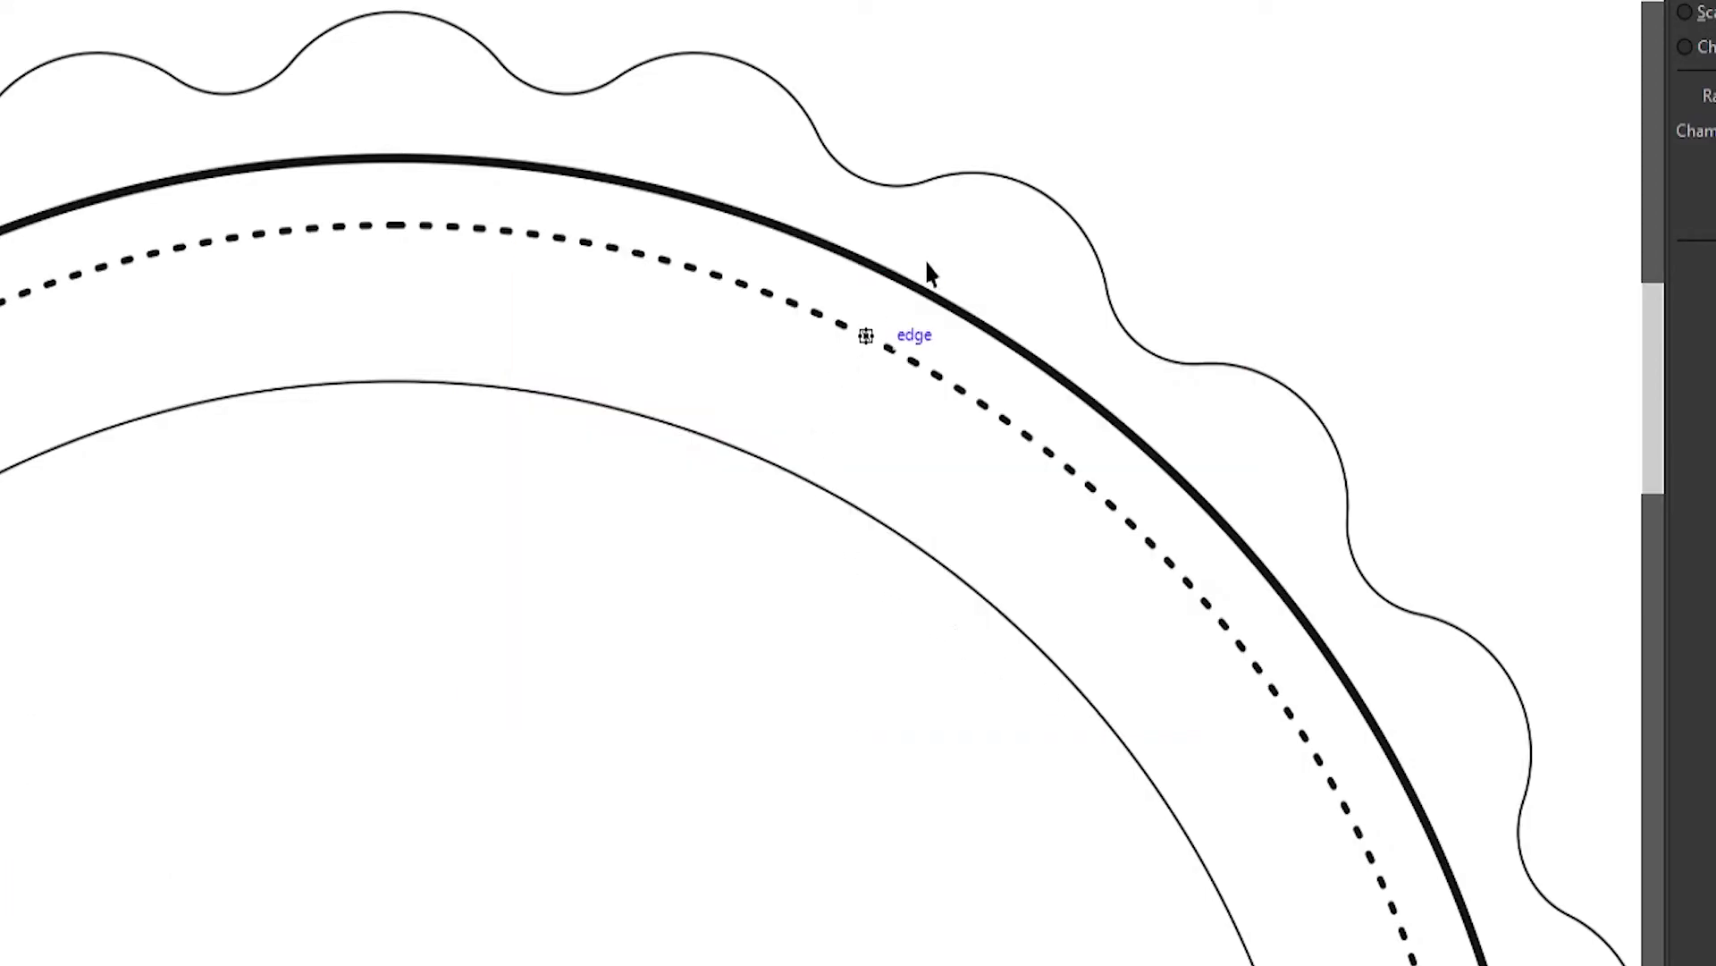
{"action": "scroll", "coordinate": [948, 256], "scroll_direction": "up", "scroll_amount": 2}
{"action": "scroll", "coordinate": [871, 379], "scroll_direction": "up", "scroll_amount": 3}
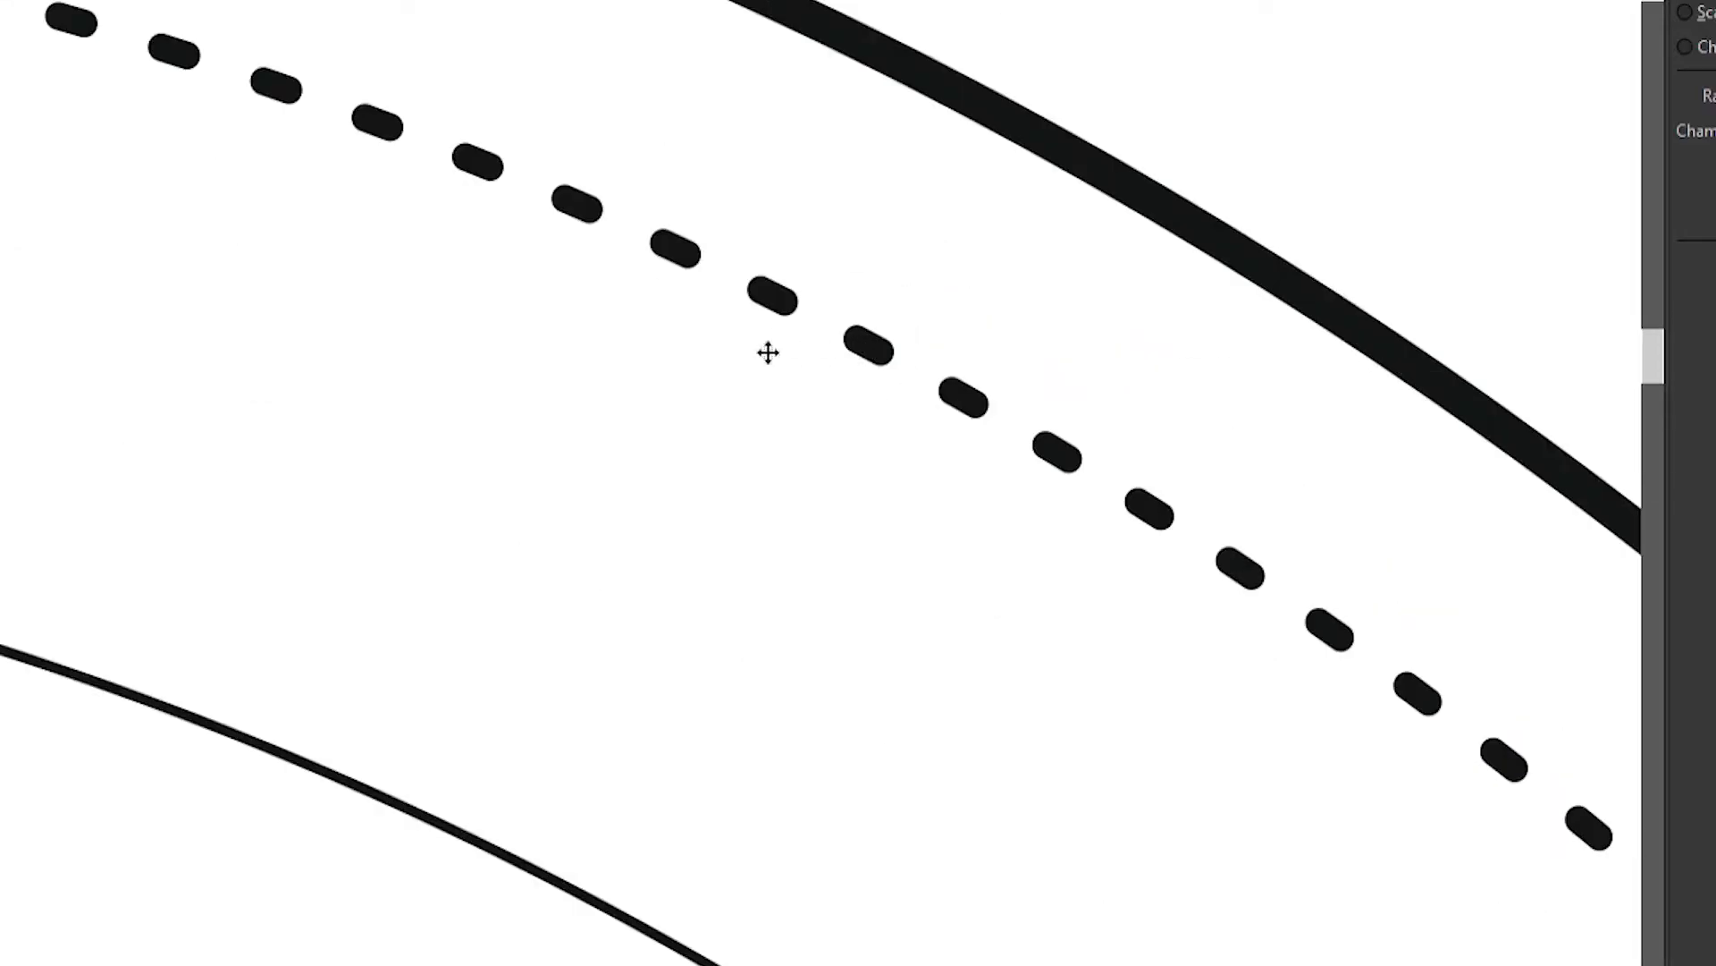
{"action": "scroll", "coordinate": [768, 352], "scroll_direction": "down", "scroll_amount": 3}
{"action": "scroll", "coordinate": [640, 341], "scroll_direction": "down", "scroll_amount": 2}
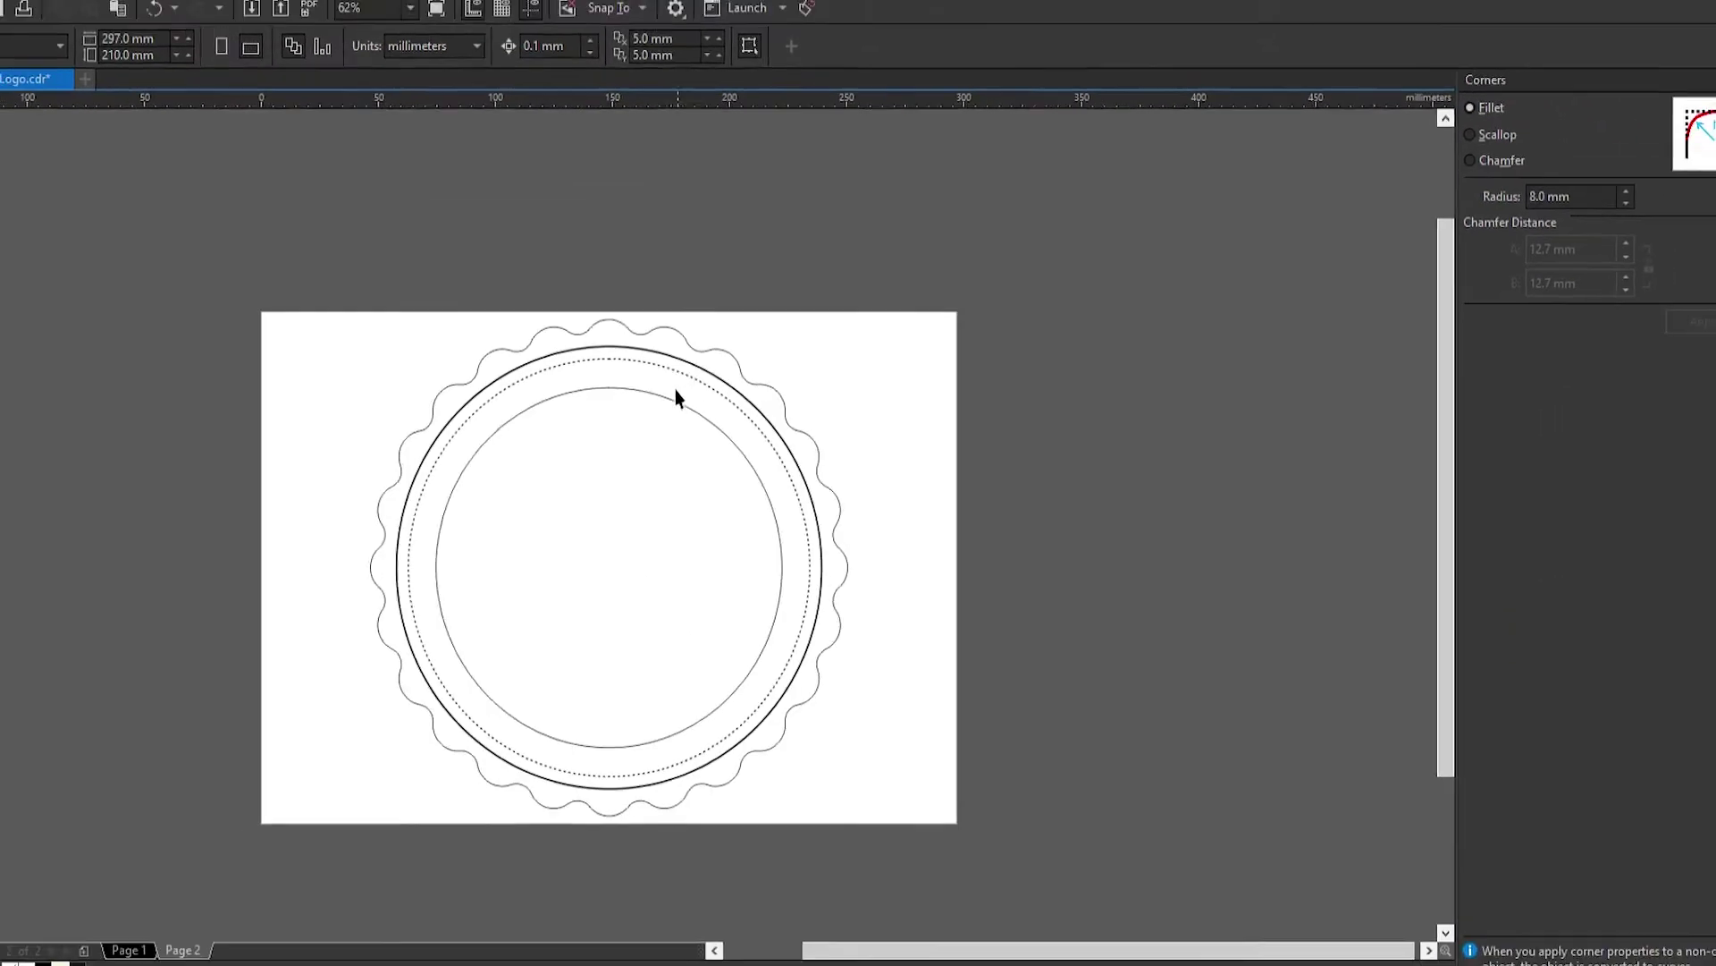
{"action": "left_click", "coordinate": [675, 391]}
{"action": "scroll", "coordinate": [855, 384], "scroll_direction": "up", "scroll_amount": 2}
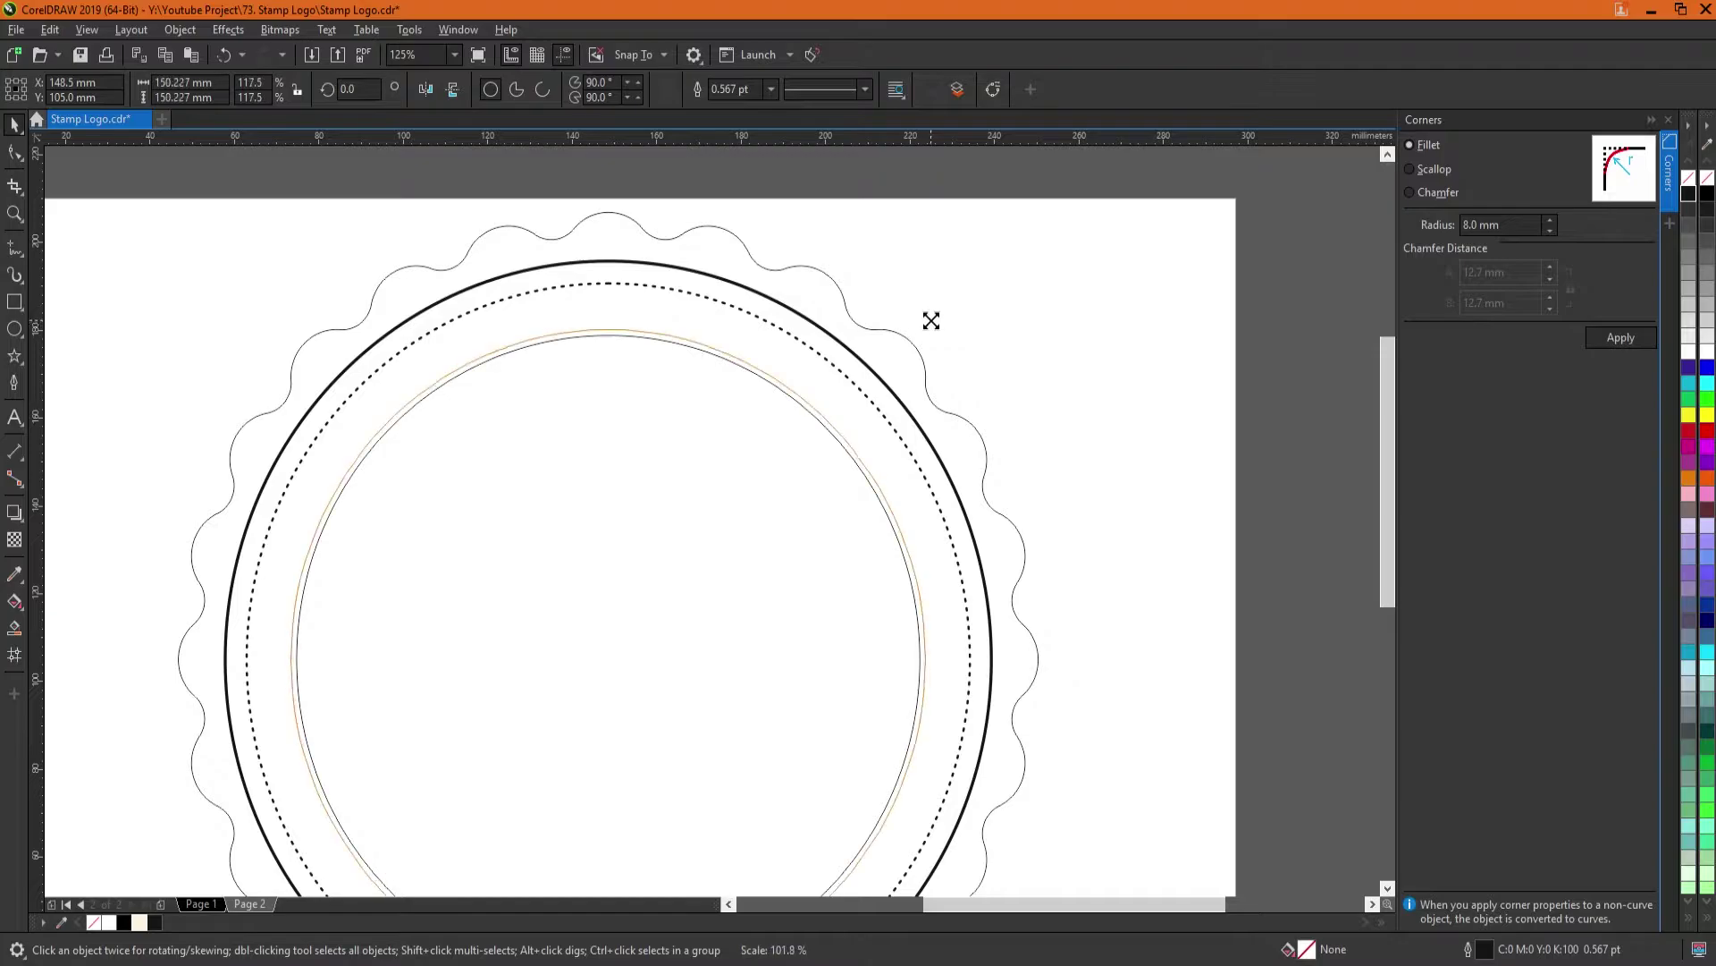
{"action": "scroll", "coordinate": [849, 295], "scroll_direction": "down", "scroll_amount": 2}
{"action": "left_click", "coordinate": [724, 469]}
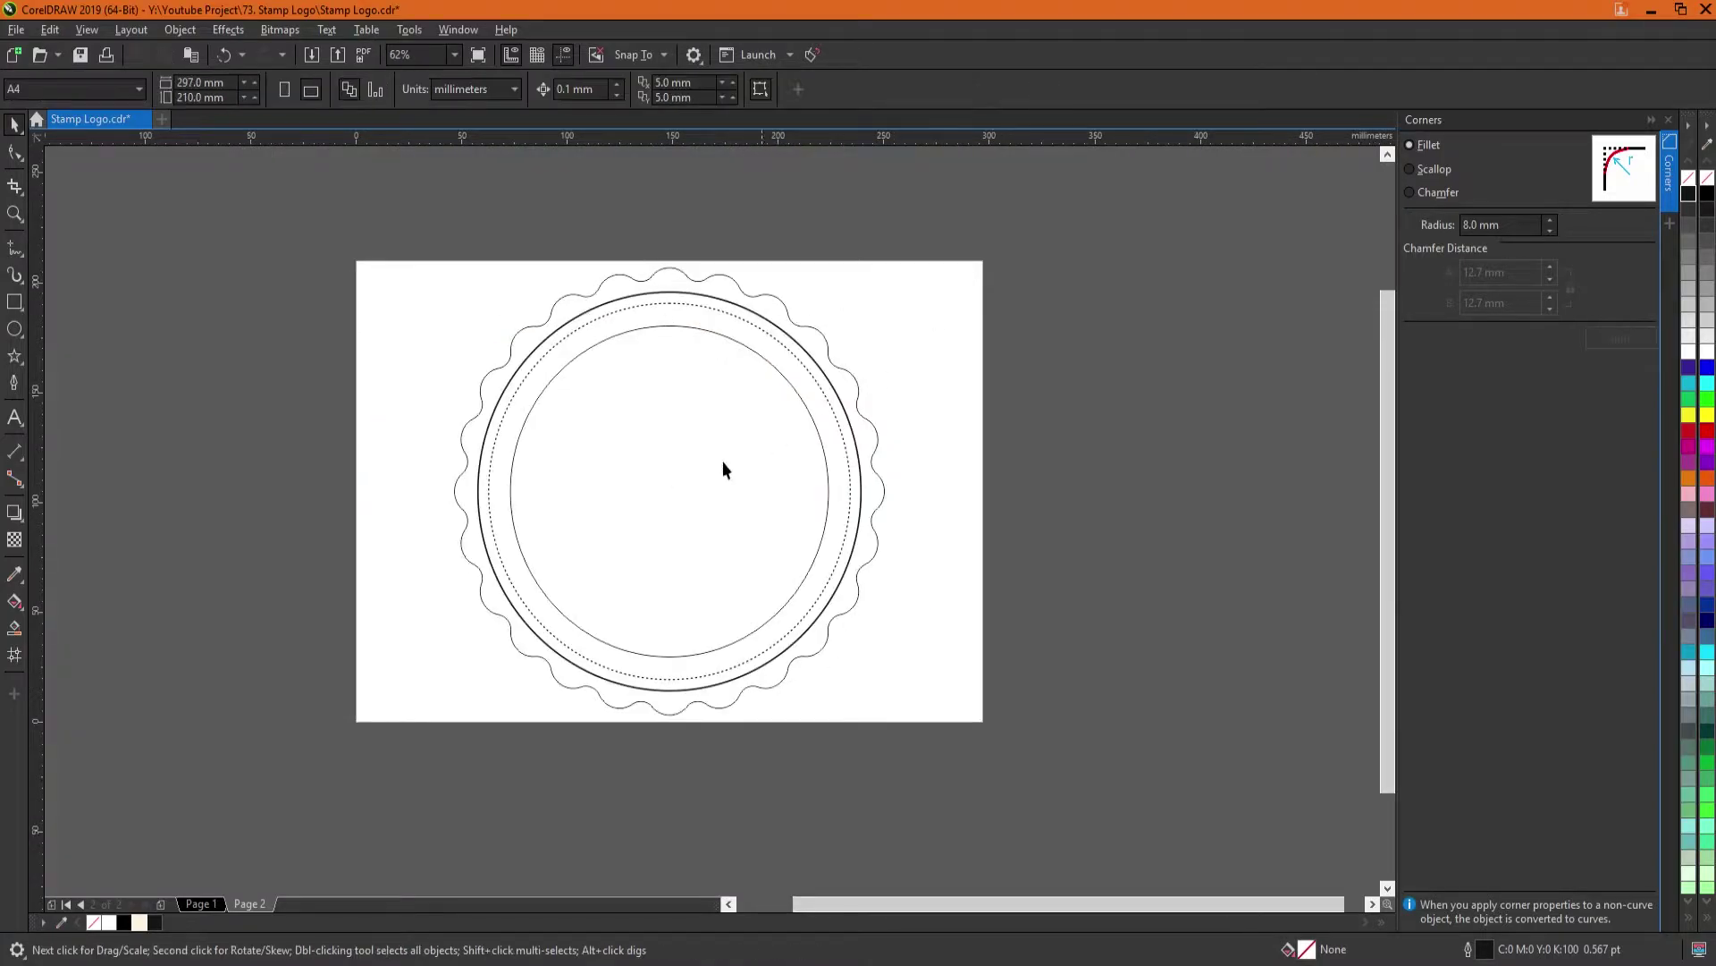
- Add the artistic text '• PROFESSIONAL GRAPHIC DESIGN •' and move it above the page
{"action": "left_click", "coordinate": [20, 419]}
{"action": "left_click", "coordinate": [394, 279]}
{"action": "scroll", "coordinate": [398, 278], "scroll_direction": "up", "scroll_amount": 4}
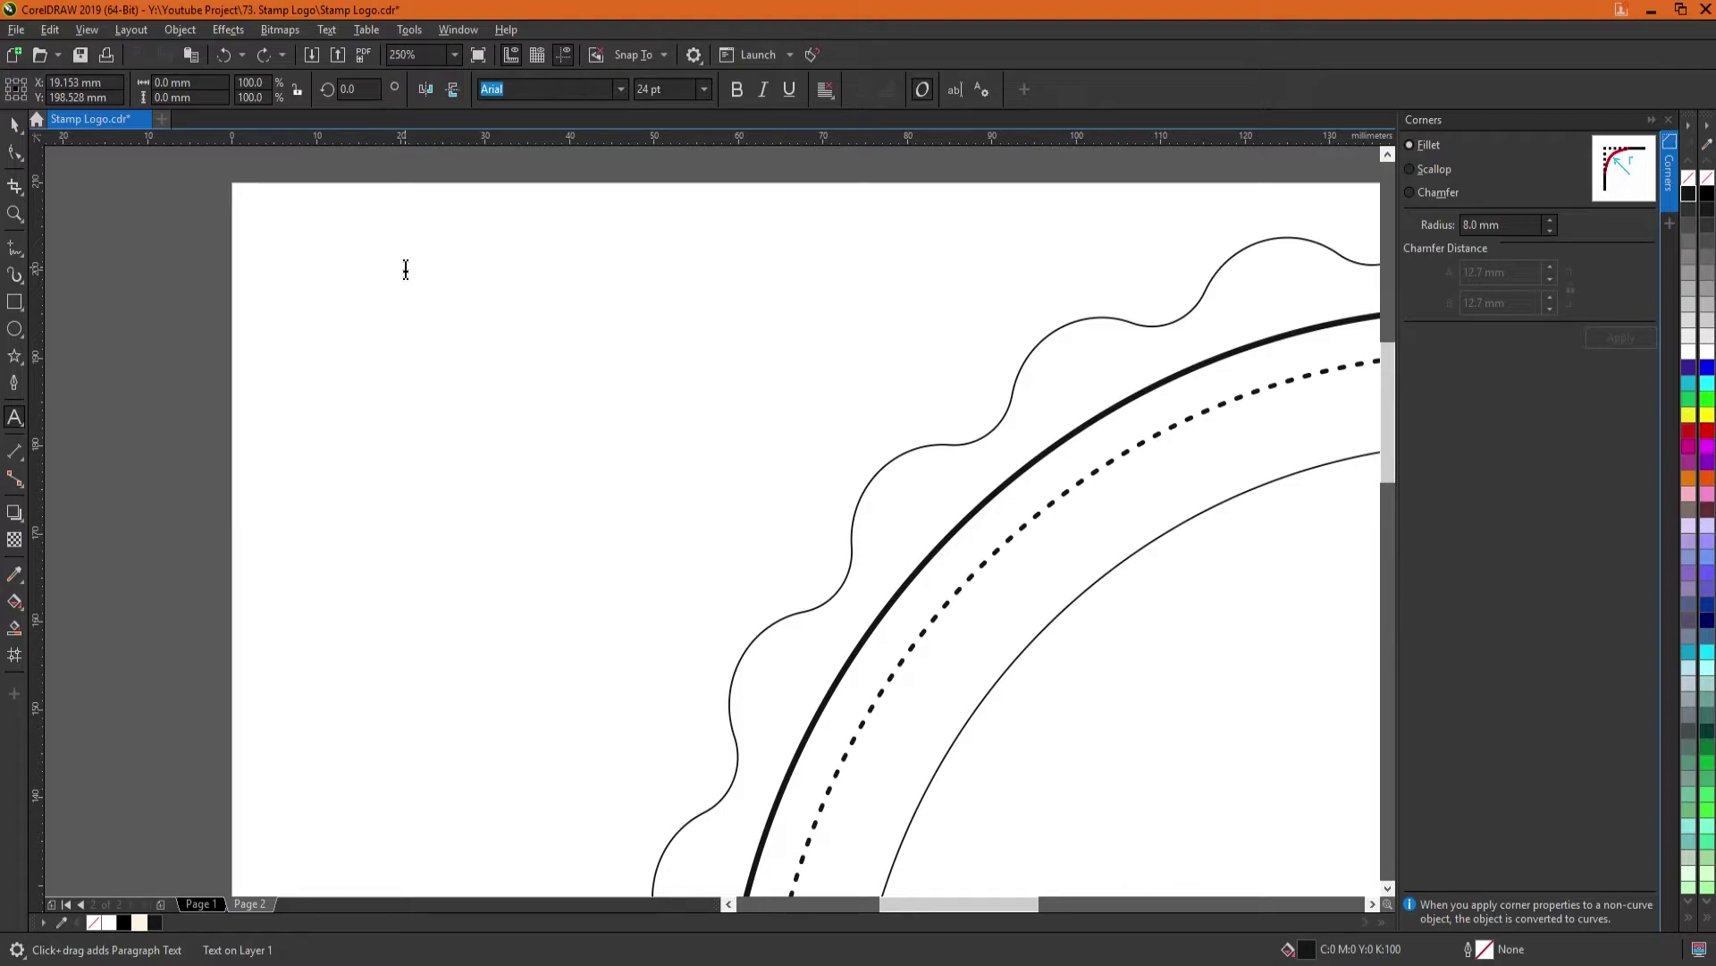
{"action": "left_click", "coordinate": [406, 270]}
{"action": "type", "text": "PROFE"}
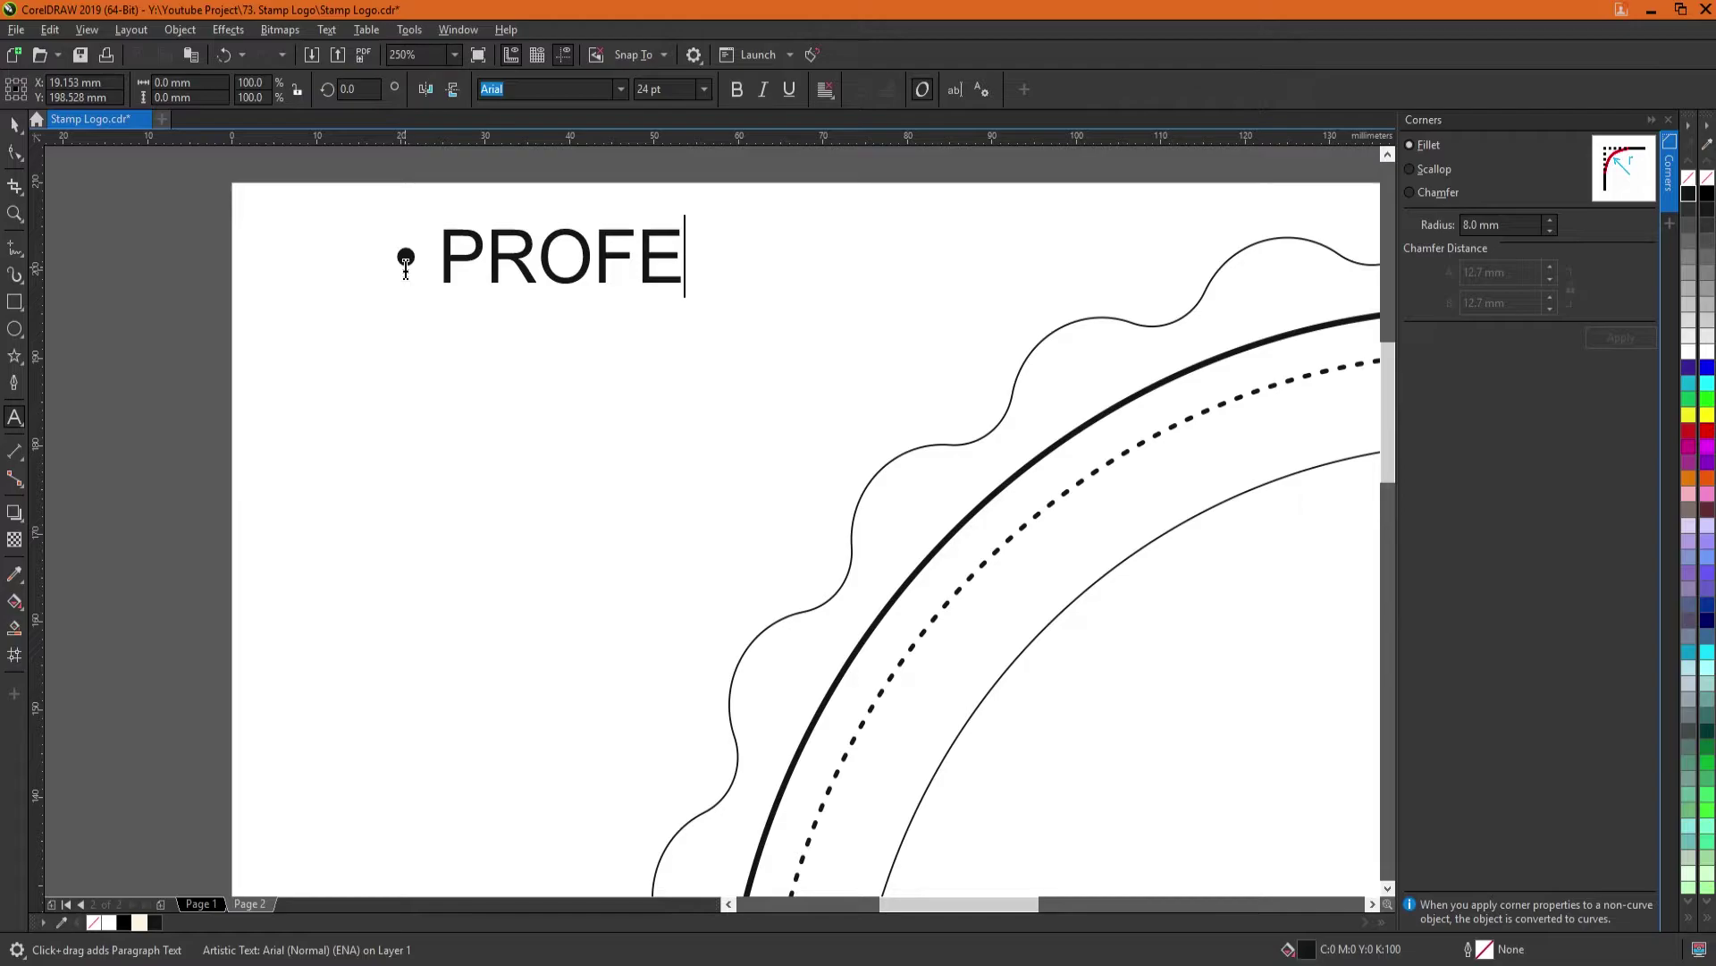
{"action": "type", "text": "SSIONAL"}
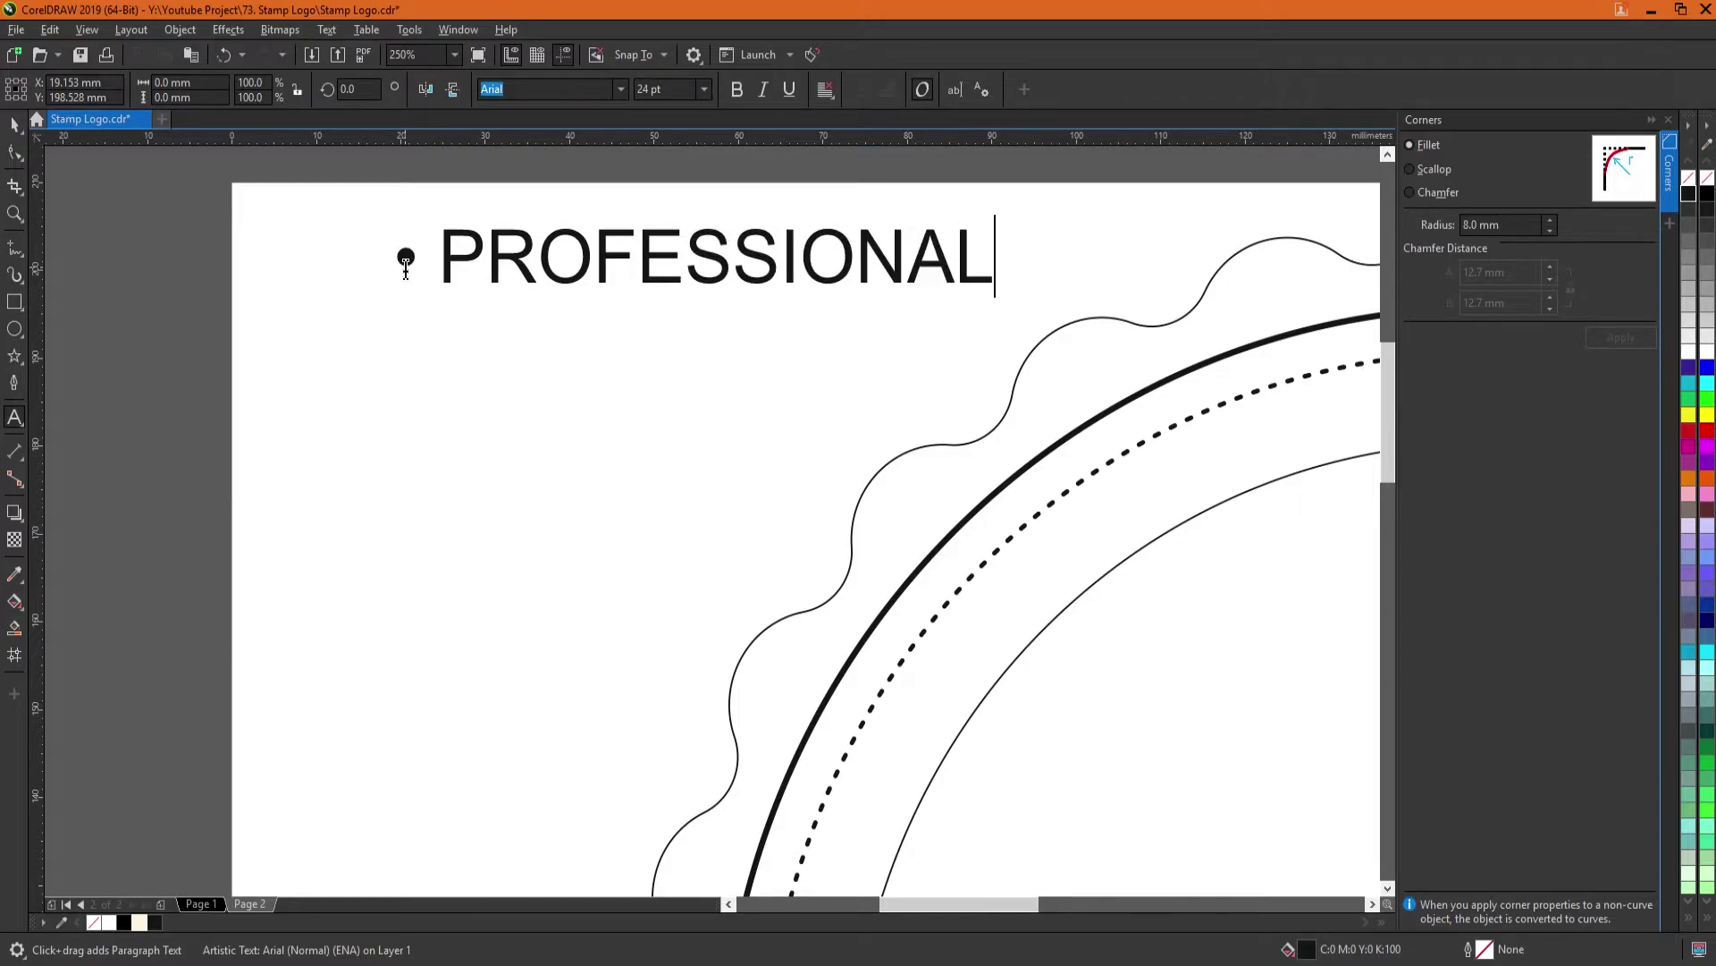
{"action": "type", "text": " GRA"}
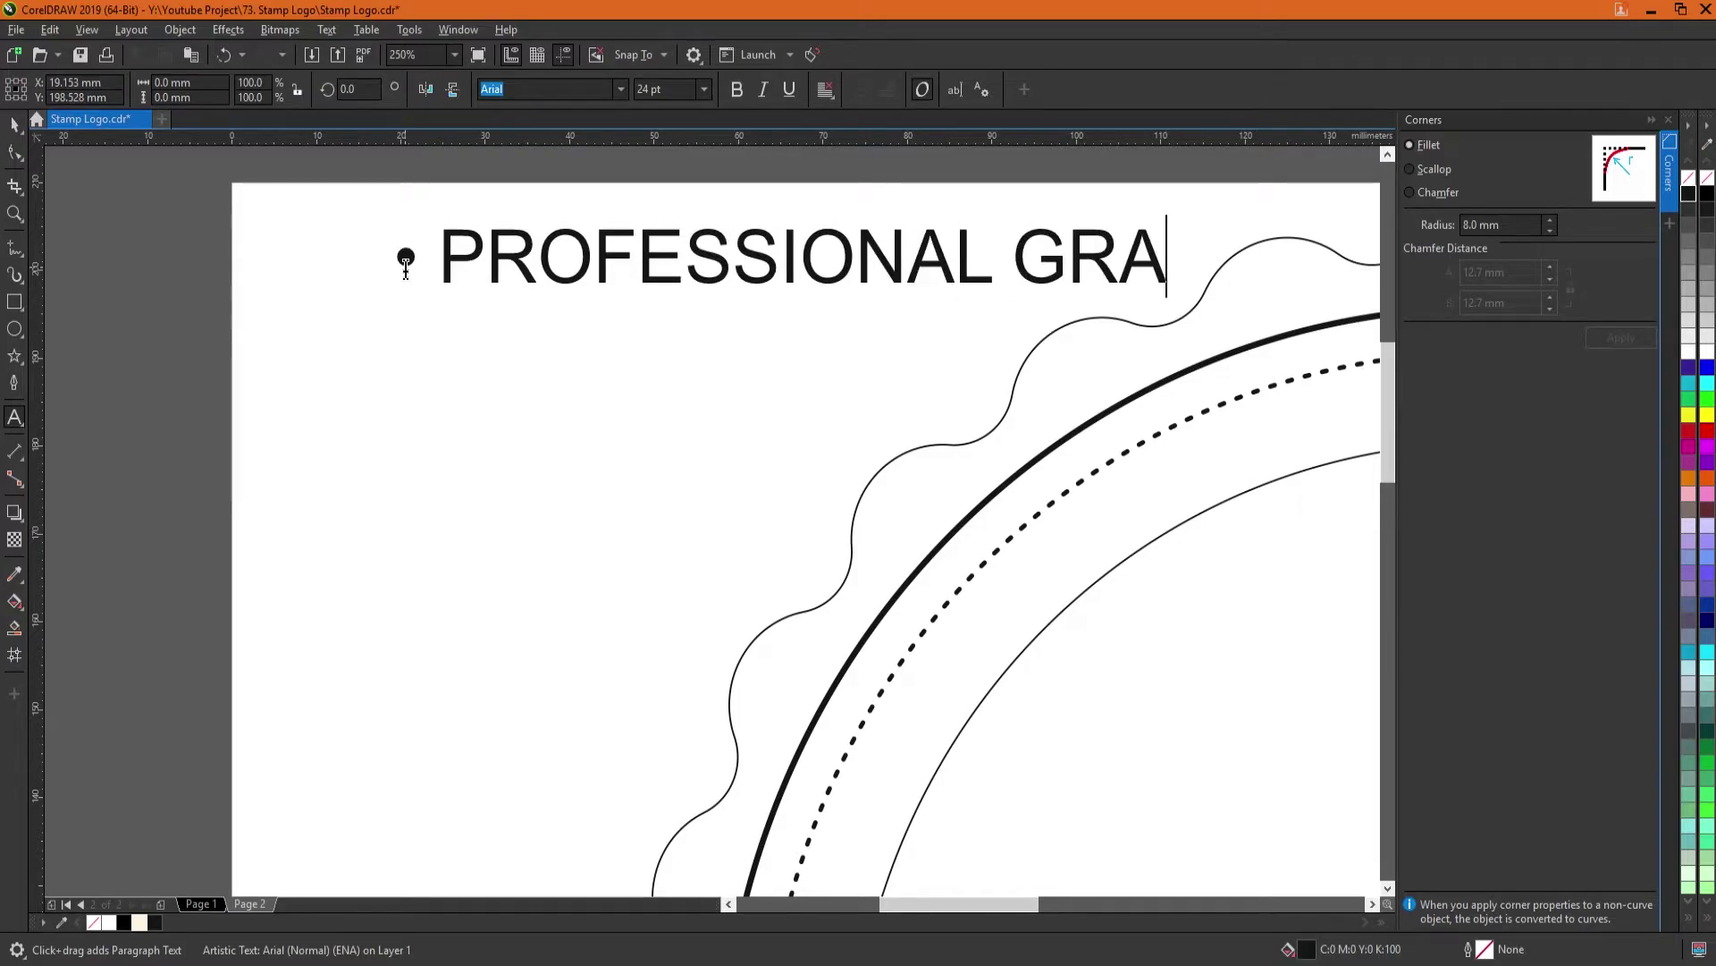
{"action": "type", "text": "PHIC"}
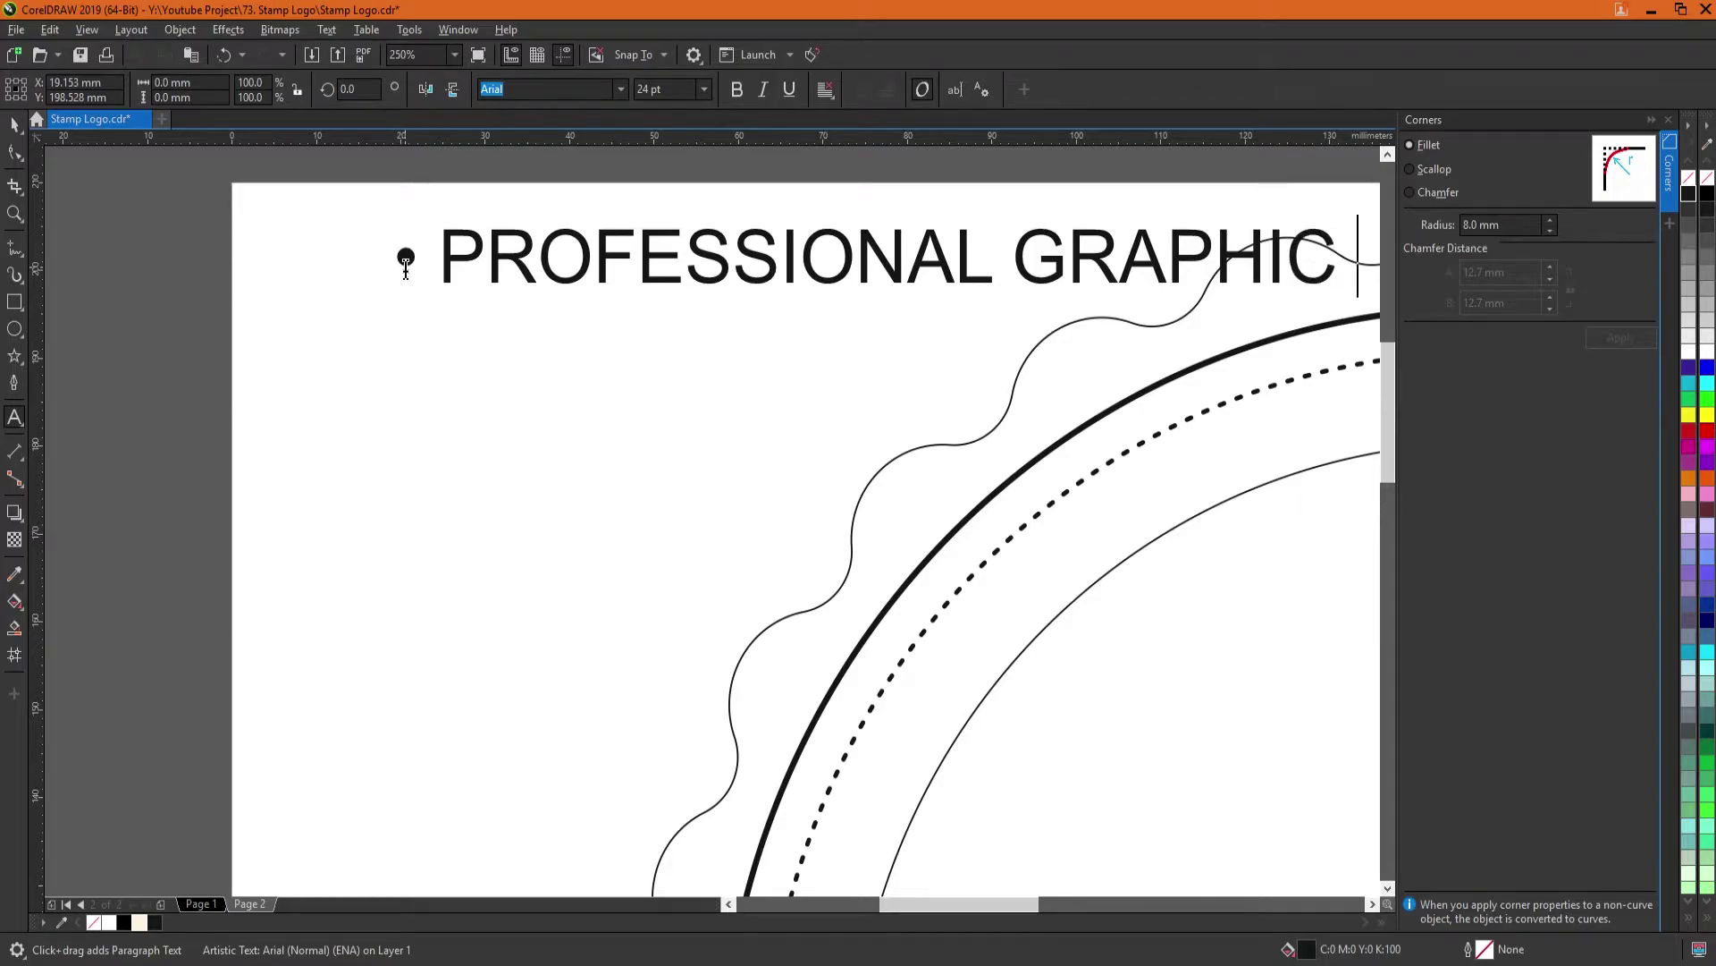
{"action": "type", "text": " DESIGN "}
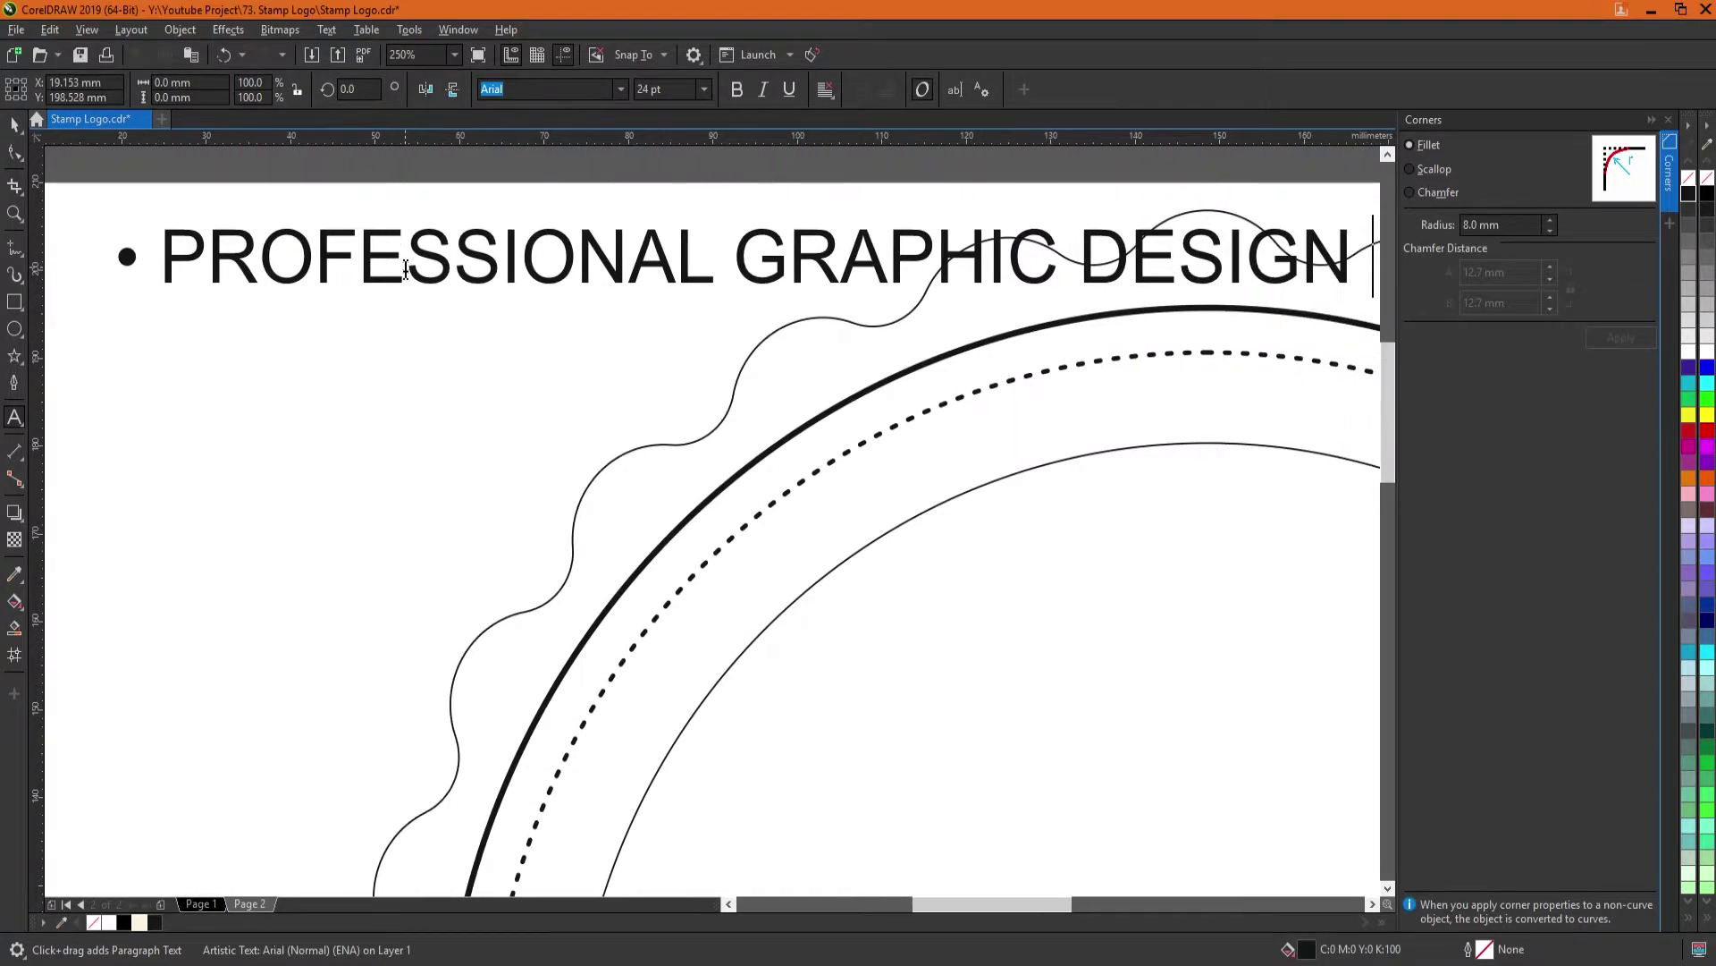
{"action": "type", "text": "•"}
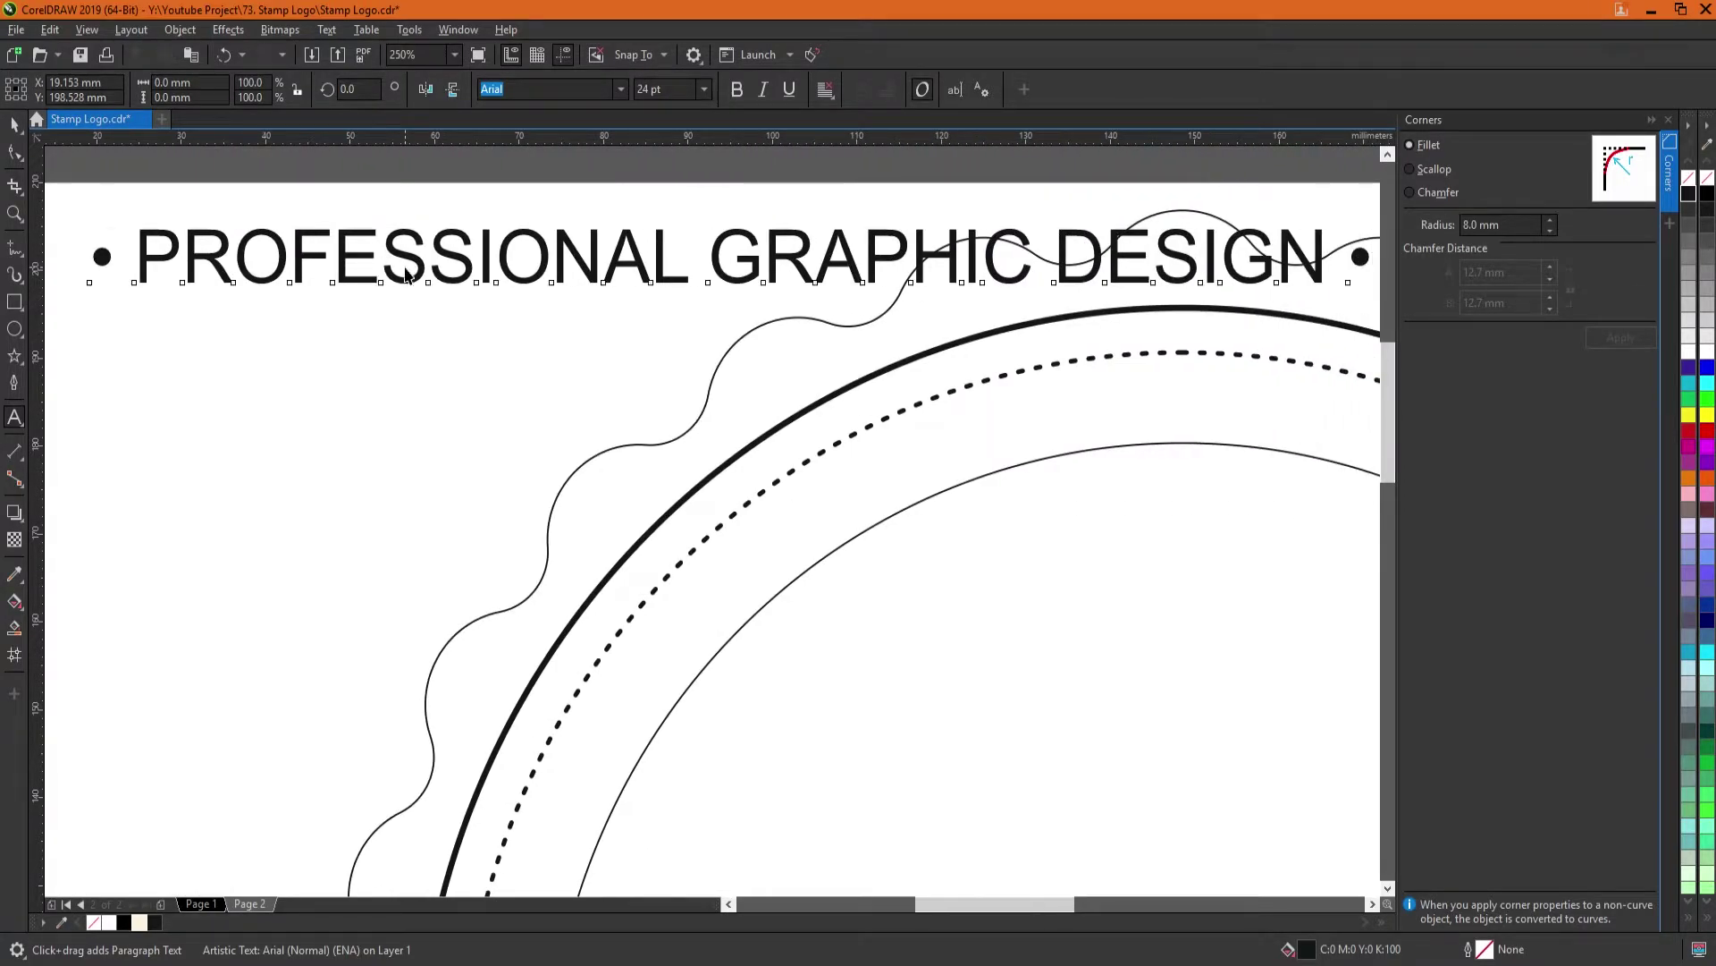
{"action": "key", "text": "ctrl+space"}
{"action": "scroll", "coordinate": [391, 370], "scroll_direction": "down", "scroll_amount": 1}
{"action": "left_click_drag", "start_coordinate": [413, 330], "coordinate": [413, 265]}
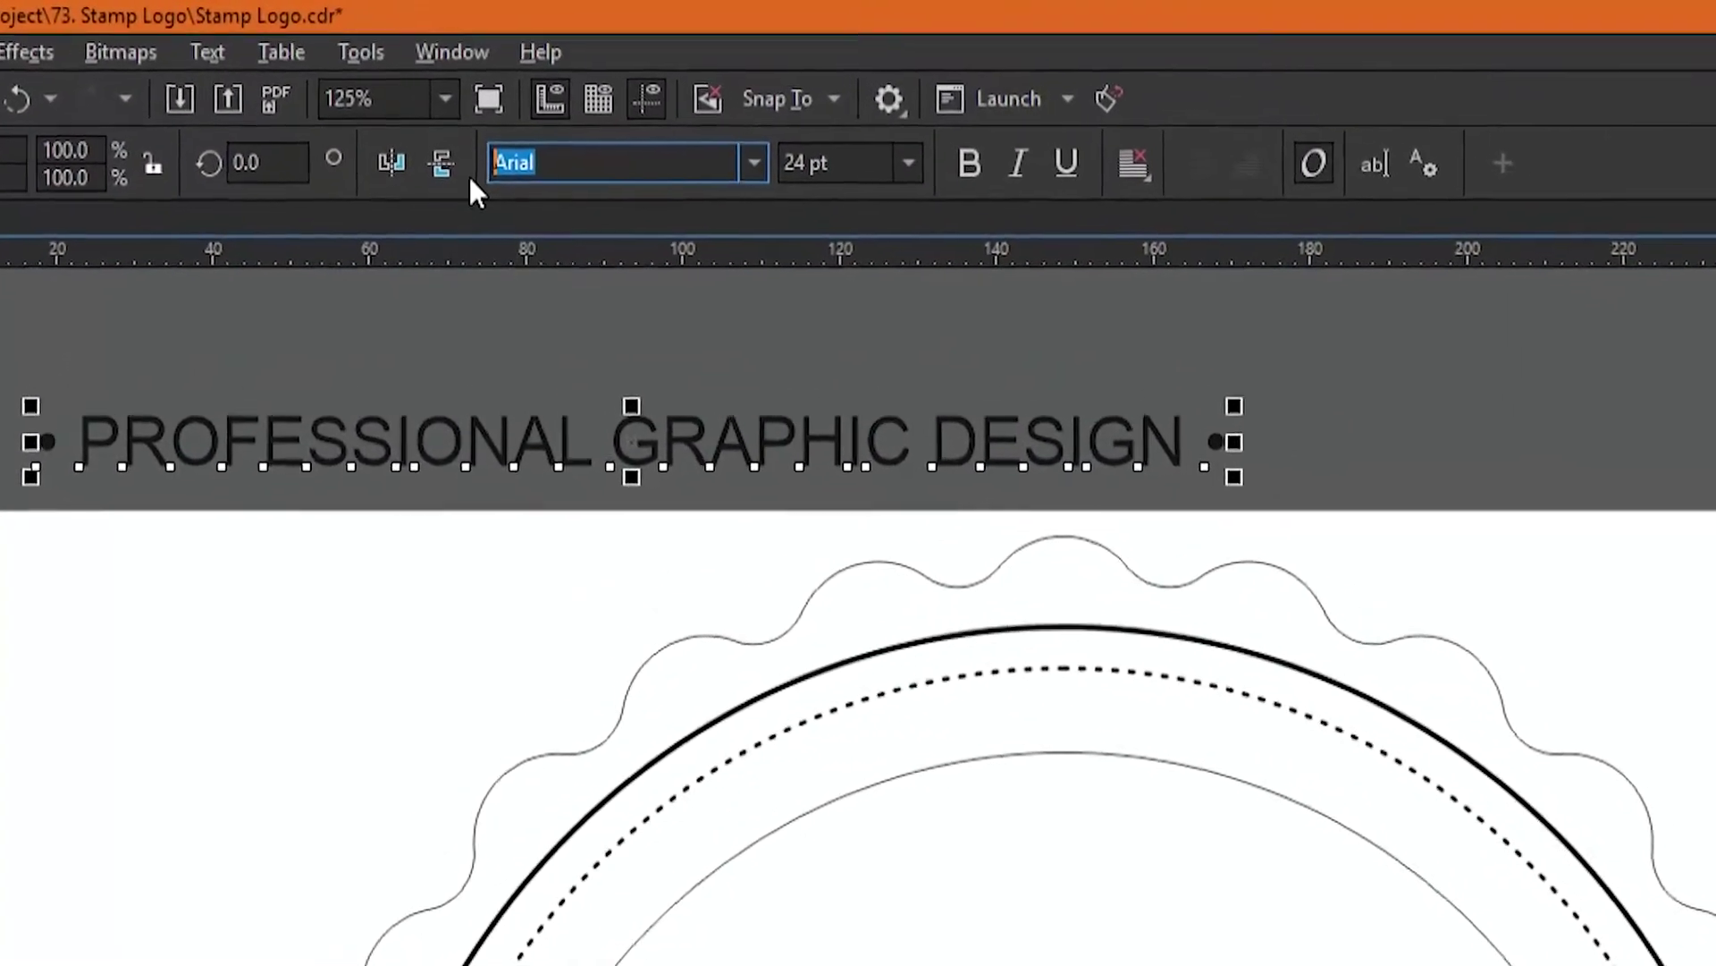
- Change the heading font to Calibri, trying 10 and 14 pt before settling on 16 pt
{"action": "type", "text": "Calibri"}
{"action": "key", "text": "Return"}
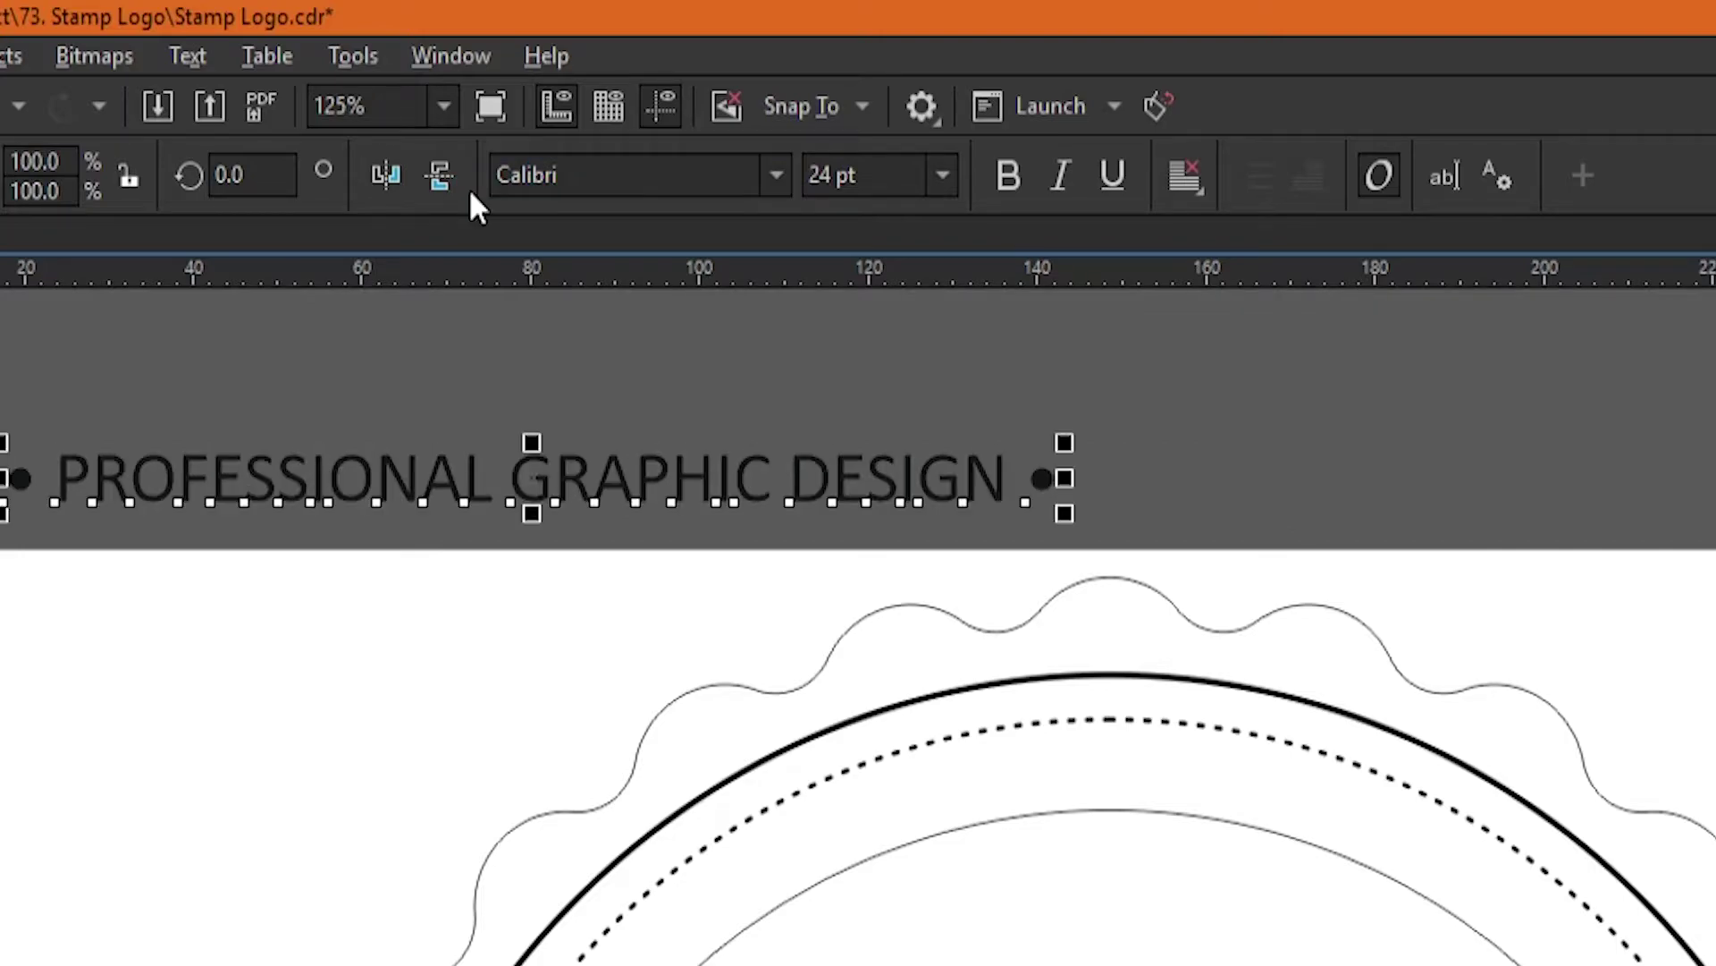
{"action": "left_click", "coordinate": [861, 175]}
{"action": "type", "text": "1"}
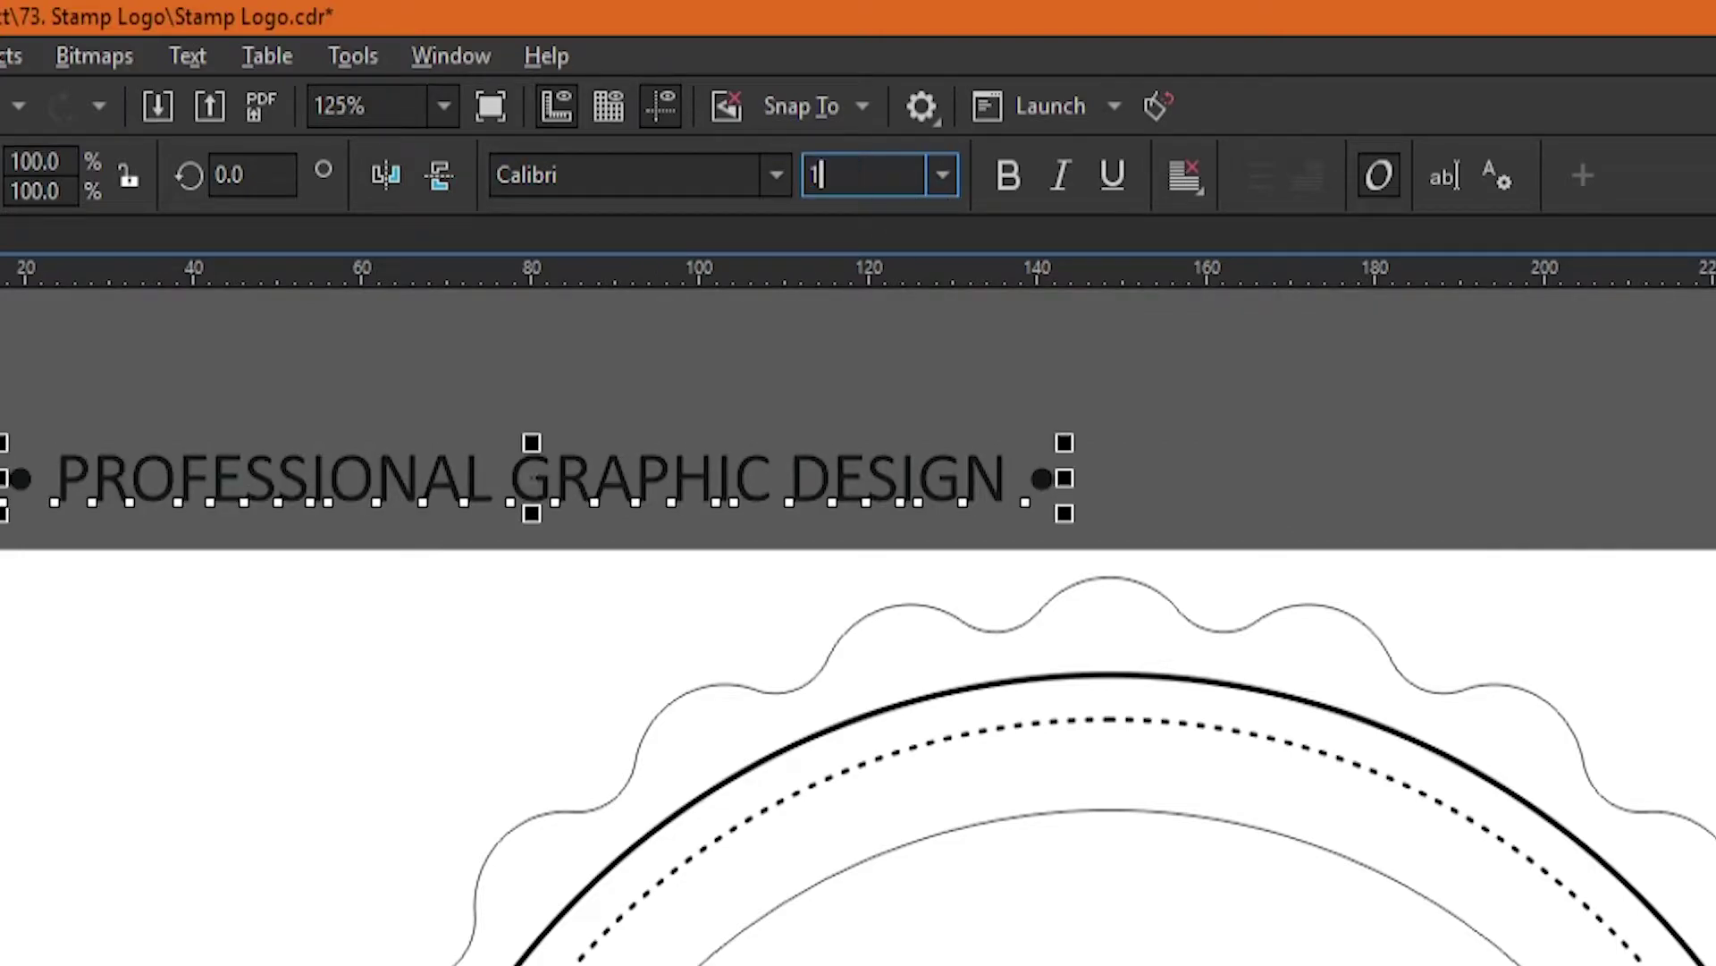
{"action": "type", "text": "0"}
{"action": "key", "text": "Return"}
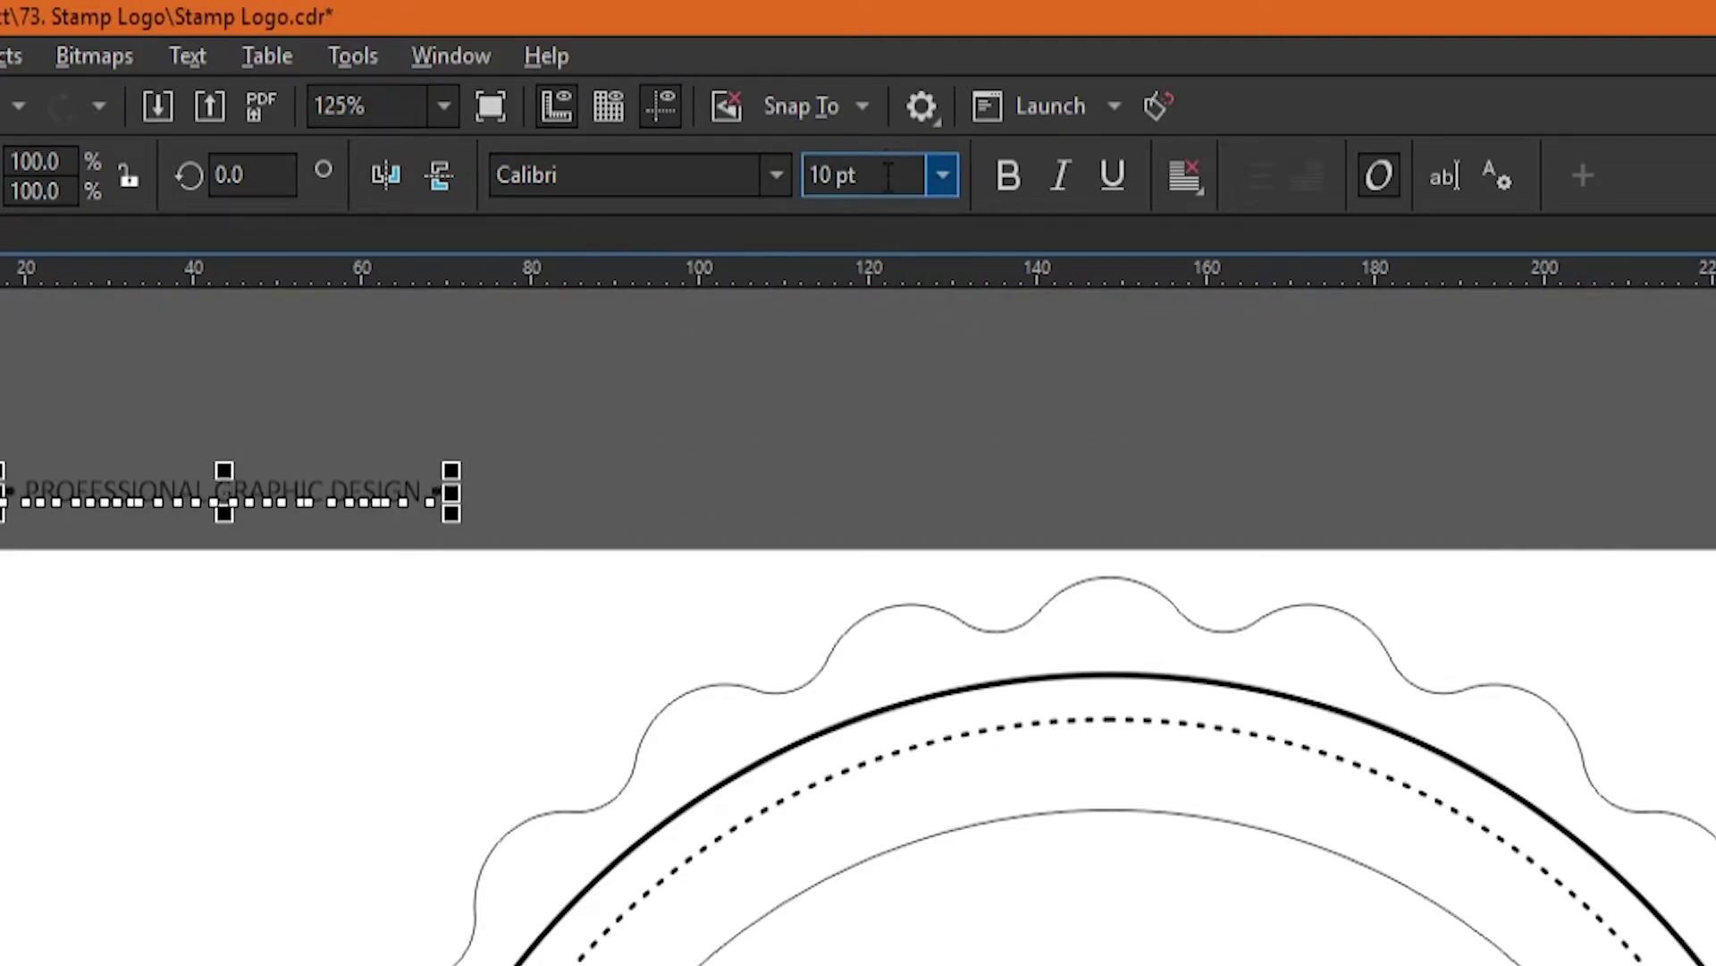
{"action": "left_click", "coordinate": [836, 175]}
{"action": "type", "text": "14"}
{"action": "key", "text": "Return"}
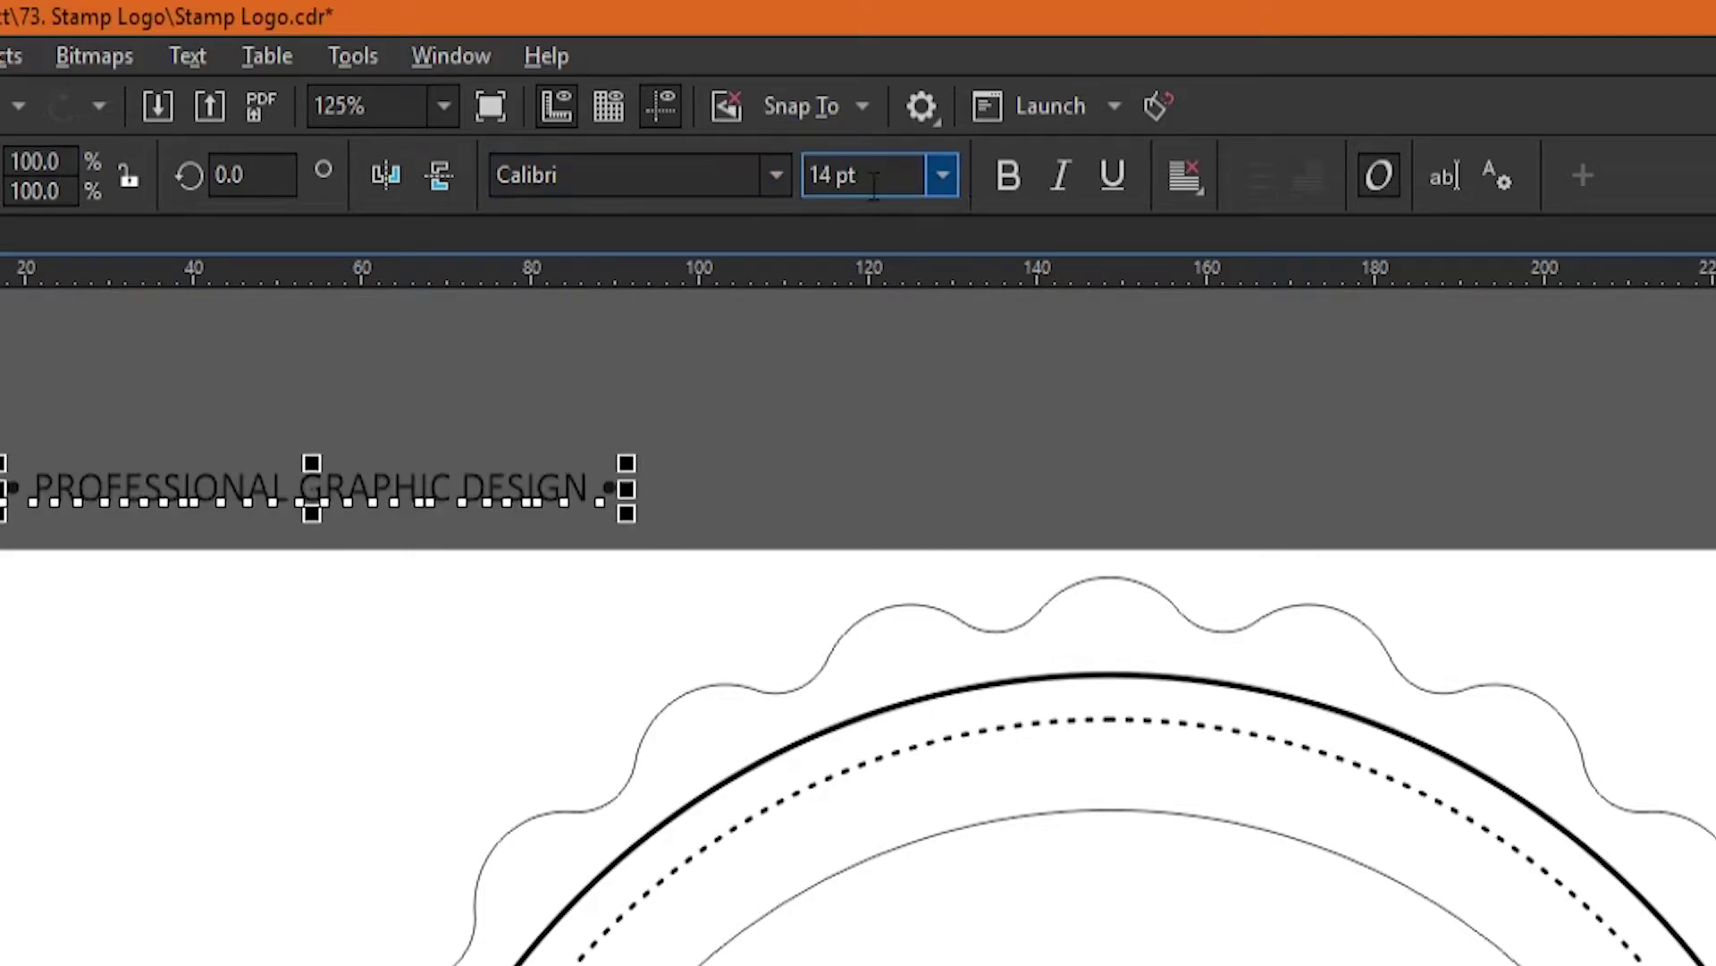
{"action": "type", "text": "16"}
{"action": "key", "text": "Return"}
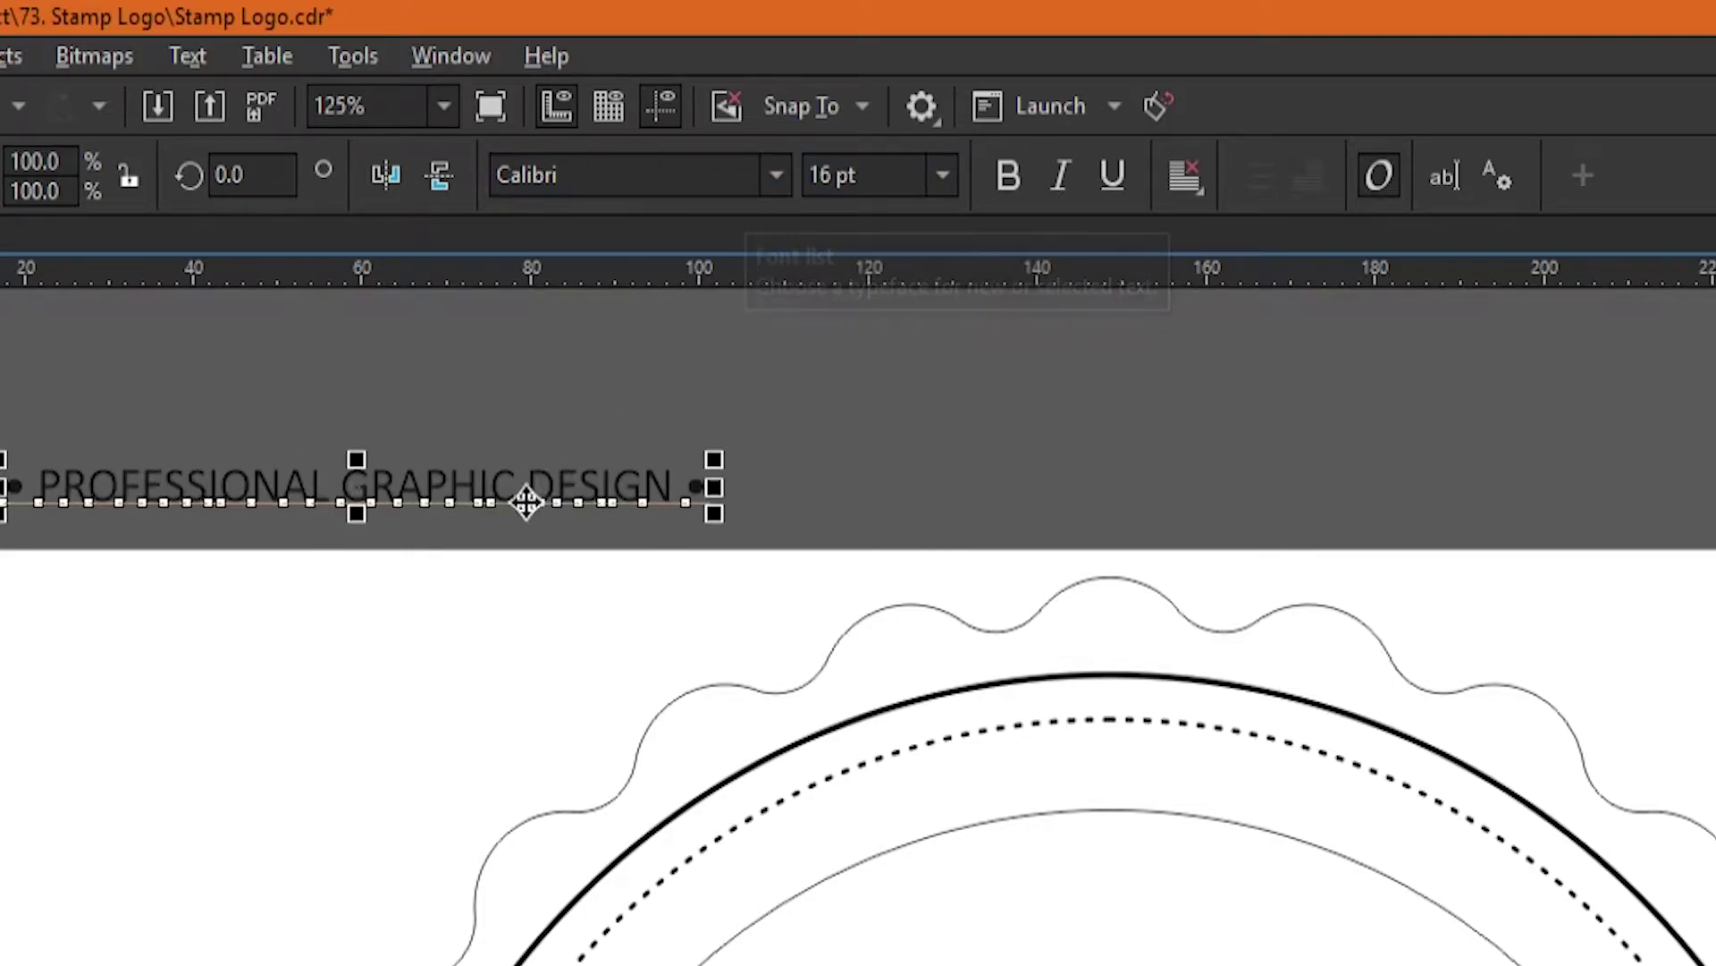
{"action": "scroll", "coordinate": [509, 494], "scroll_direction": "down", "scroll_amount": 1}
{"action": "scroll", "coordinate": [420, 508], "scroll_direction": "up", "scroll_amount": 1}
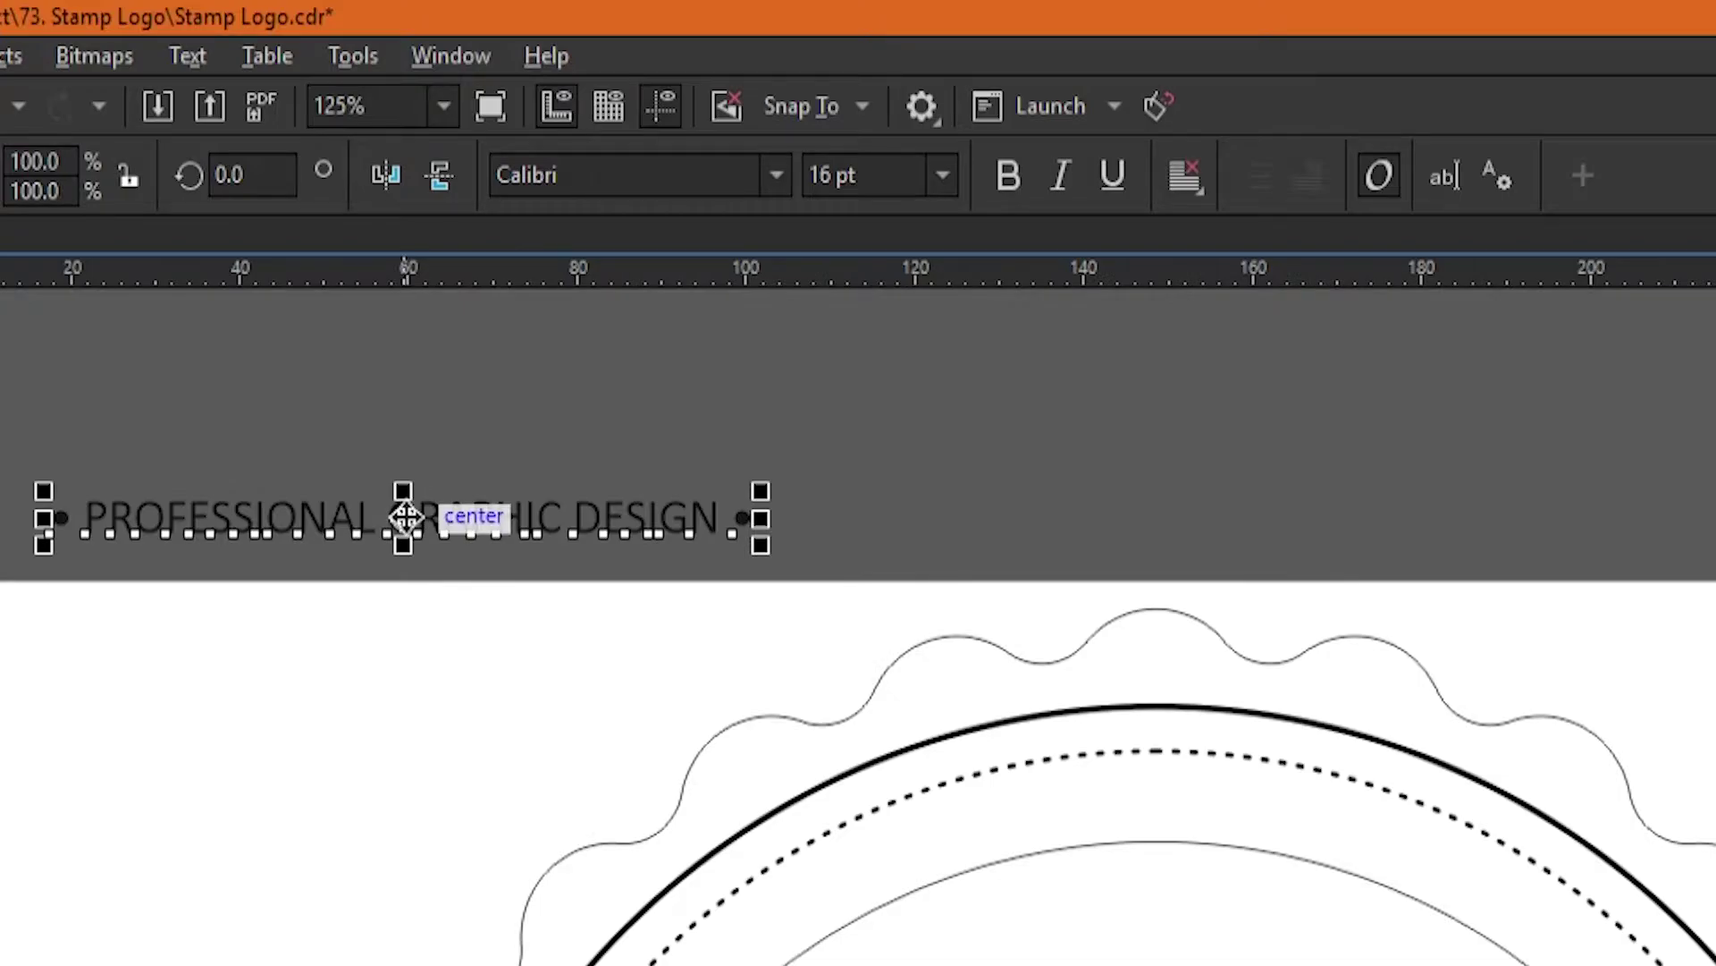
- Fit the PROFESSIONAL GRAPHIC DESIGN text to the top of the inner circle
{"action": "left_click", "coordinate": [290, 56]}
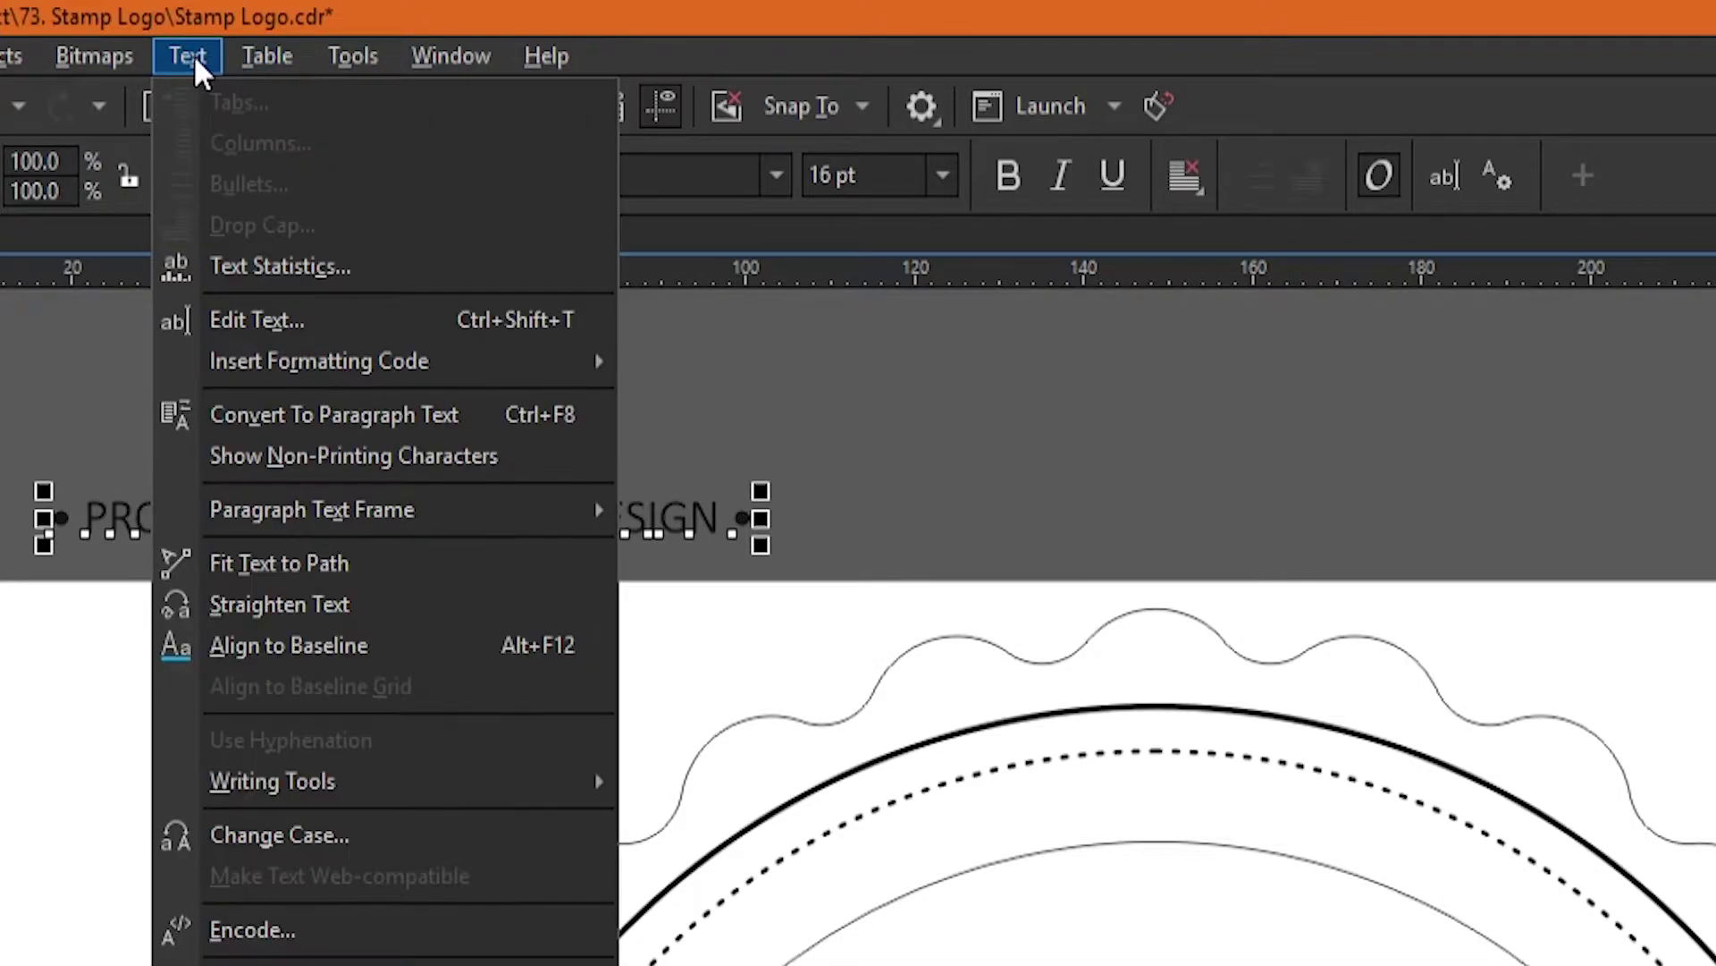
{"action": "left_click", "coordinate": [260, 561]}
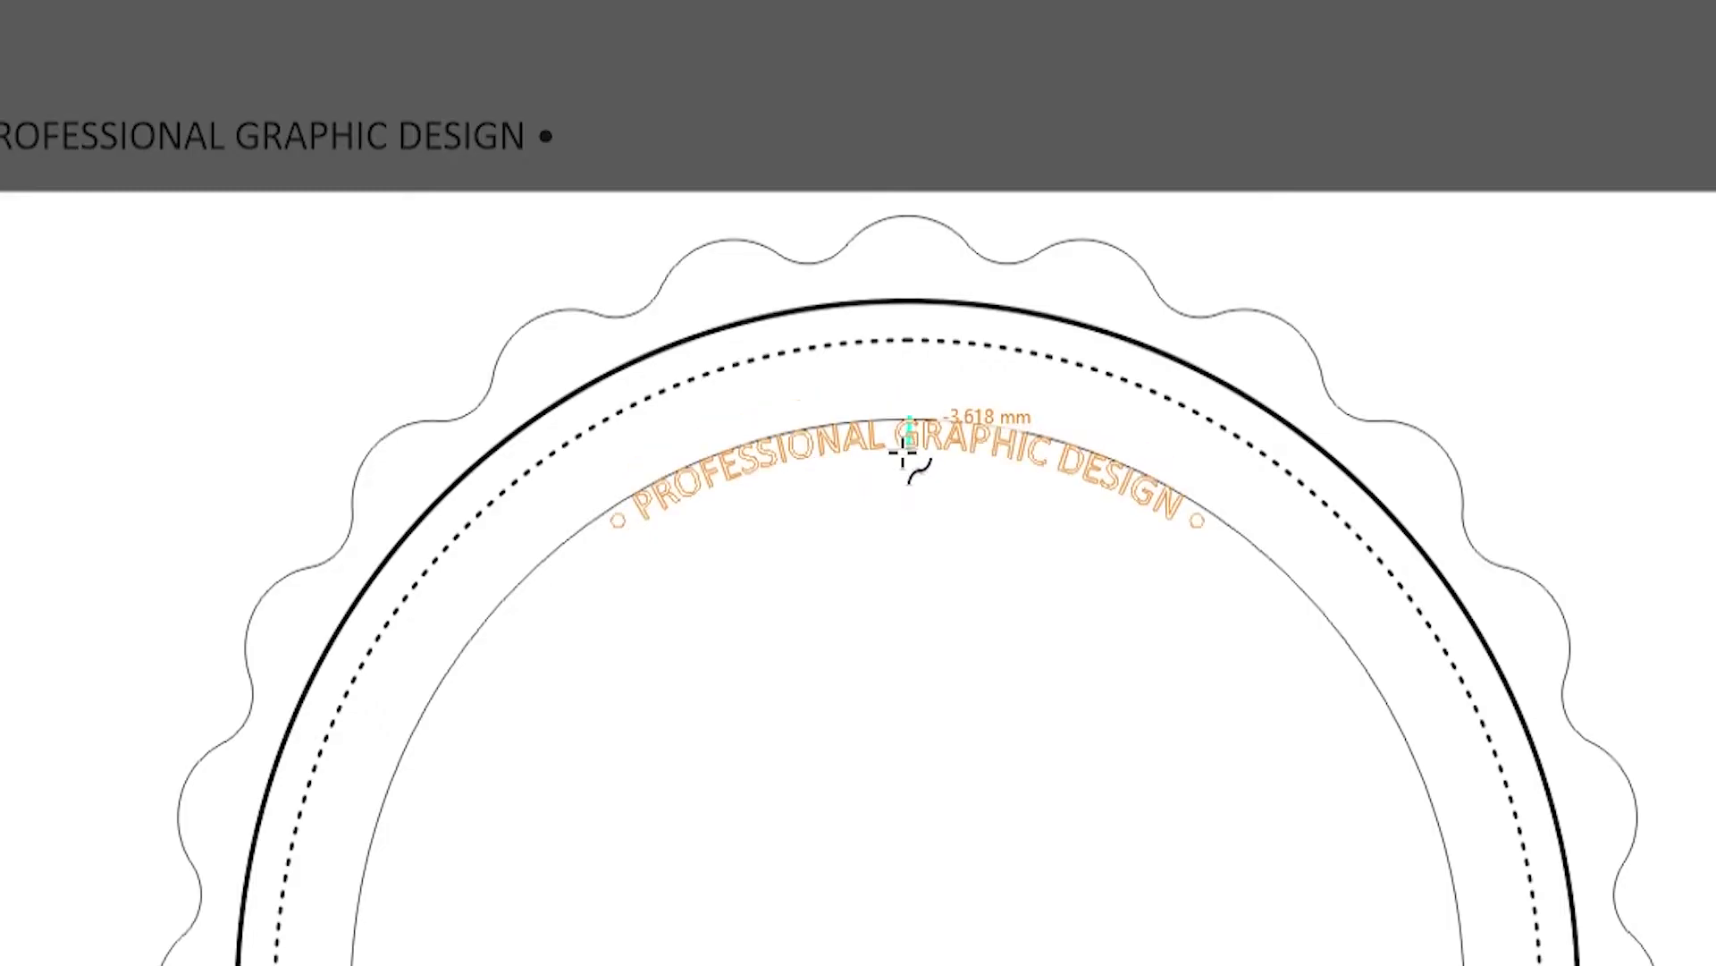
{"action": "left_click", "coordinate": [905, 454]}
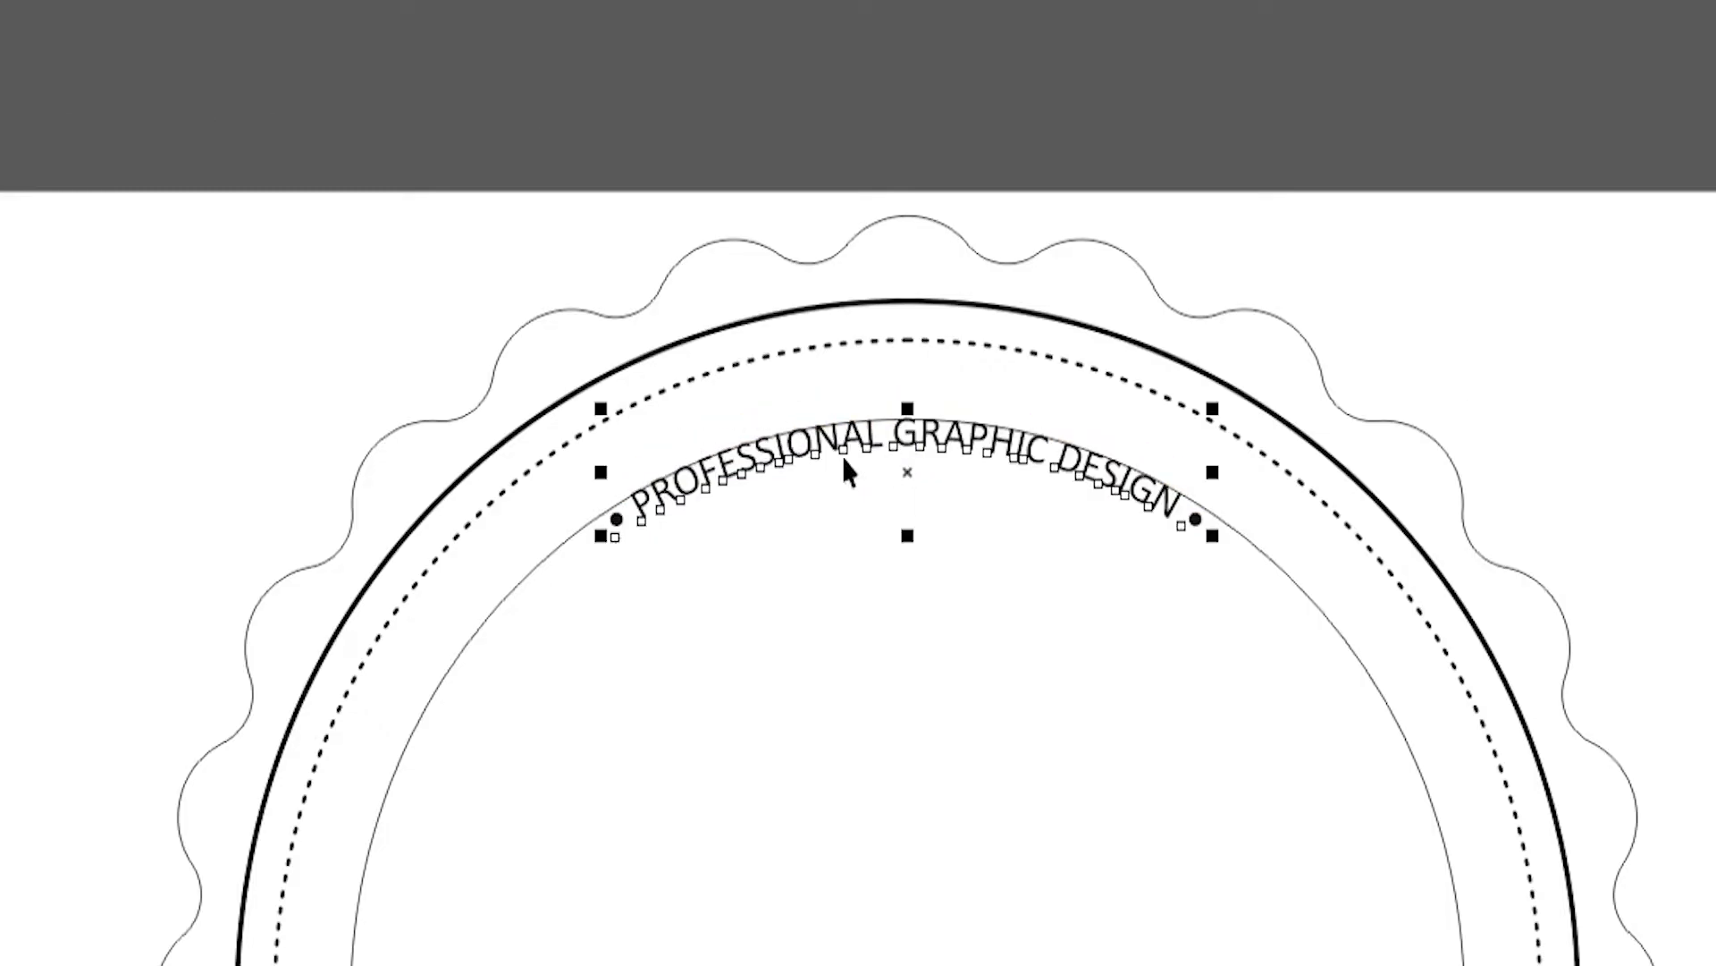
{"action": "scroll", "coordinate": [848, 456], "scroll_direction": "down", "scroll_amount": 2}
{"action": "scroll", "coordinate": [1024, 508], "scroll_direction": "up", "scroll_amount": 2}
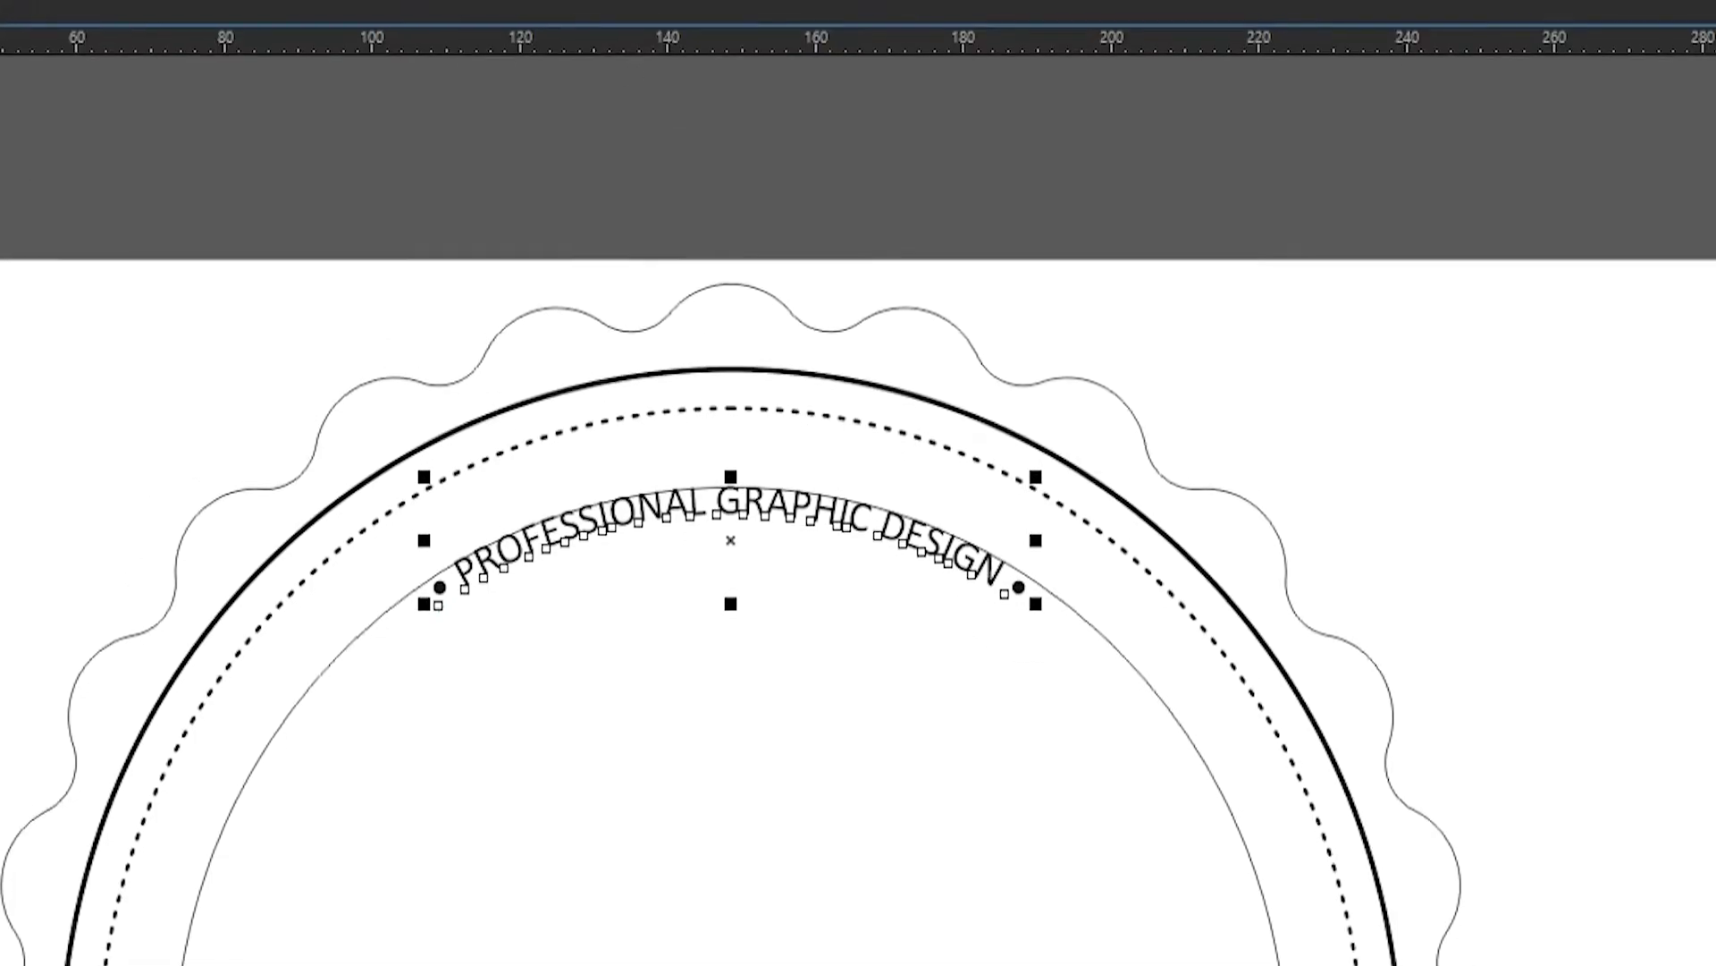
- Resize the curved slogan to 18 pt and offset it about 4 mm from the circle
{"action": "left_click", "coordinate": [612, 153]}
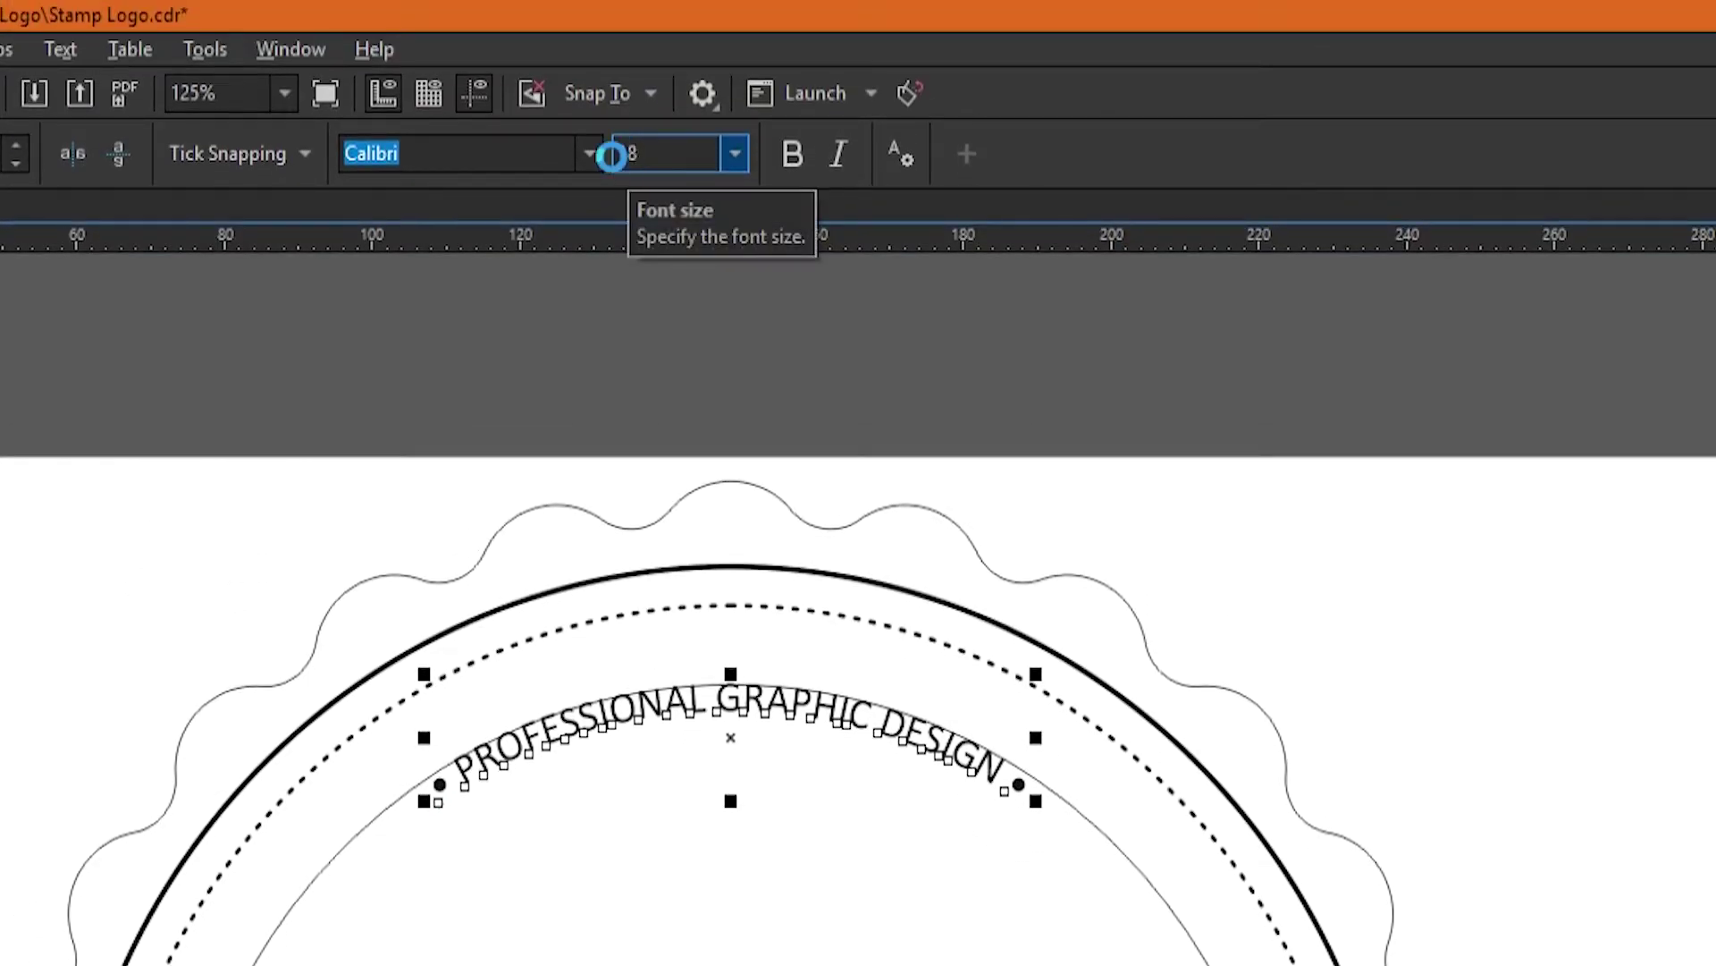
{"action": "type", "text": "18"}
{"action": "key", "text": "Return"}
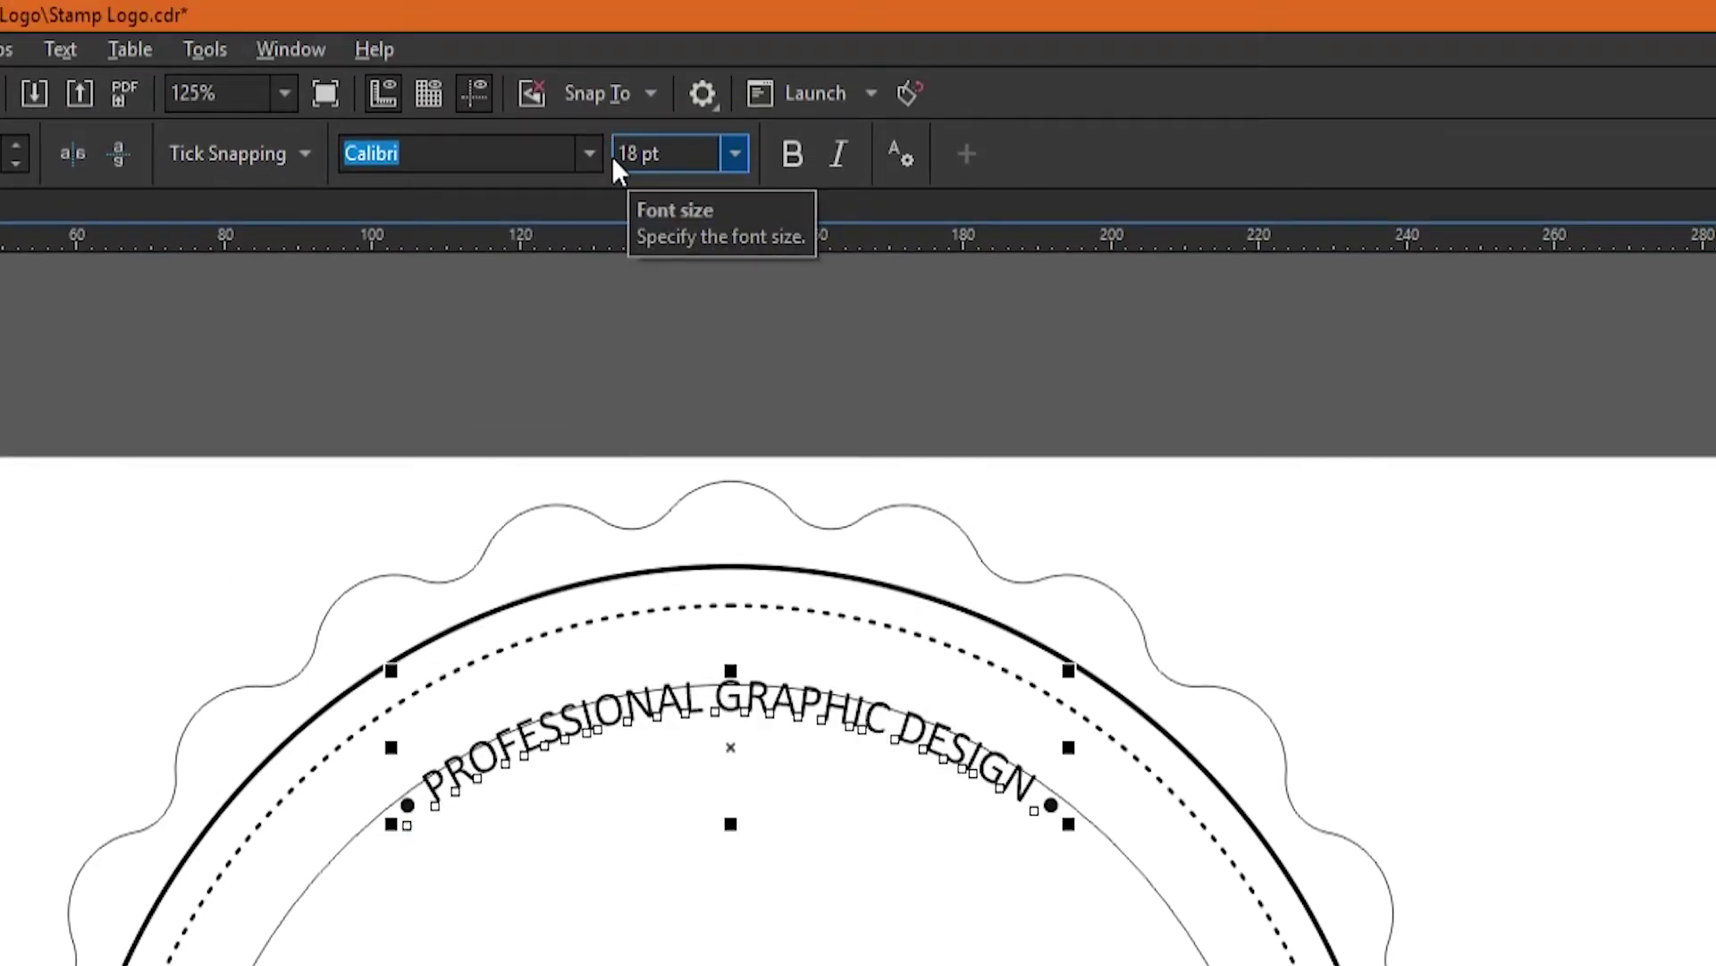
{"action": "scroll", "coordinate": [475, 499], "scroll_direction": "down", "scroll_amount": 2}
{"action": "scroll", "coordinate": [599, 631], "scroll_direction": "up", "scroll_amount": 2}
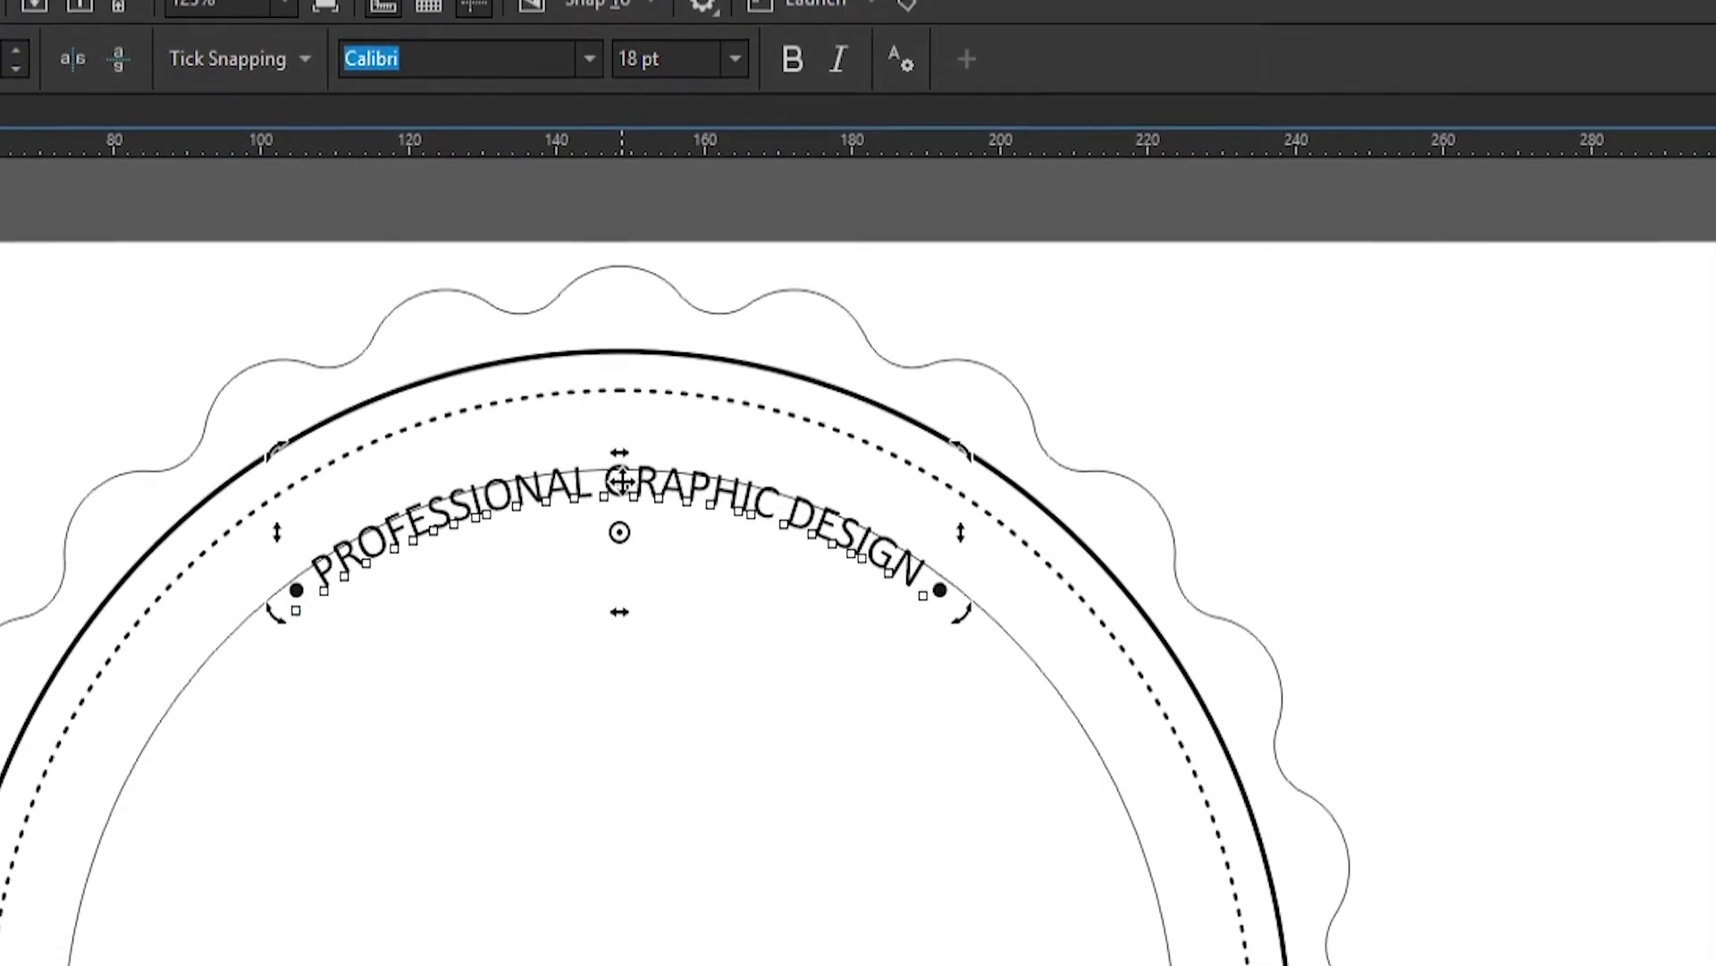
{"action": "mouse_move", "coordinate": [617, 353]}
{"action": "left_mouse_down"}
{"action": "mouse_move", "coordinate": [613, 273]}
{"action": "mouse_move", "coordinate": [608, 288]}
{"action": "left_mouse_up"}
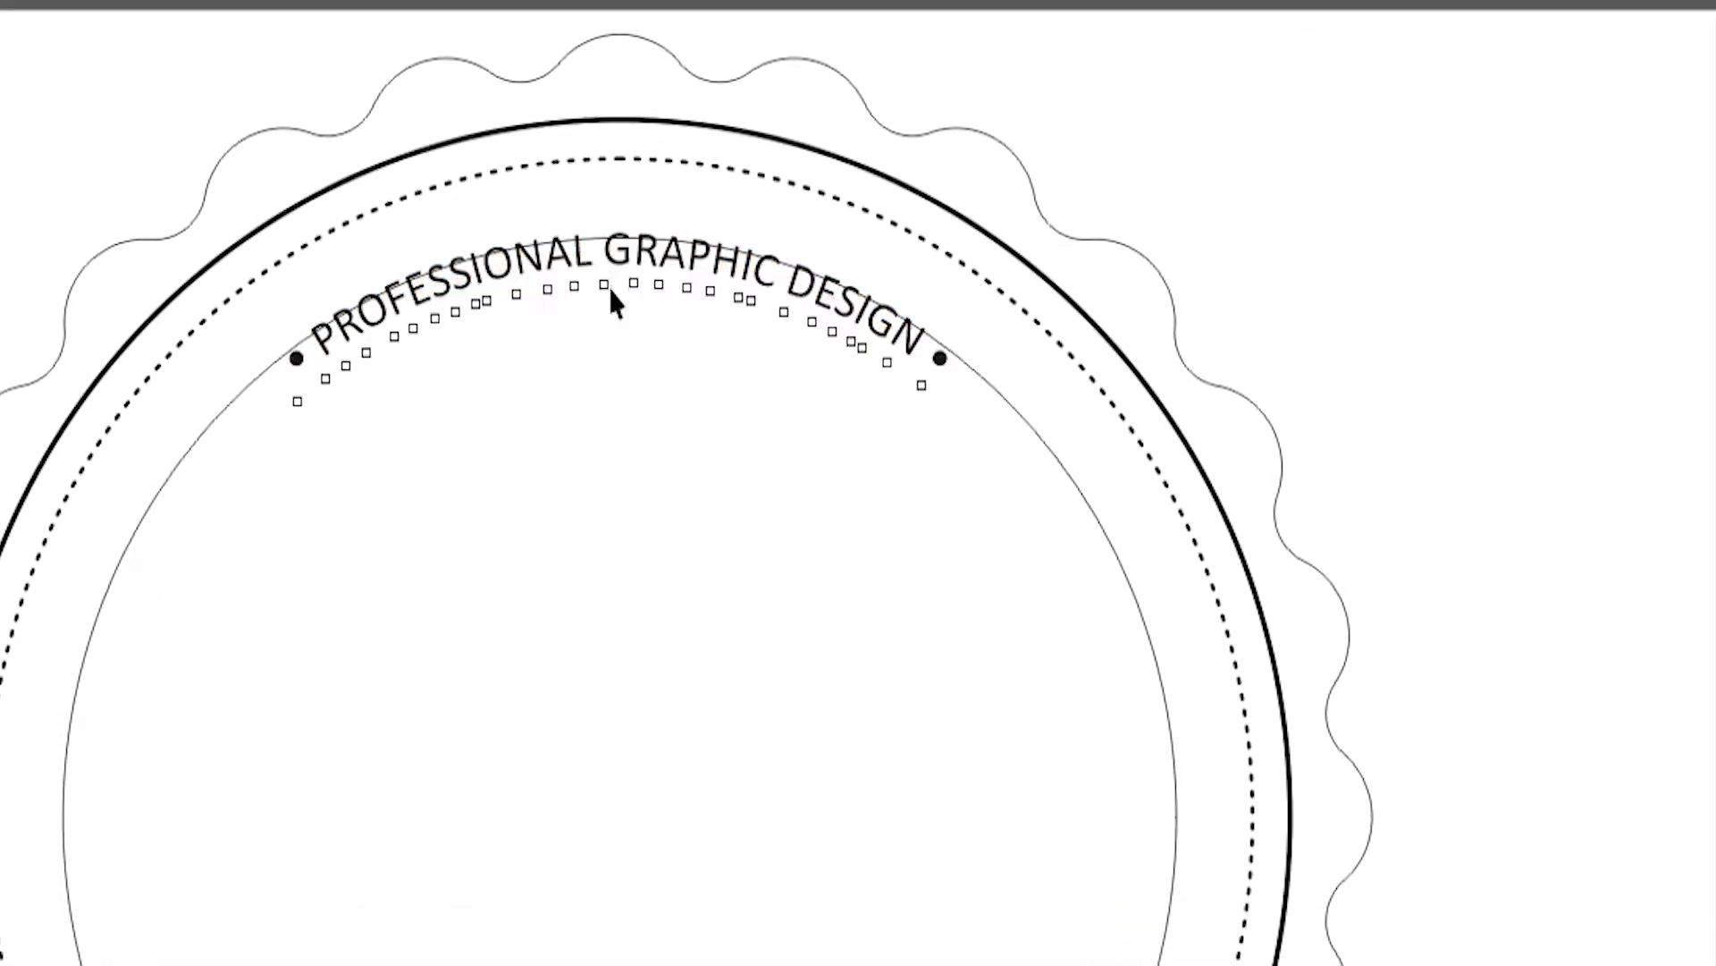
{"action": "key", "text": "Escape"}
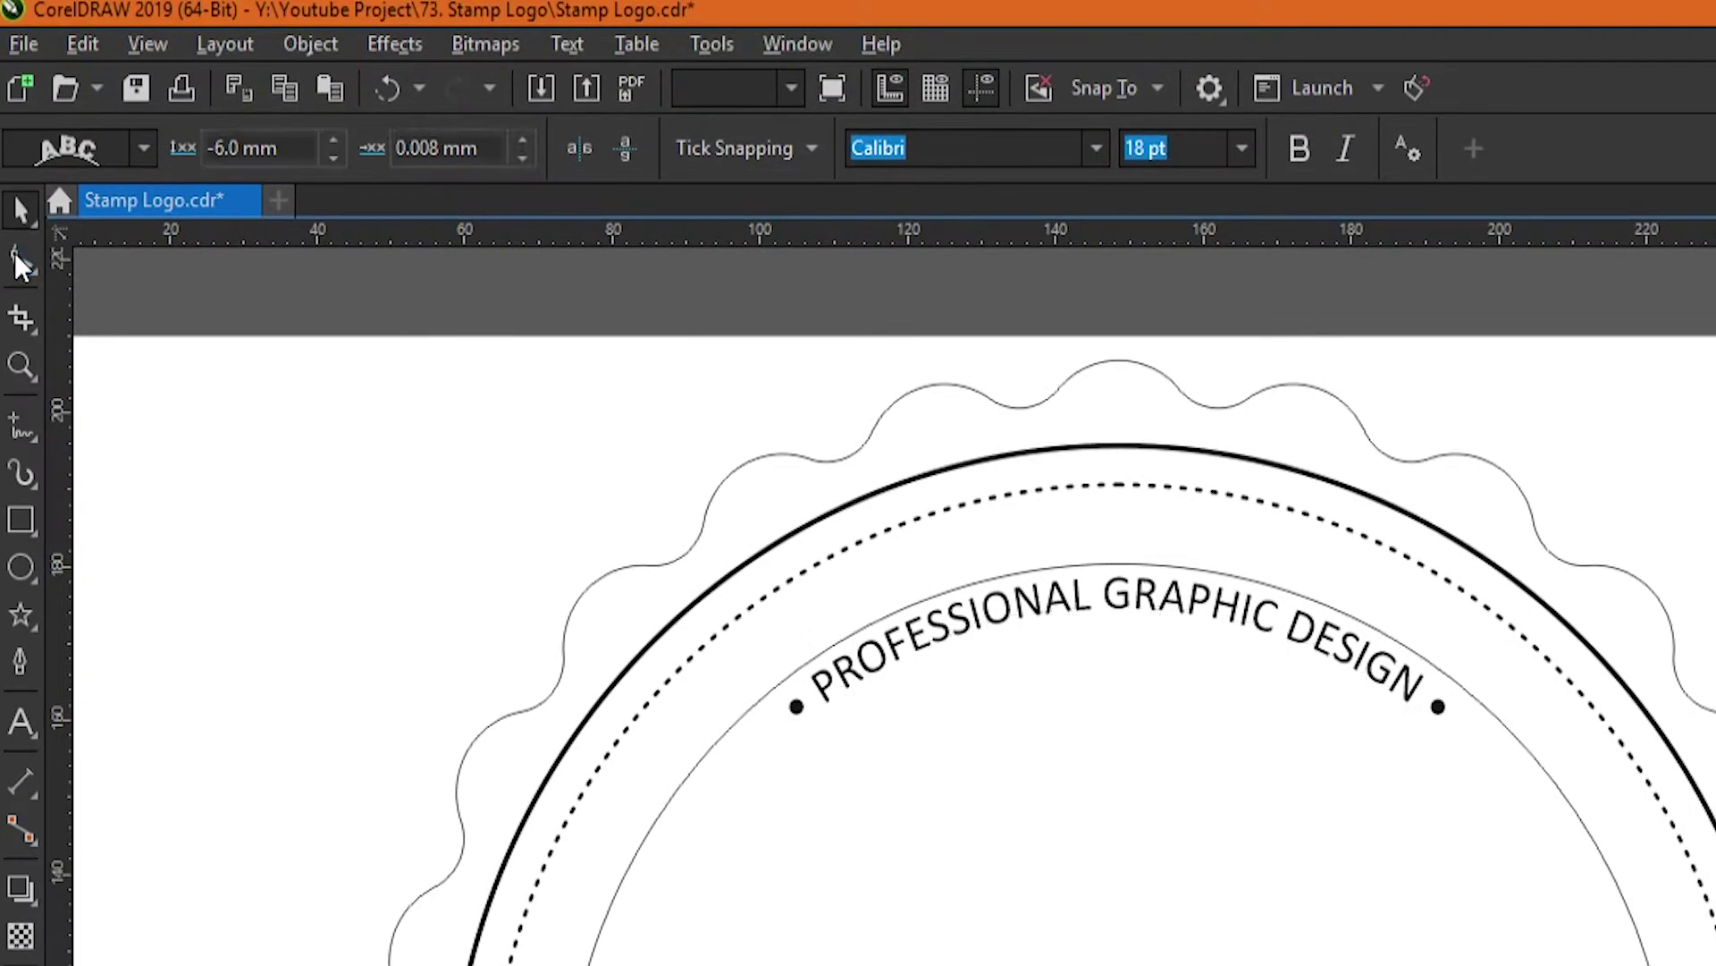
- Widen the letter spacing of the curved PROFESSIONAL GRAPHIC DESIGN text with the Shape tool
{"action": "left_click", "coordinate": [18, 258]}
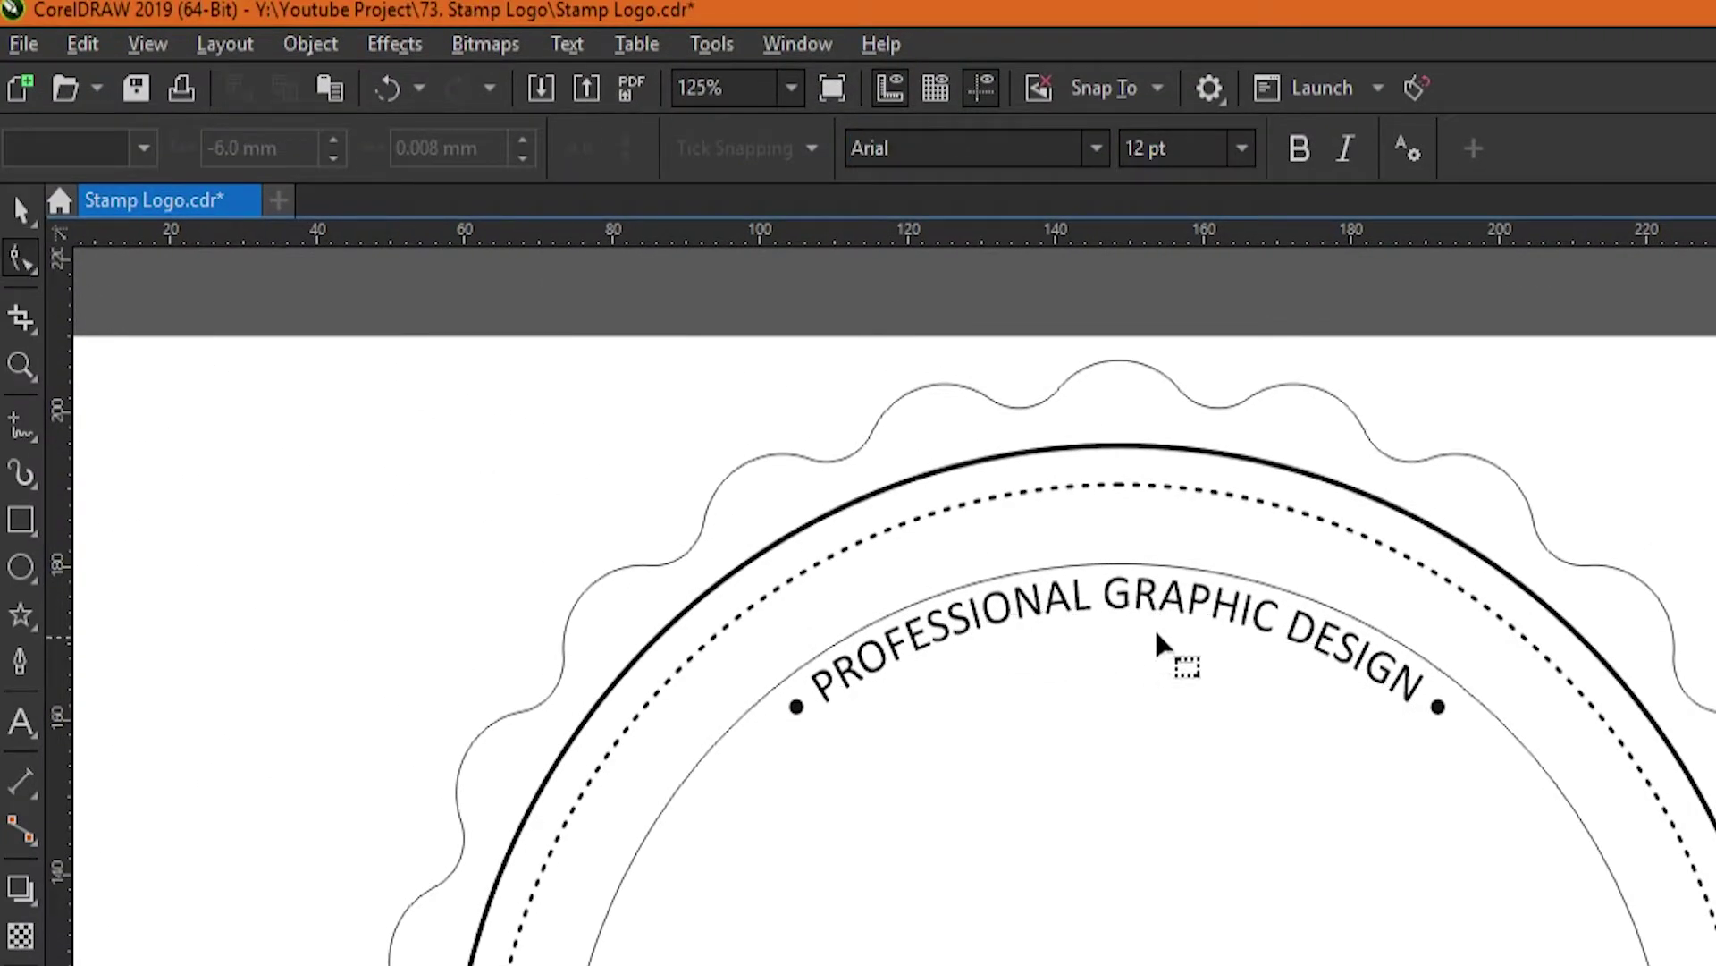
{"action": "left_click", "coordinate": [1155, 626]}
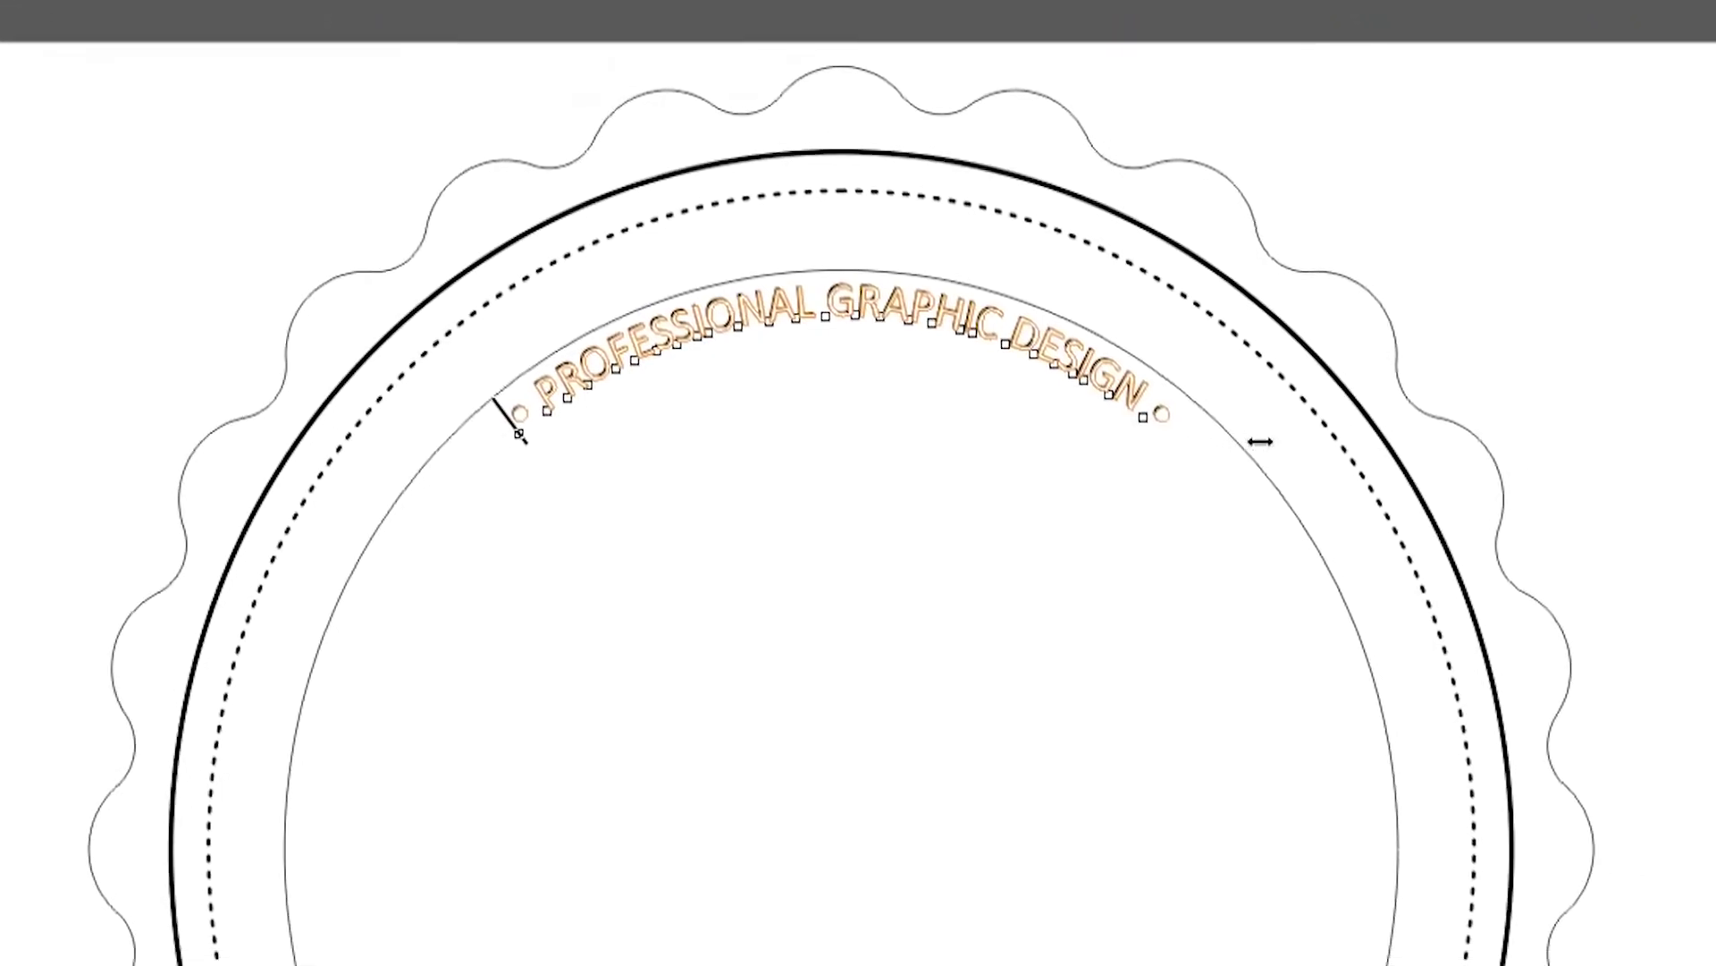
{"action": "left_click_drag", "start_coordinate": [1209, 456], "coordinate": [1254, 450]}
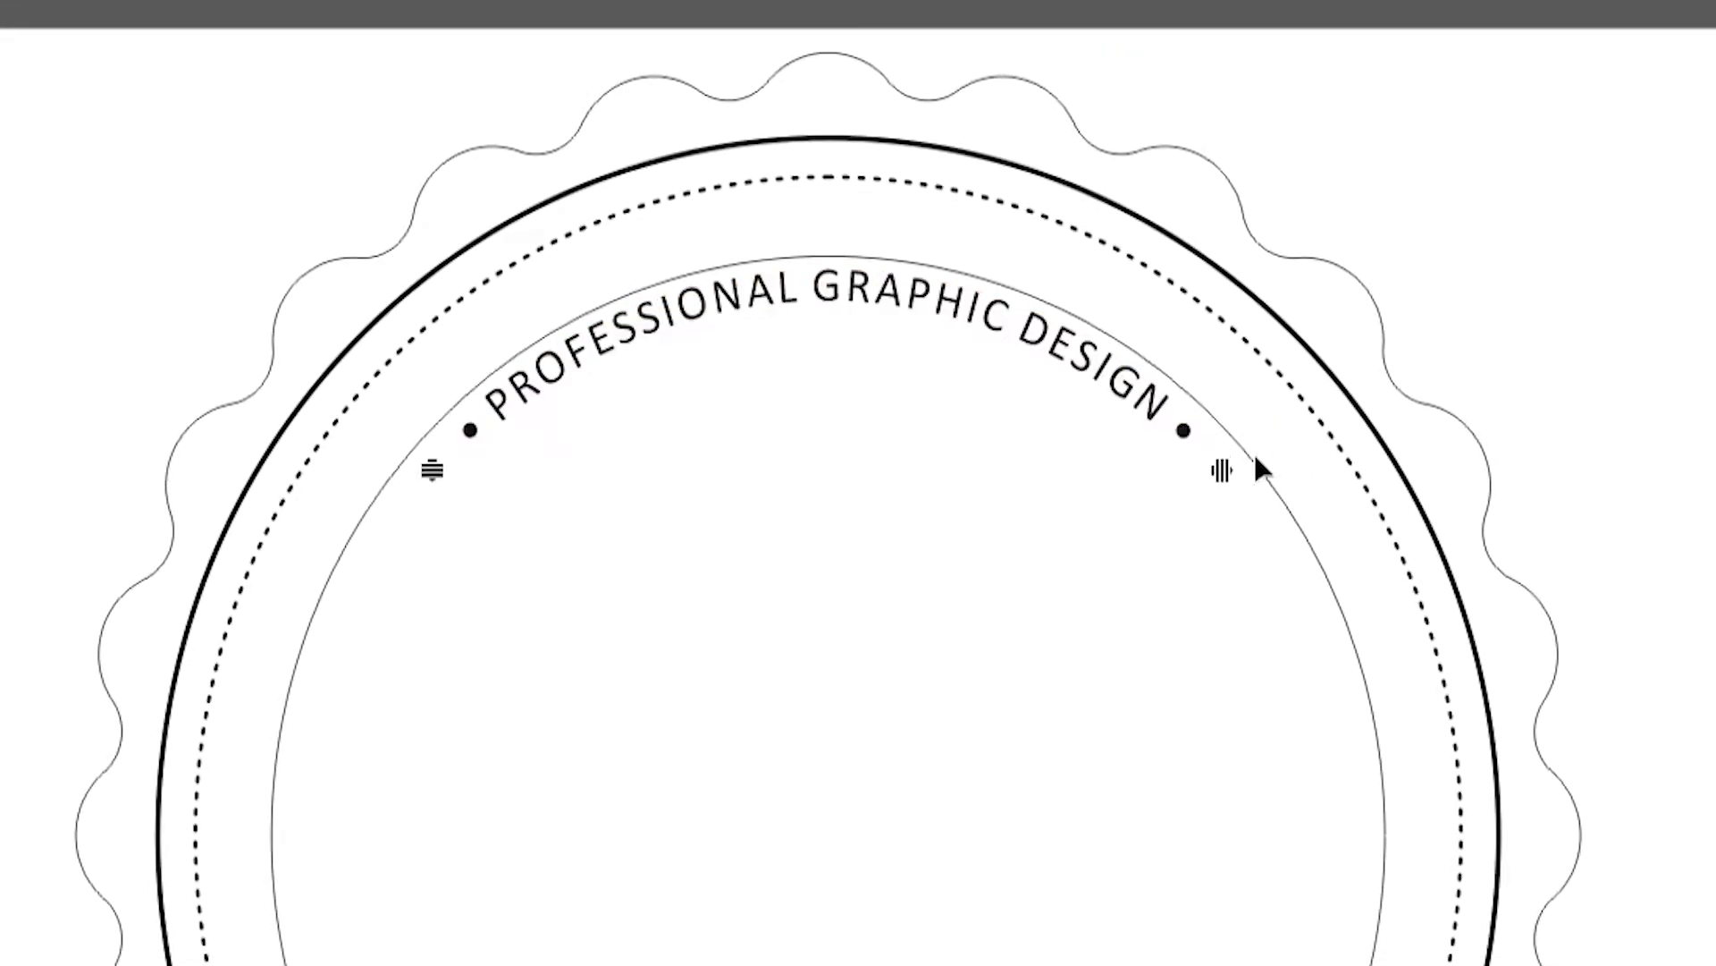
{"action": "key", "text": "space"}
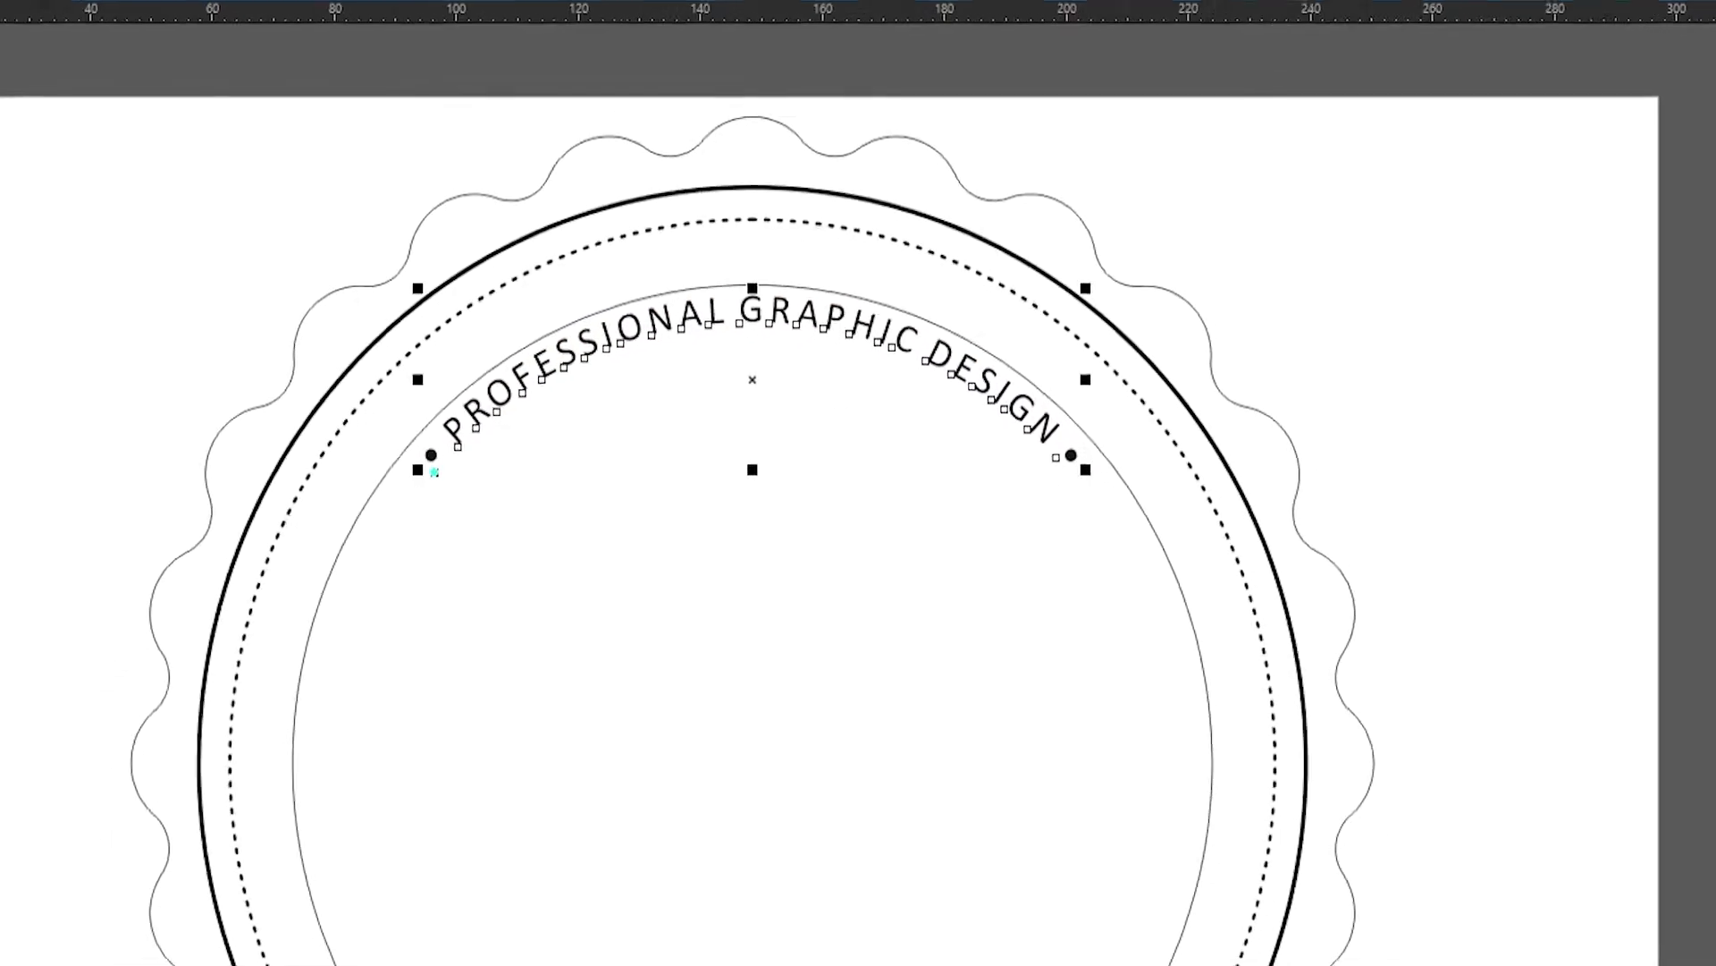
{"action": "left_click", "coordinate": [540, 189]}
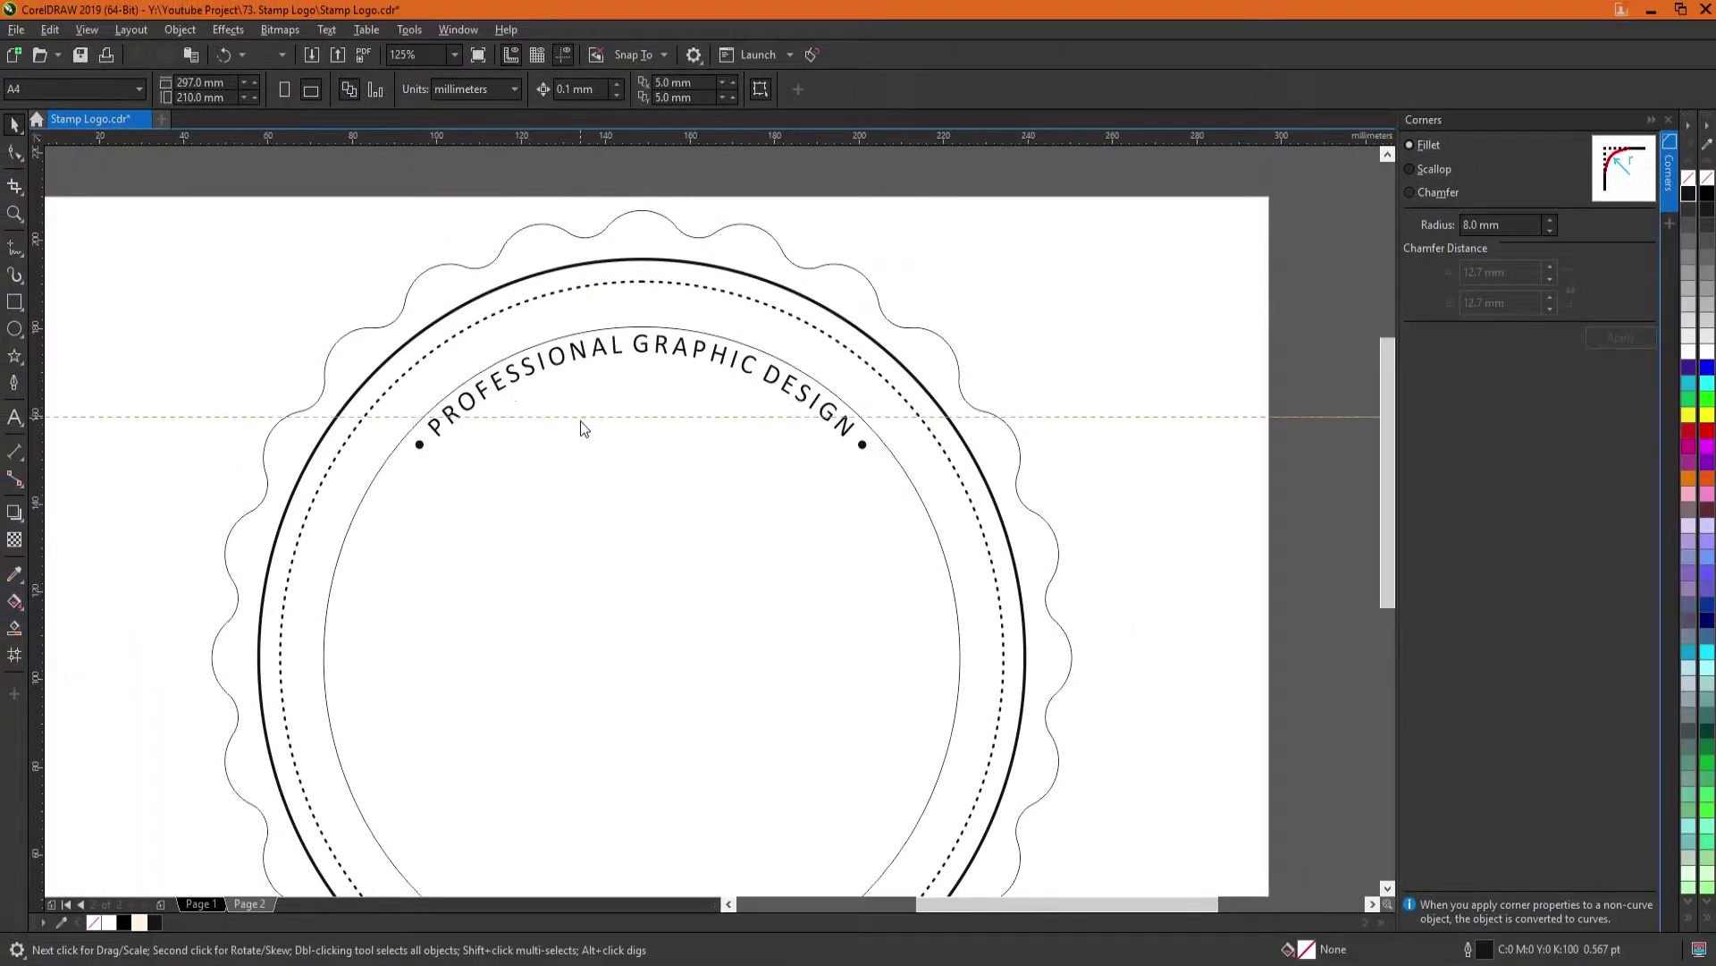
- Delete the horizontal guideline and zoom out
{"action": "left_click", "coordinate": [580, 454]}
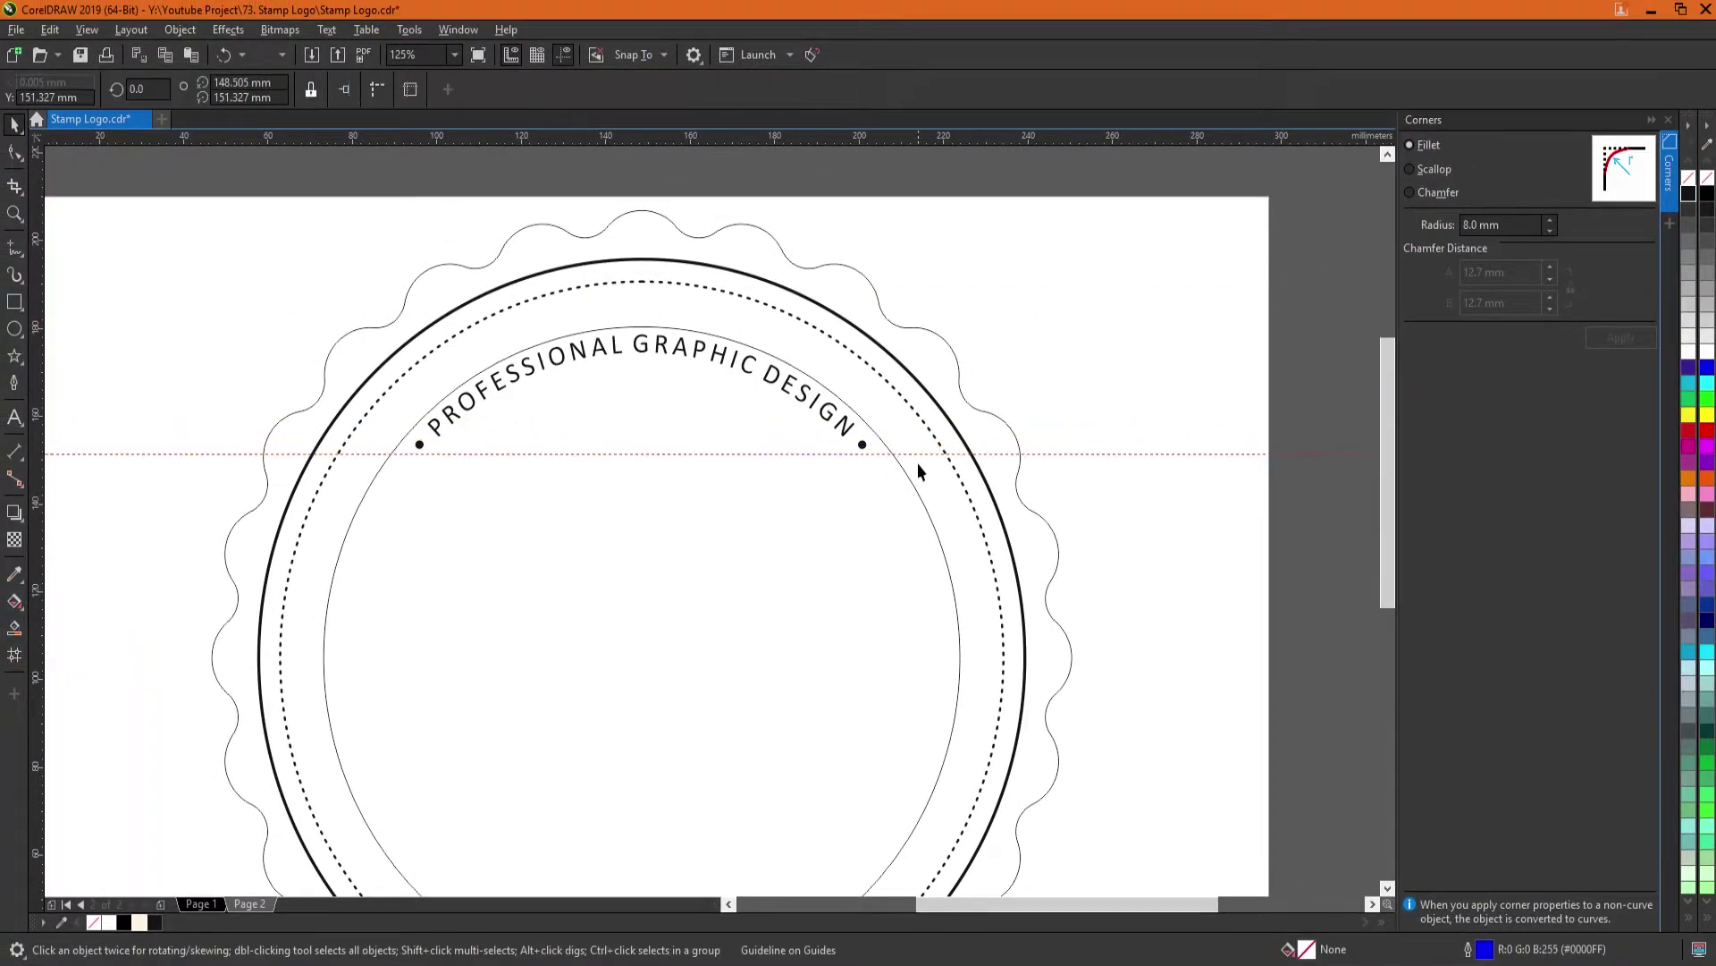
{"action": "key", "text": "Delete"}
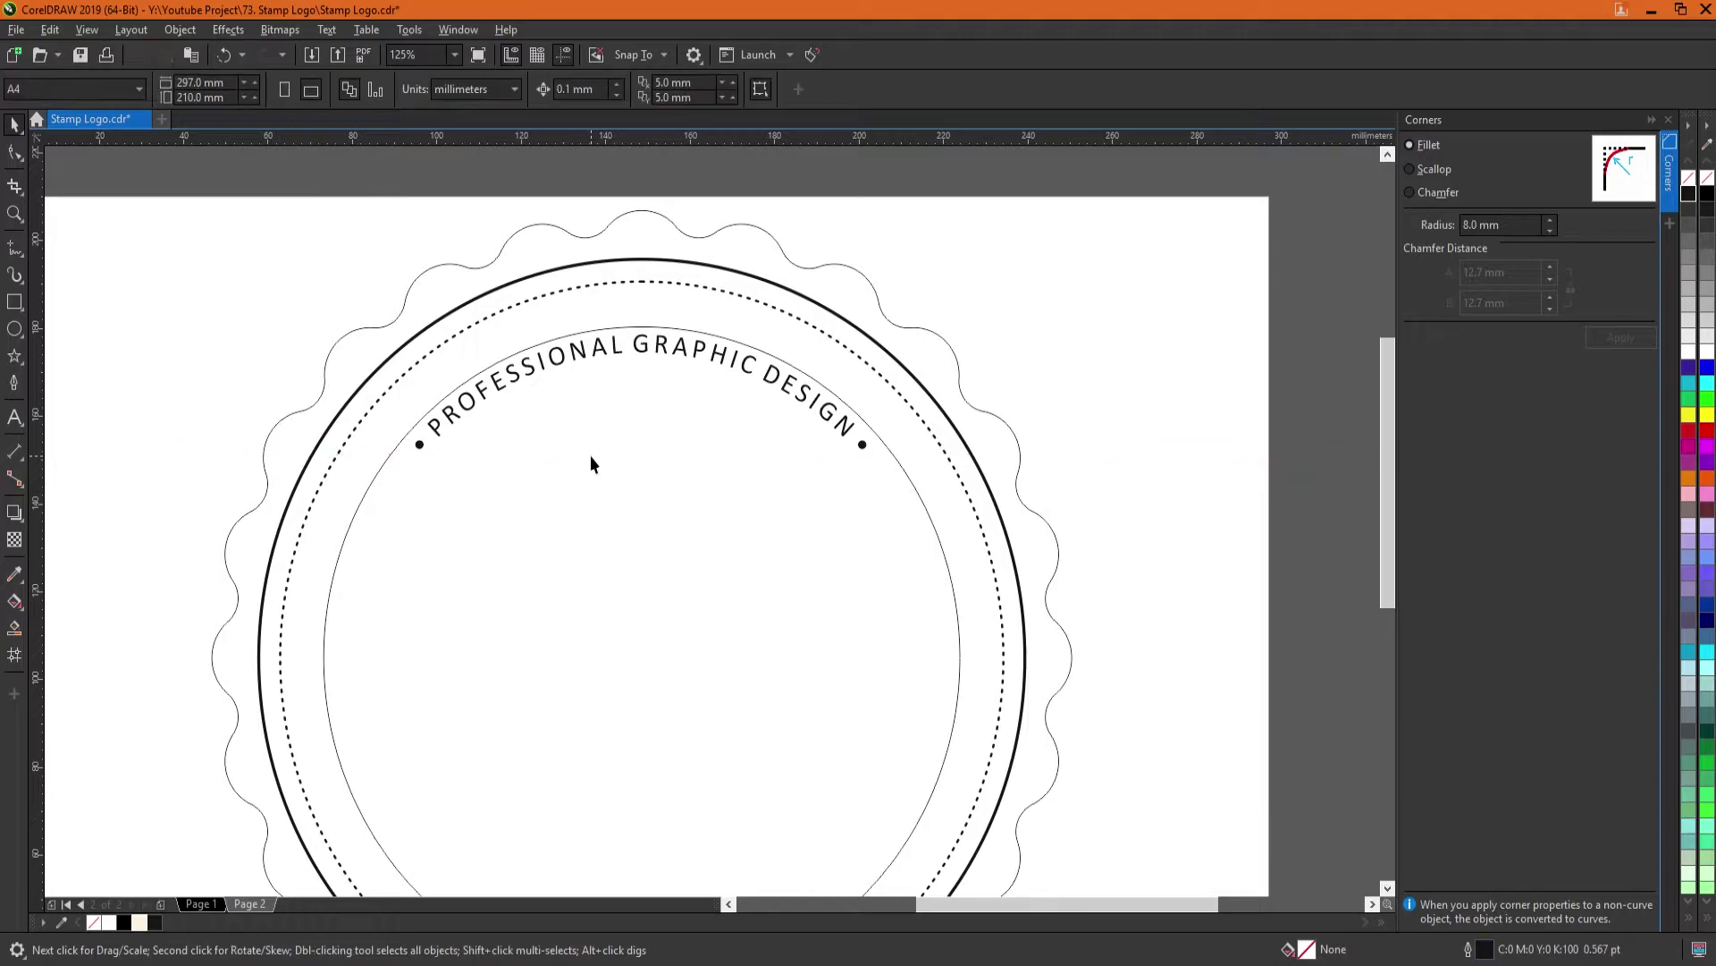
{"action": "scroll", "coordinate": [559, 331], "scroll_direction": "down", "scroll_amount": 1}
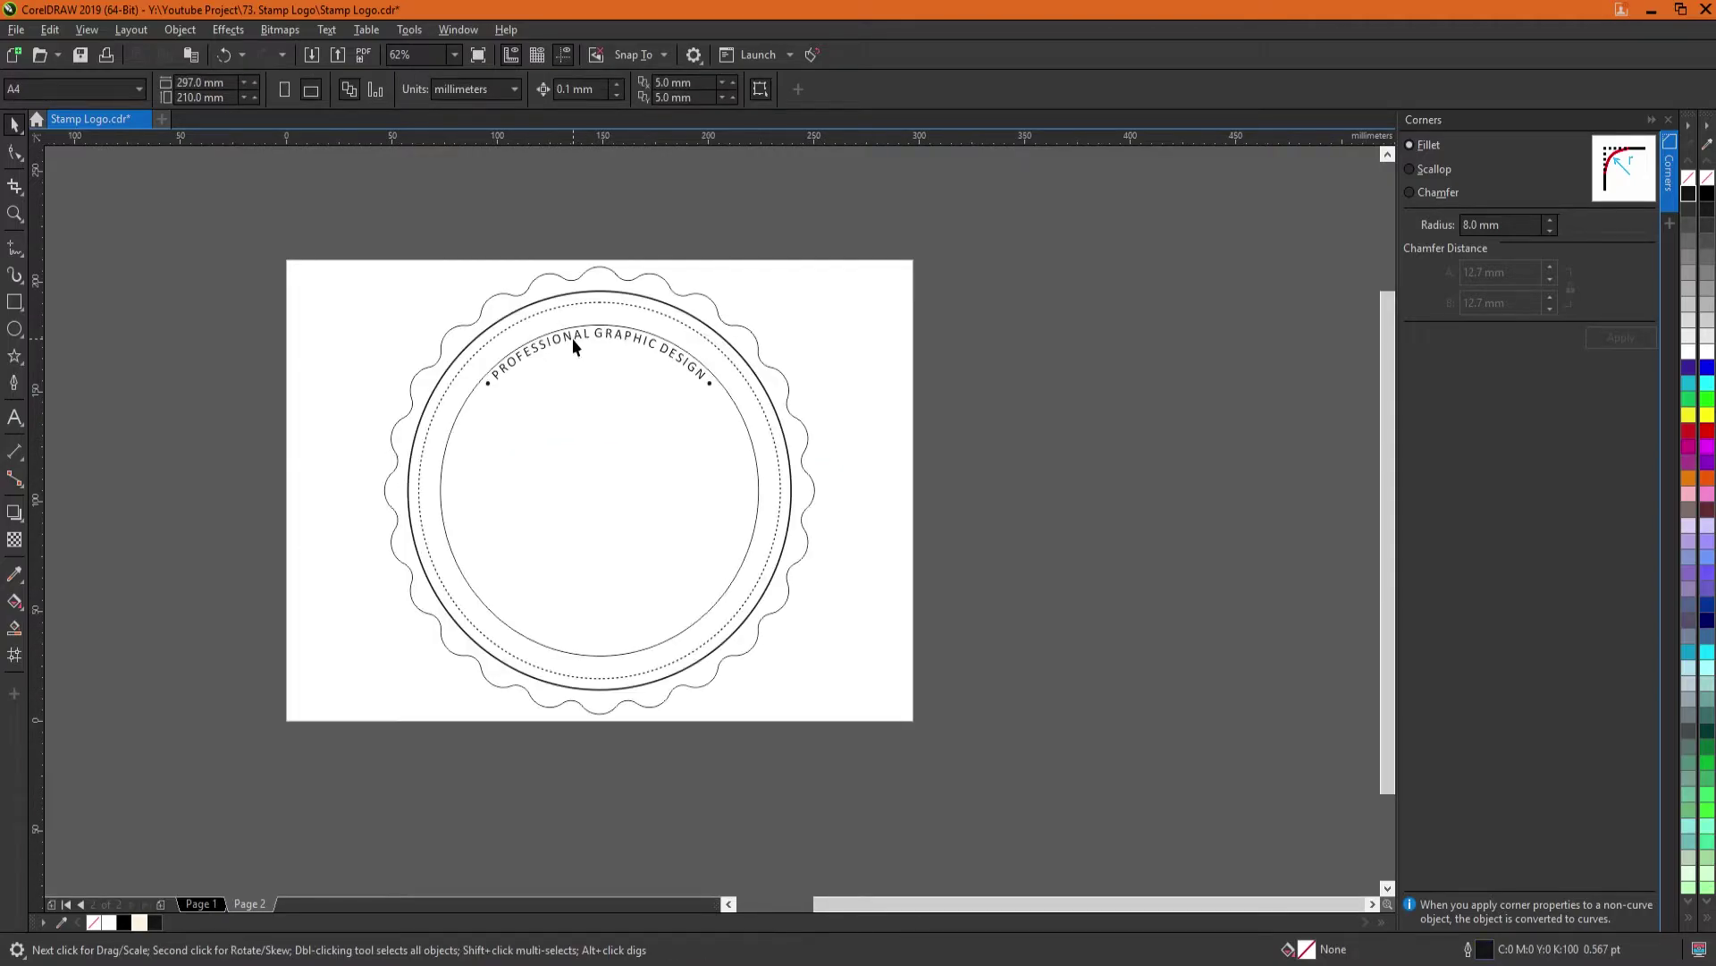
- Paste 'Design is thinking made visual' as new text above the page, select it, and open Change Case
{"action": "left_click", "coordinate": [12, 418]}
{"action": "left_click", "coordinate": [361, 230]}
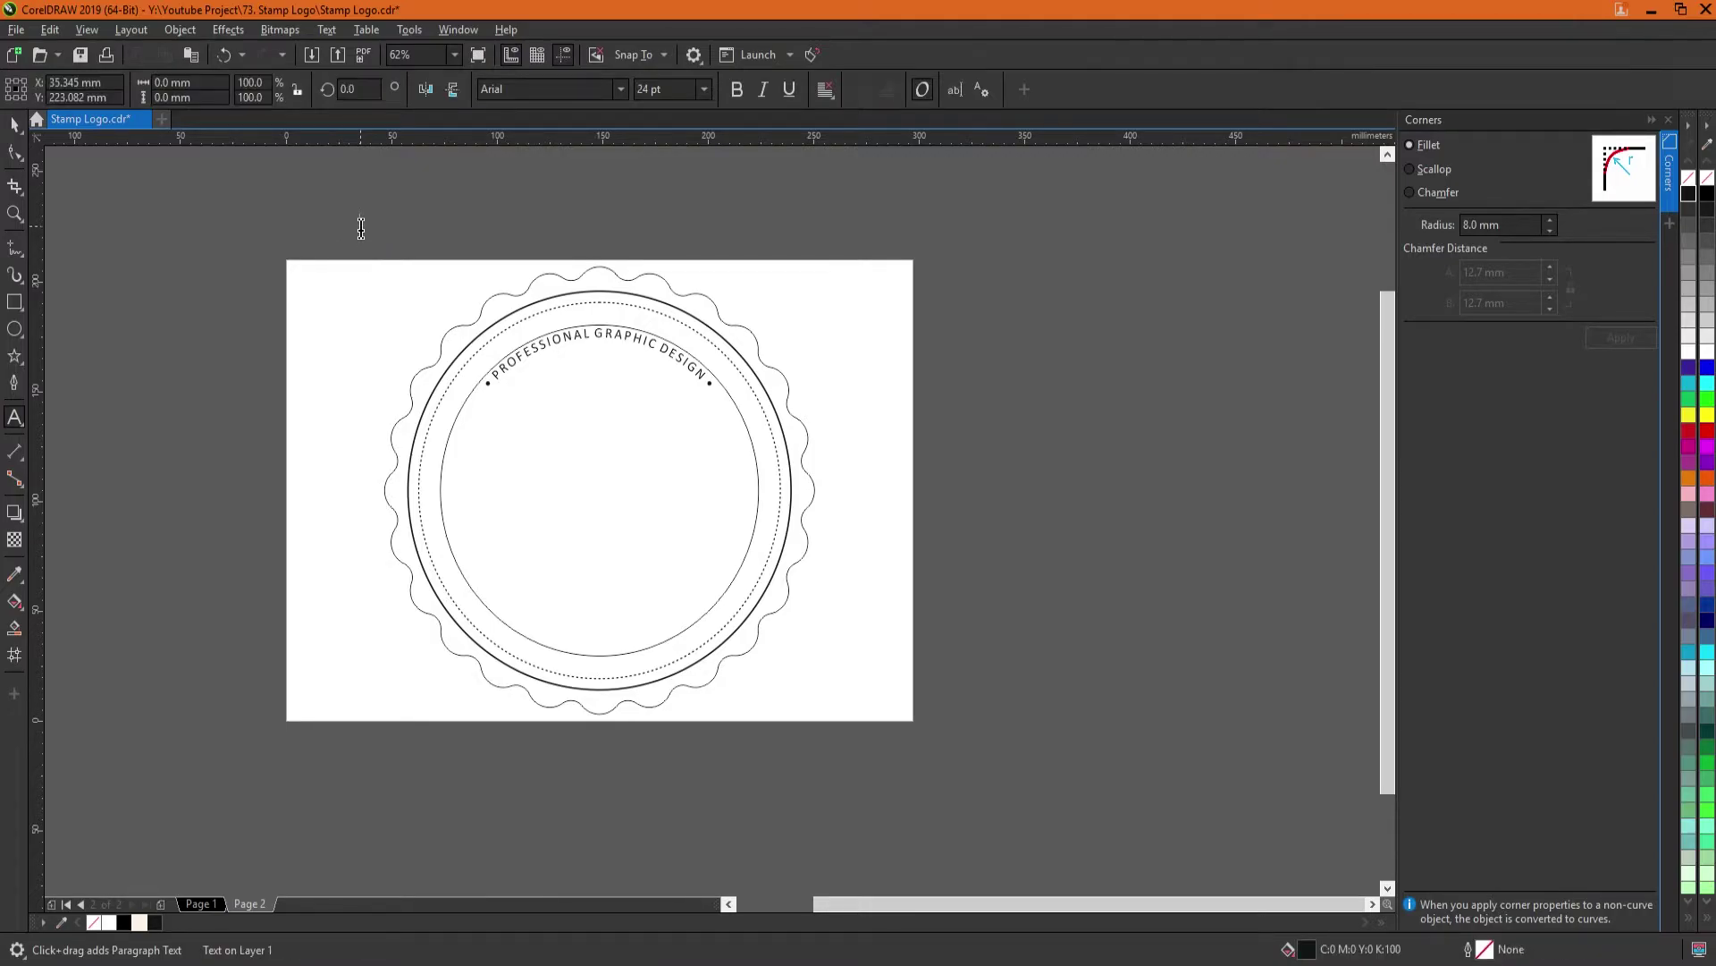
{"action": "scroll", "coordinate": [360, 231], "scroll_direction": "up", "scroll_amount": 1}
{"action": "key", "text": "ctrl+v"}
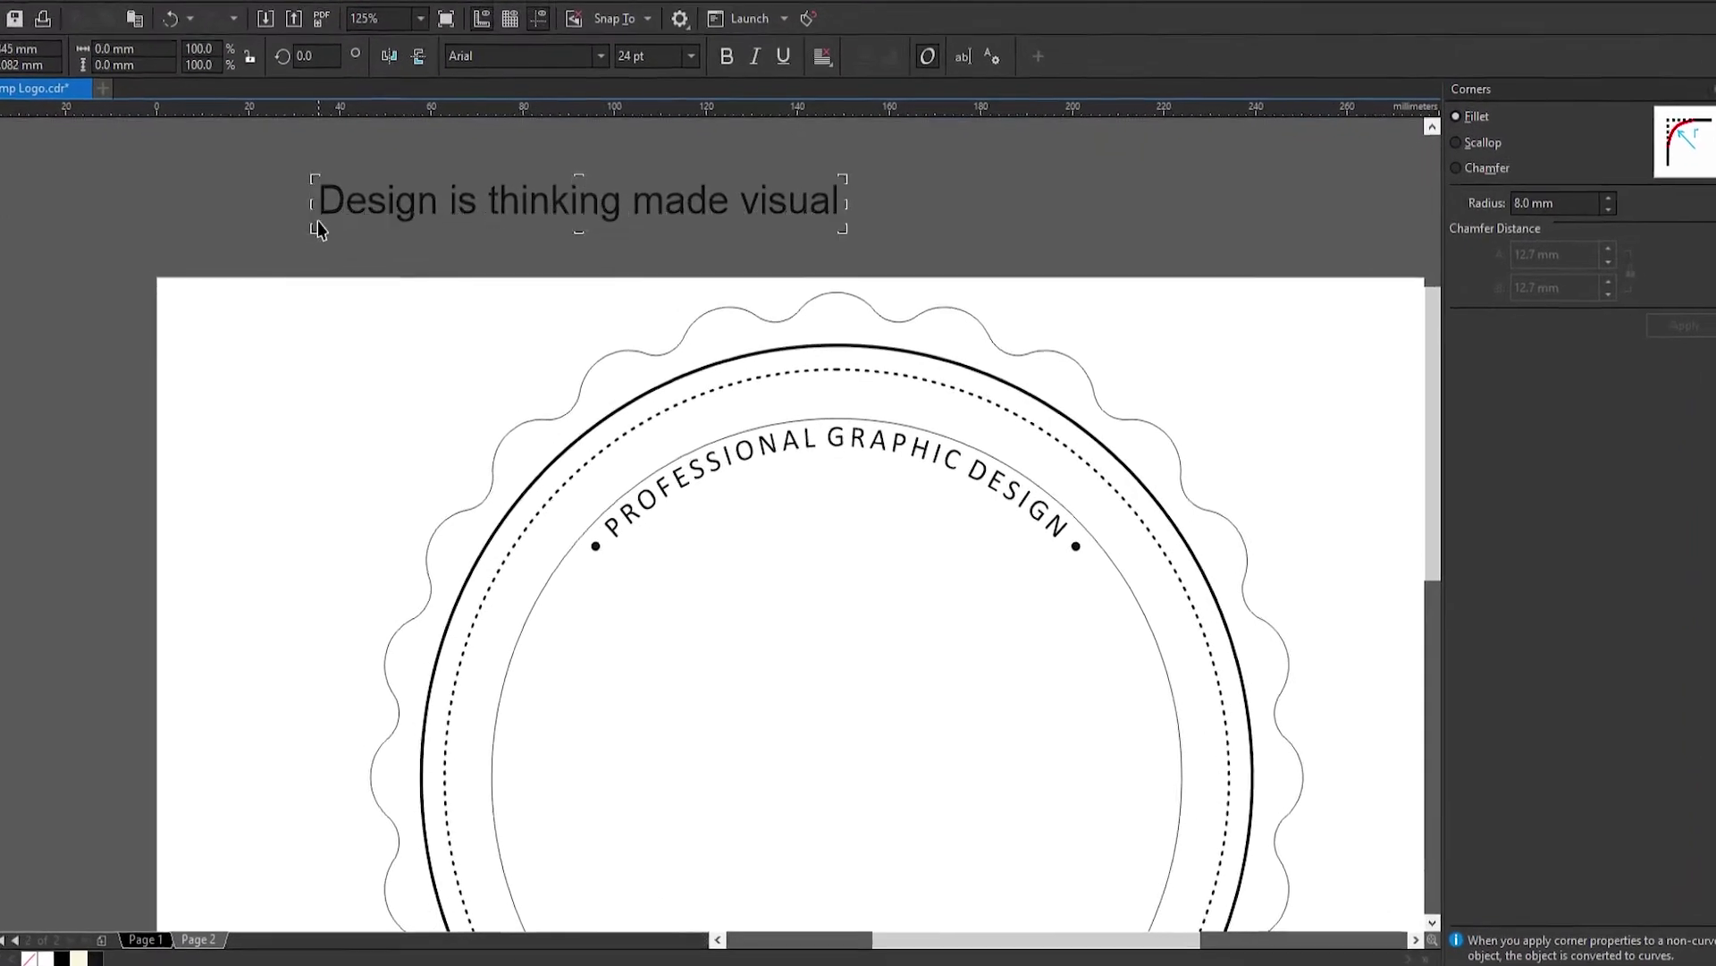
{"action": "key", "text": "ctrl+a"}
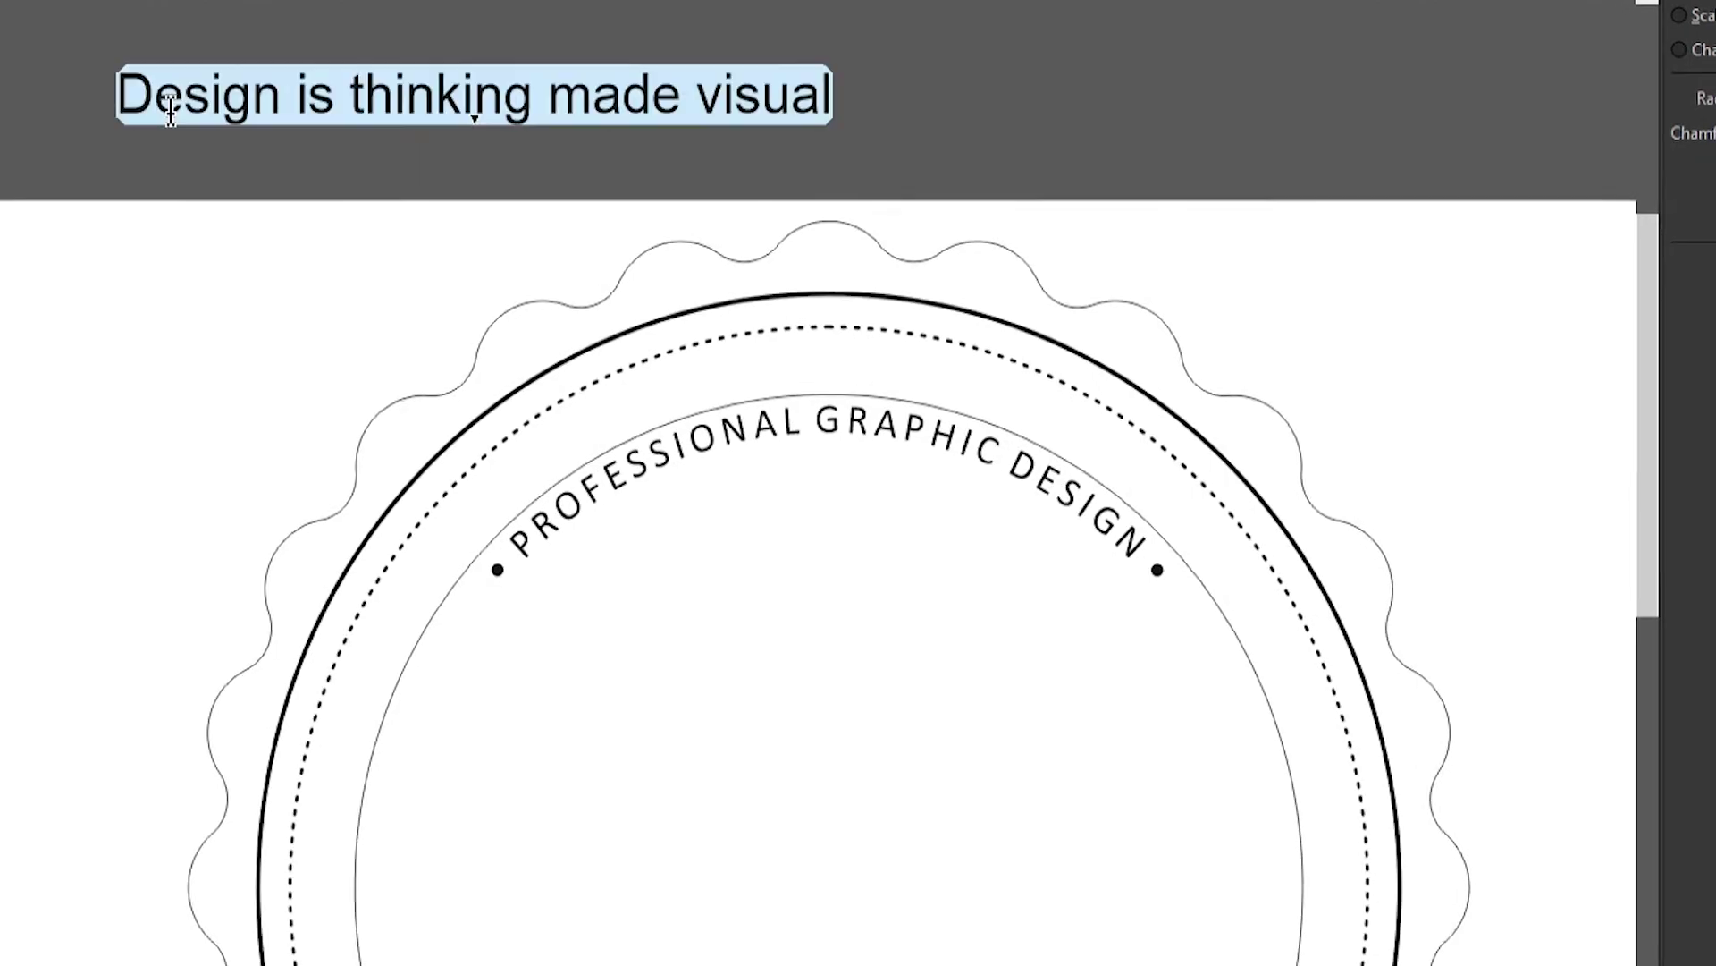
{"action": "key", "text": "shift+F3"}
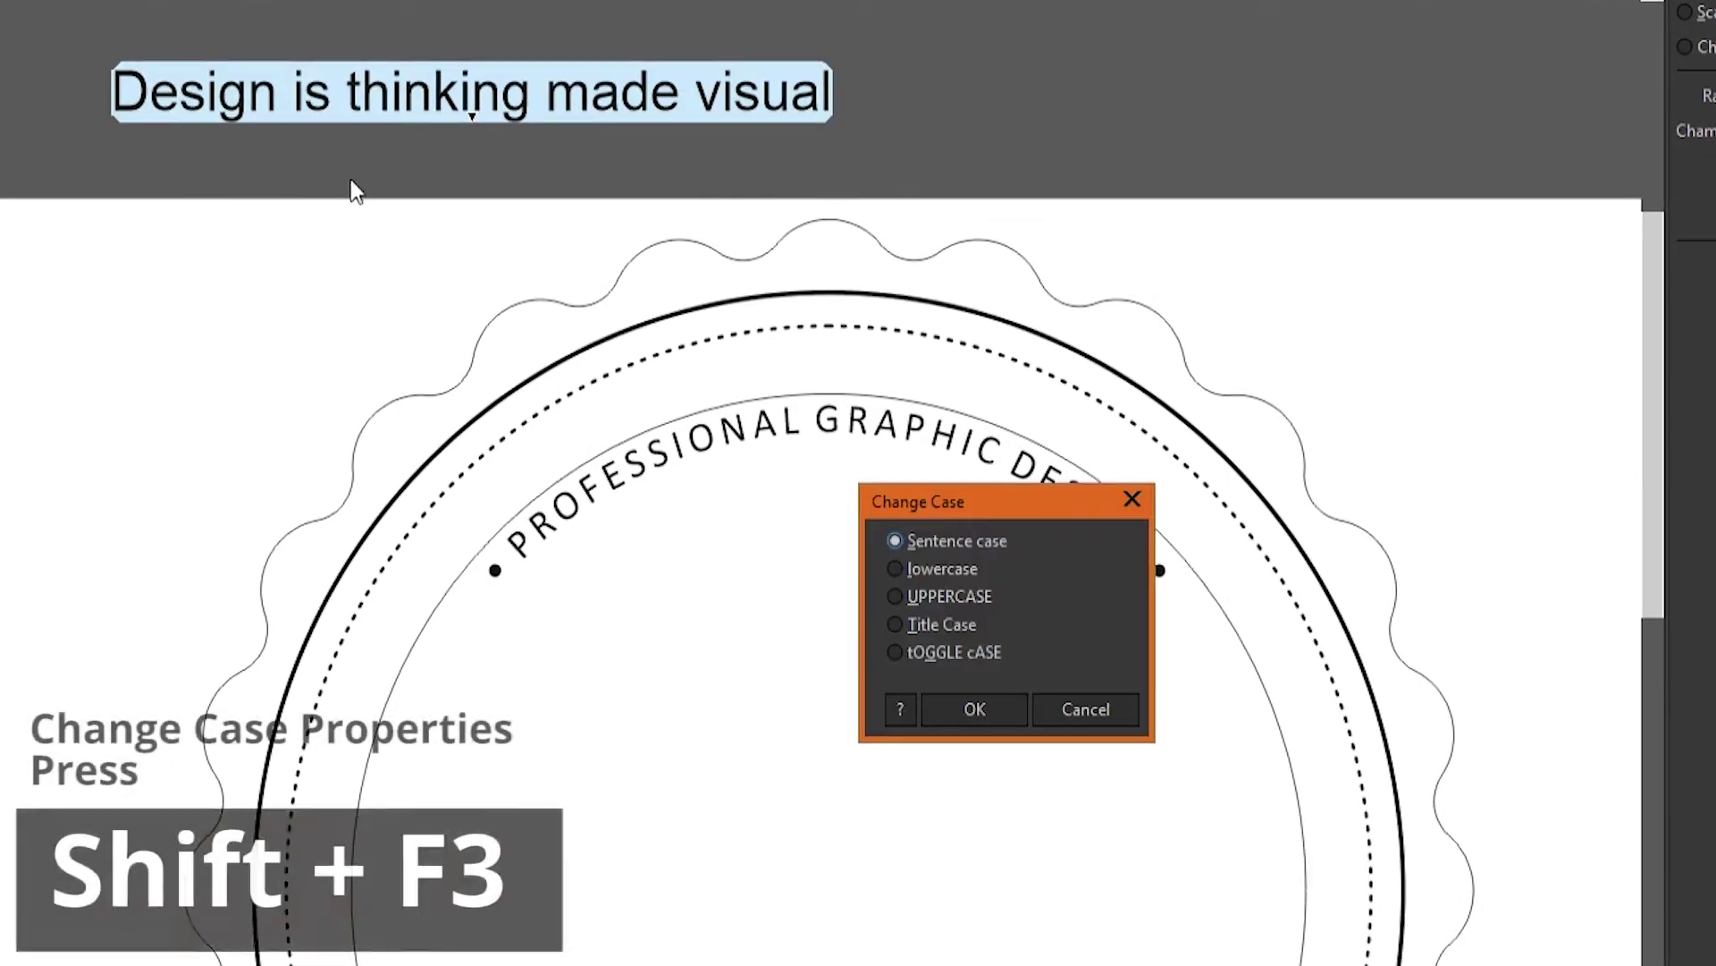
- Make the headline UPPERCASE in Calibri at 14 pt
{"action": "left_click", "coordinate": [976, 710]}
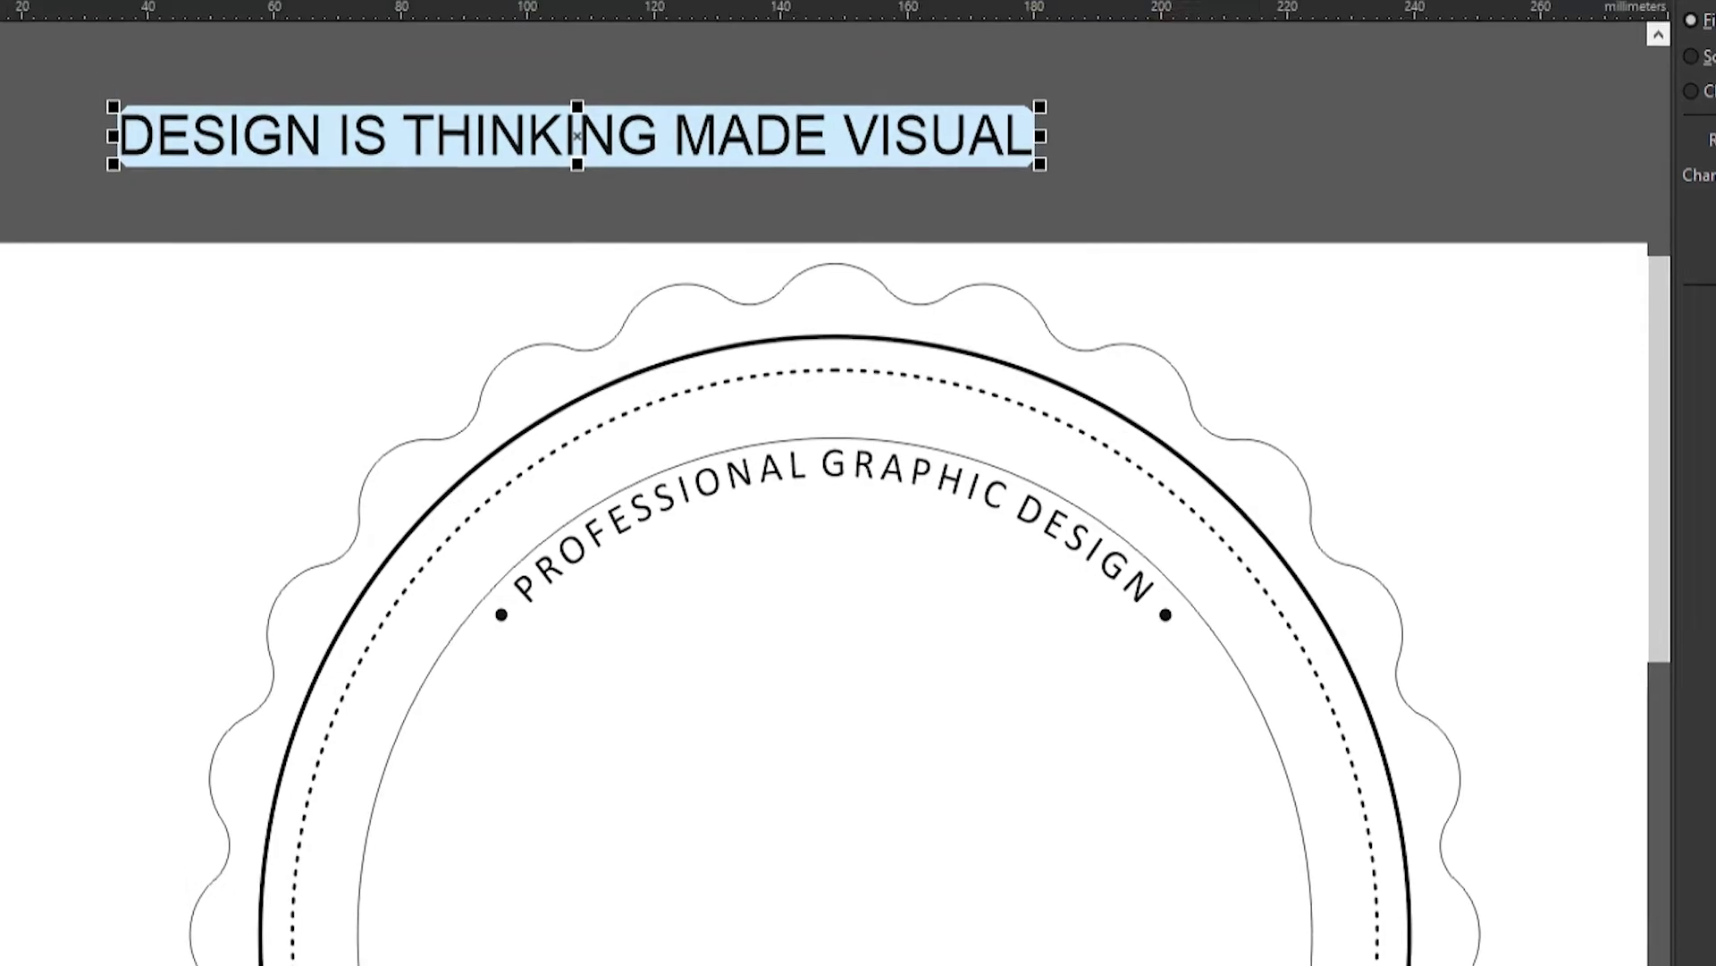
{"action": "left_click", "coordinate": [420, 130]}
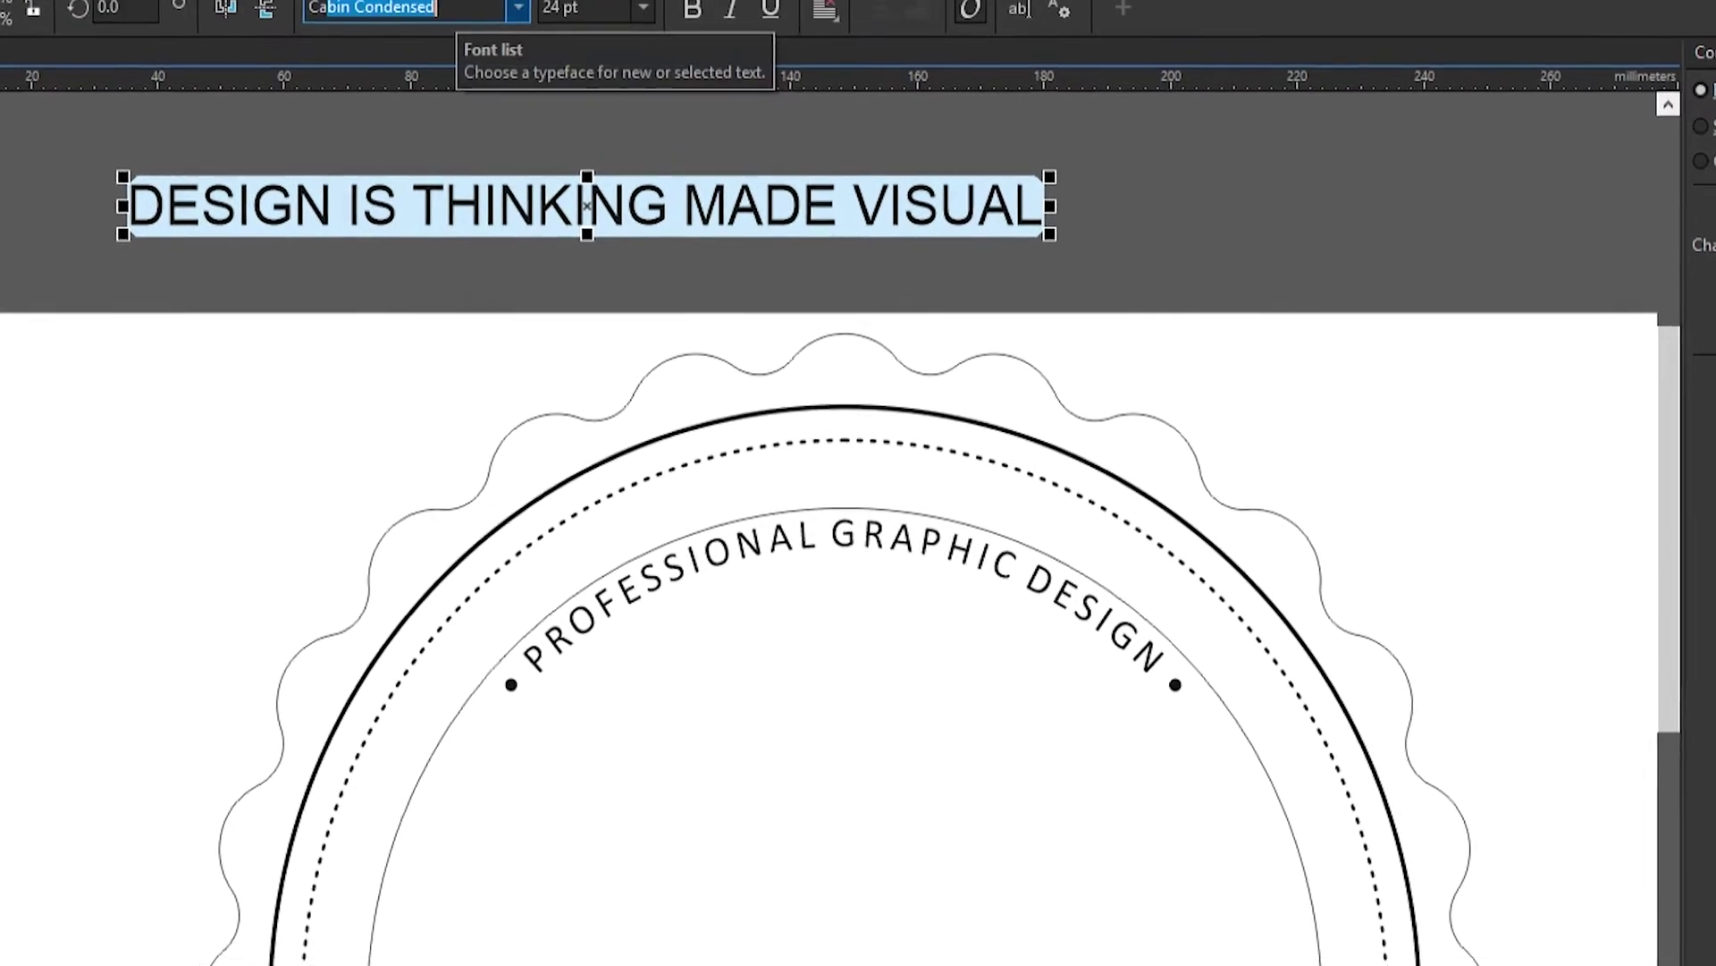
{"action": "type", "text": "Calibri"}
{"action": "key", "text": "Return"}
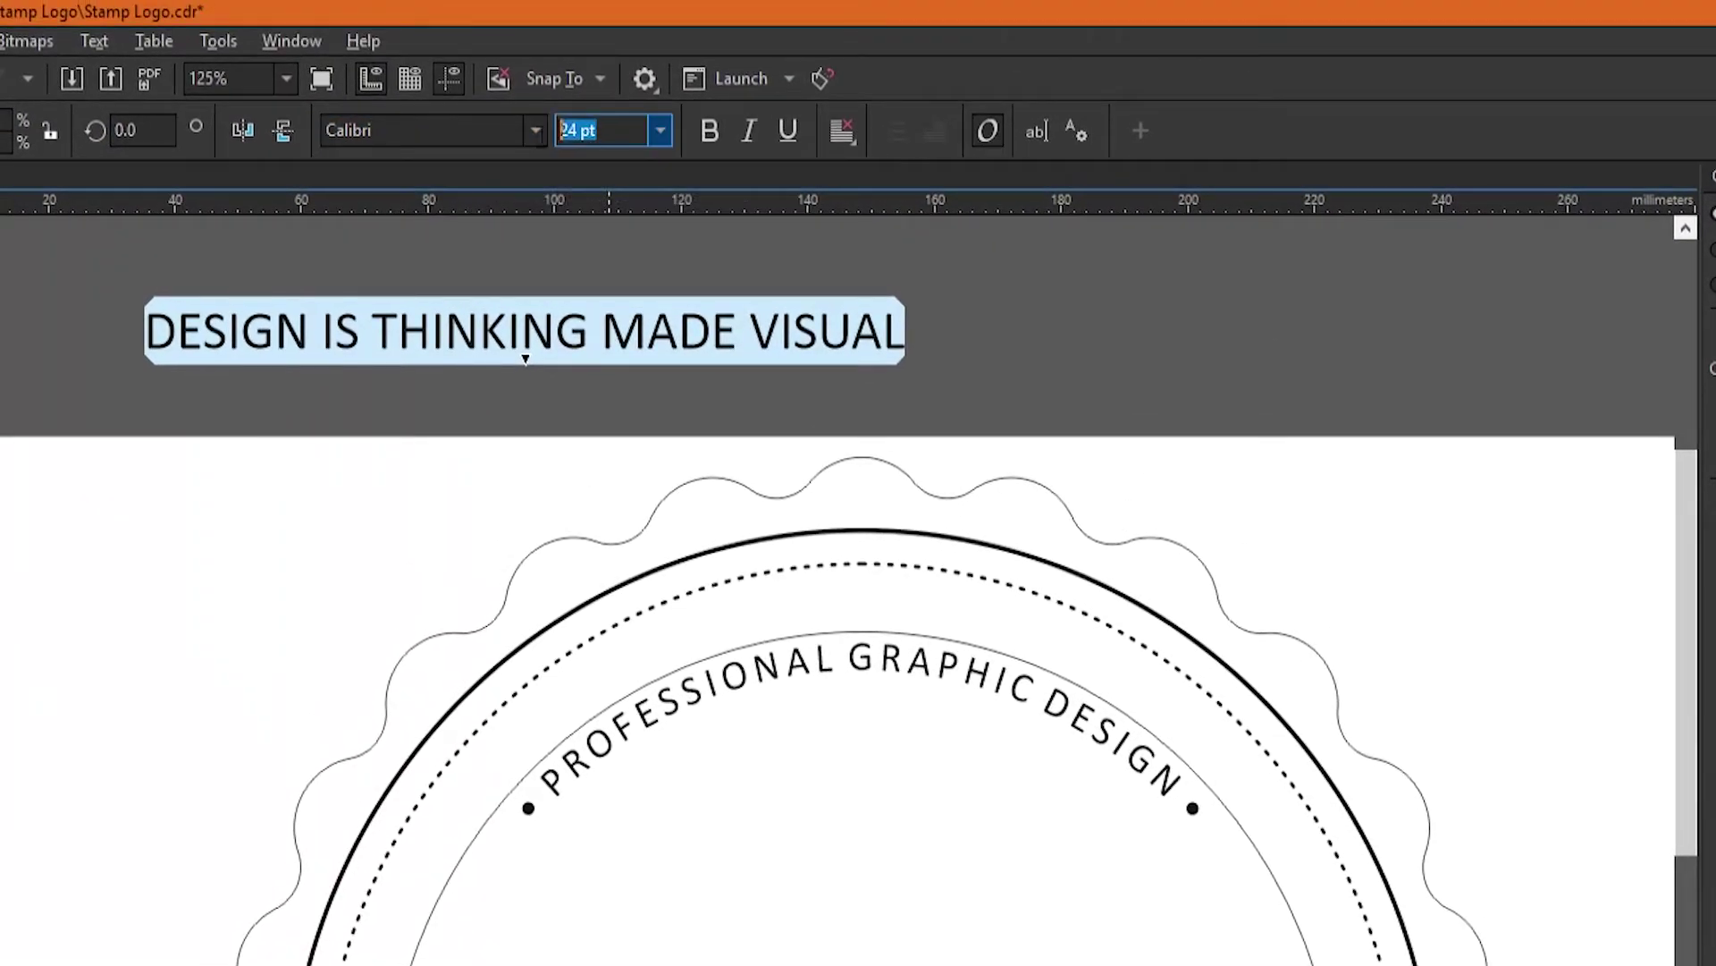
{"action": "type", "text": "14"}
{"action": "key", "text": "Return"}
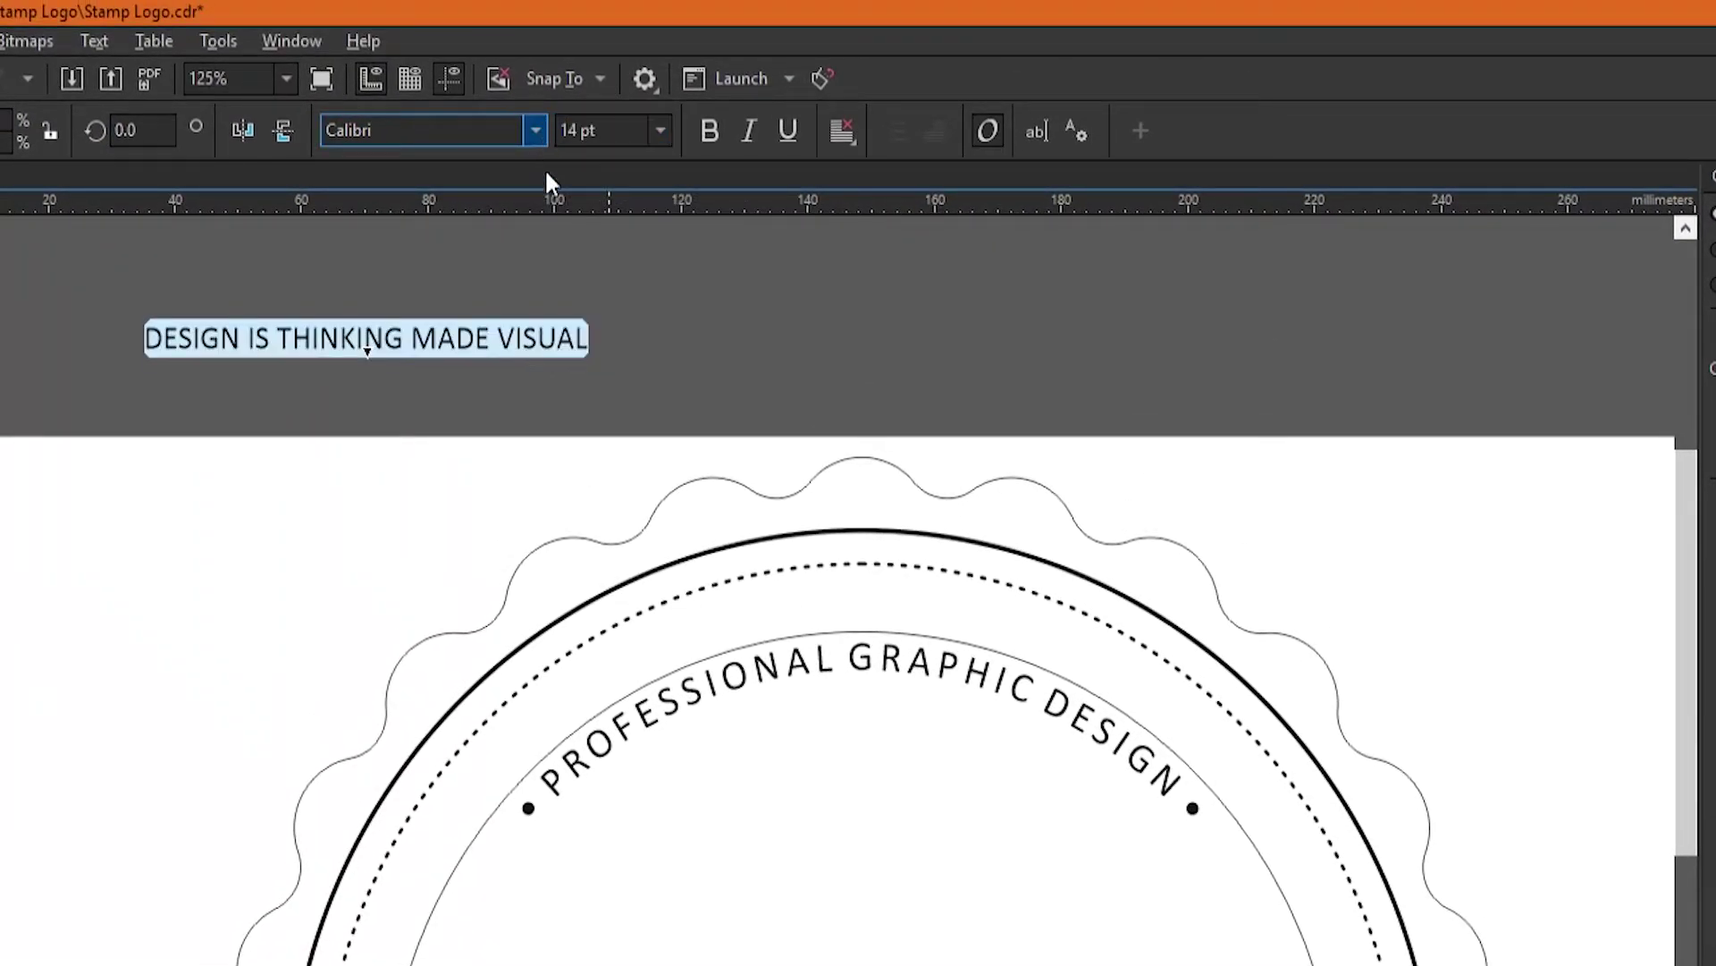
- Reselect the whole headline and enlarge it to 18 pt
{"action": "key", "text": "Escape"}
{"action": "left_click", "coordinate": [698, 689]}
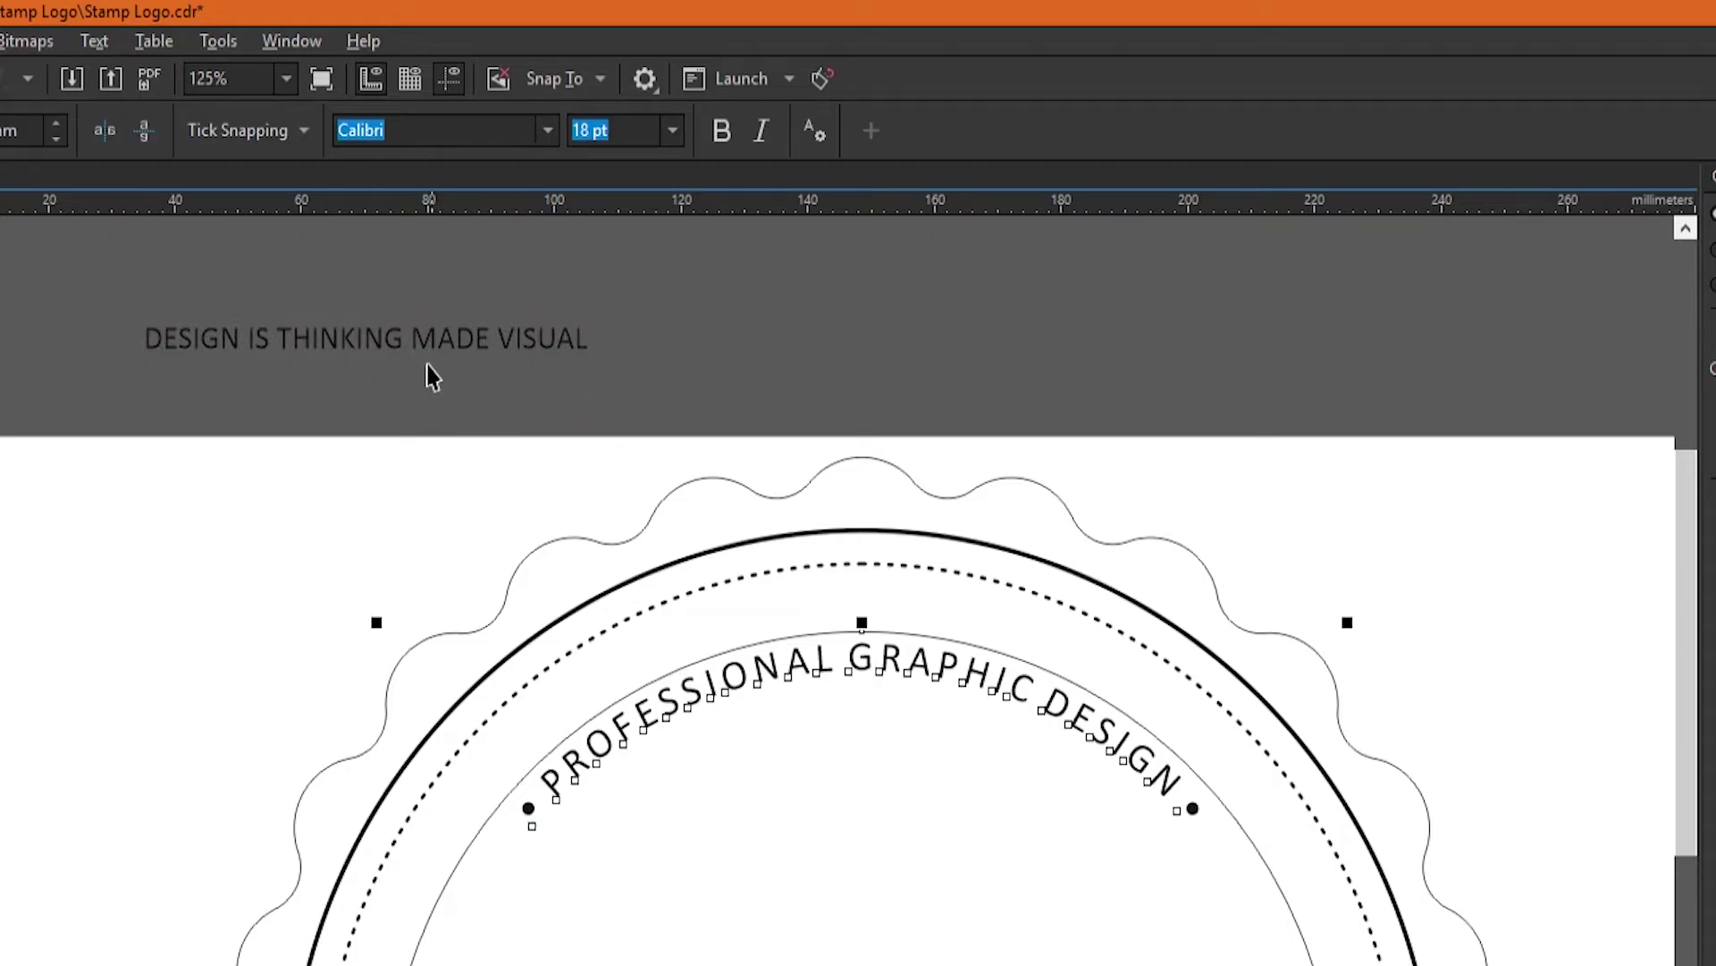
{"action": "left_click", "coordinate": [422, 337]}
{"action": "key", "text": "ctrl+a"}
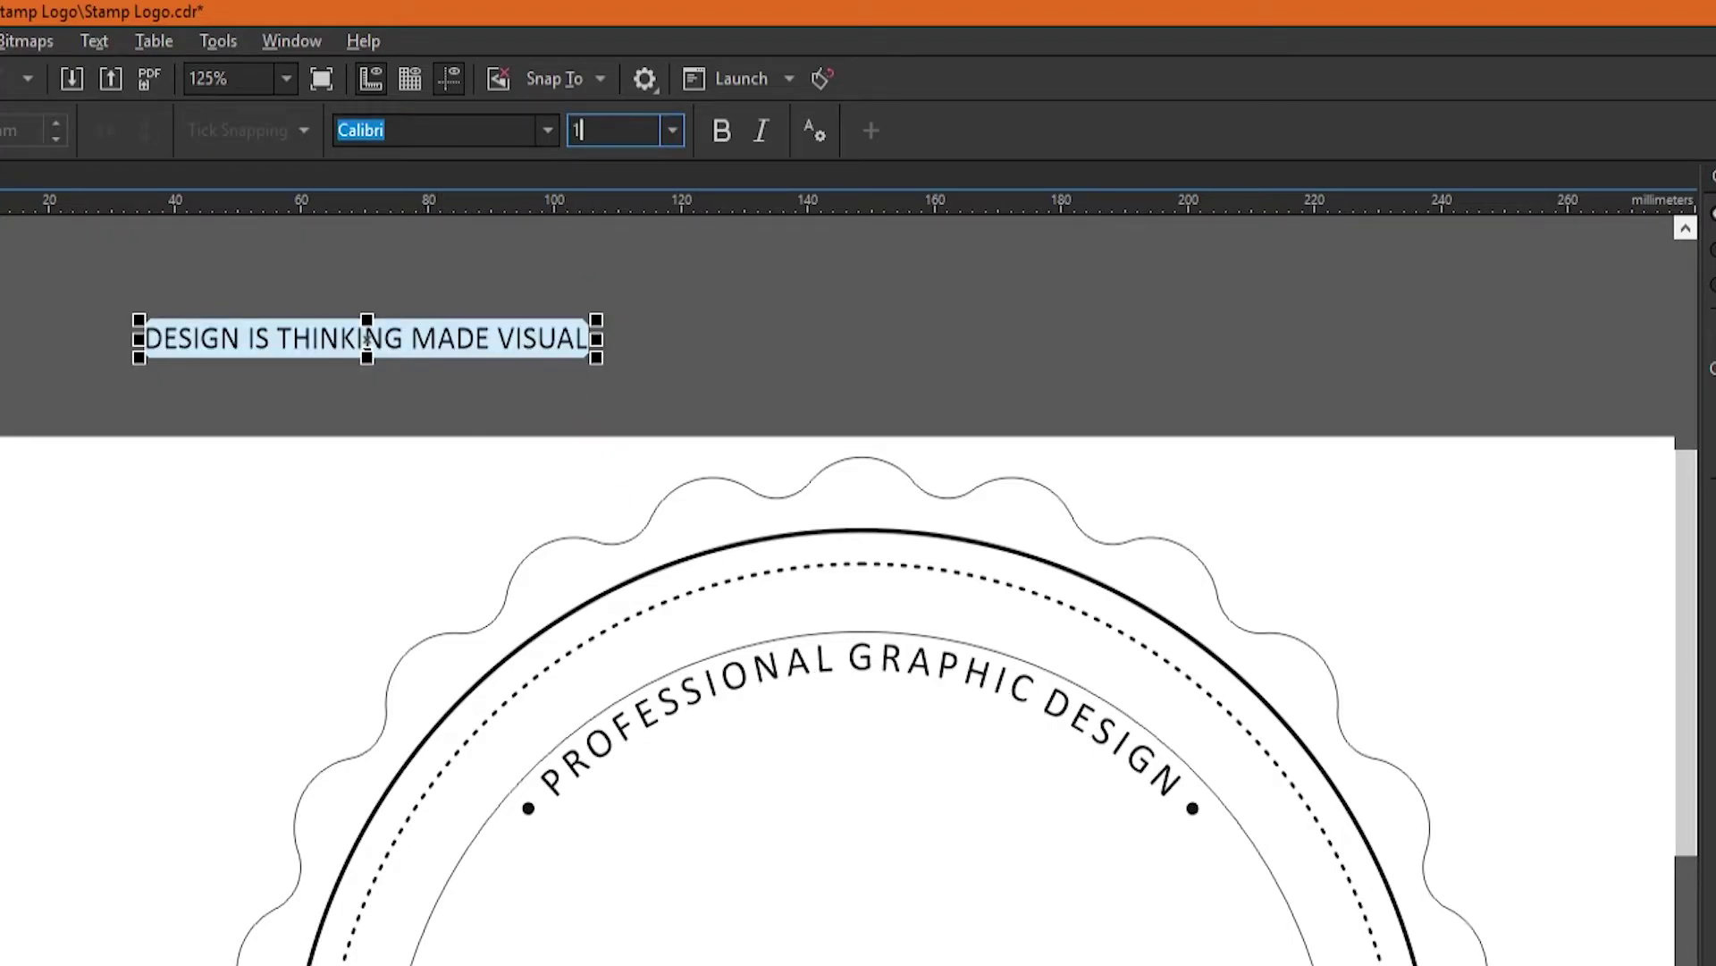
{"action": "type", "text": "8"}
{"action": "key", "text": "Return"}
{"action": "key", "text": "ctrl+space"}
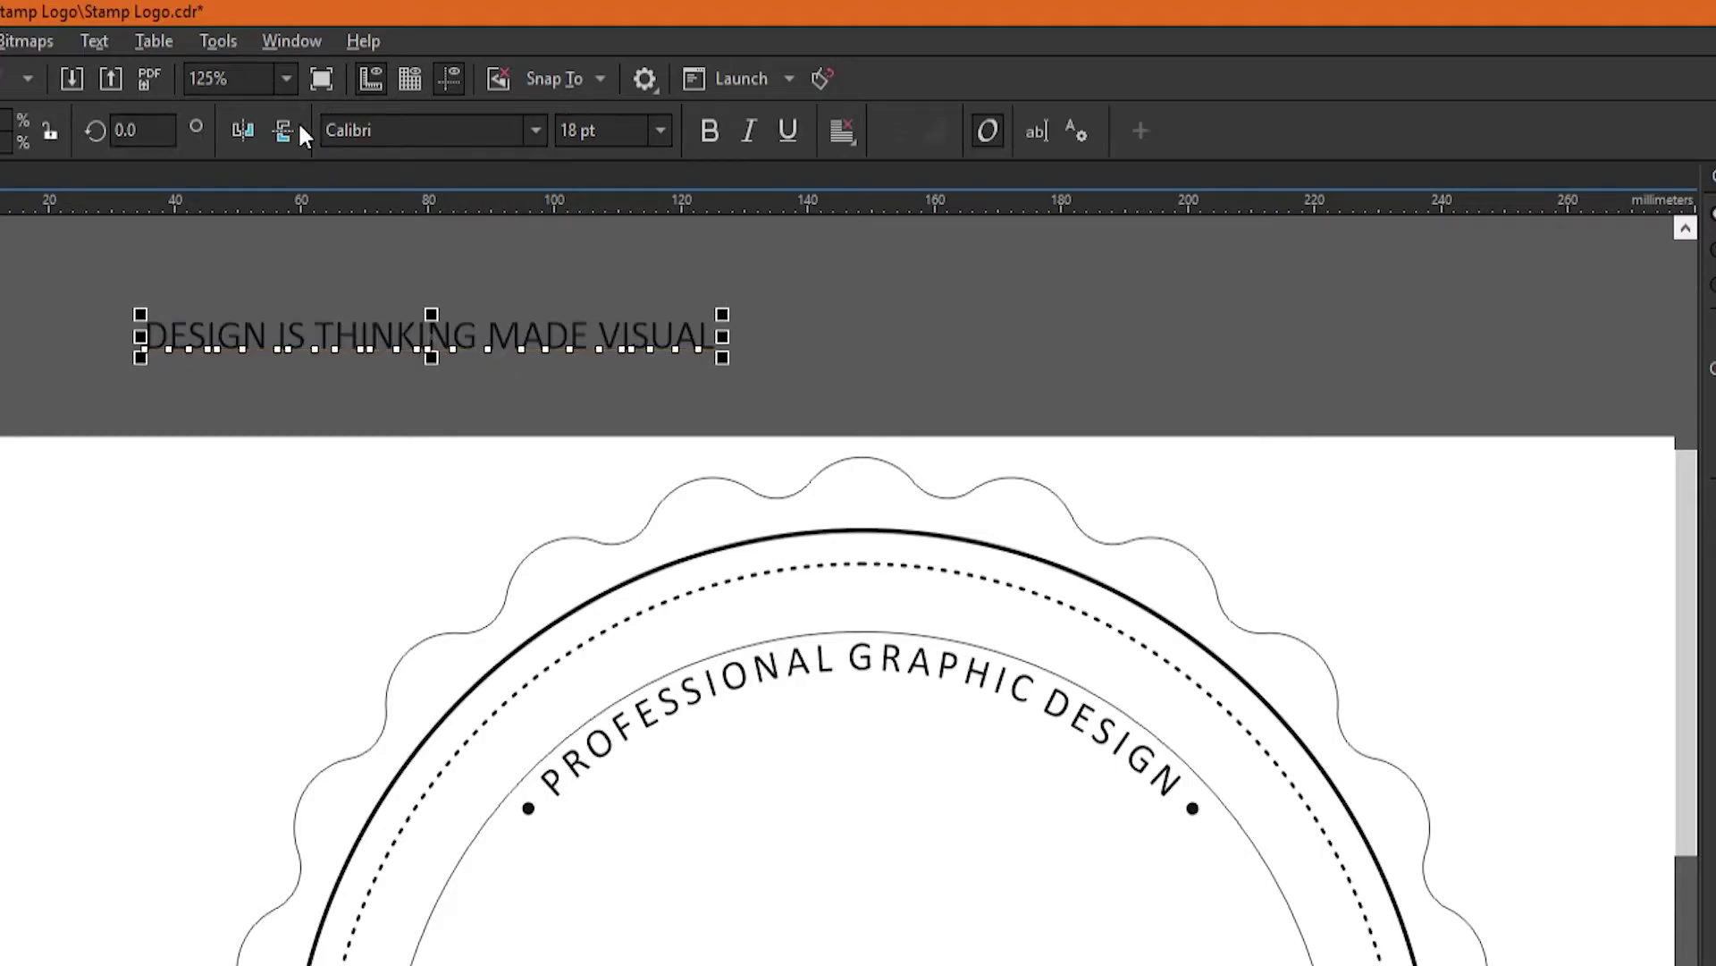
- Move the headline into the stamp and fit it to the bottom of the inner circle
{"action": "scroll", "coordinate": [230, 344], "scroll_direction": "down", "scroll_amount": 2}
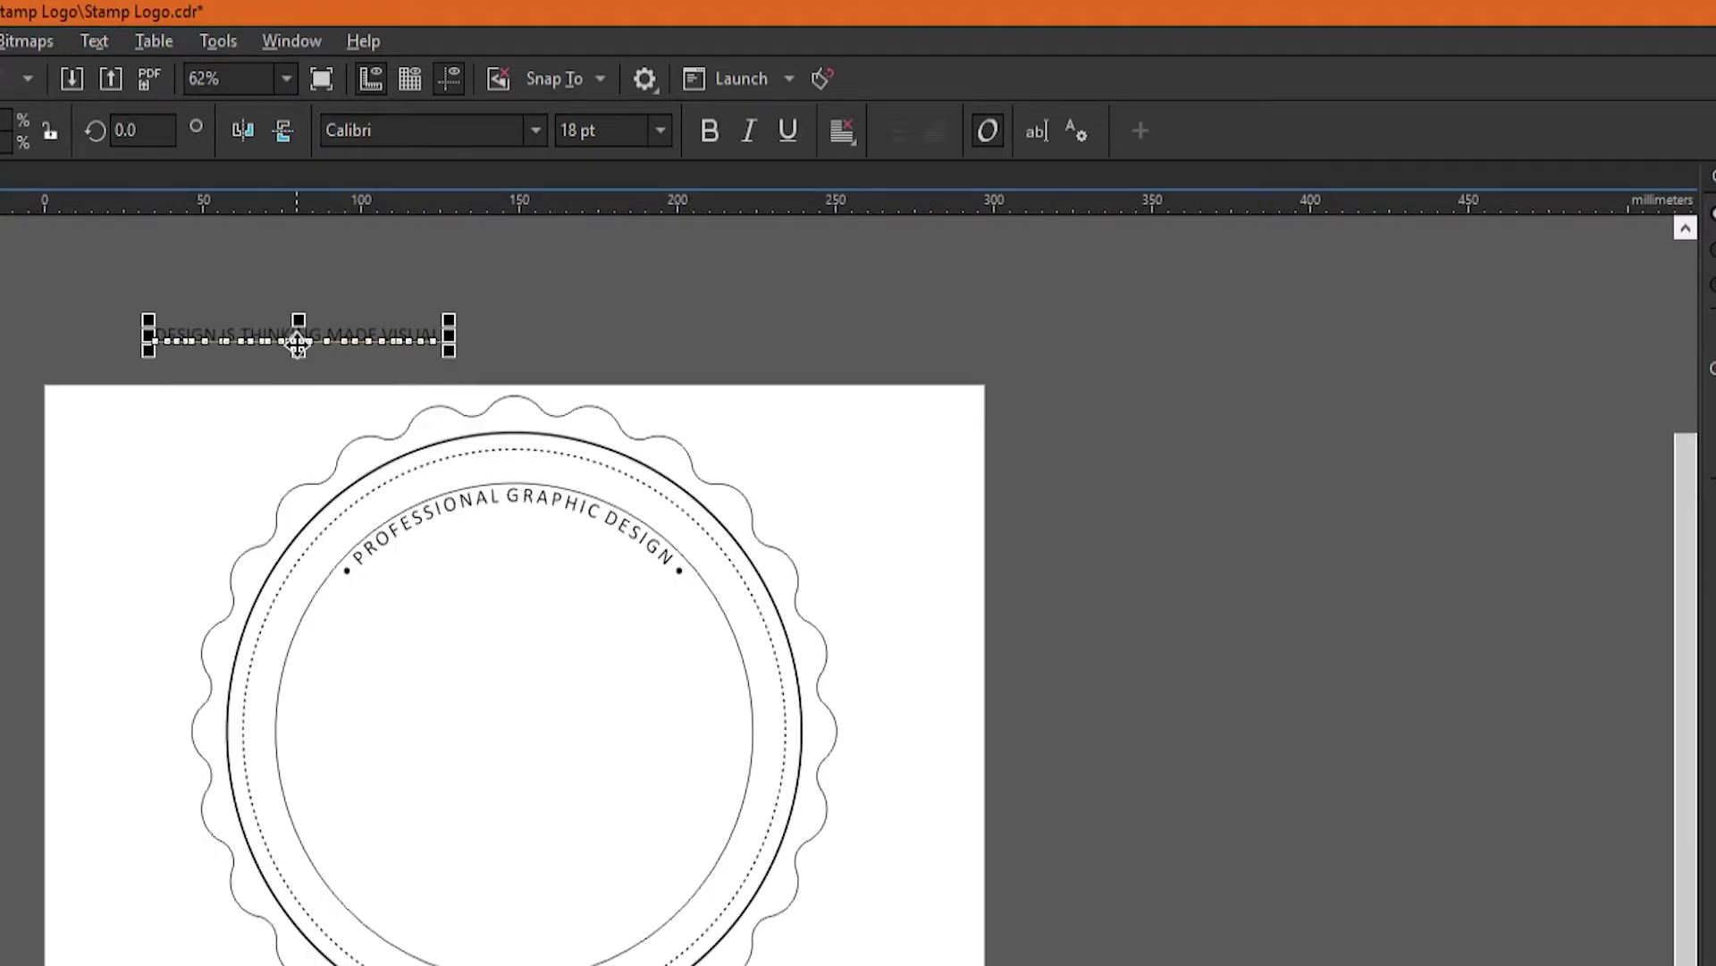
{"action": "mouse_move", "coordinate": [299, 337]}
{"action": "left_mouse_down"}
{"action": "mouse_move", "coordinate": [493, 722]}
{"action": "mouse_move", "coordinate": [515, 820]}
{"action": "left_mouse_up"}
{"action": "scroll", "coordinate": [339, 420], "scroll_direction": "up", "scroll_amount": 2}
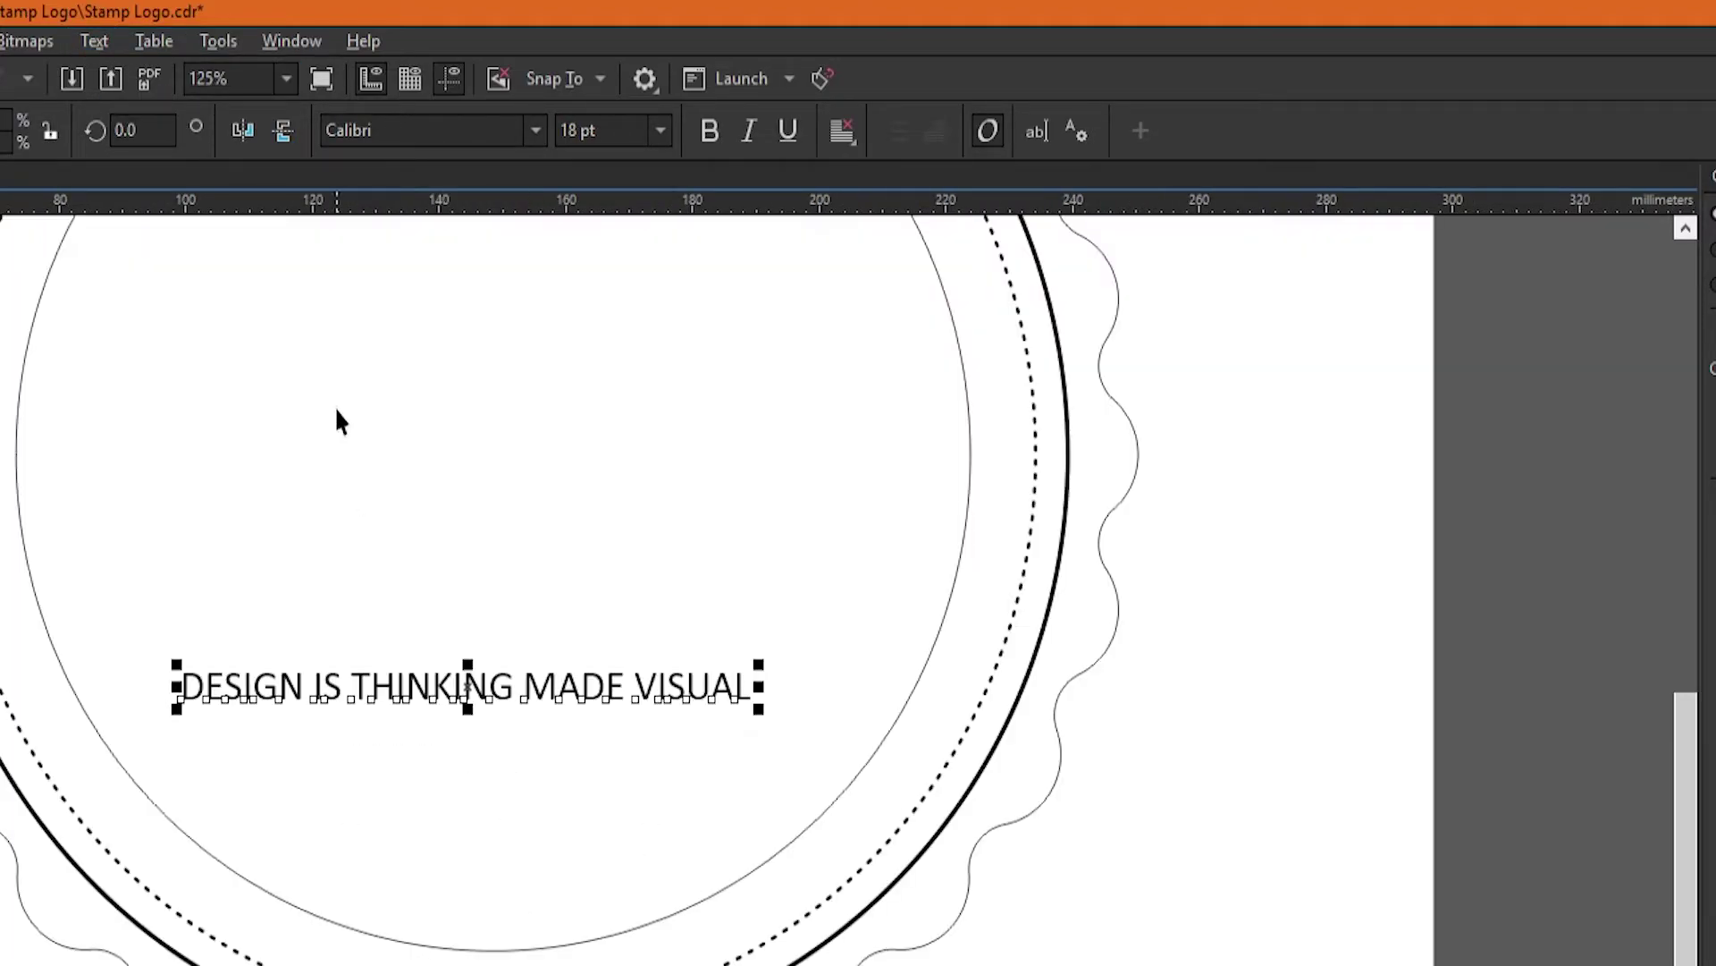
{"action": "left_click", "coordinate": [93, 40]}
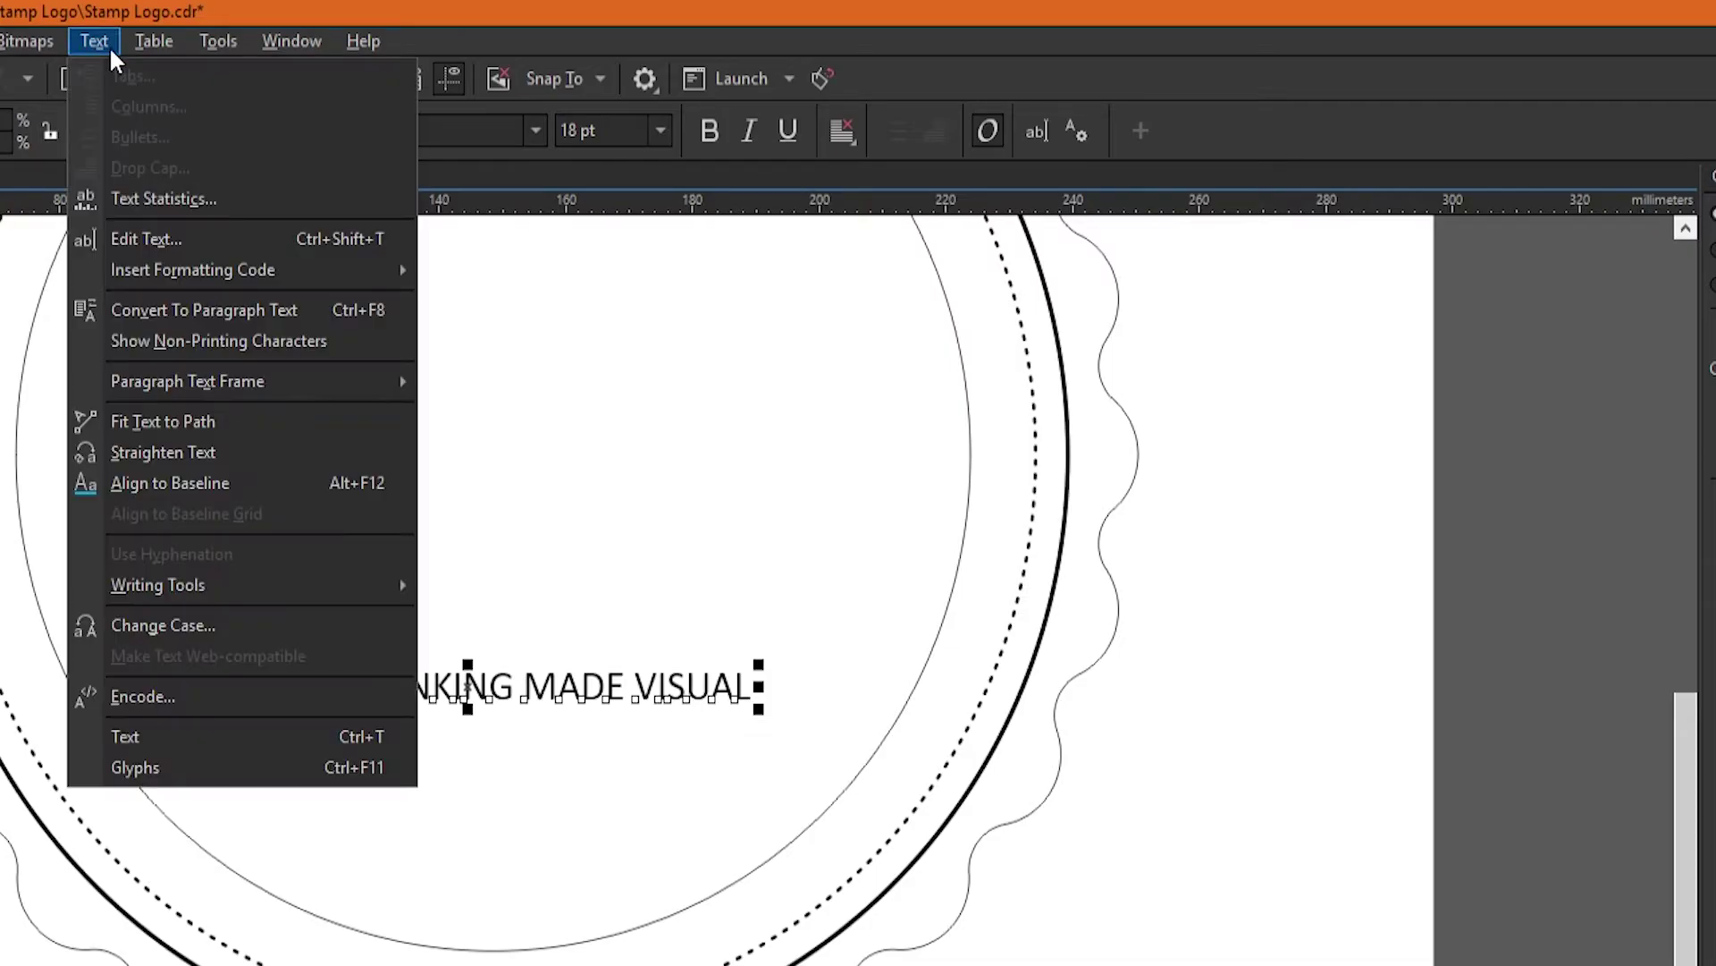
{"action": "left_click", "coordinate": [217, 434]}
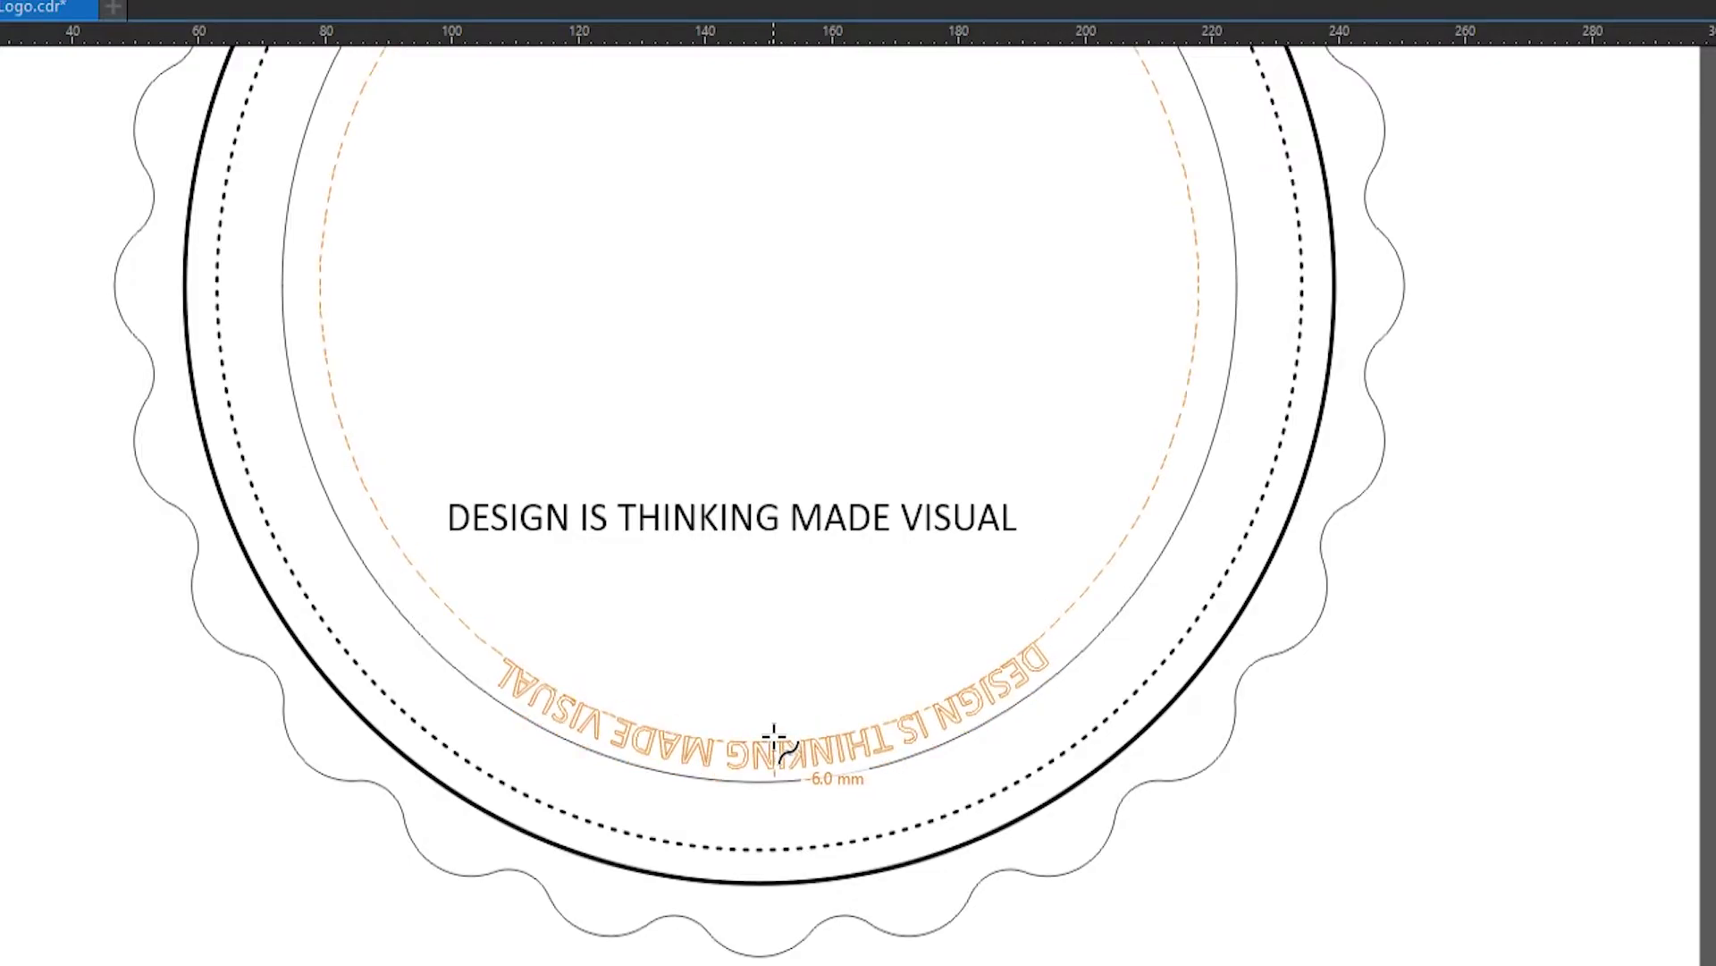
{"action": "left_click", "coordinate": [774, 739]}
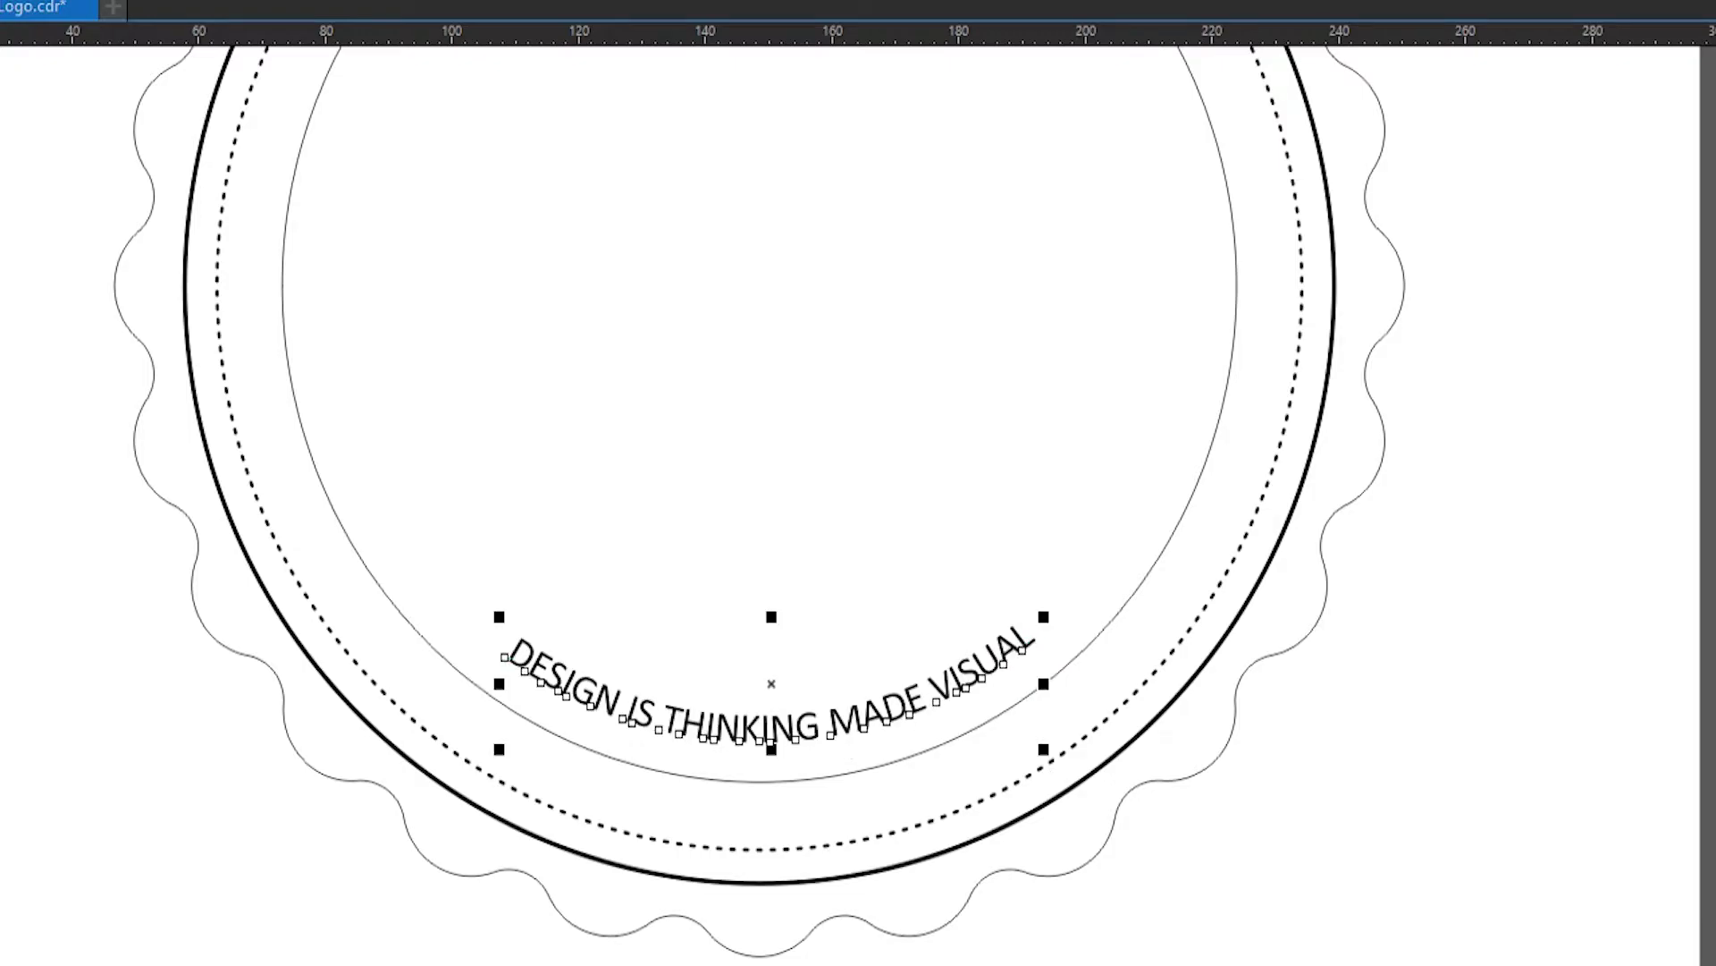
- Adjust the curved headline's offset so it sits just inside and centred along the bottom
{"action": "left_click_drag", "start_coordinate": [774, 685], "coordinate": [776, 728]}
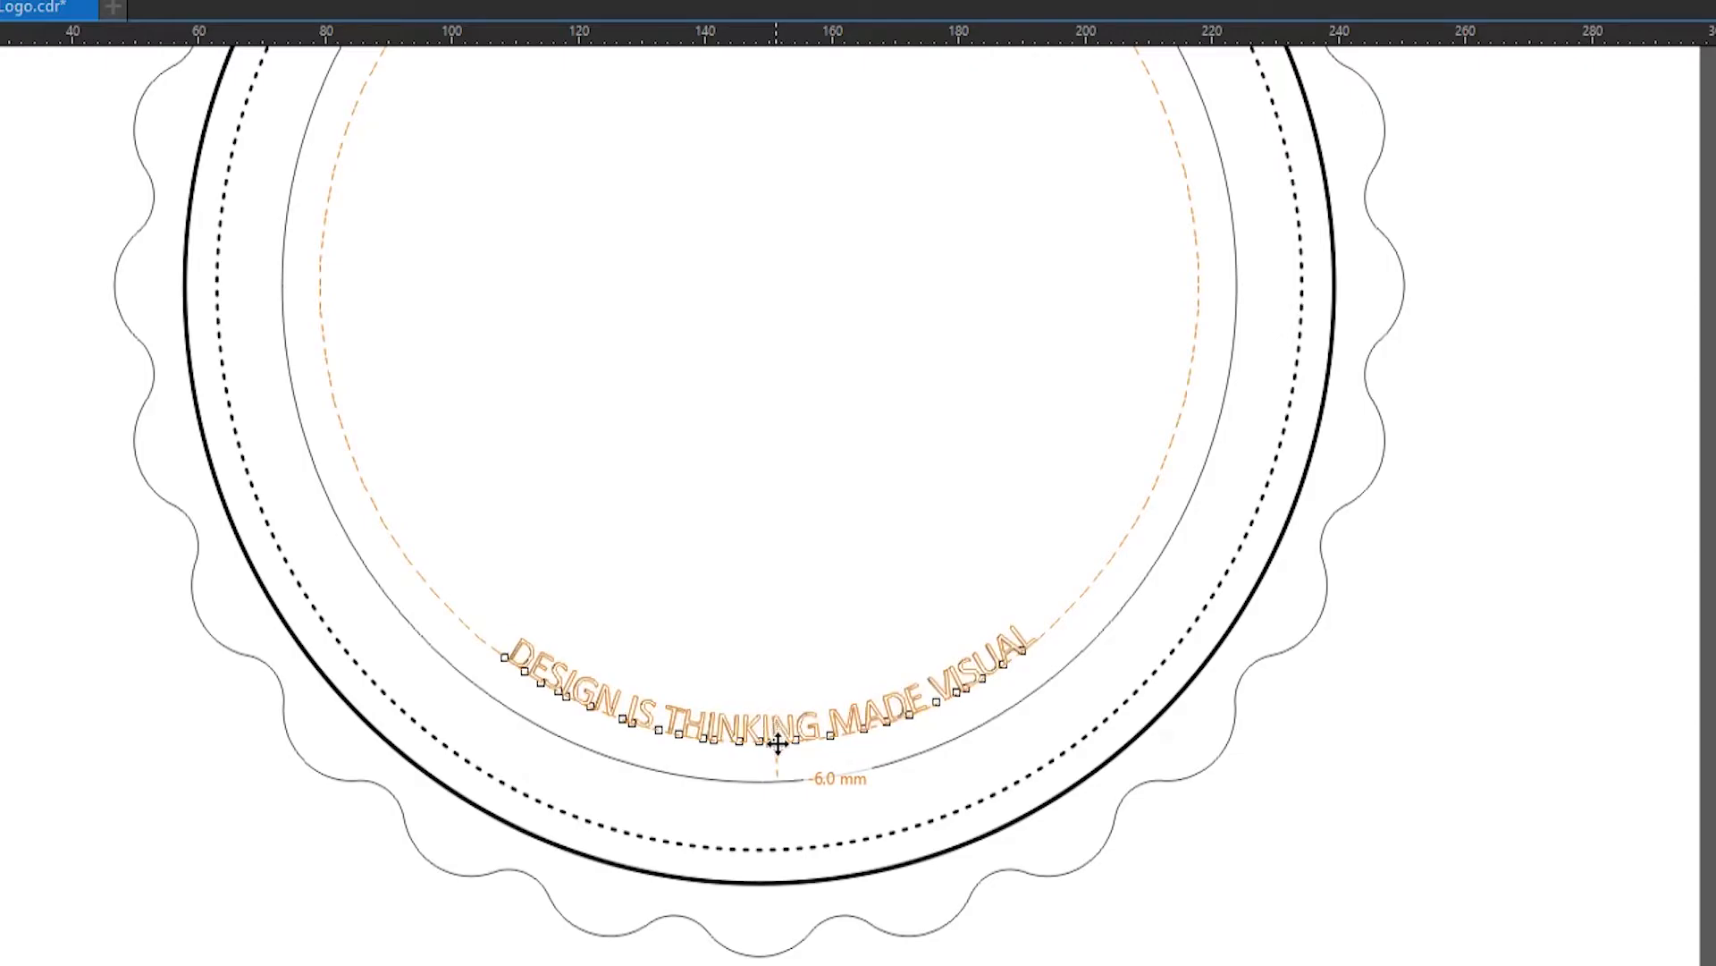
{"action": "left_click_drag", "start_coordinate": [776, 744], "coordinate": [774, 760]}
{"action": "scroll", "coordinate": [771, 733], "scroll_direction": "up", "scroll_amount": 2}
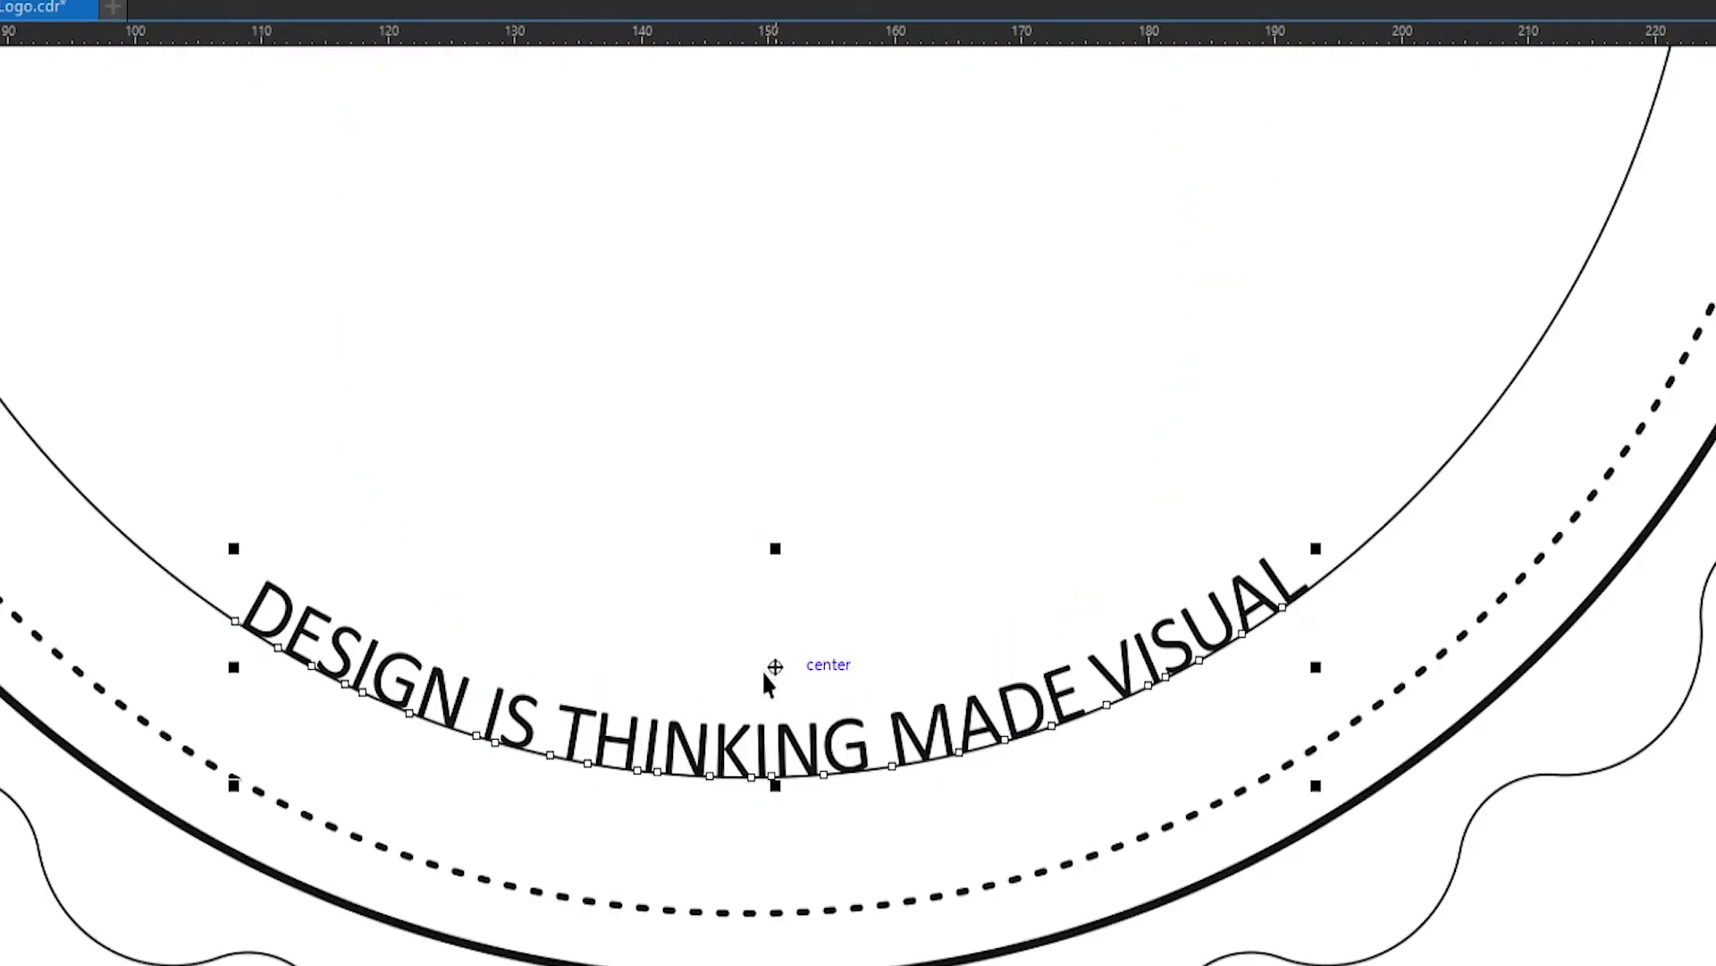
{"action": "left_click_drag", "start_coordinate": [766, 677], "coordinate": [781, 625]}
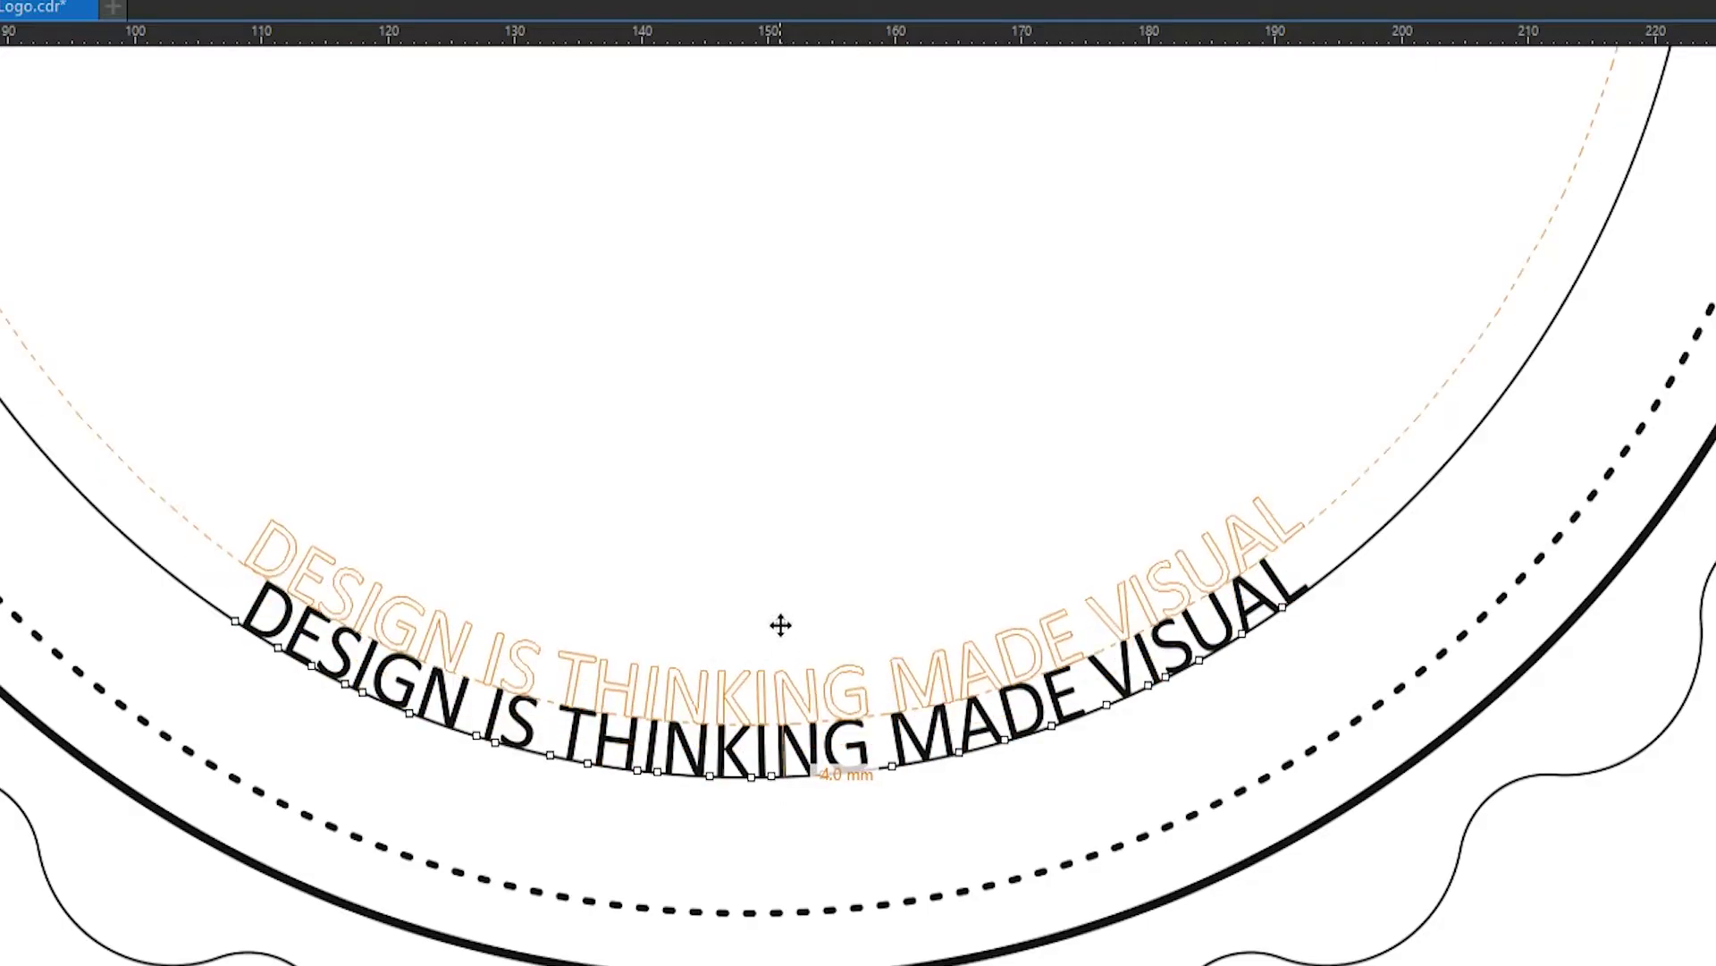
{"action": "mouse_move", "coordinate": [780, 625]}
{"action": "left_mouse_down"}
{"action": "mouse_move", "coordinate": [751, 630]}
{"action": "mouse_move", "coordinate": [756, 600]}
{"action": "left_mouse_up"}
- Widen the letter spacing of the bottom curved headline with the Shape tool
{"action": "scroll", "coordinate": [735, 712], "scroll_direction": "up", "scroll_amount": 3}
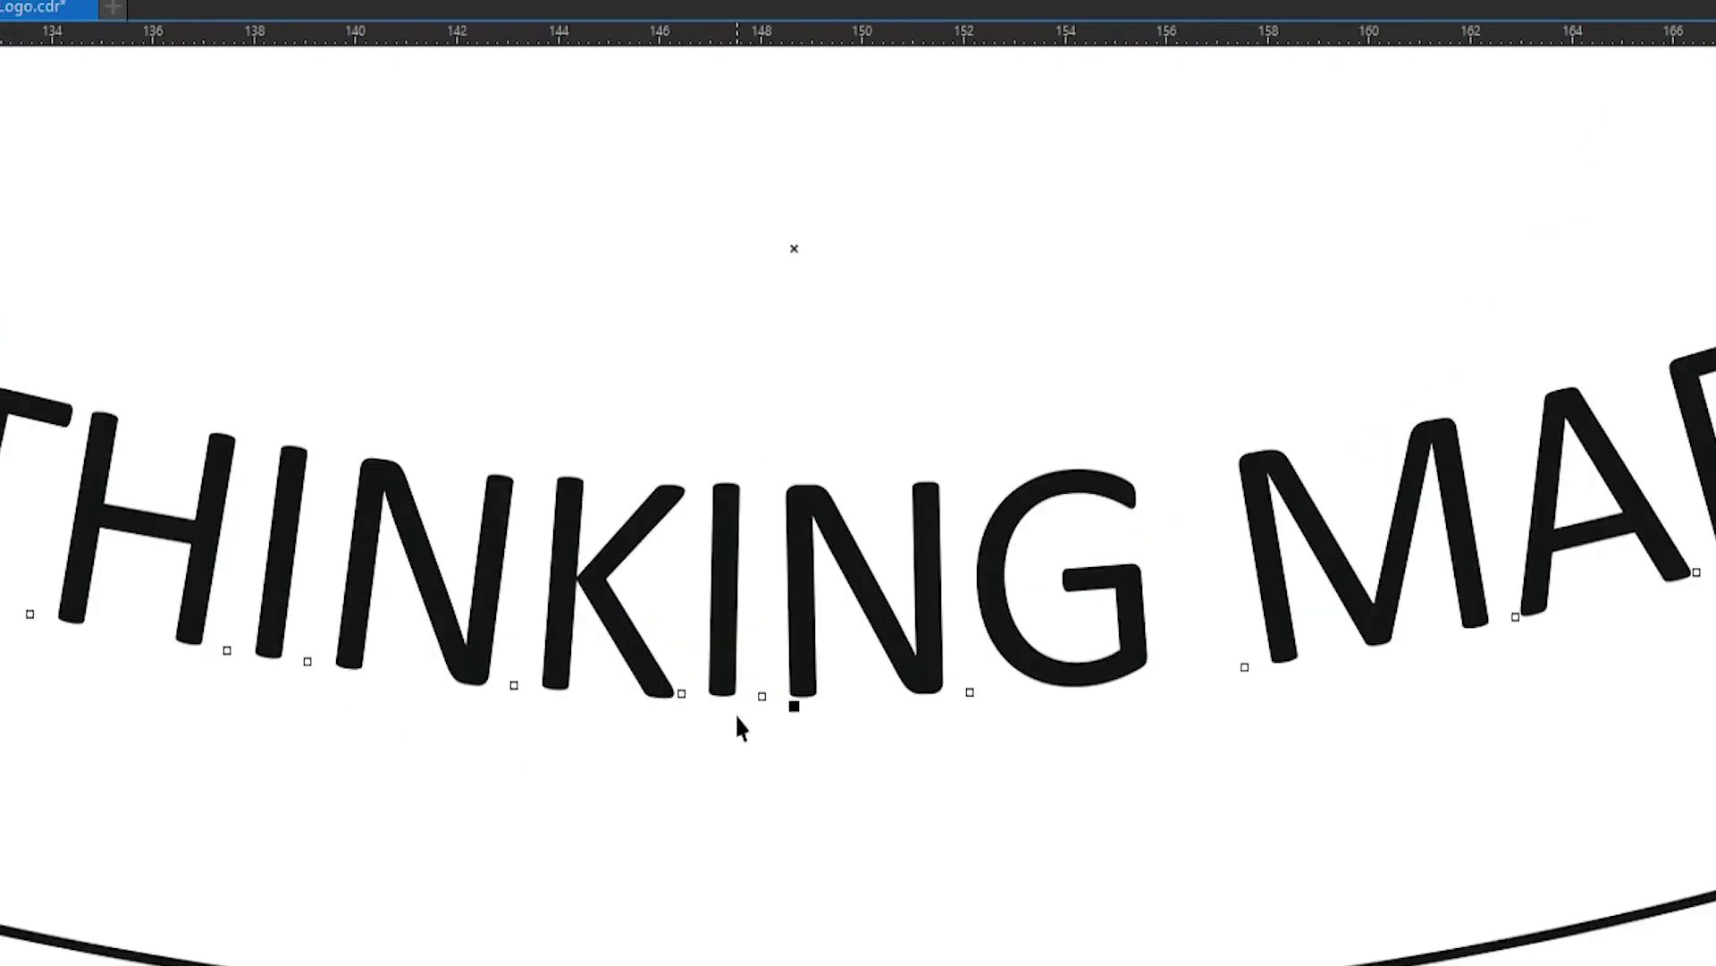
{"action": "scroll", "coordinate": [735, 712], "scroll_direction": "down", "scroll_amount": 6}
{"action": "left_click", "coordinate": [889, 779]}
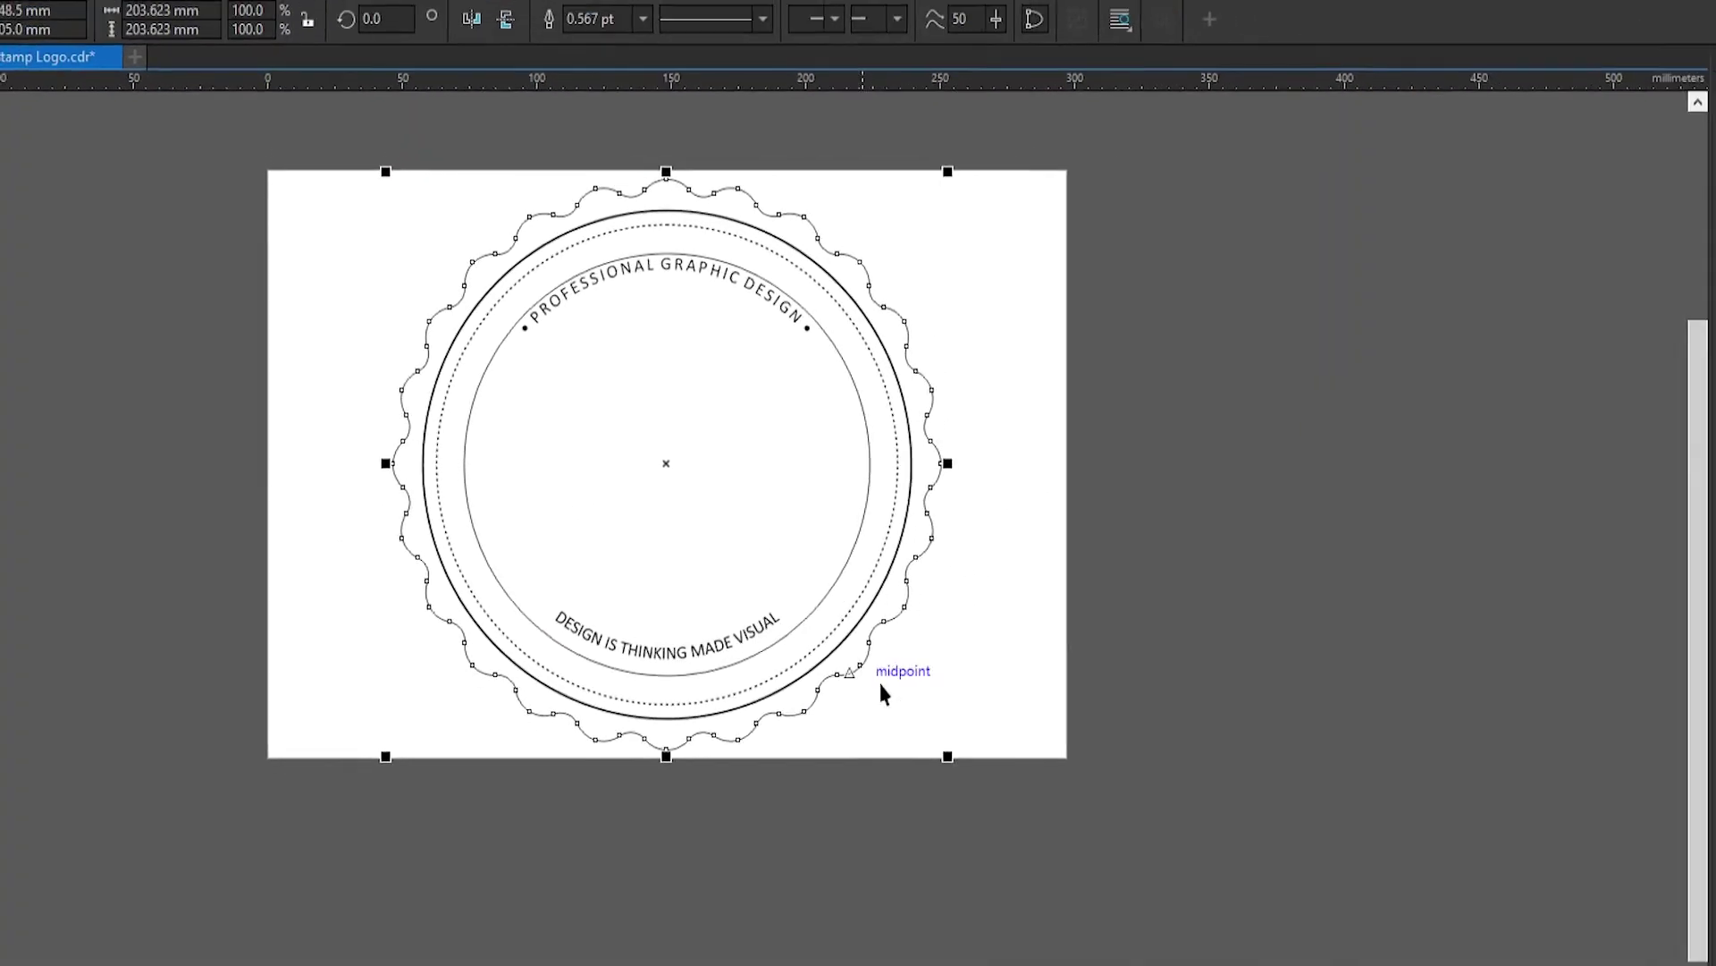
{"action": "scroll", "coordinate": [617, 602], "scroll_direction": "up", "scroll_amount": 2}
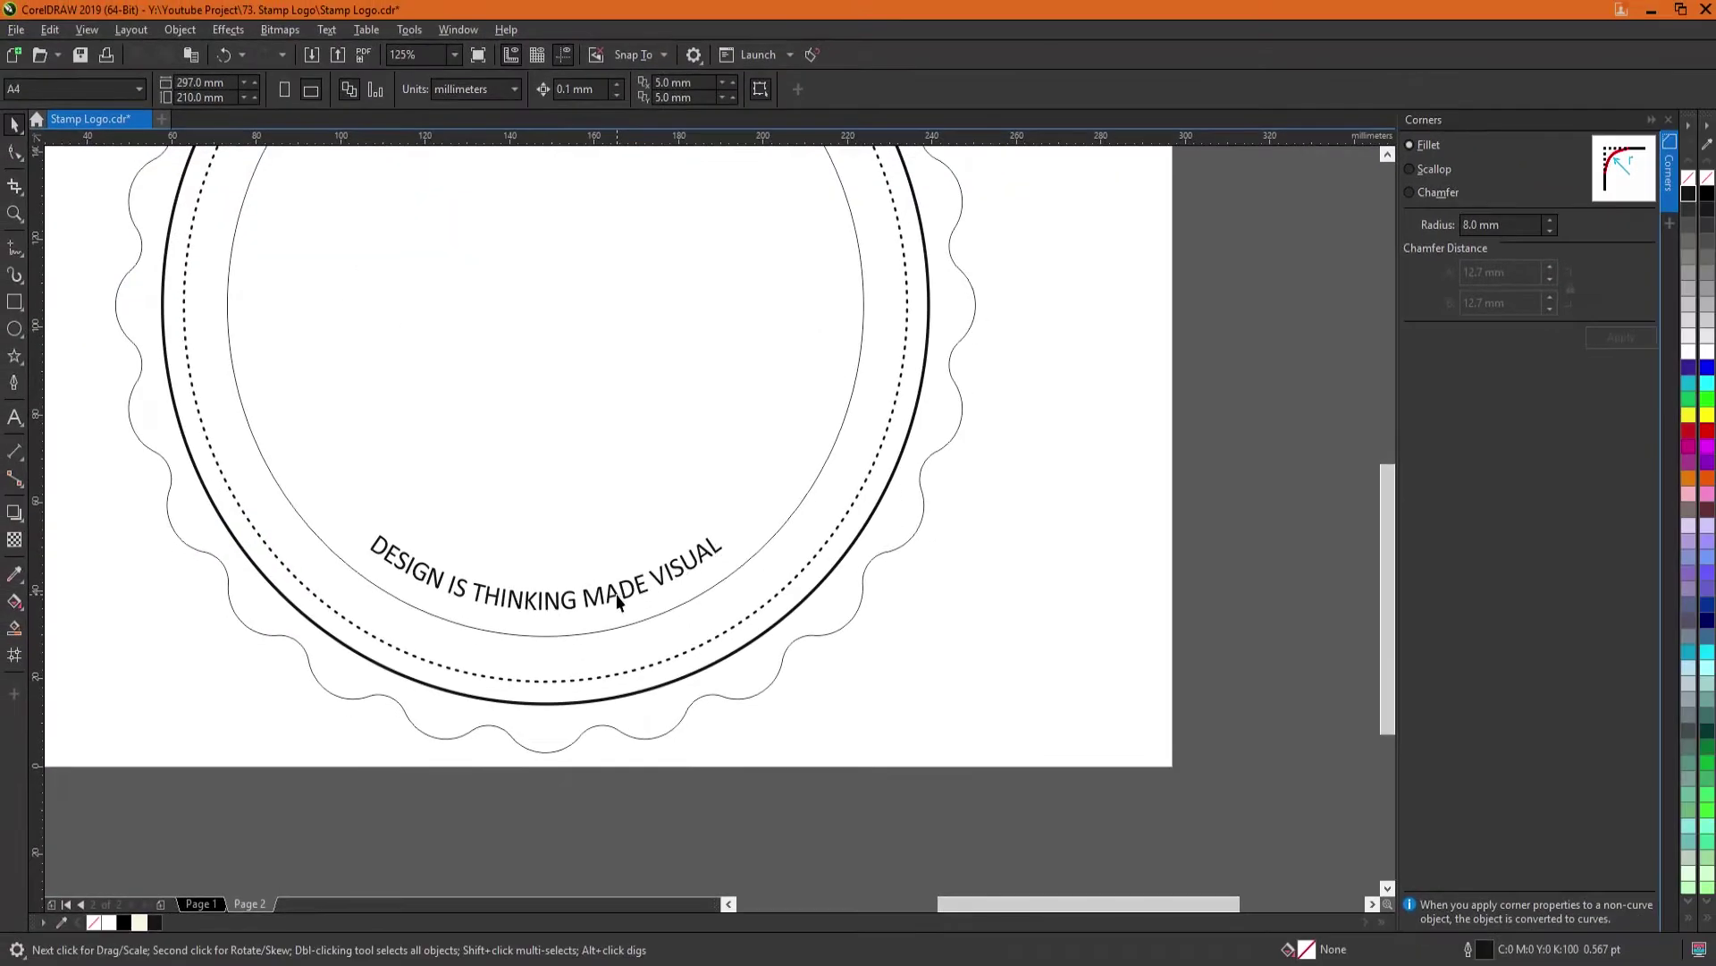
{"action": "left_click", "coordinate": [617, 601]}
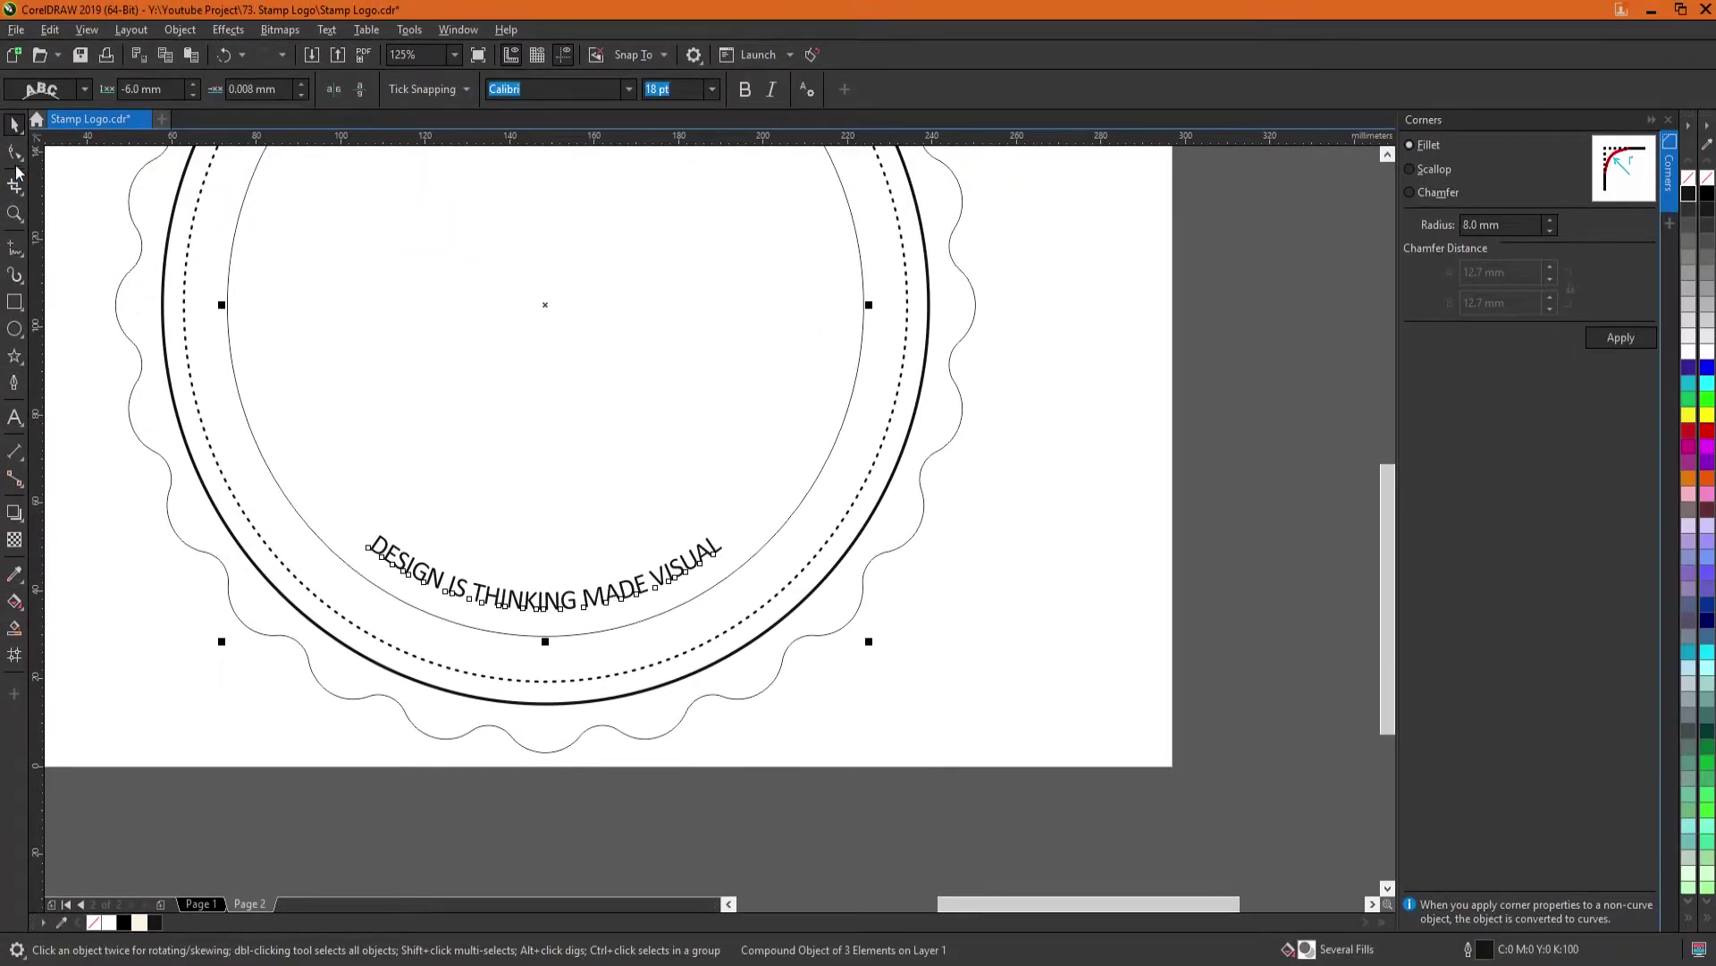
{"action": "left_click", "coordinate": [15, 152]}
{"action": "left_click", "coordinate": [721, 562]}
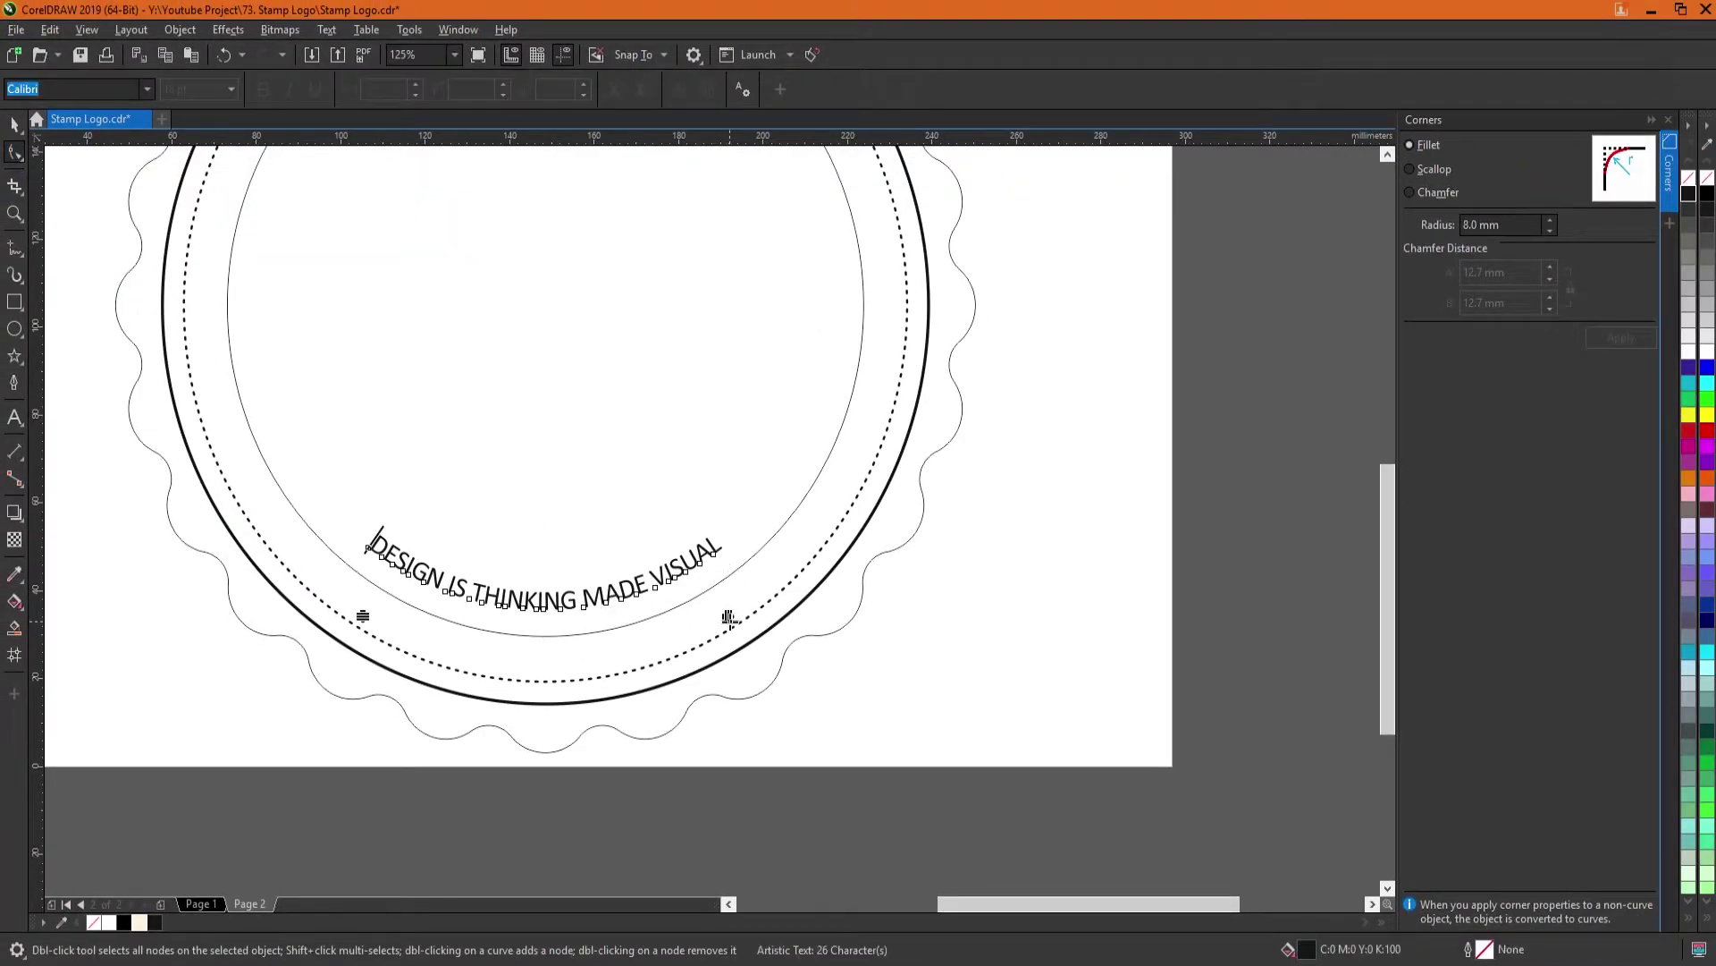
{"action": "mouse_move", "coordinate": [729, 617]}
{"action": "left_mouse_down"}
{"action": "mouse_move", "coordinate": [786, 613]}
{"action": "mouse_move", "coordinate": [762, 615]}
{"action": "left_mouse_up"}
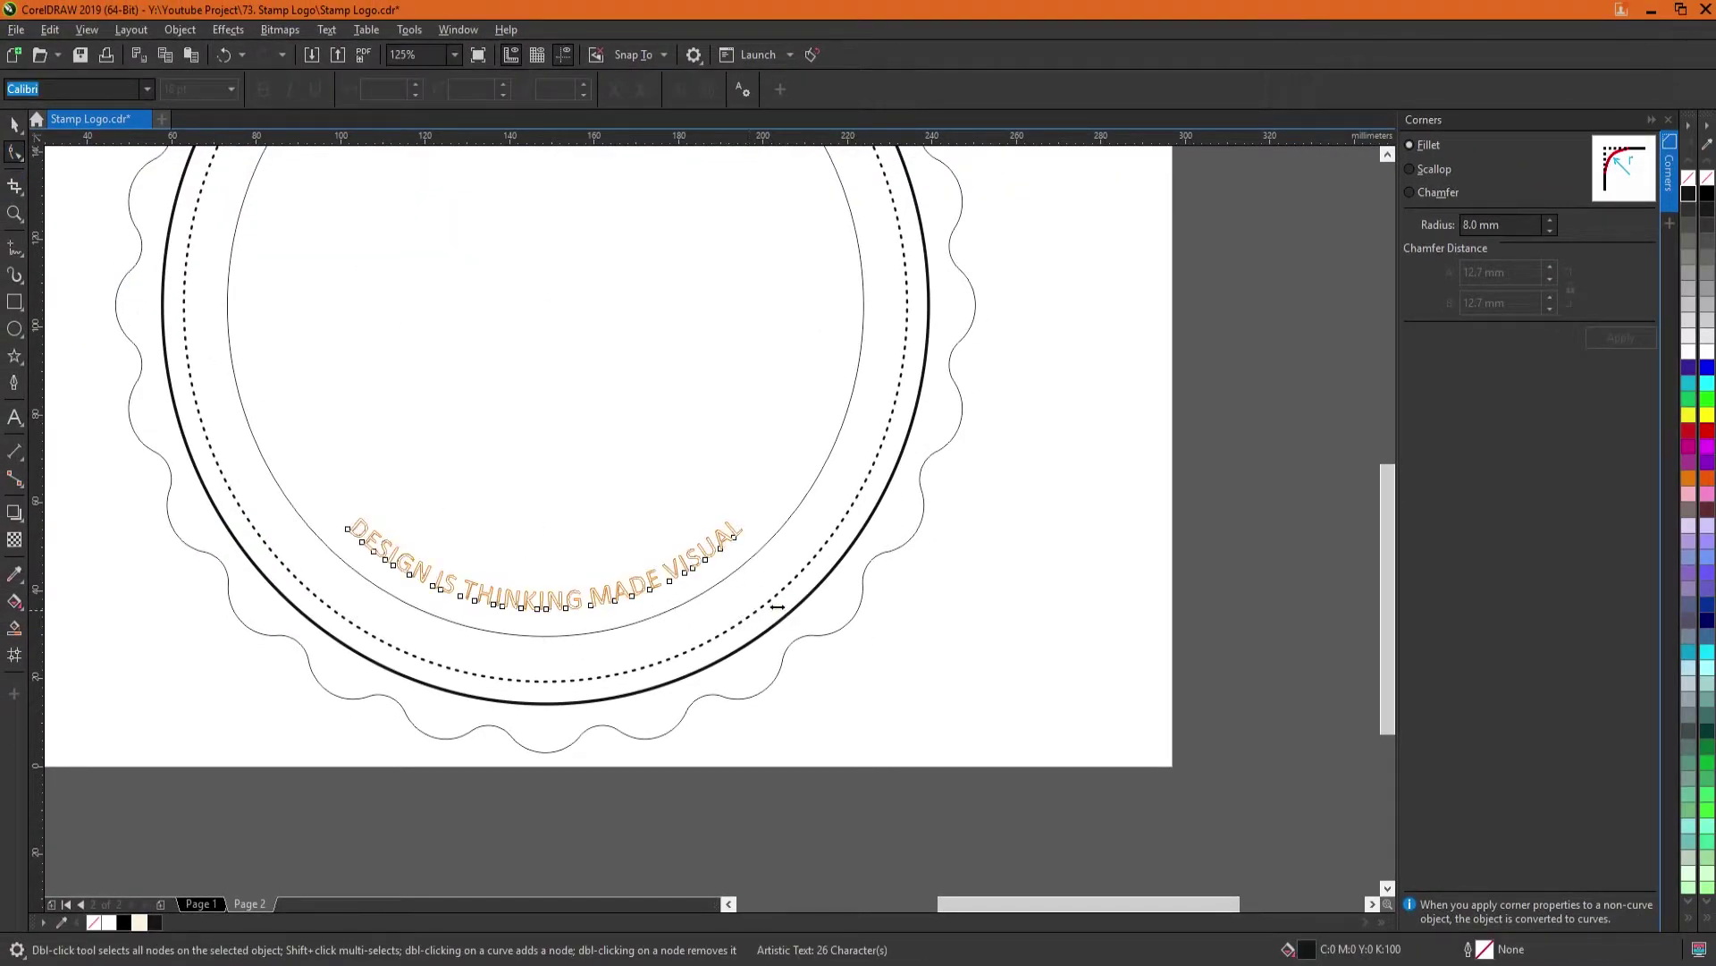
{"action": "key", "text": "space"}
{"action": "left_click", "coordinate": [917, 630]}
- Make the curved texts bold
{"action": "scroll", "coordinate": [701, 672], "scroll_direction": "down", "scroll_amount": 2}
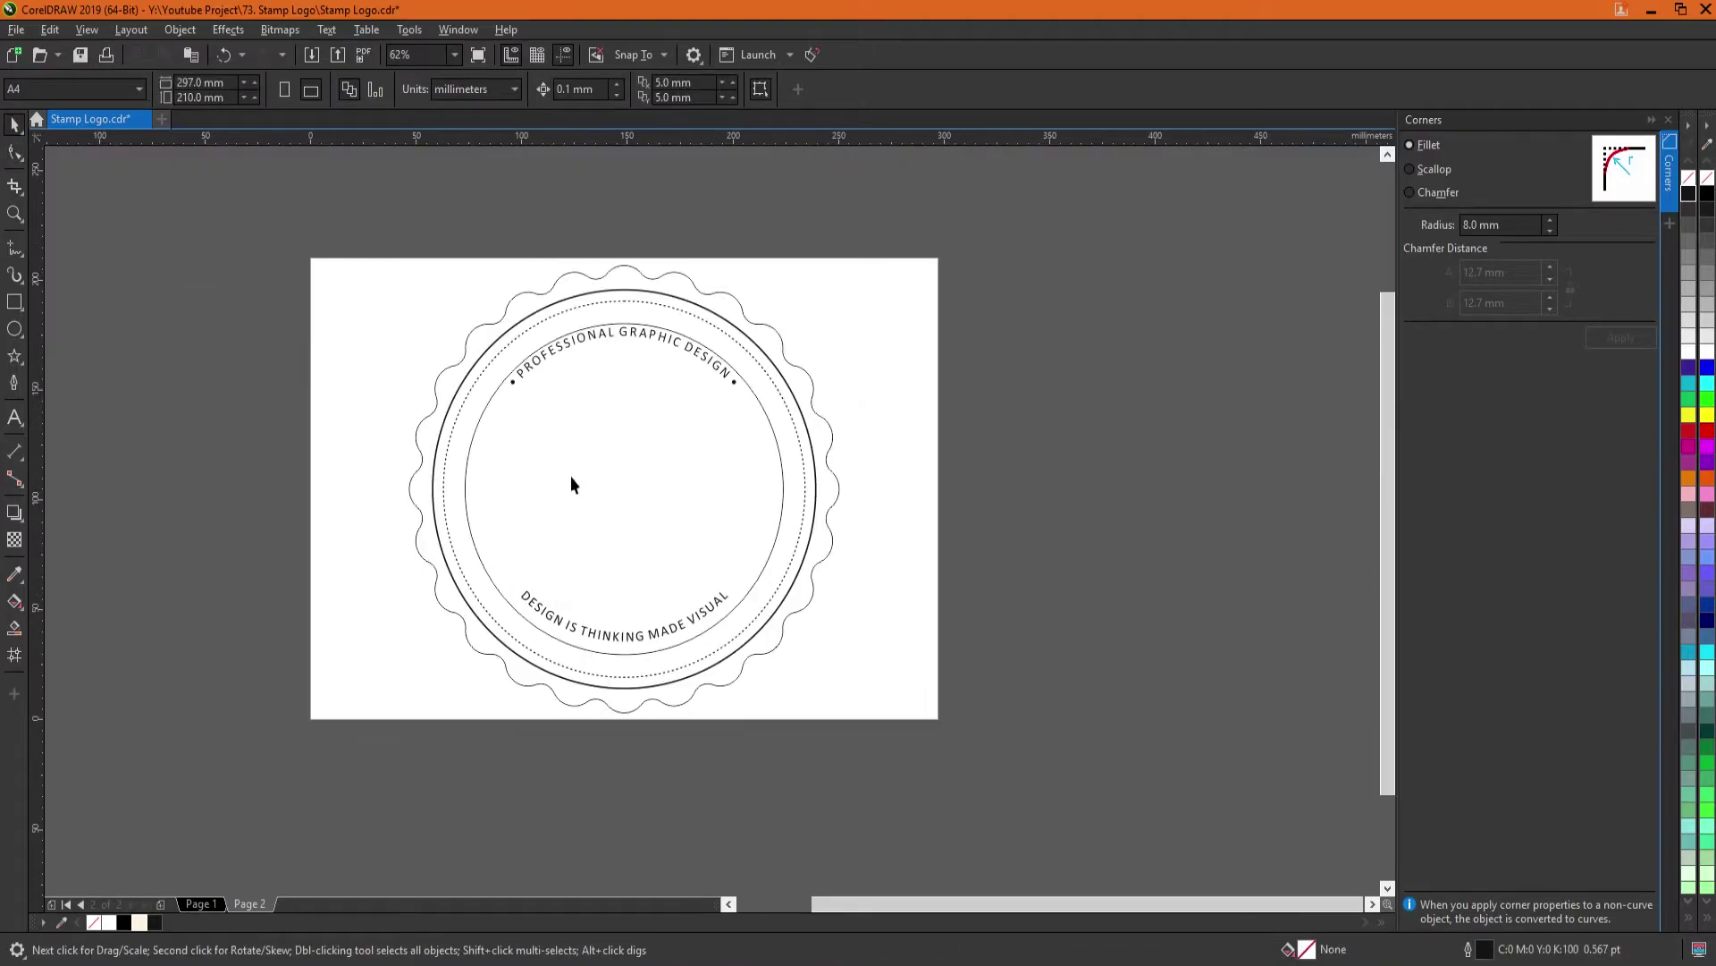
{"action": "left_click", "coordinate": [668, 505]}
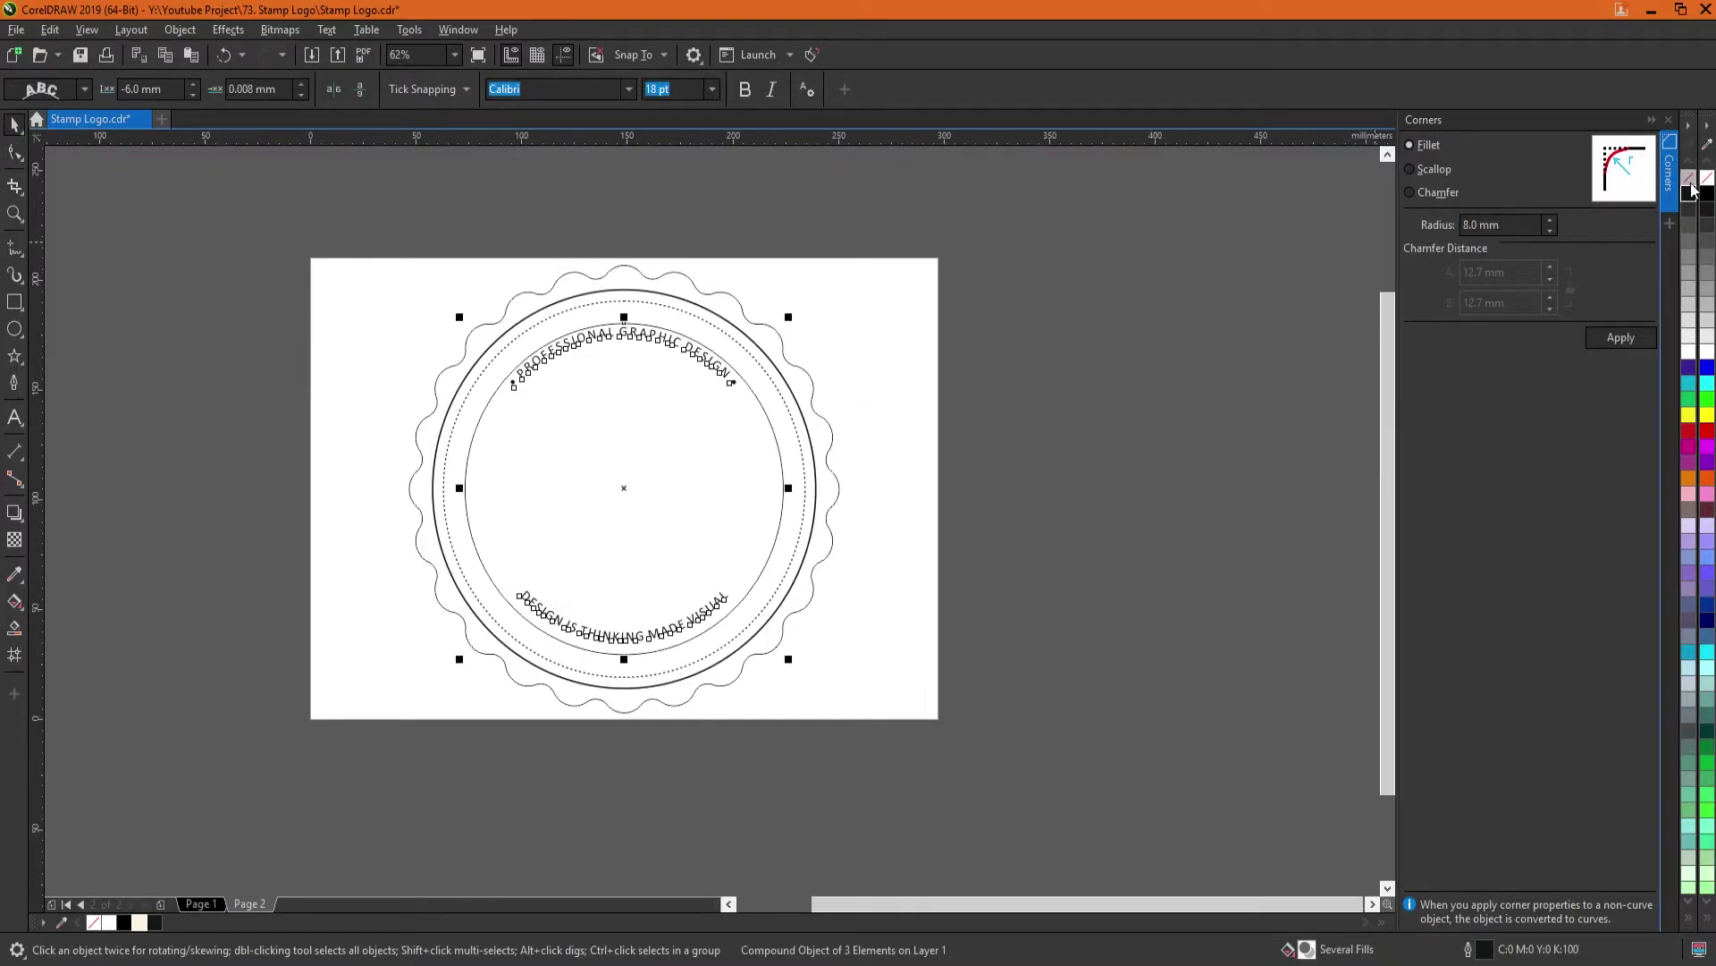
{"action": "left_click", "coordinate": [1023, 413]}
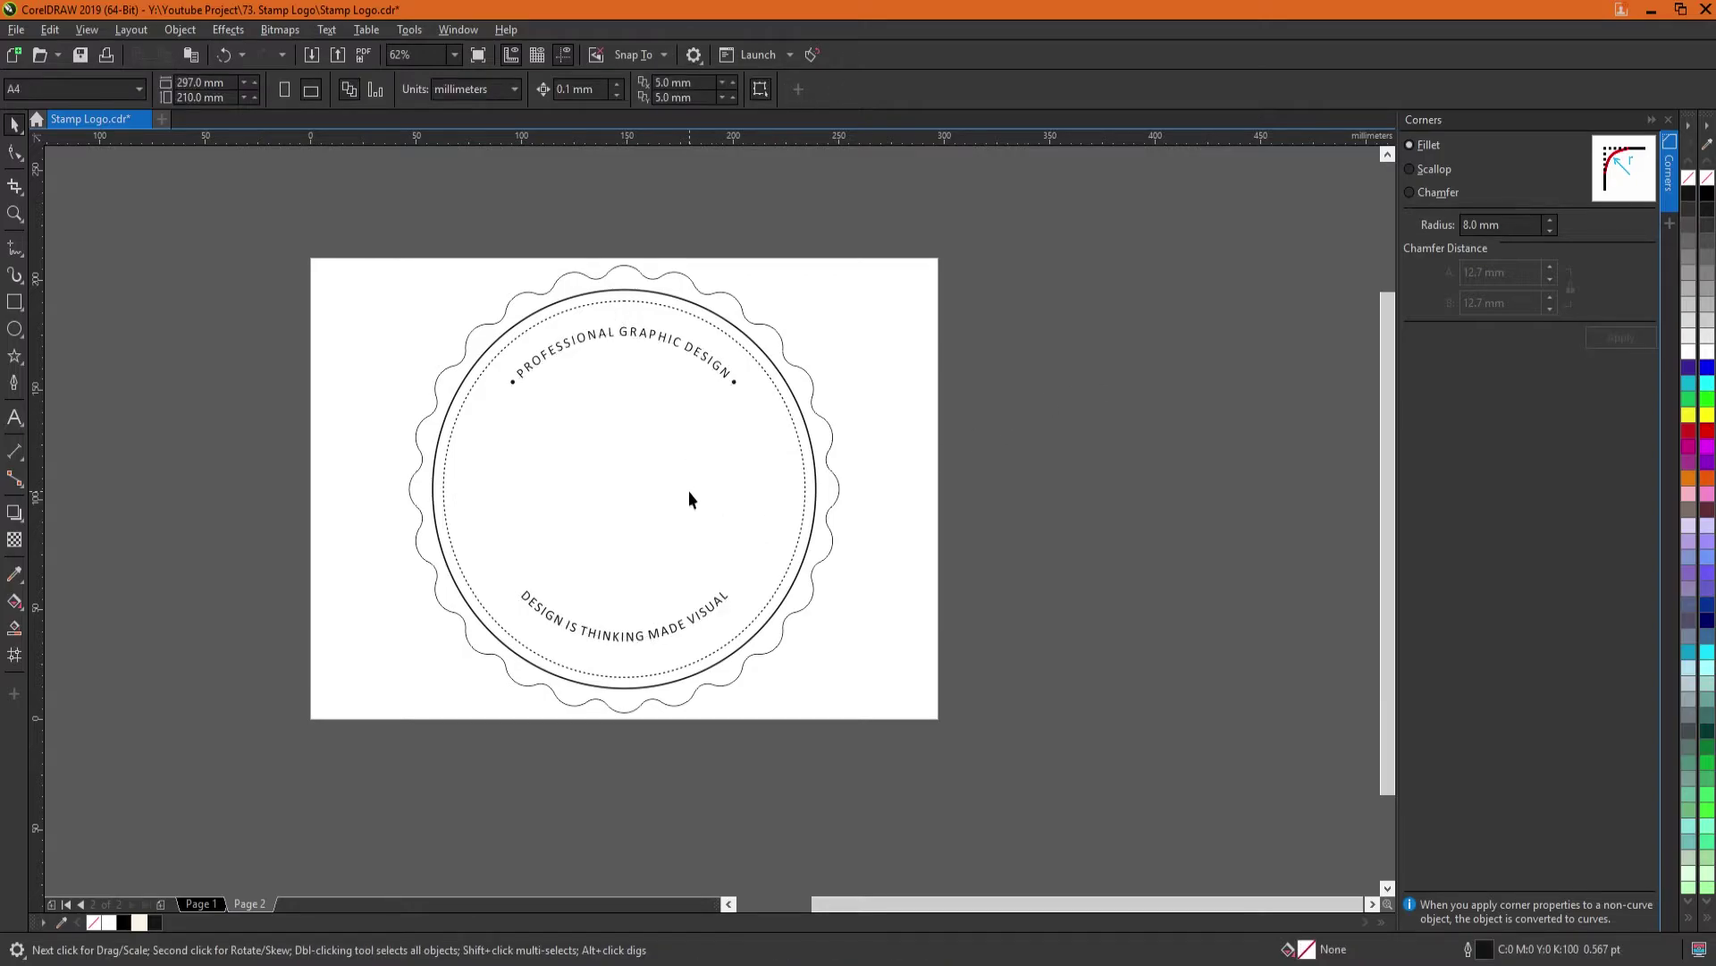
{"action": "left_click", "coordinate": [597, 338]}
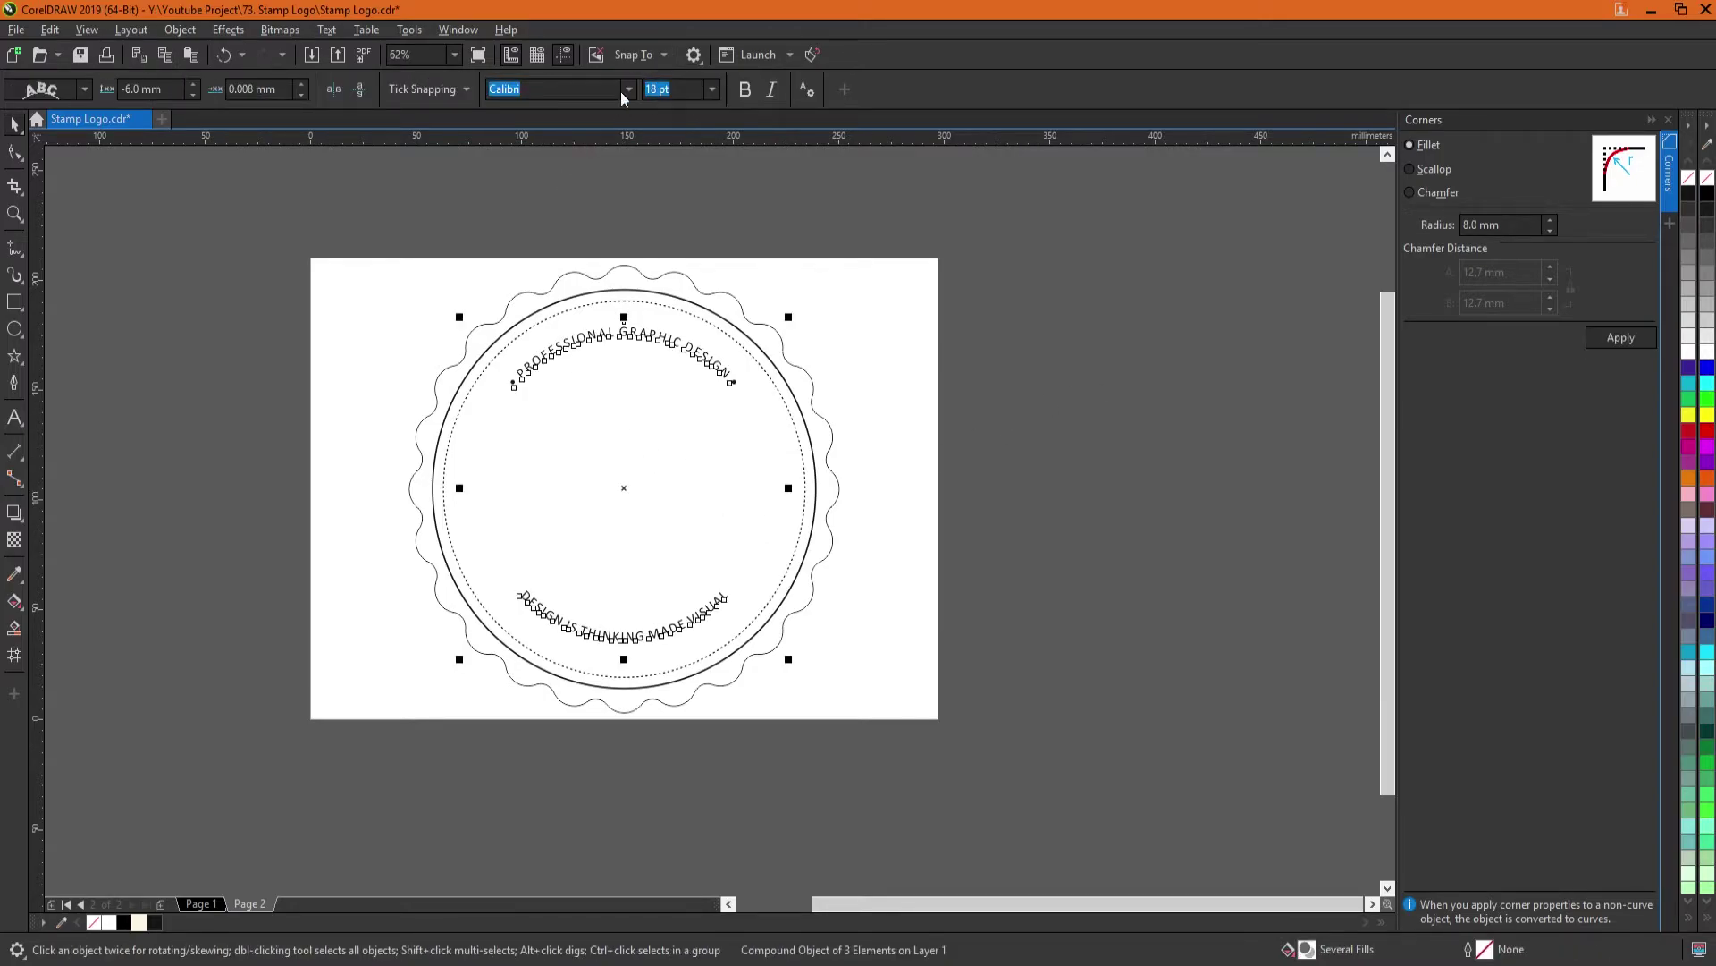
{"action": "left_click", "coordinate": [747, 91]}
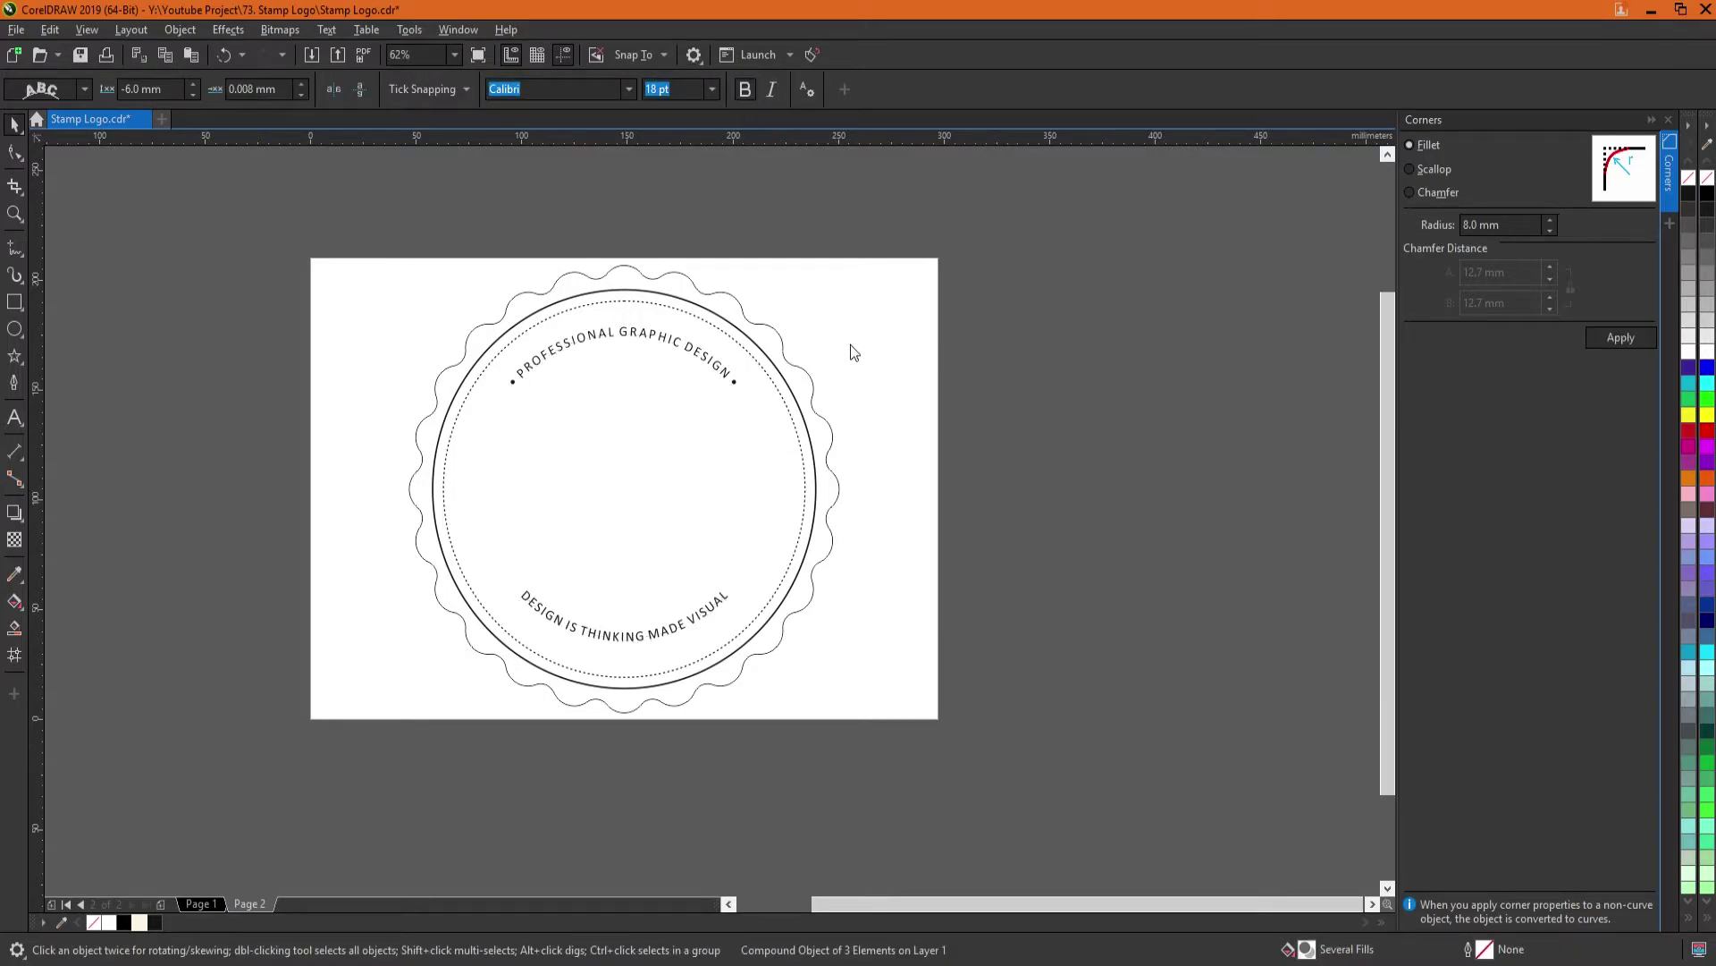
{"action": "left_click", "coordinate": [899, 379]}
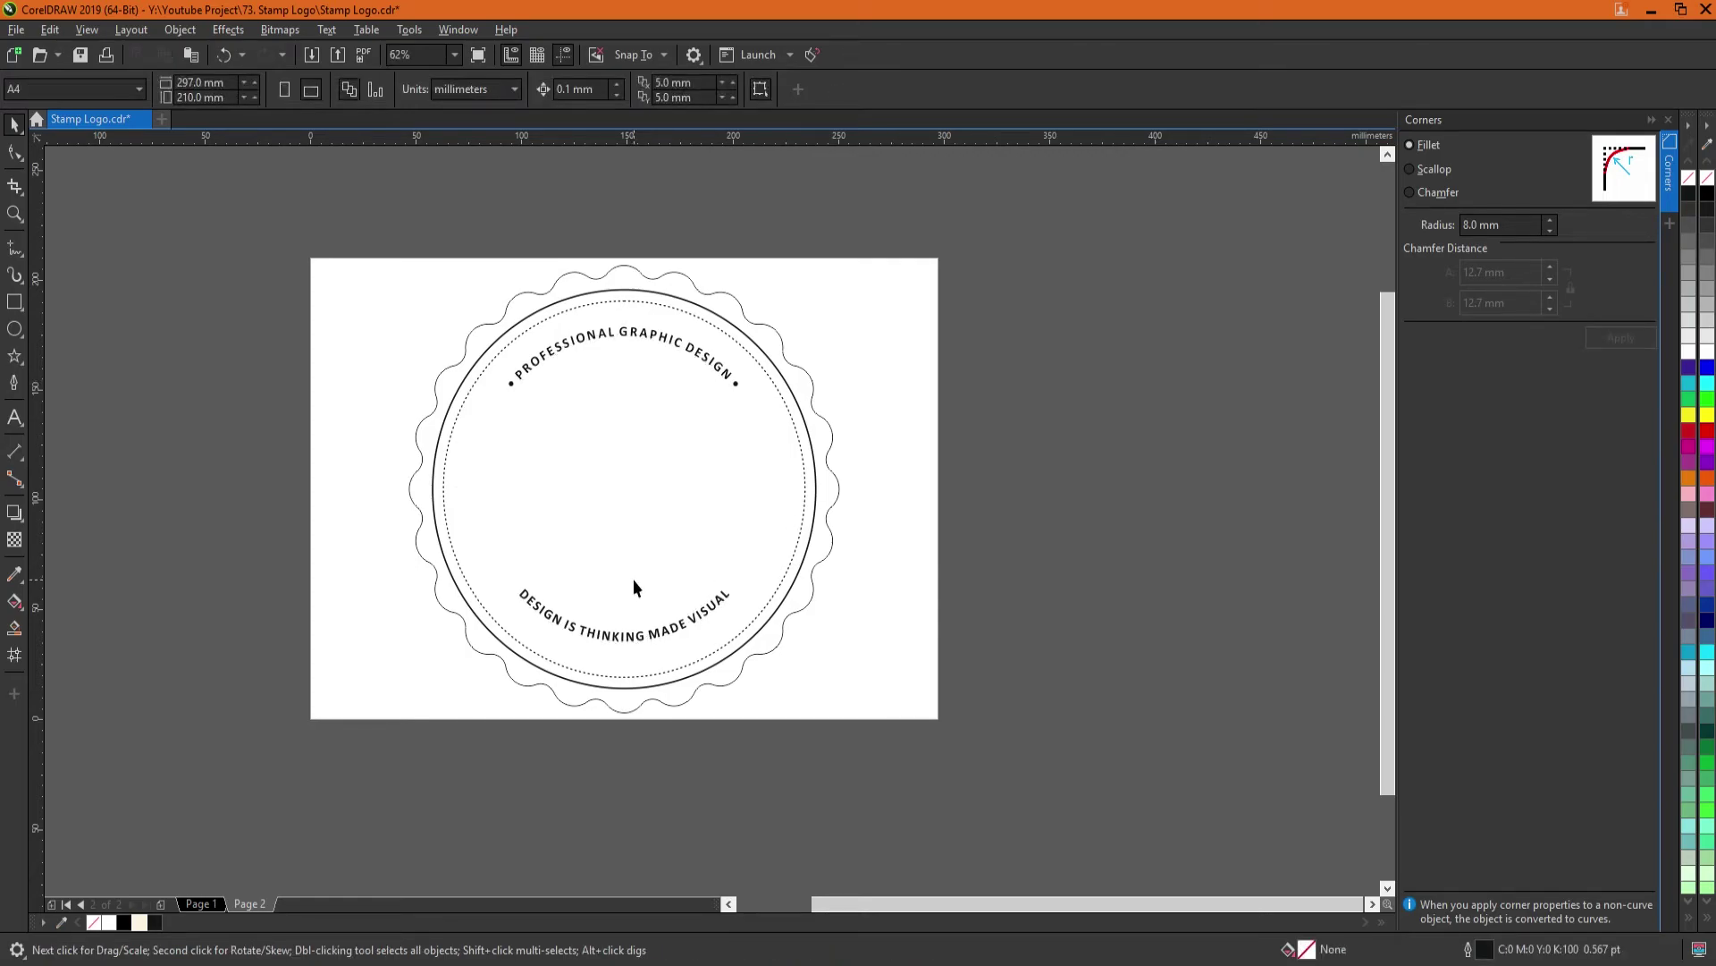
- Set the bottom headline's offset to -4.0 mm from the inner circle
{"action": "left_click", "coordinate": [627, 629]}
{"action": "scroll", "coordinate": [625, 634], "scroll_direction": "up", "scroll_amount": 3}
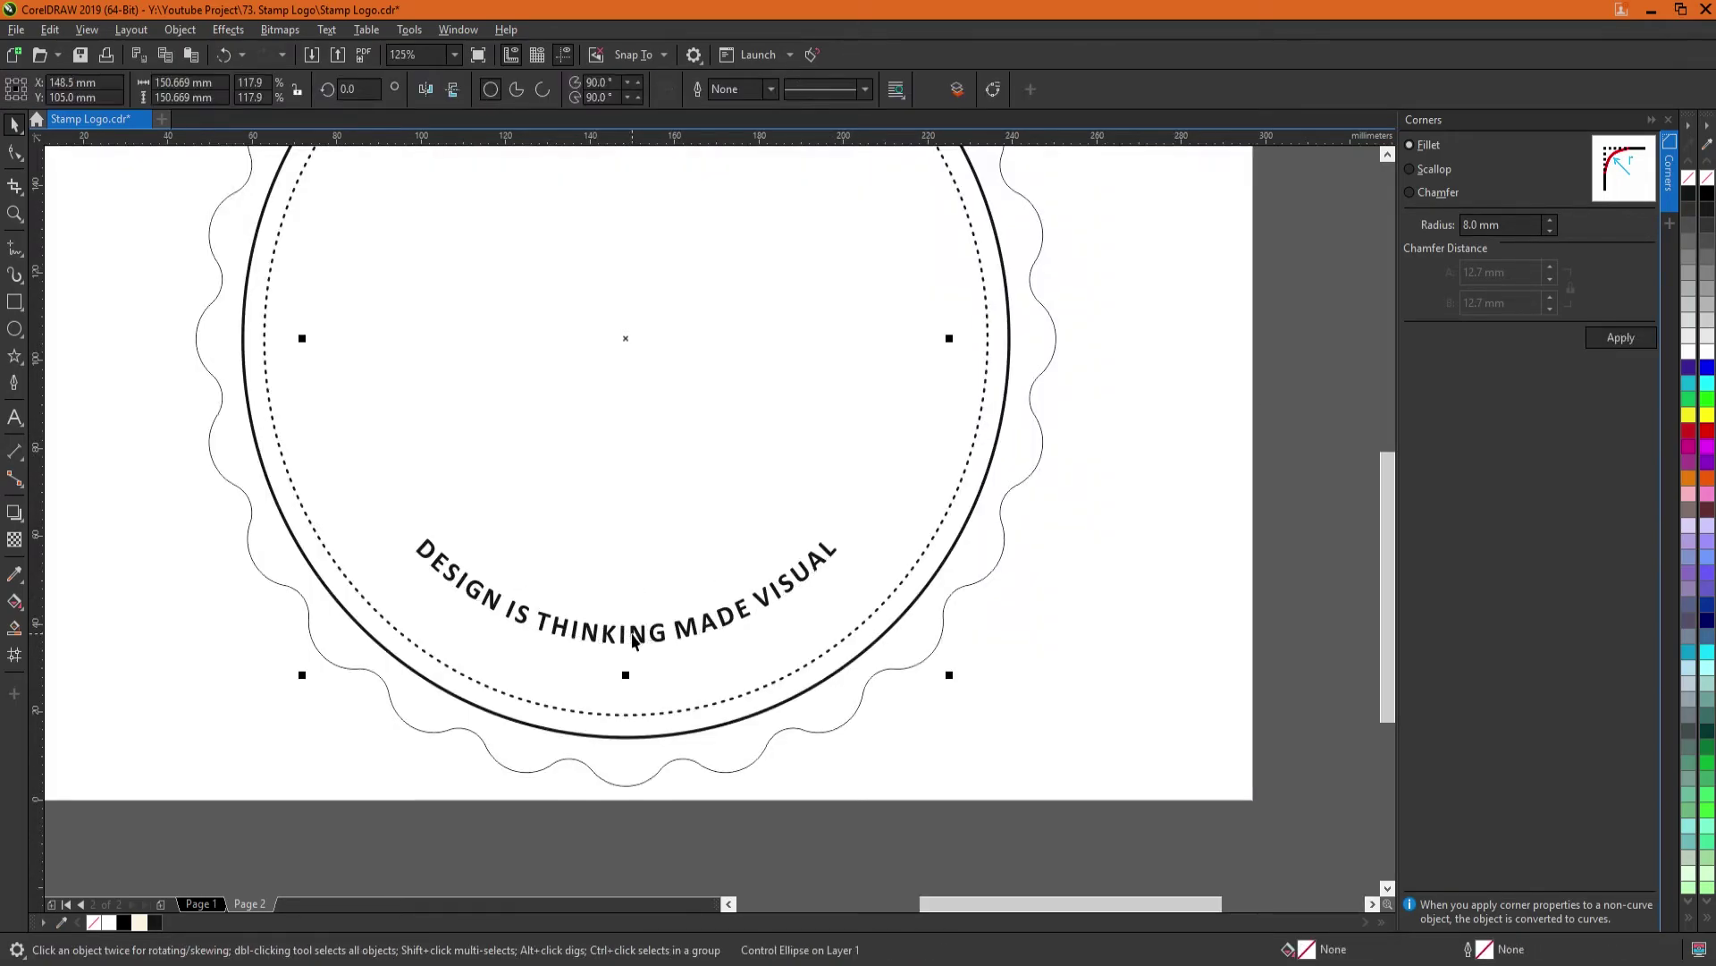
{"action": "left_click_drag", "start_coordinate": [624, 636], "coordinate": [636, 640]}
{"action": "scroll", "coordinate": [808, 678], "scroll_direction": "down", "scroll_amount": 2}
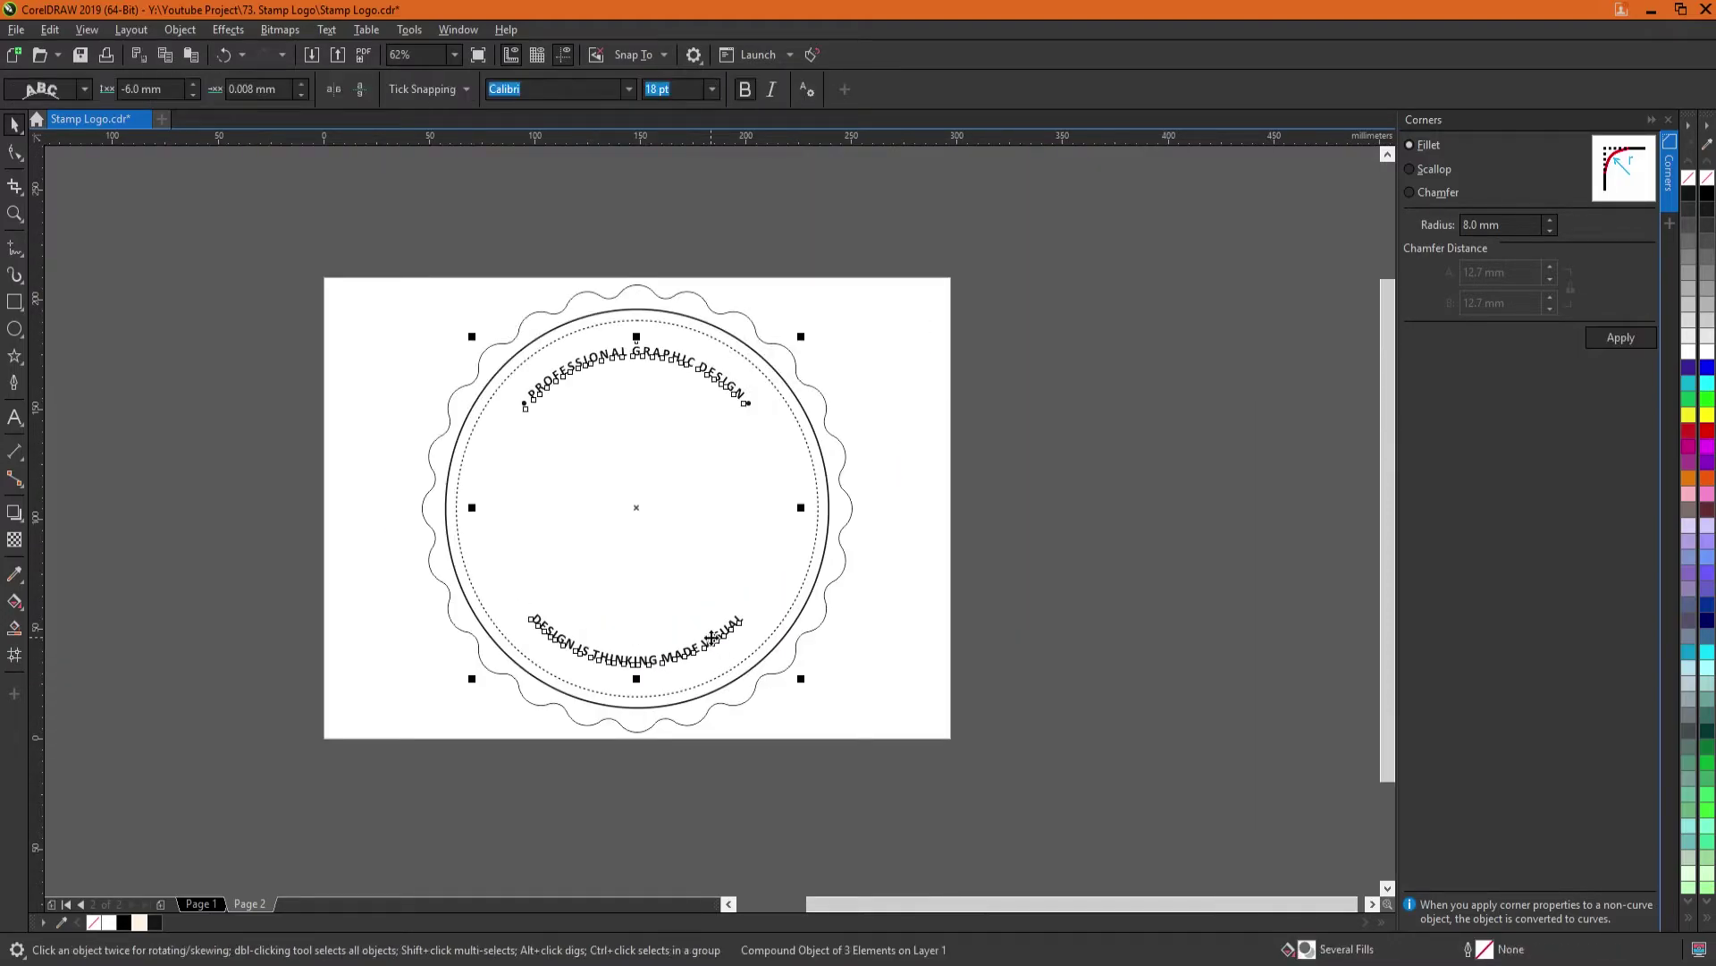
{"action": "left_click", "coordinate": [917, 461]}
- Type the designer's name beside the page and set it in Harlow Solid Italic
{"action": "key", "text": "F8"}
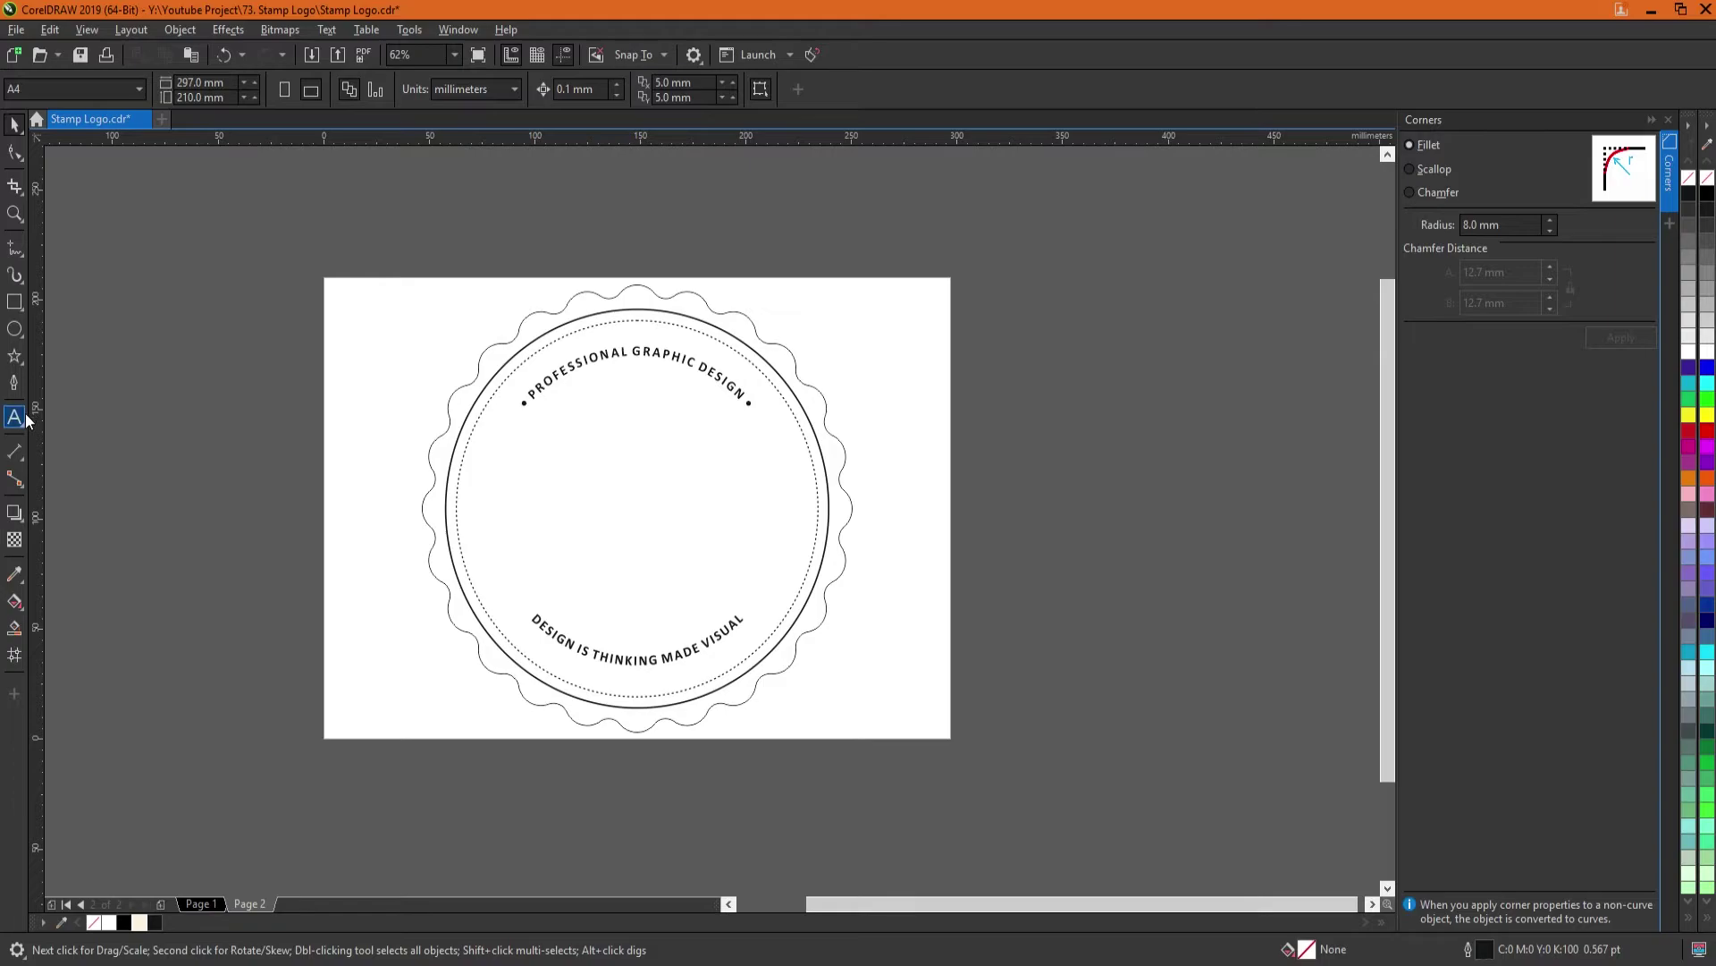
{"action": "left_click", "coordinate": [196, 457]}
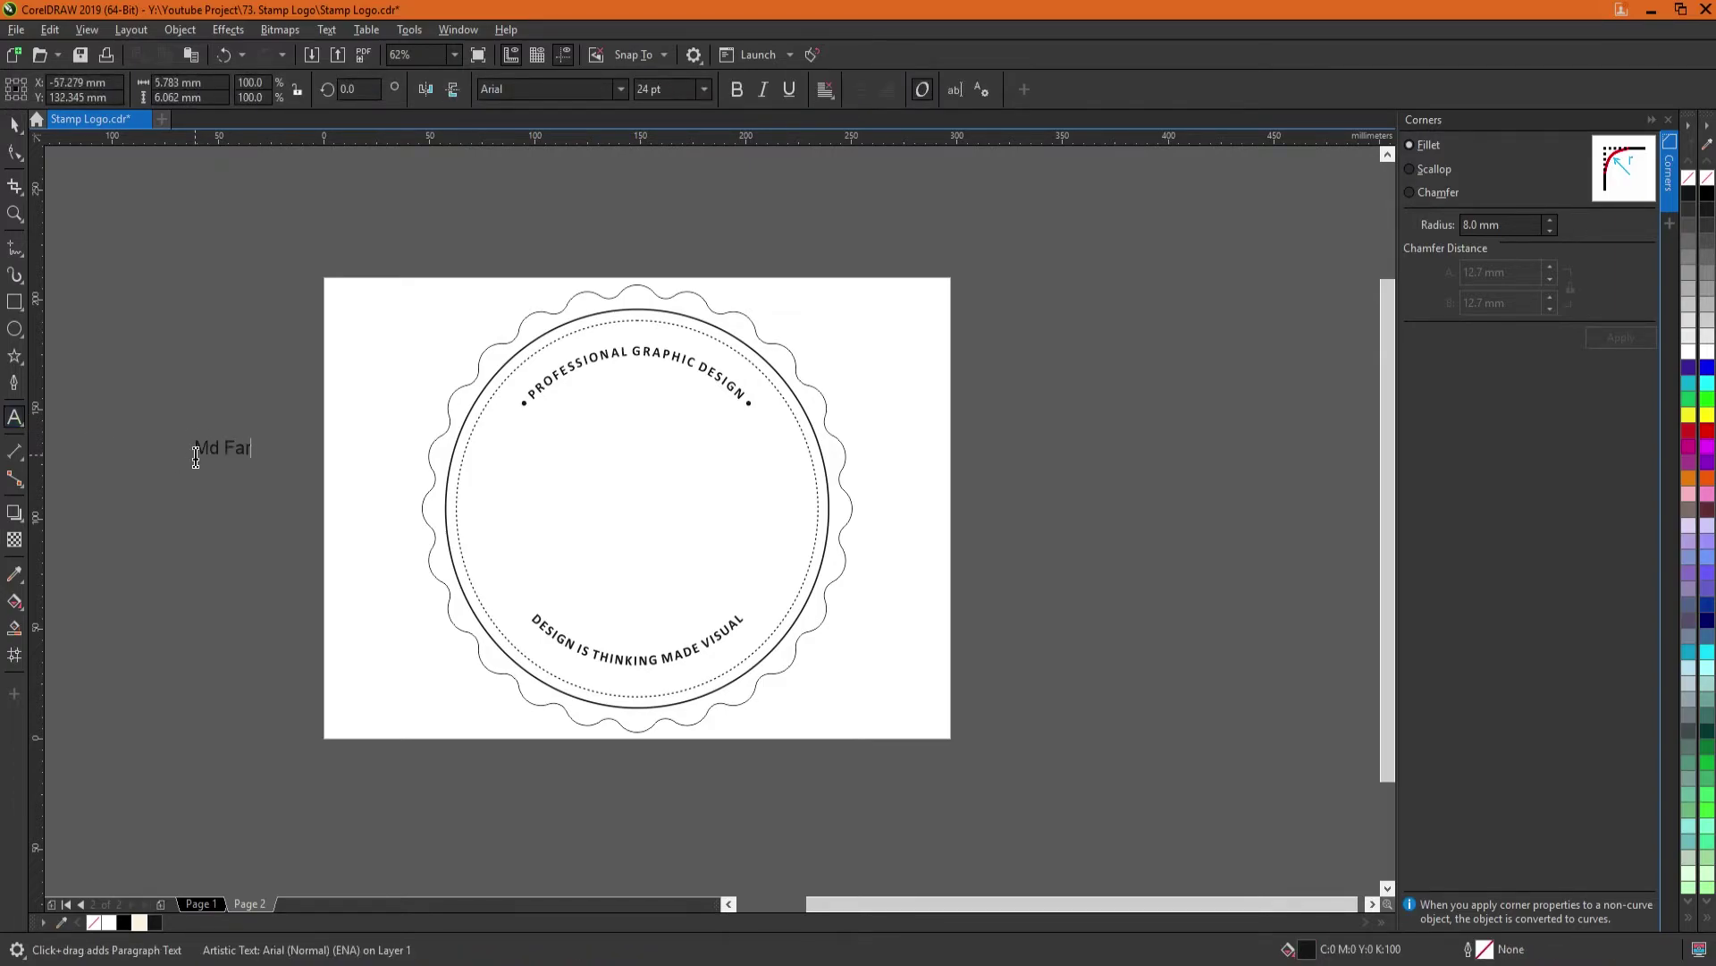
{"action": "key", "text": "ctrl+a"}
{"action": "left_click", "coordinate": [620, 88]}
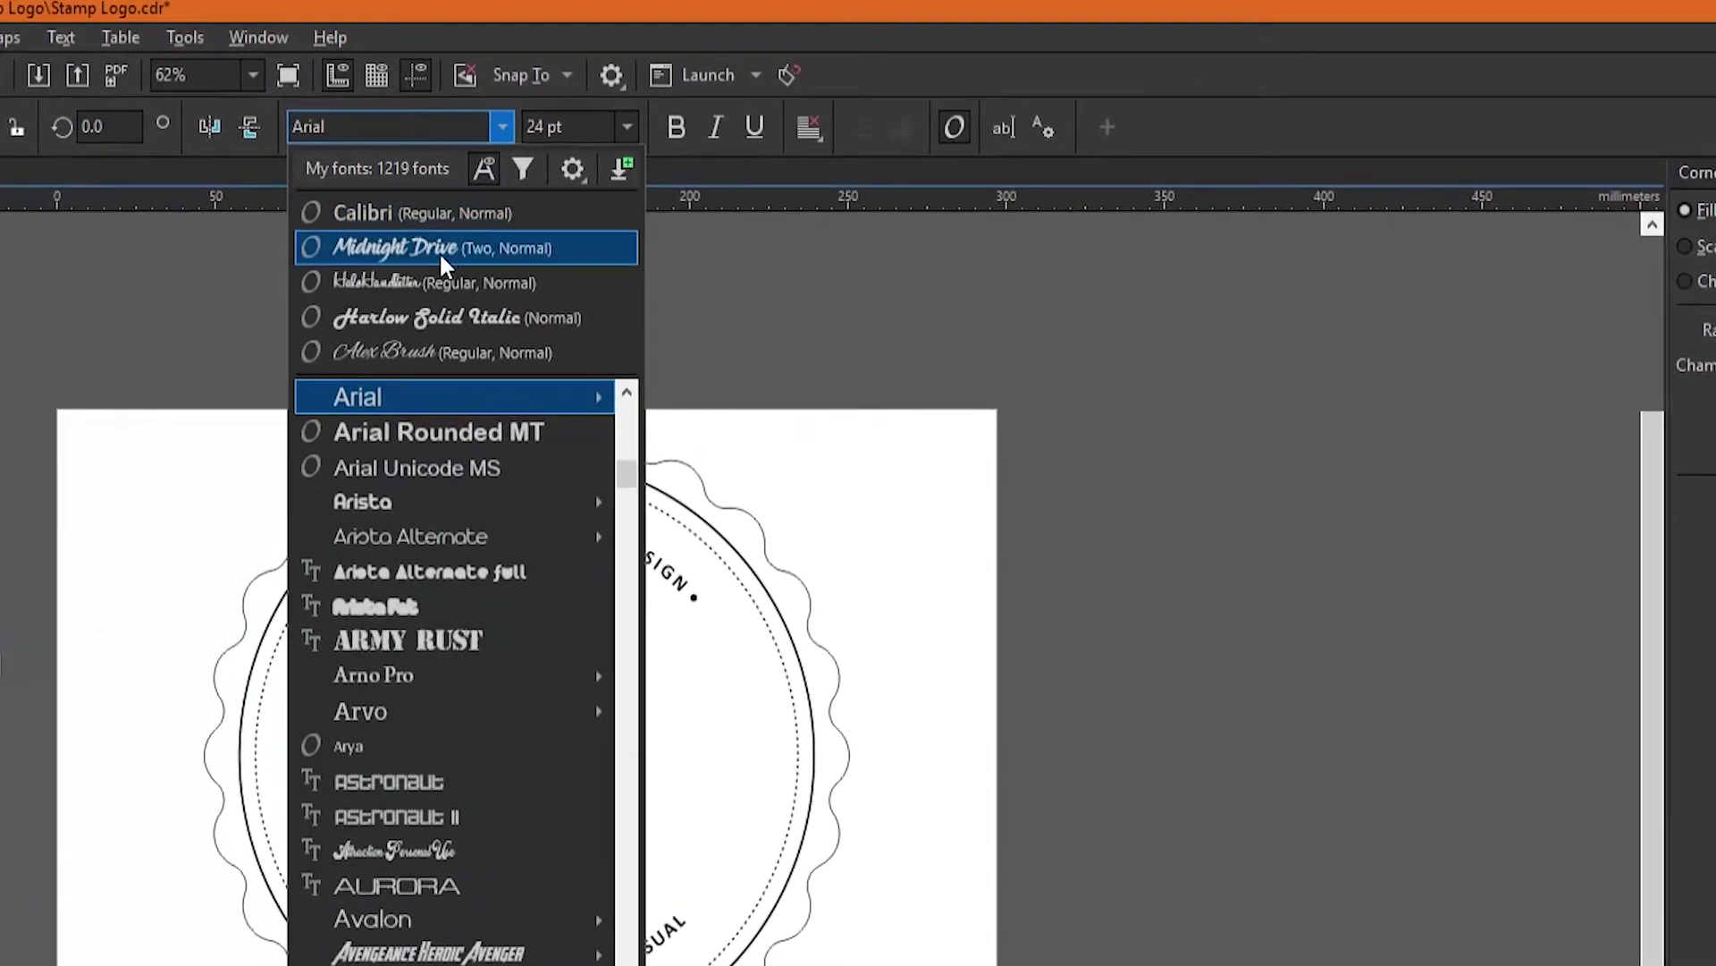
{"action": "left_click", "coordinate": [399, 322]}
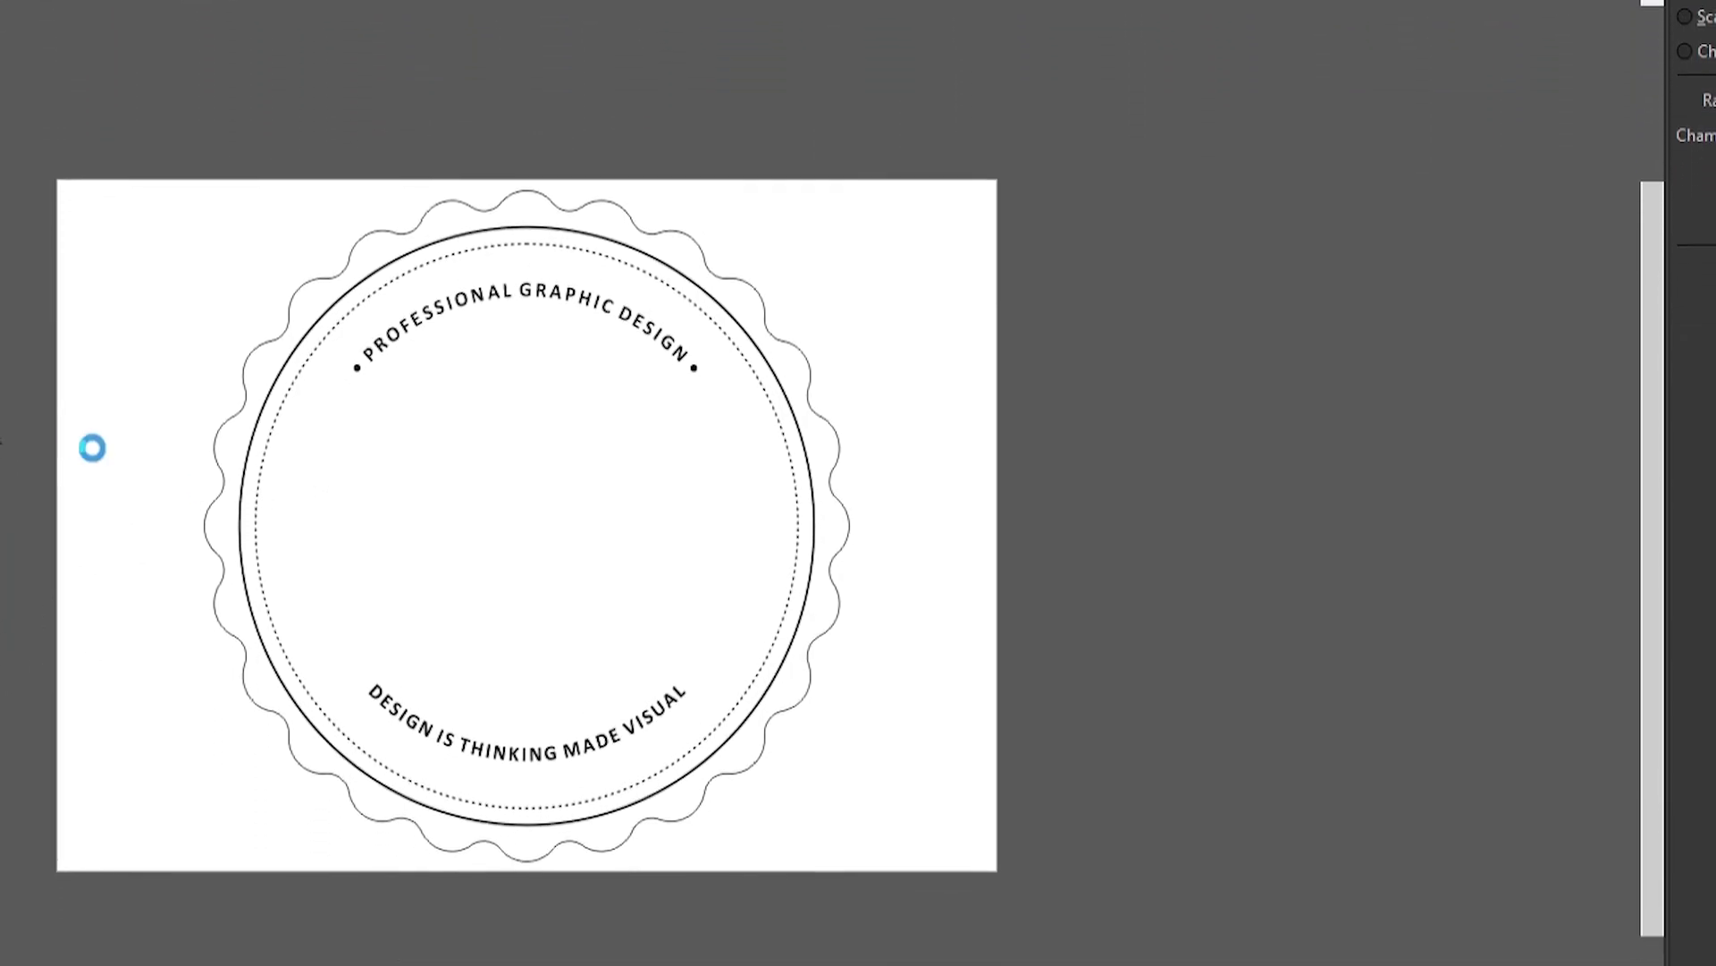
- Centre the name on the badge and scale it to about three times its size
{"action": "key", "text": "e"}
{"action": "left_click", "coordinate": [44, 438]}
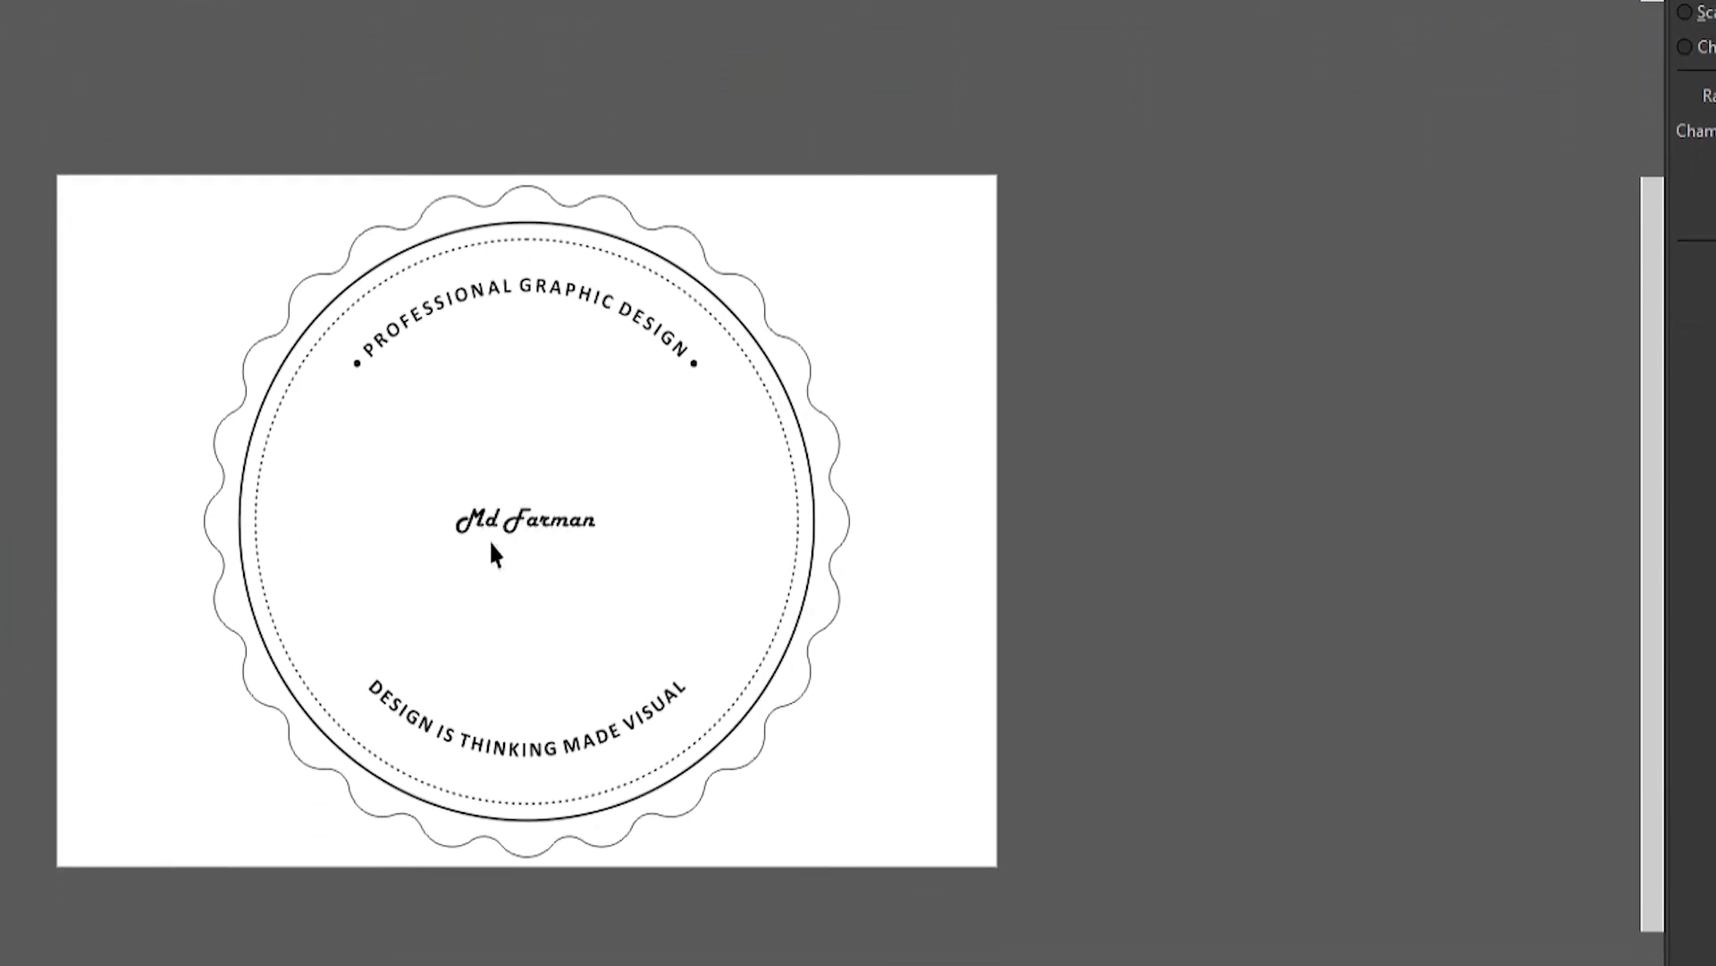
{"action": "scroll", "coordinate": [490, 554], "scroll_direction": "up", "scroll_amount": 2}
{"action": "left_click", "coordinate": [579, 490]}
{"action": "mouse_move", "coordinate": [699, 457]}
{"action": "left_mouse_down"}
{"action": "mouse_move", "coordinate": [997, 335]}
{"action": "mouse_move", "coordinate": [985, 353]}
{"action": "left_mouse_up"}
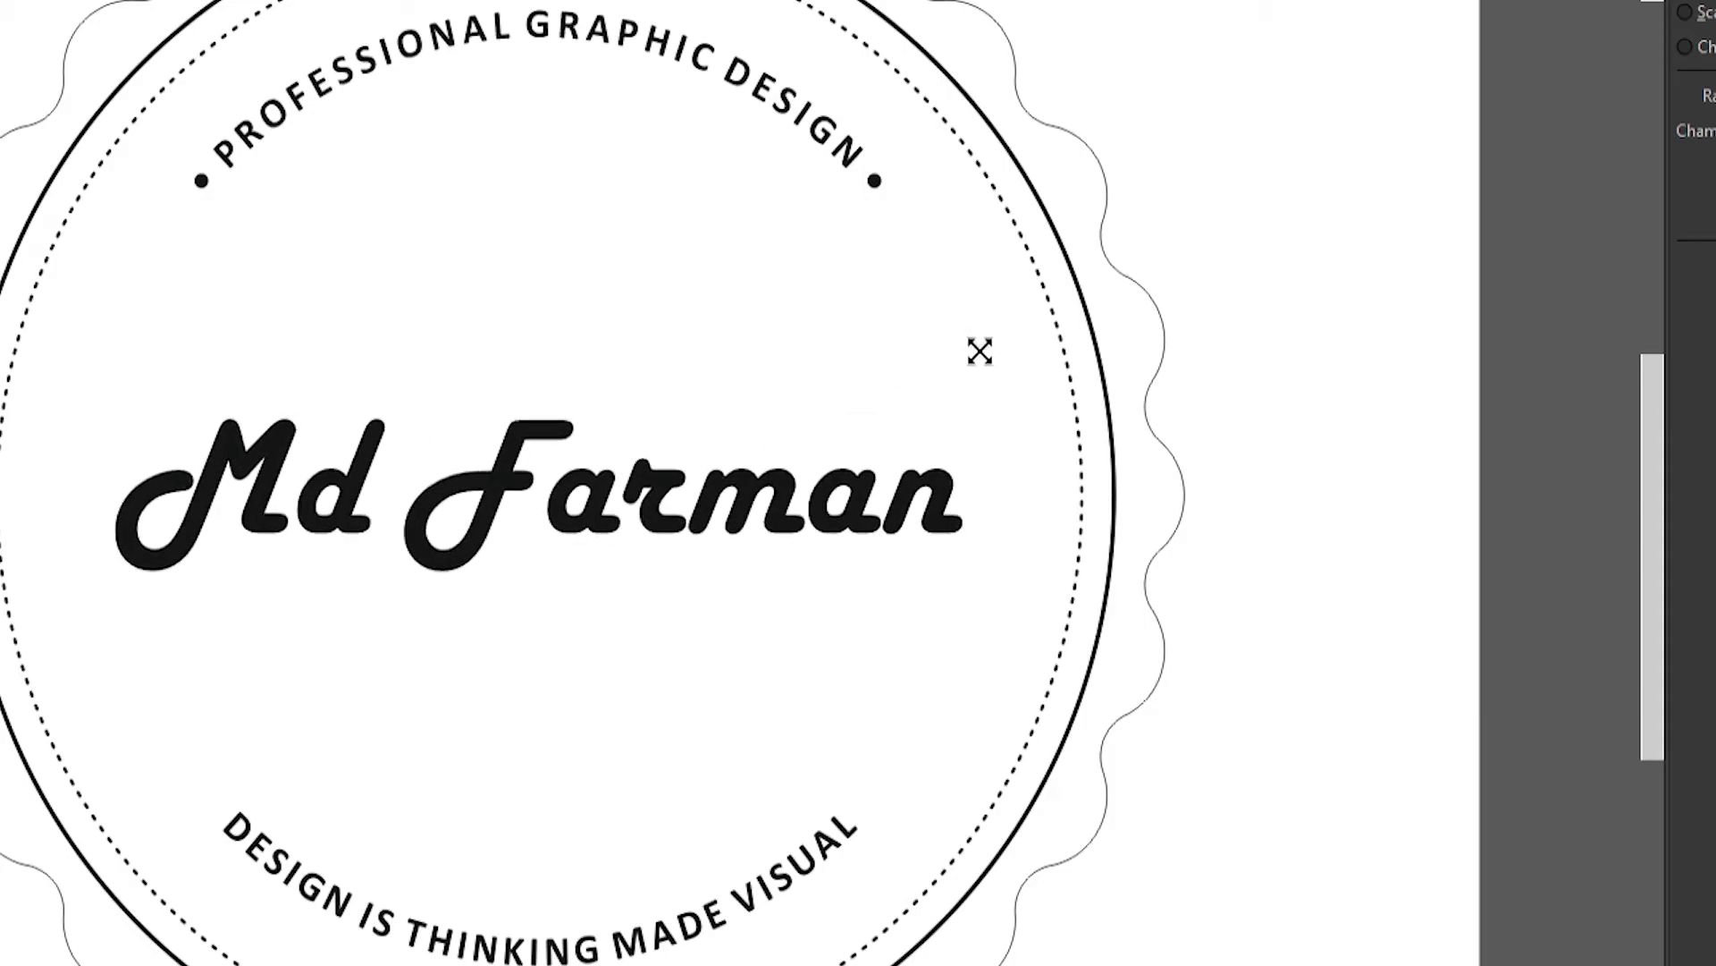
{"action": "scroll", "coordinate": [215, 534], "scroll_direction": "down", "scroll_amount": 2}
{"action": "left_click", "coordinate": [40, 541]}
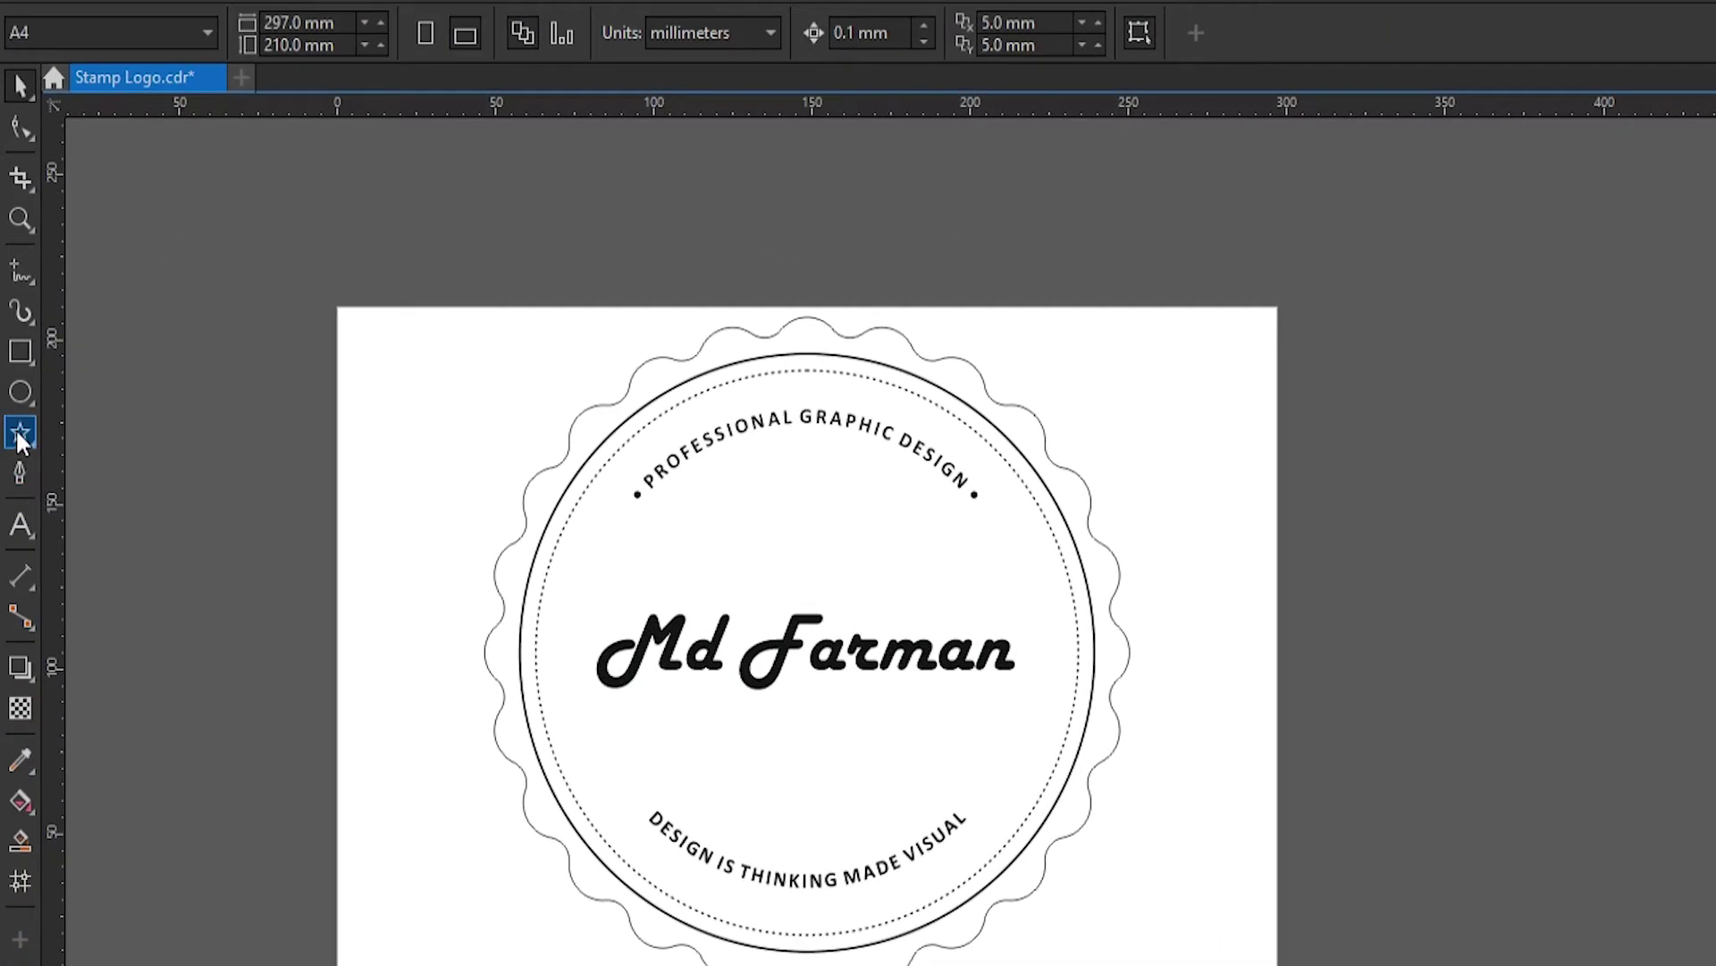
- Draw a five-point star to the left of the badge
{"action": "left_click", "coordinate": [17, 433]}
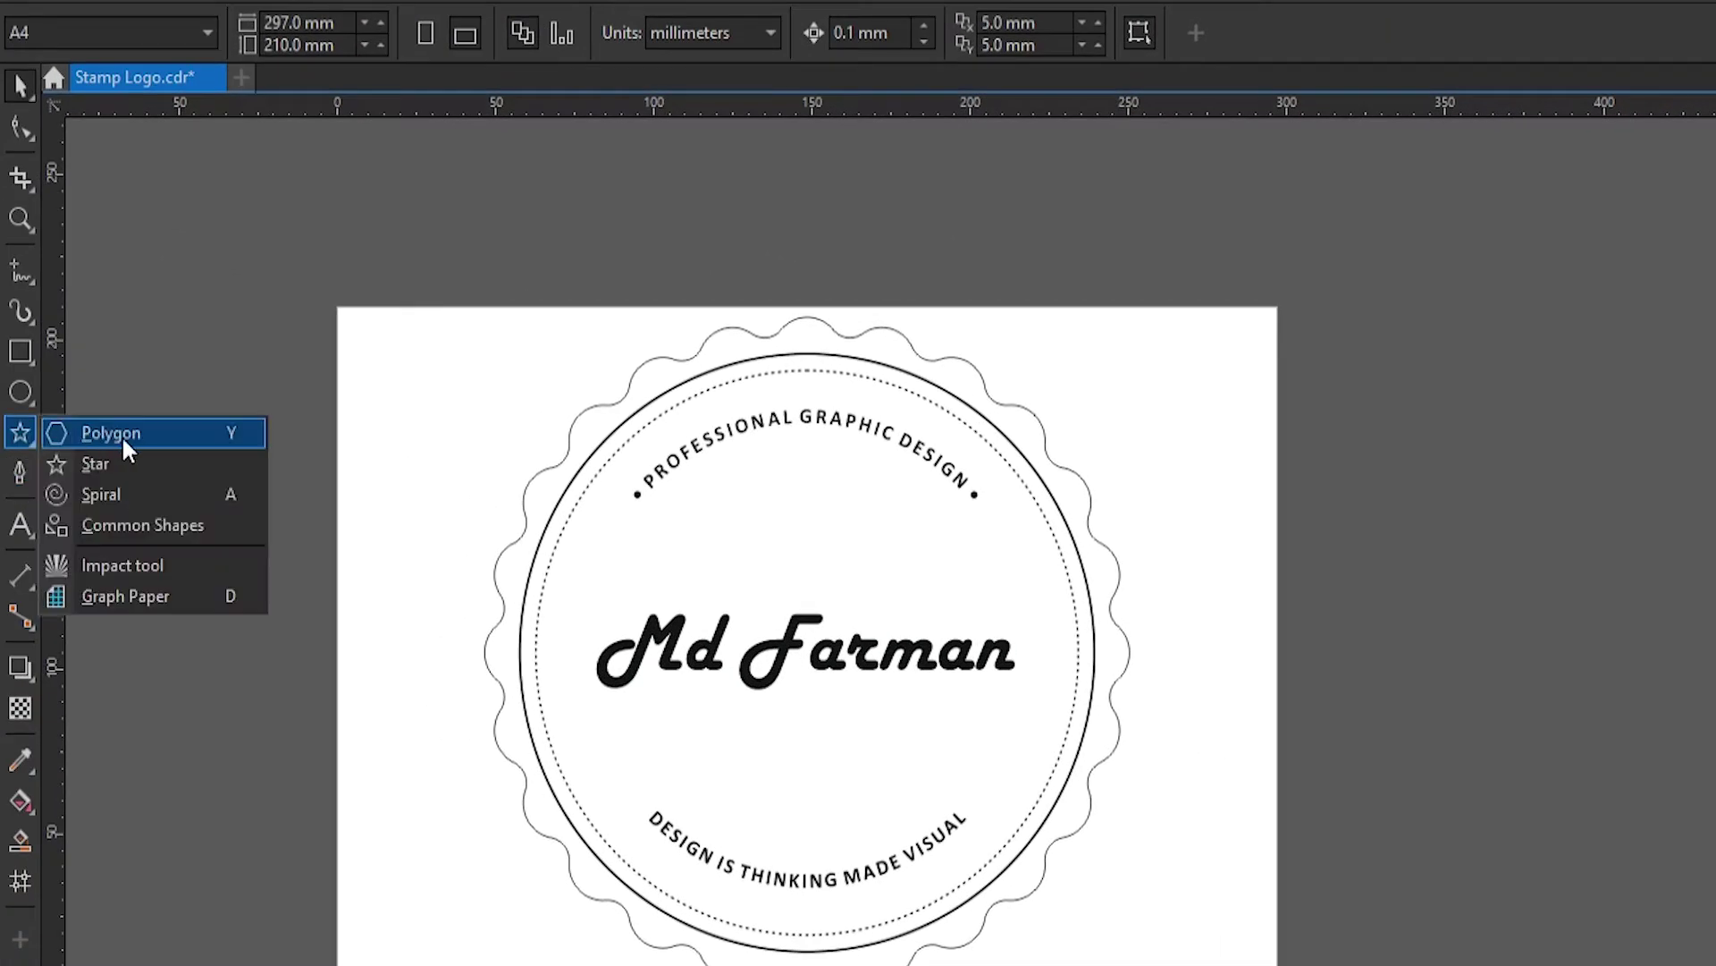
{"action": "left_click", "coordinate": [125, 463]}
{"action": "scroll", "coordinate": [385, 456], "scroll_direction": "up", "scroll_amount": 2}
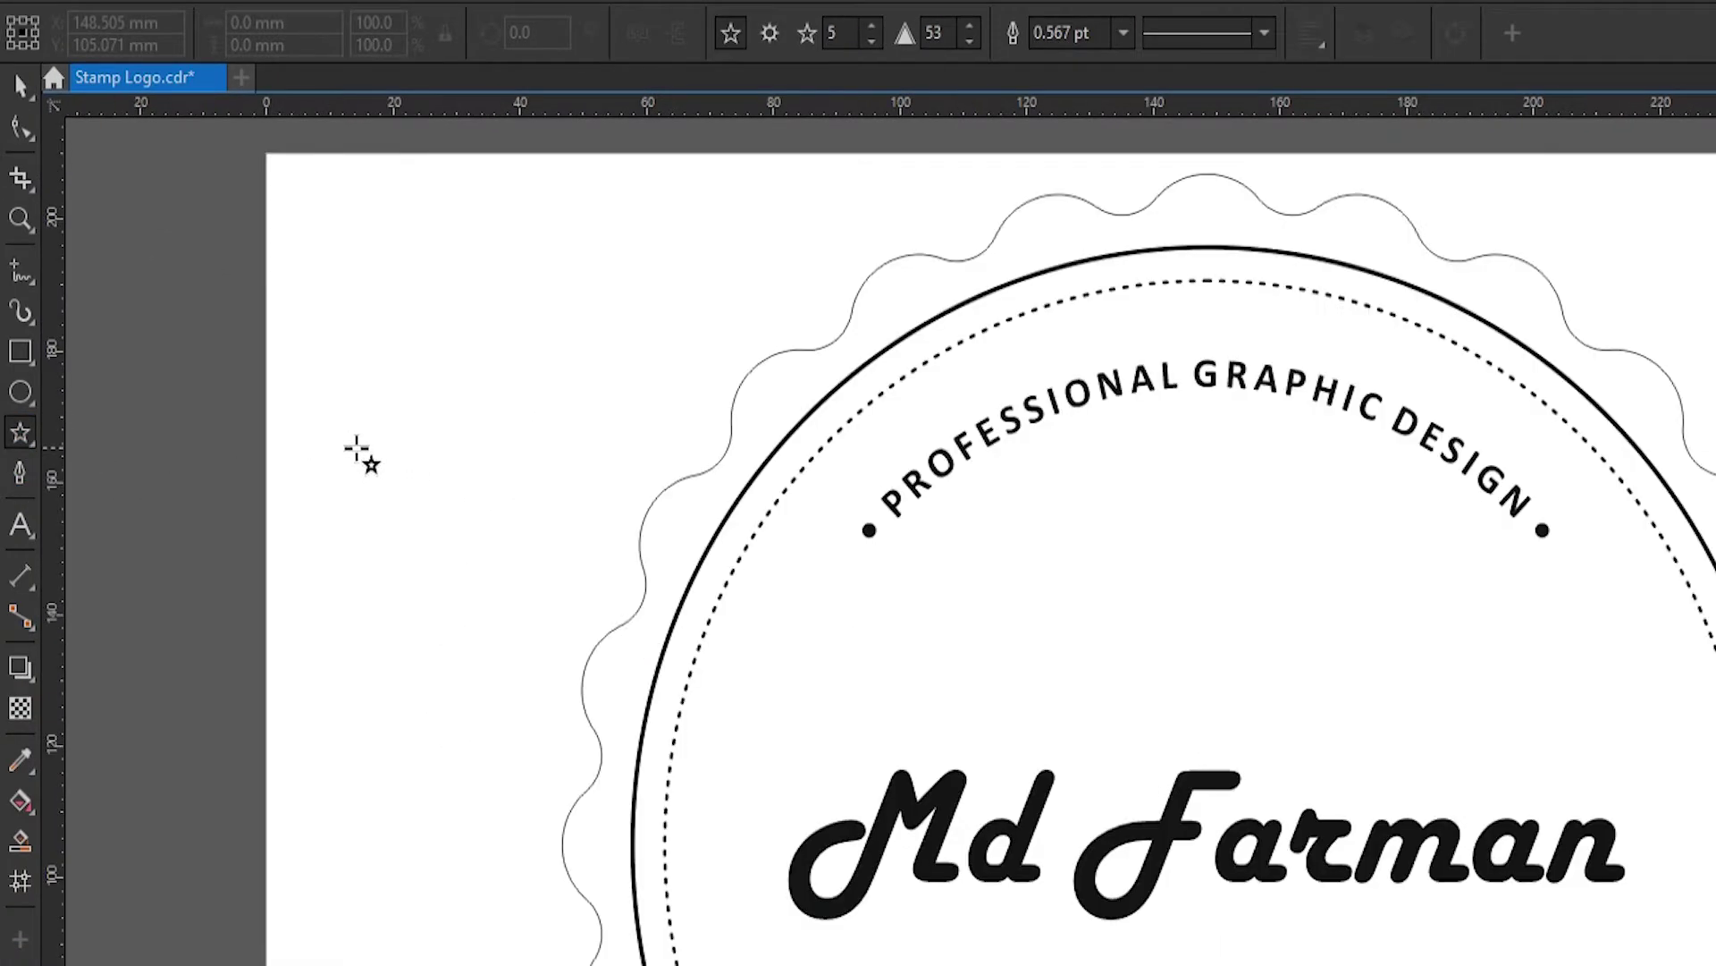
{"action": "scroll", "coordinate": [334, 453], "scroll_direction": "up", "scroll_amount": 2}
{"action": "left_click_drag", "start_coordinate": [333, 453], "coordinate": [465, 648]}
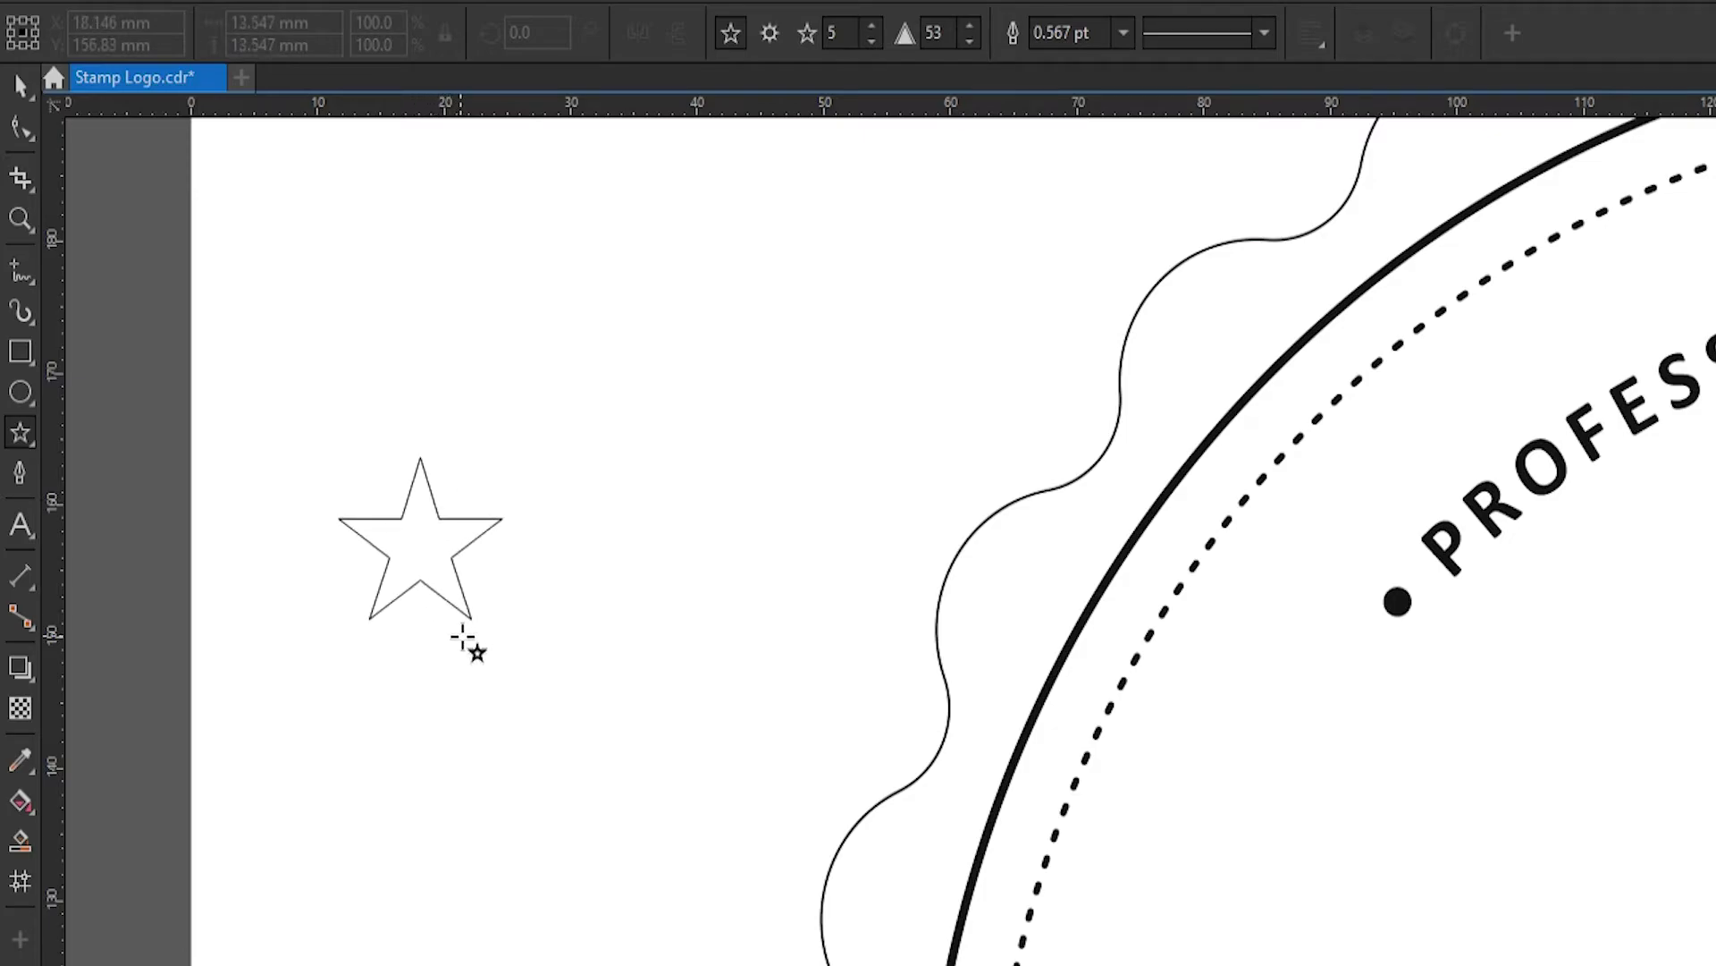
{"action": "key", "text": "space"}
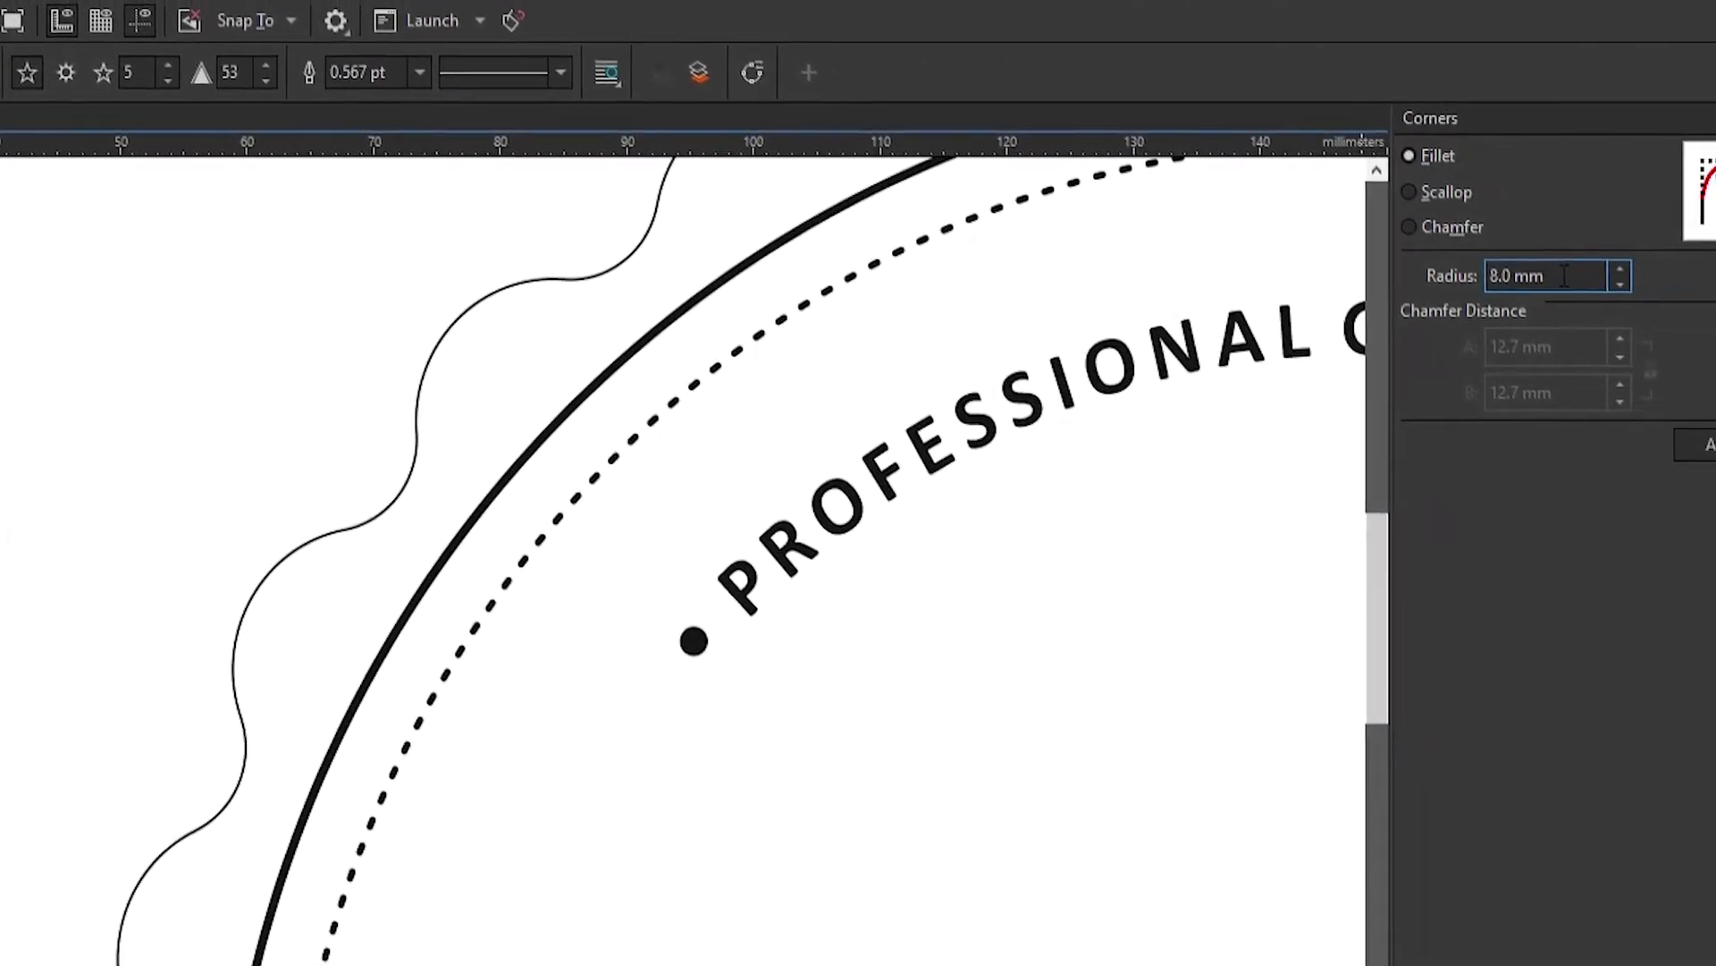
- Round the star's corners with a 0.1 mm fillet, undoing the larger attempts
{"action": "left_click_drag", "start_coordinate": [1565, 276], "coordinate": [1453, 293]}
{"action": "type", "text": "0.5"}
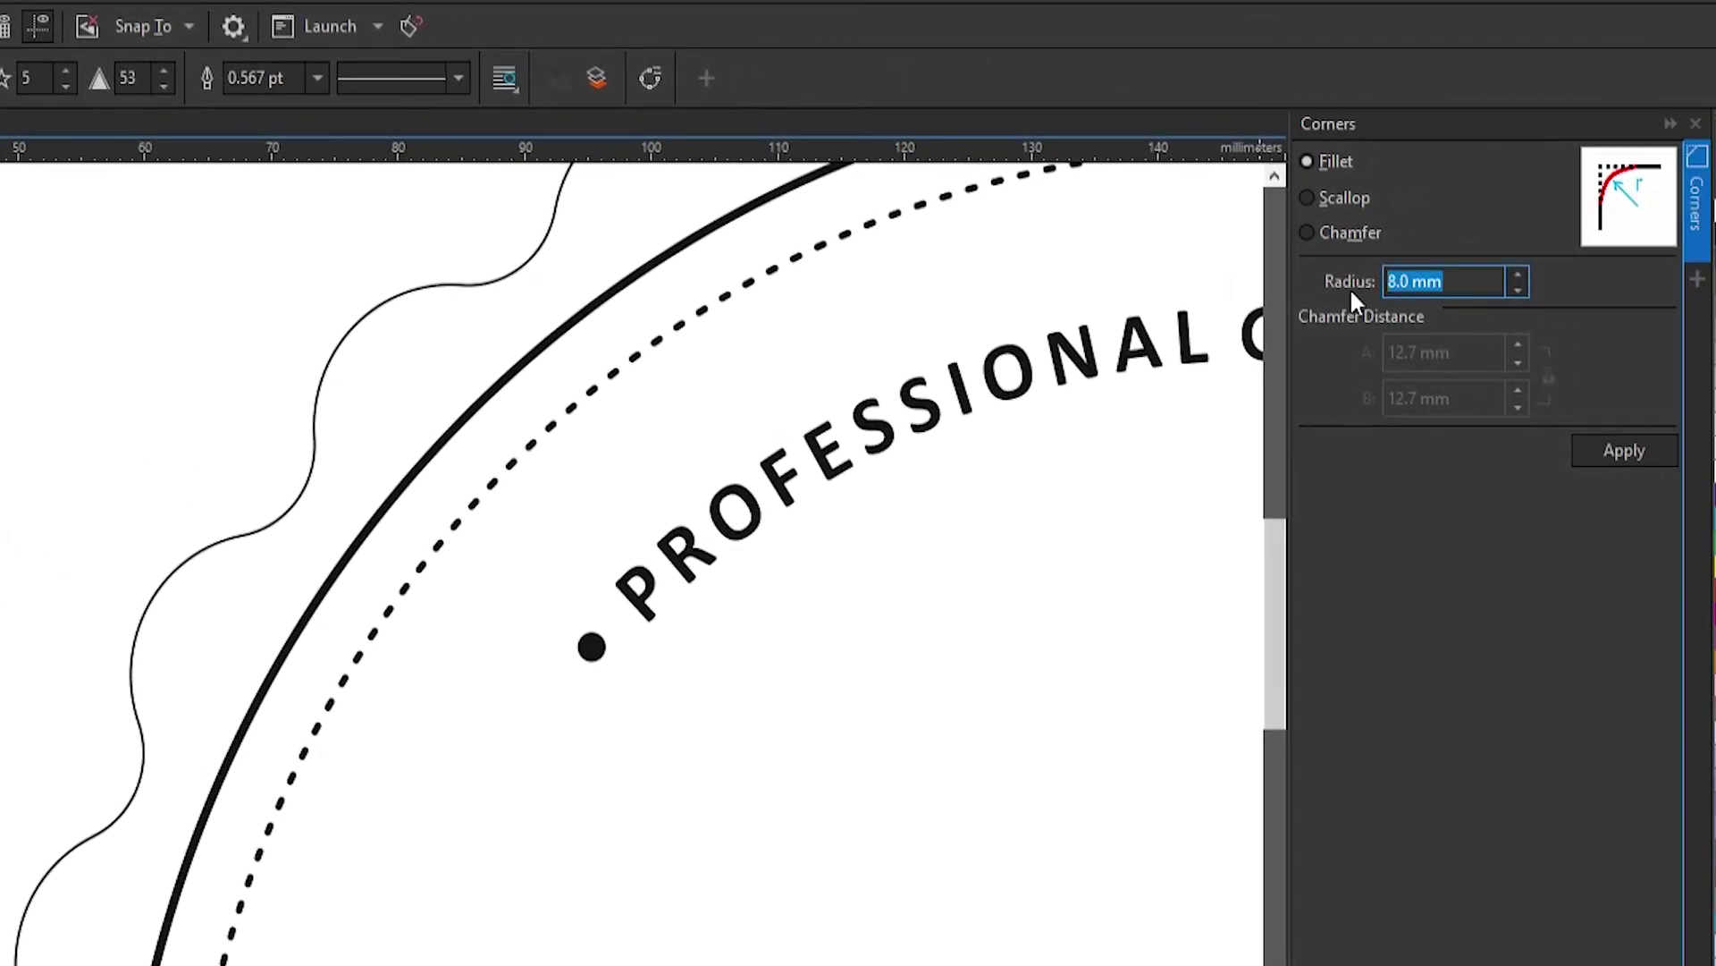
{"action": "left_click", "coordinate": [1645, 454]}
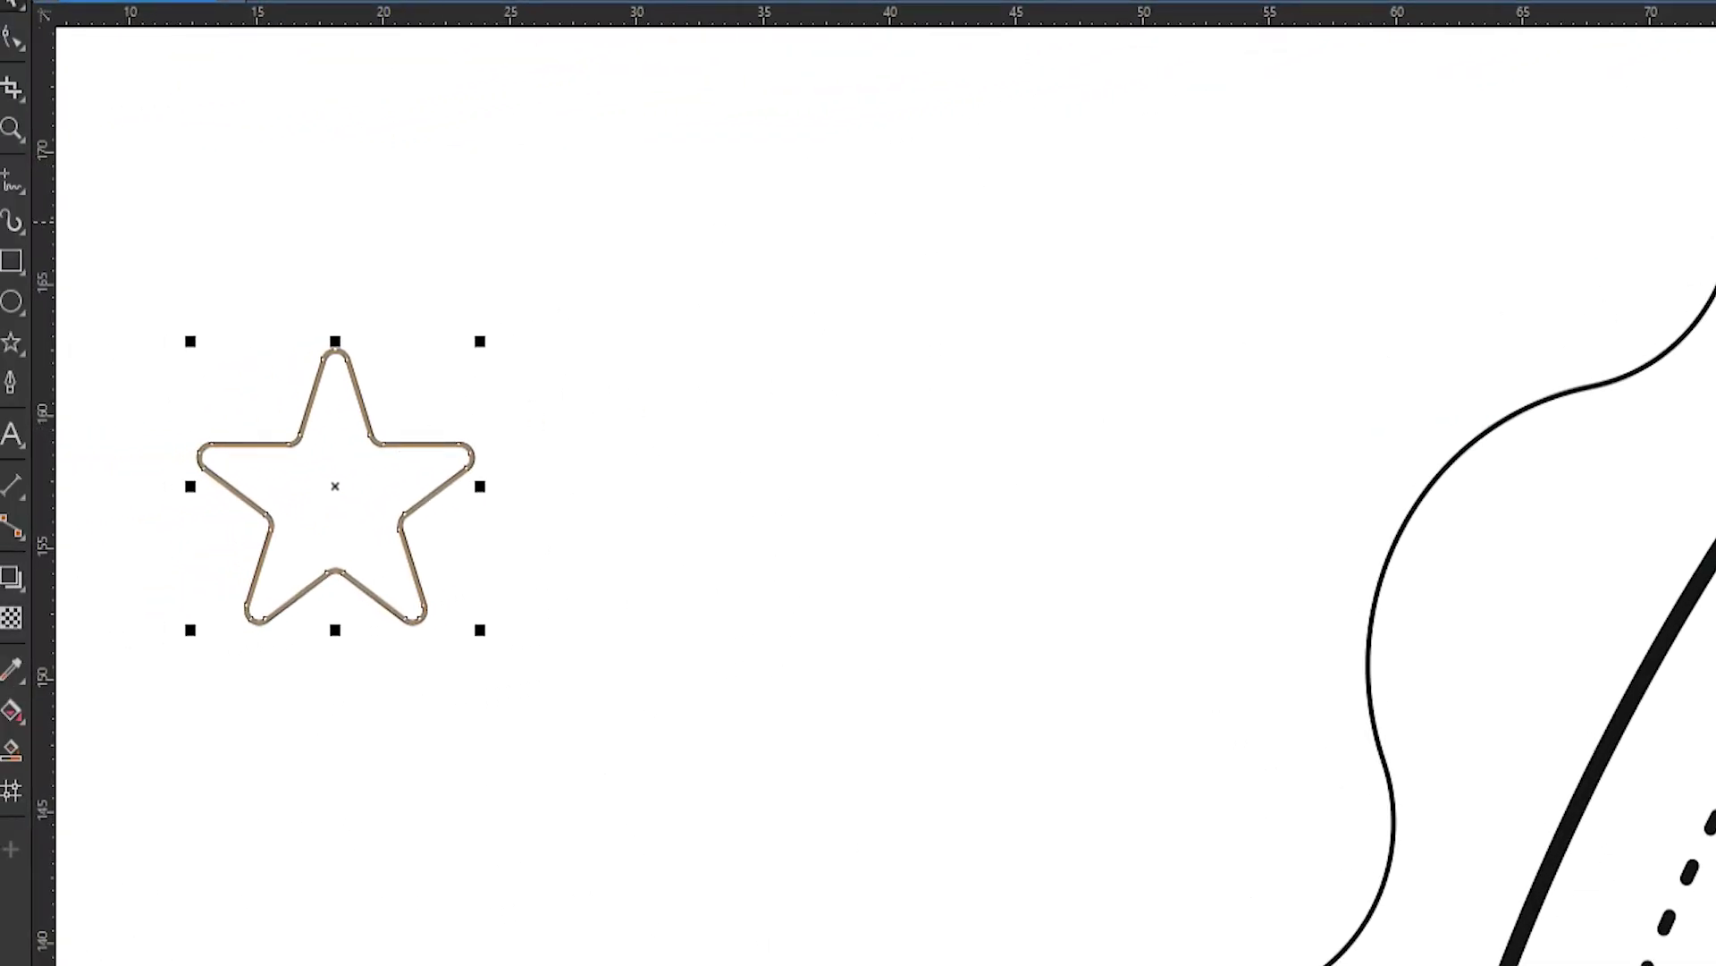
{"action": "type", "text": "0.2"}
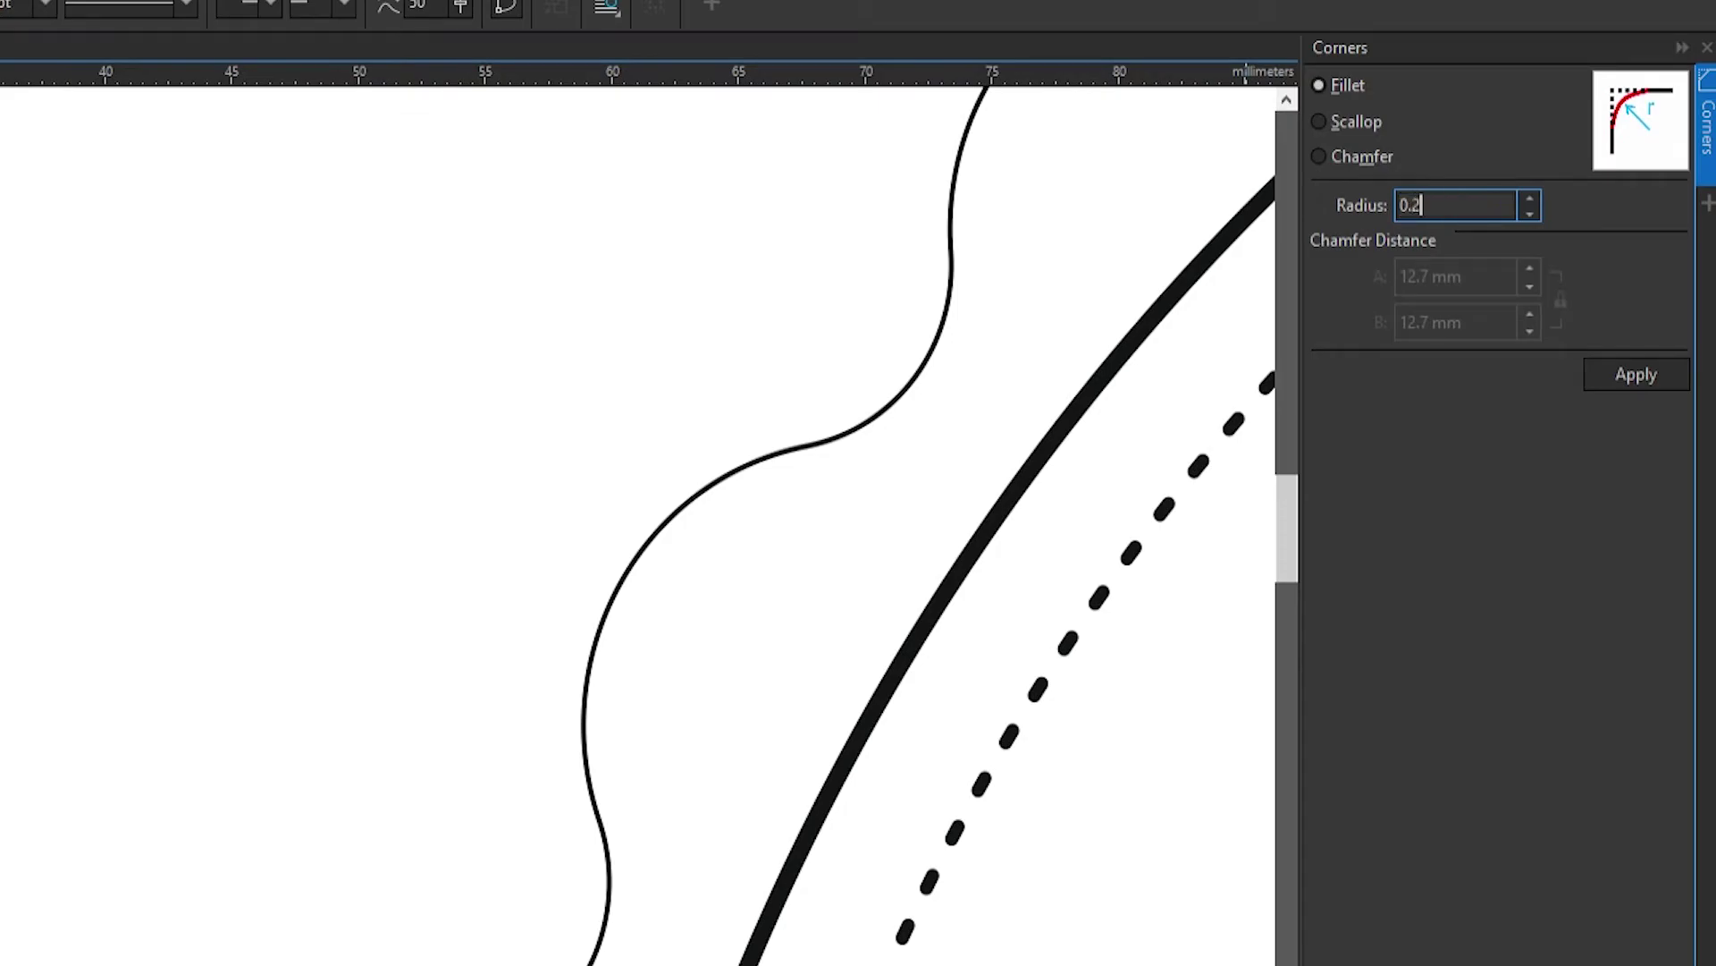
{"action": "left_click", "coordinate": [1645, 374]}
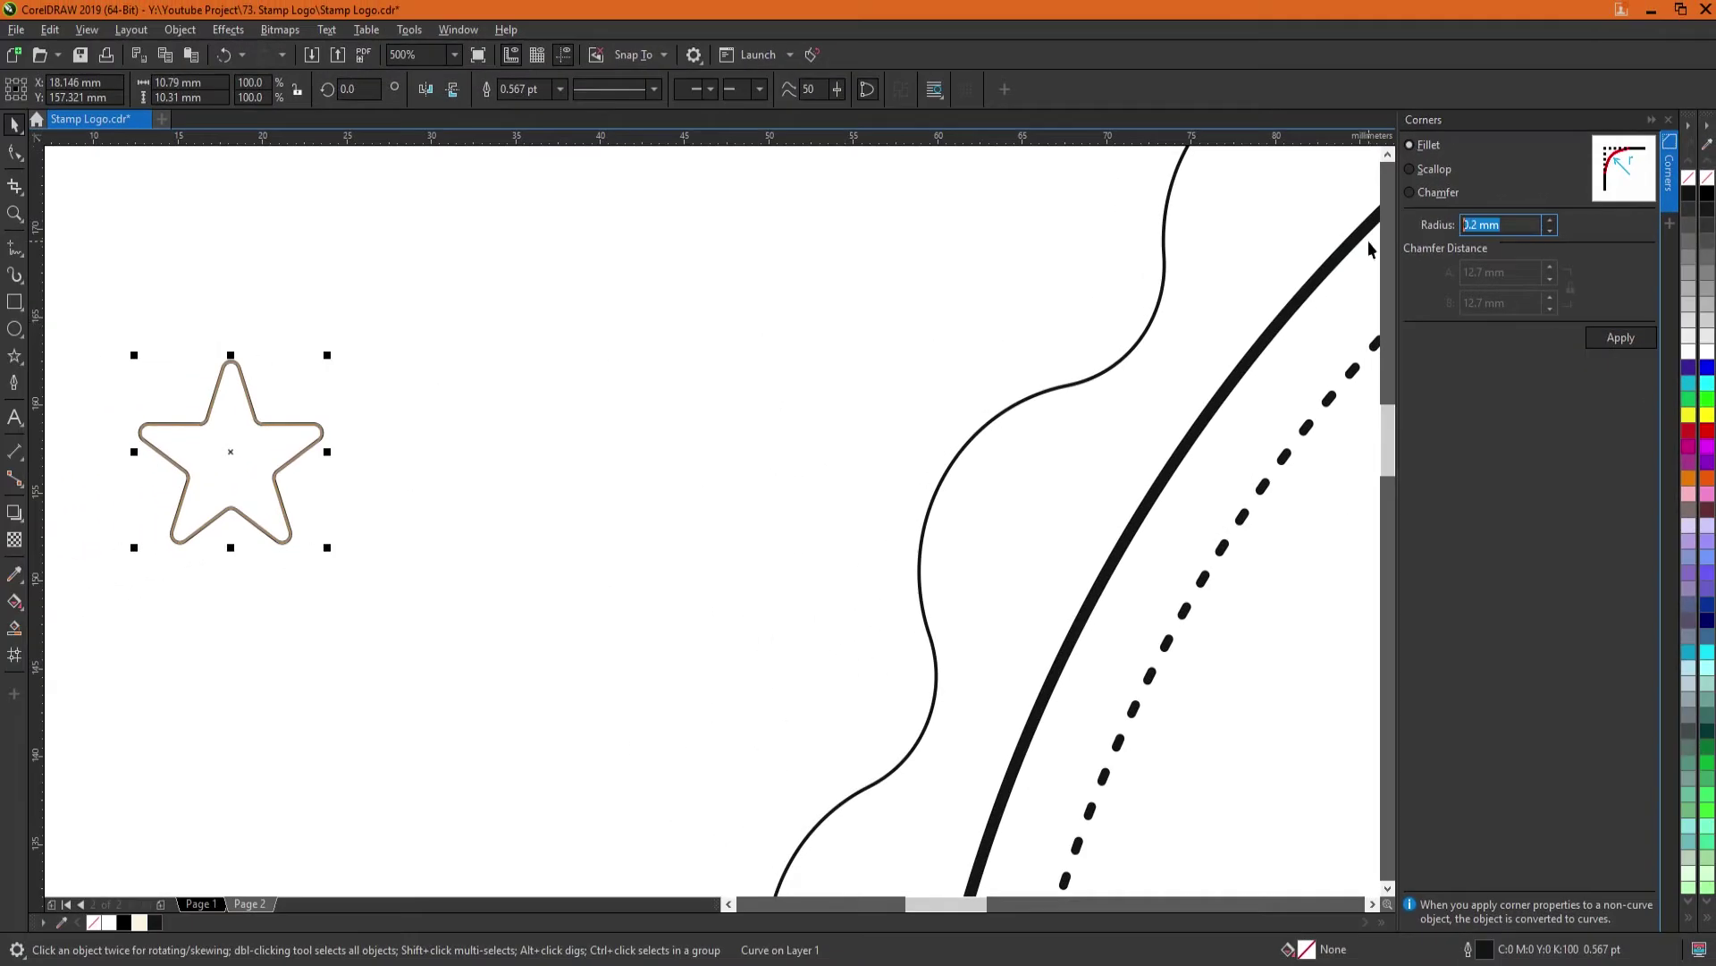
{"action": "left_click", "coordinate": [1645, 340]}
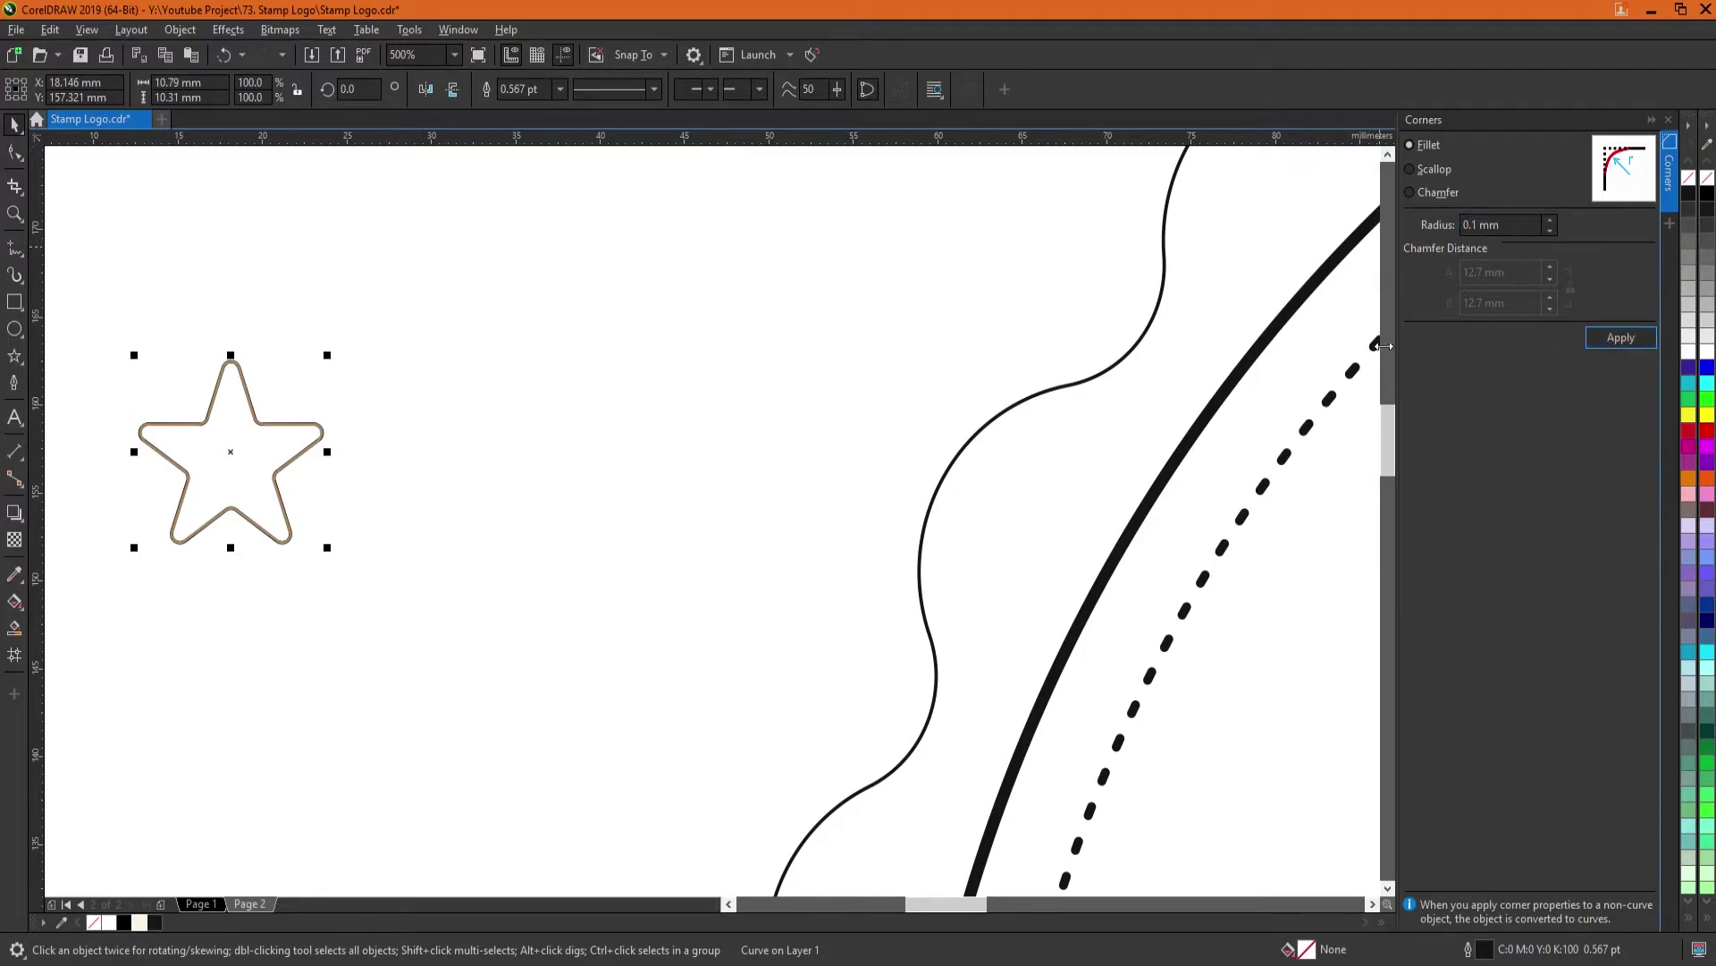
{"action": "left_click", "coordinate": [1621, 337]}
{"action": "key", "text": "ctrl+z"}
{"action": "scroll", "coordinate": [260, 437], "scroll_direction": "up", "scroll_amount": 1}
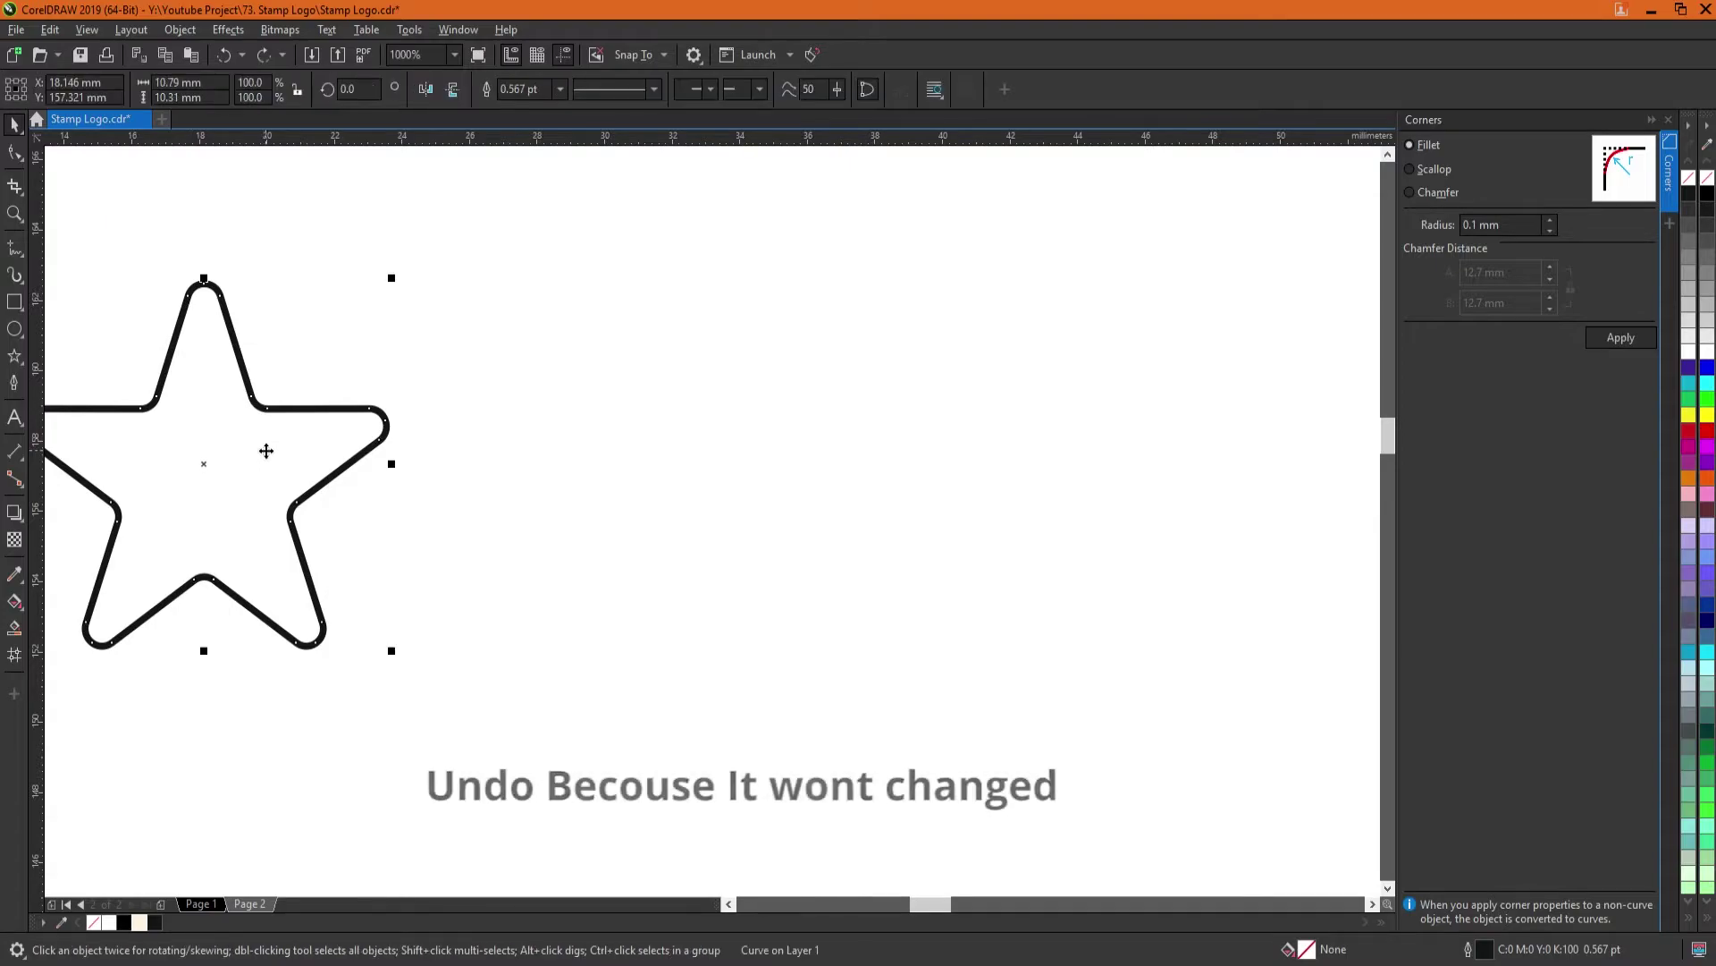
{"action": "key", "text": "ctrl+z"}
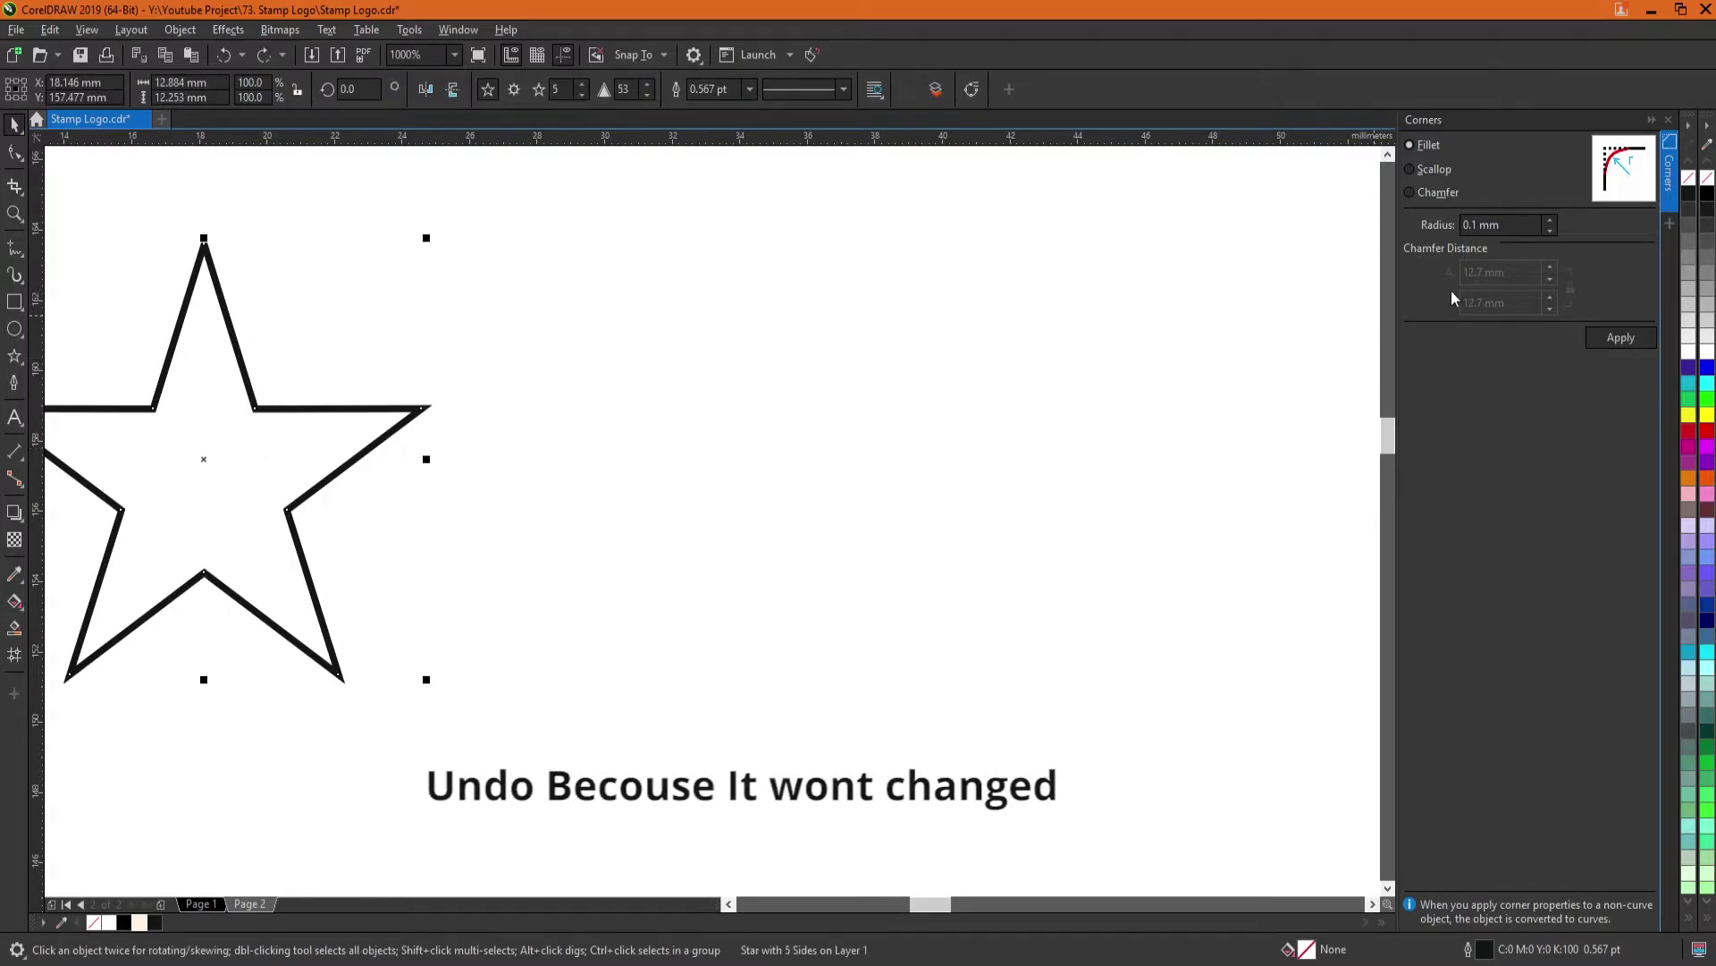
{"action": "left_click", "coordinate": [1621, 337]}
{"action": "left_click", "coordinate": [569, 456]}
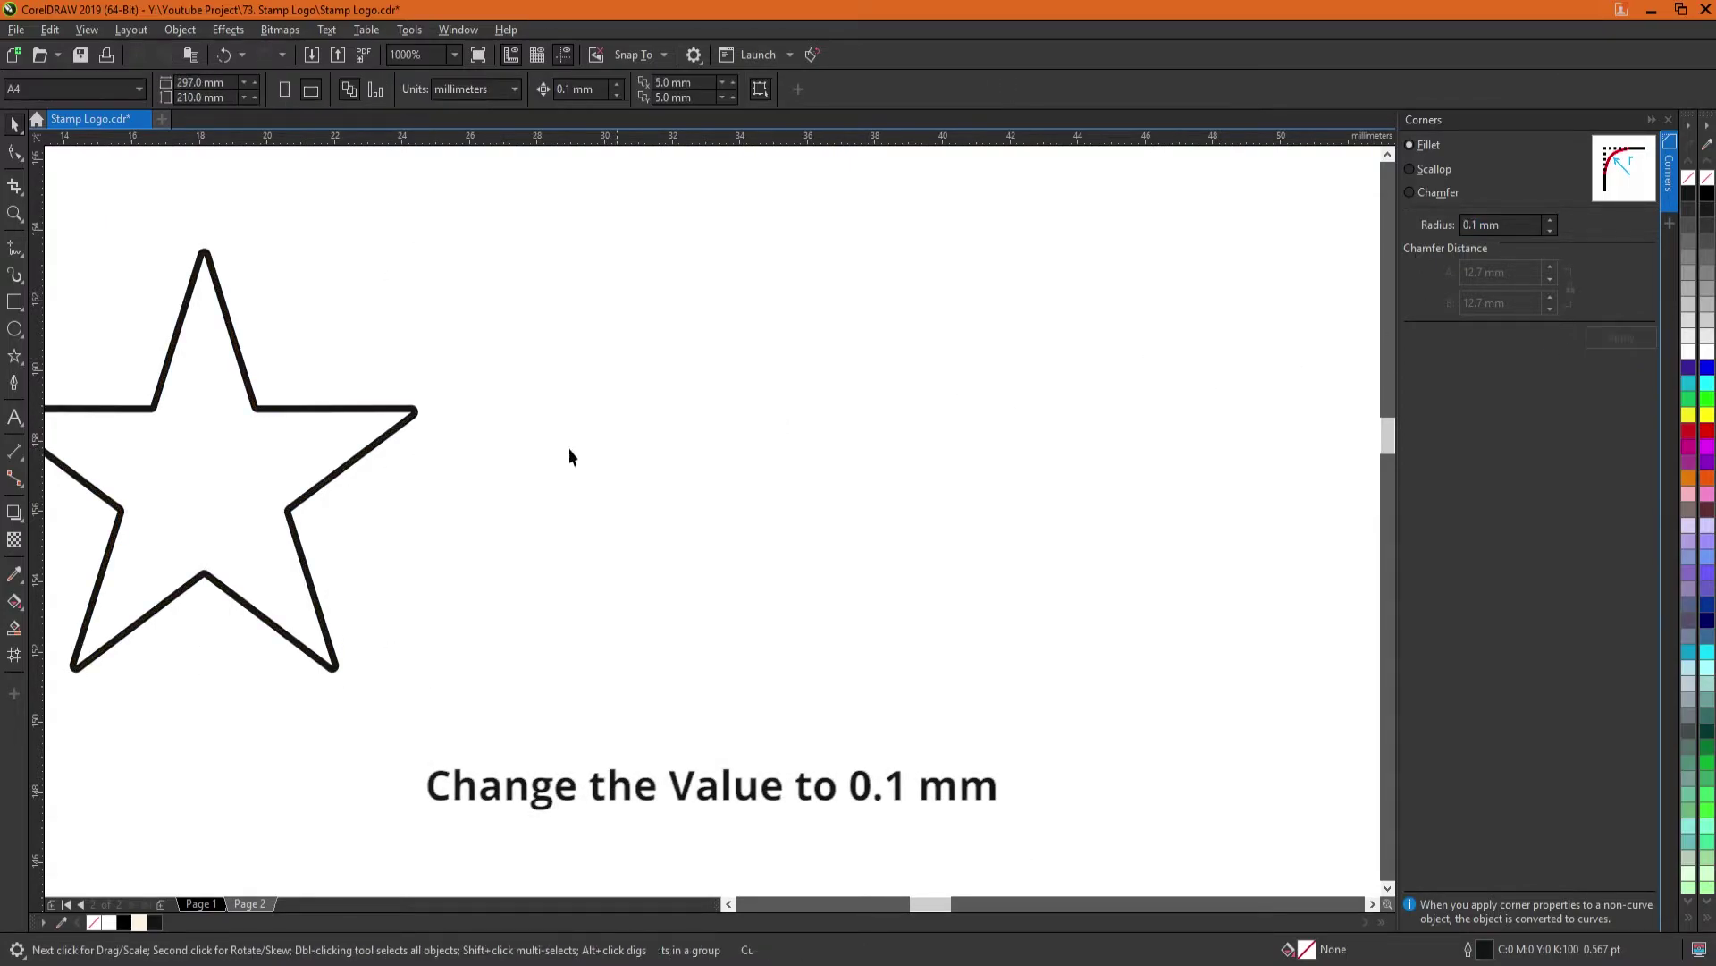
{"action": "scroll", "coordinate": [281, 460], "scroll_direction": "down", "scroll_amount": 2}
- Duplicate the star twice to the right, shrinking each copy progressively (about 64%)
{"action": "scroll", "coordinate": [295, 465], "scroll_direction": "down", "scroll_amount": 2}
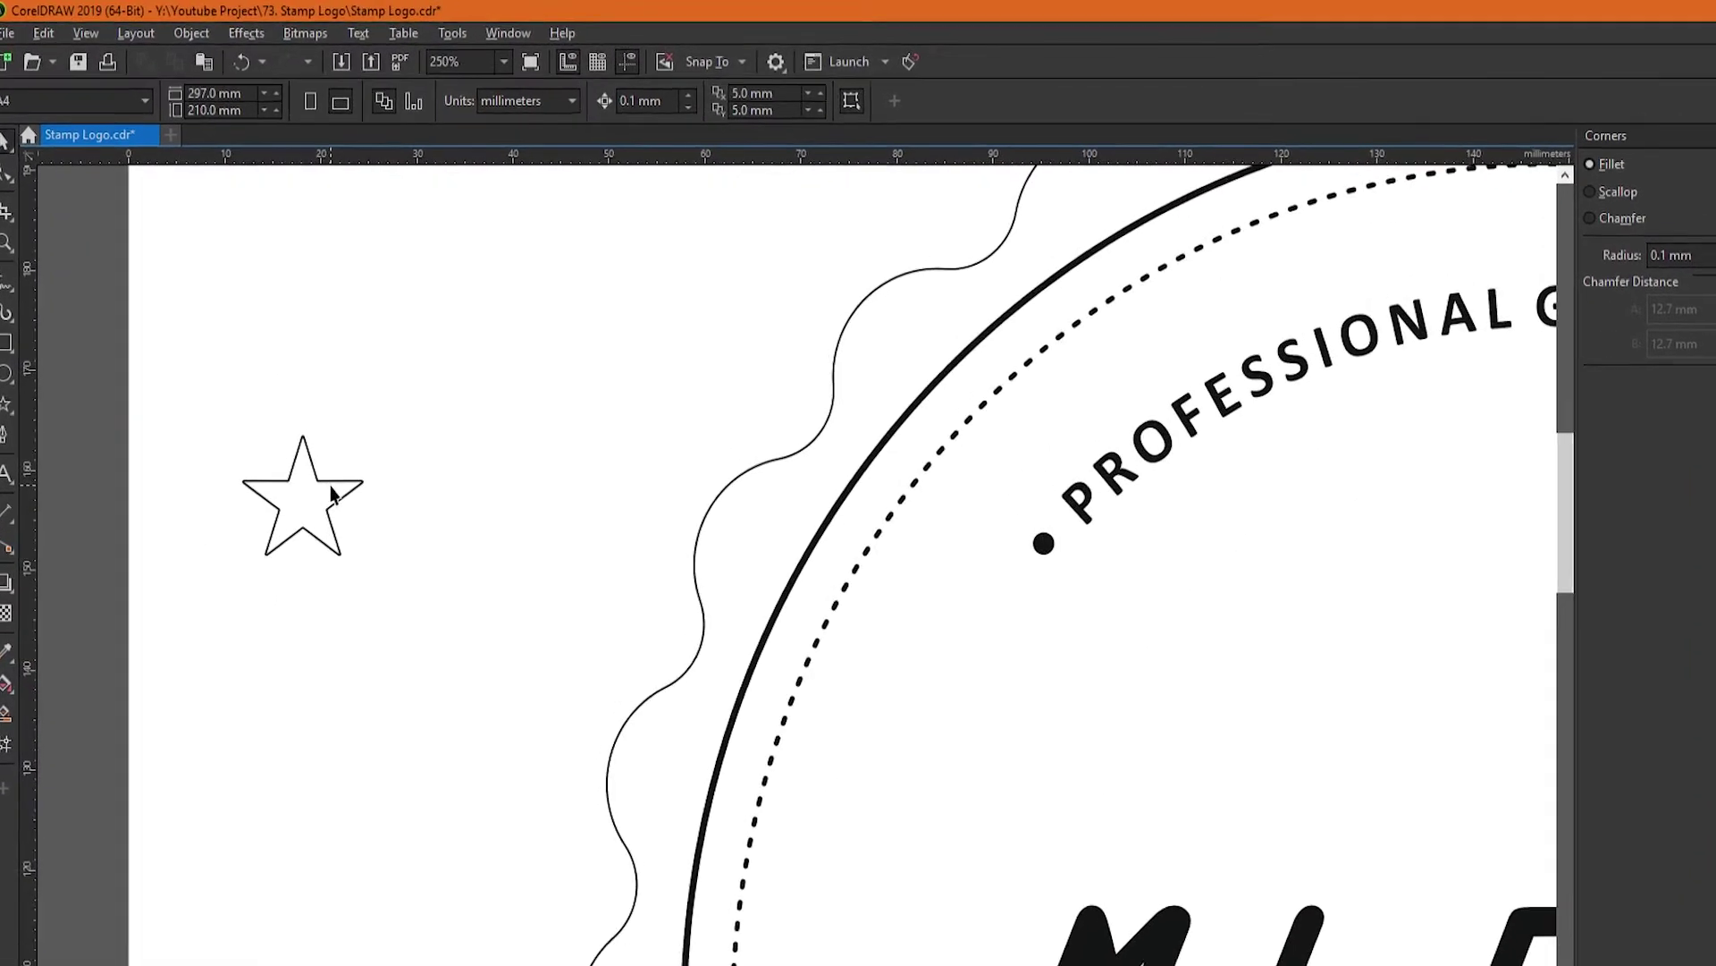
{"action": "scroll", "coordinate": [425, 571], "scroll_direction": "up", "scroll_amount": 1}
{"action": "left_click_drag", "start_coordinate": [399, 613], "coordinate": [752, 760]}
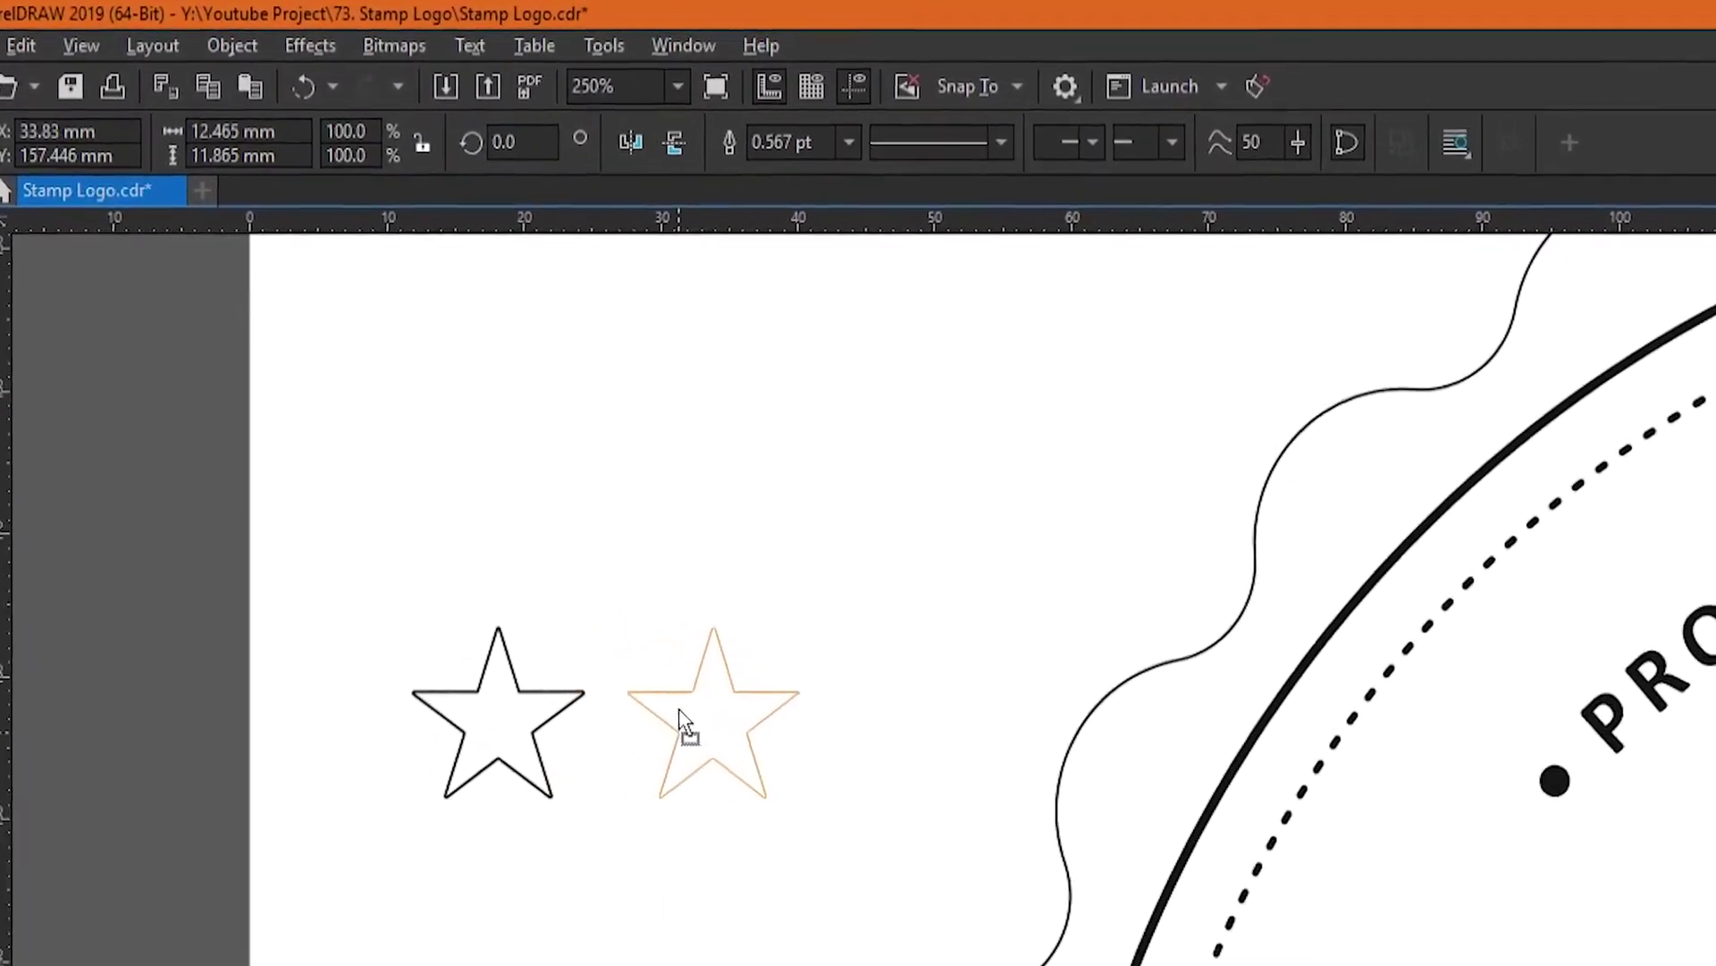
{"action": "left_click_drag", "start_coordinate": [894, 661], "coordinate": [872, 707]}
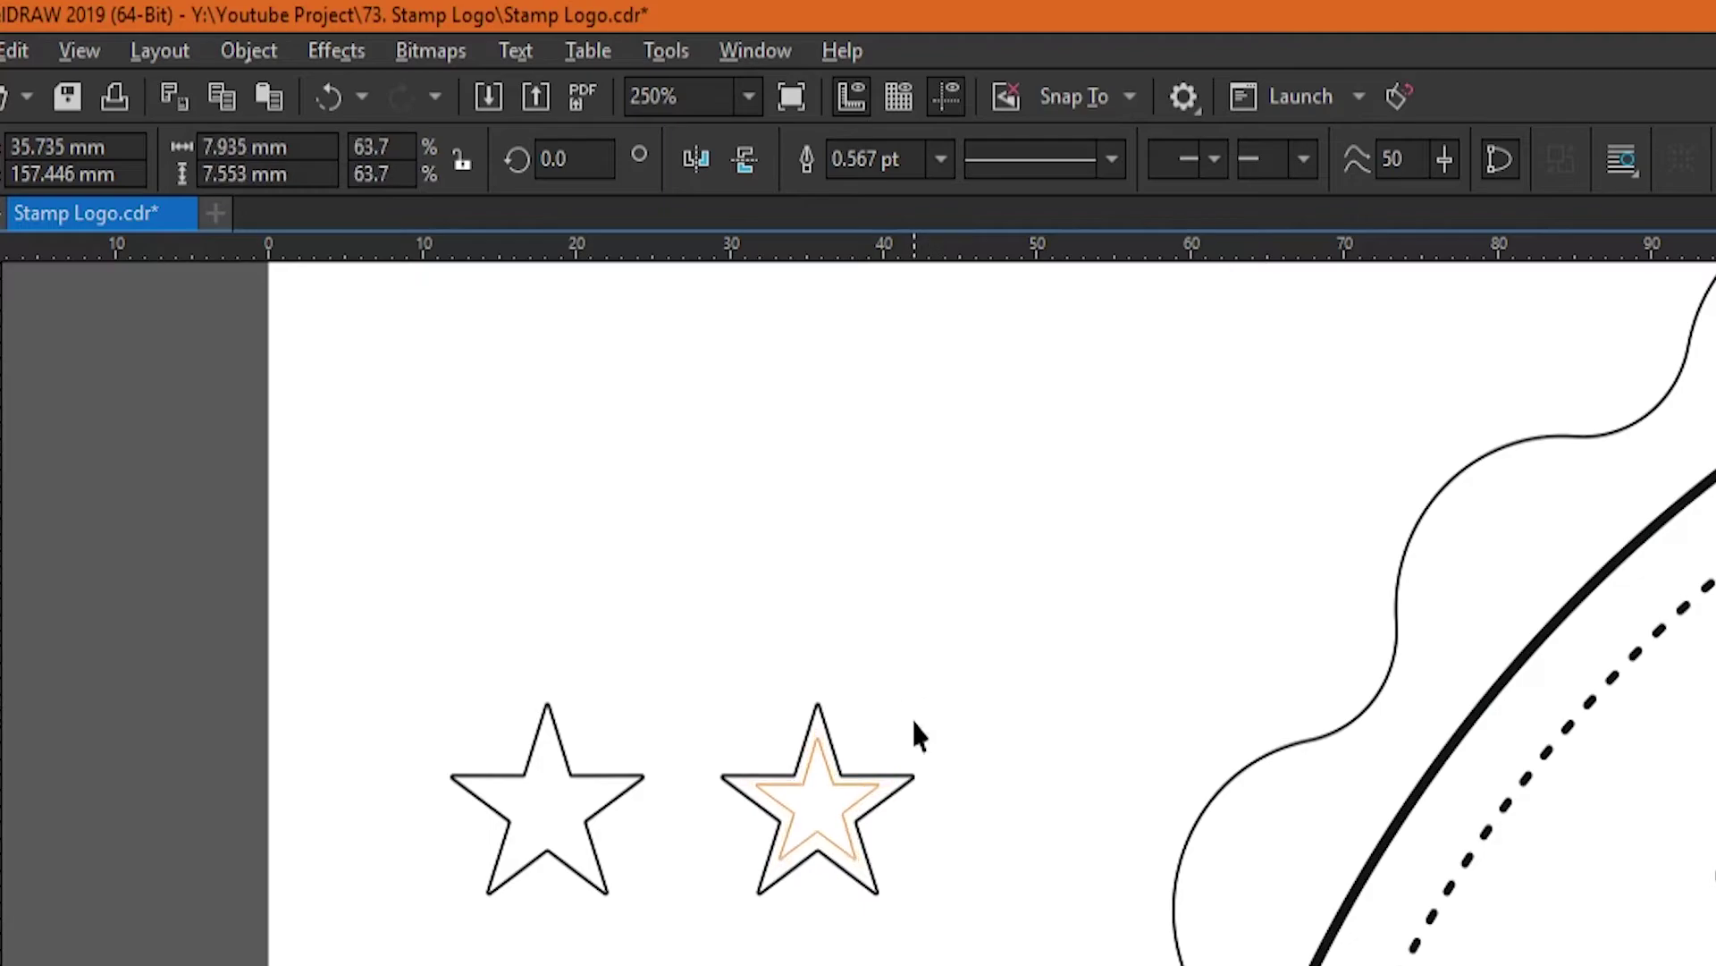
{"action": "left_click_drag", "start_coordinate": [838, 808], "coordinate": [1046, 807]}
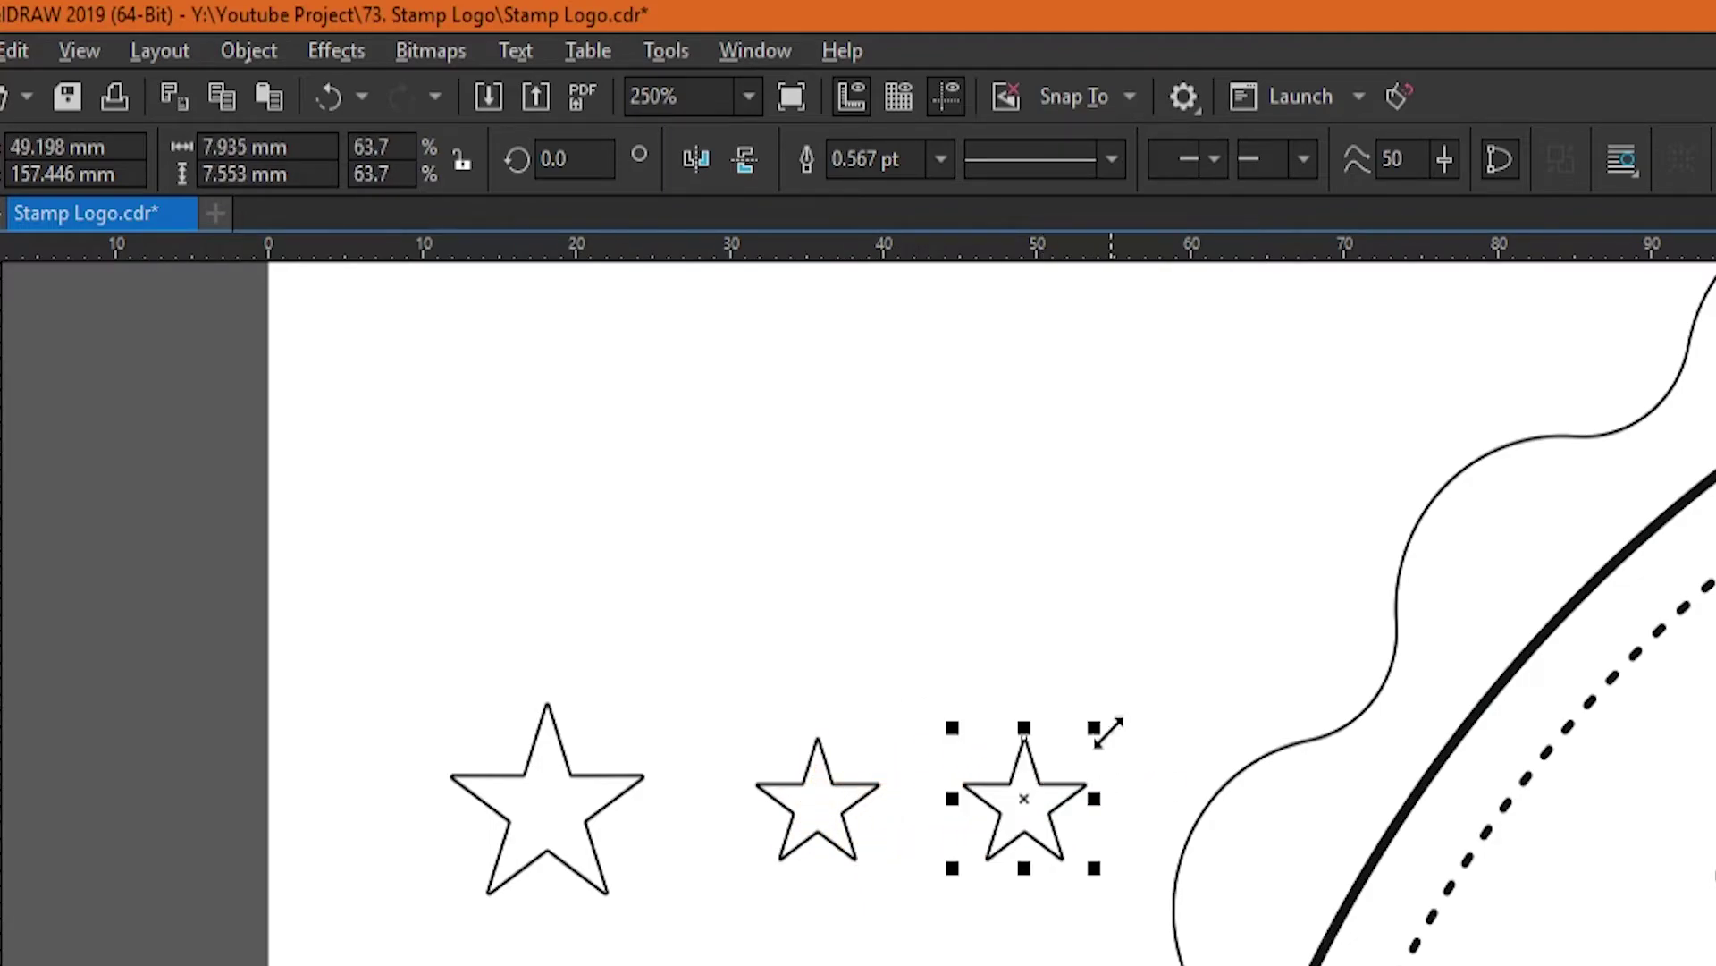
{"action": "left_click_drag", "start_coordinate": [1098, 718], "coordinate": [1098, 738]}
{"action": "left_click", "coordinate": [1099, 729]}
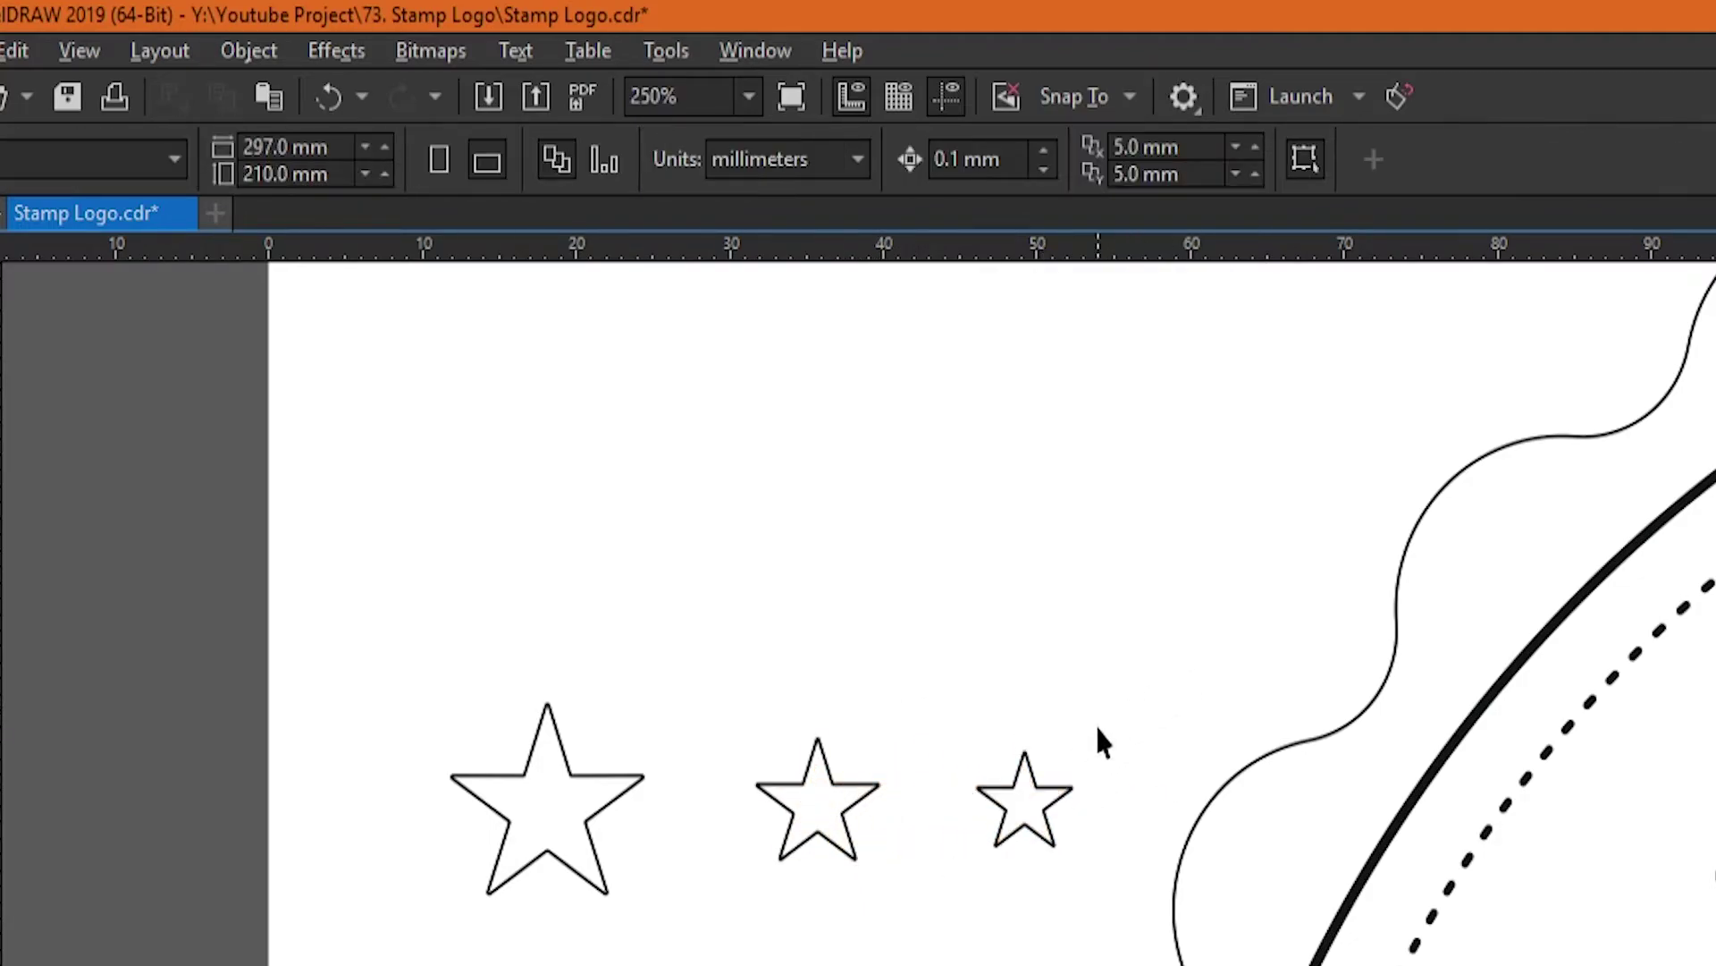
- Mirror the two small stars to the big star's left and copy them to its right, making five
{"action": "left_click_drag", "start_coordinate": [830, 894], "coordinate": [82, 898]}
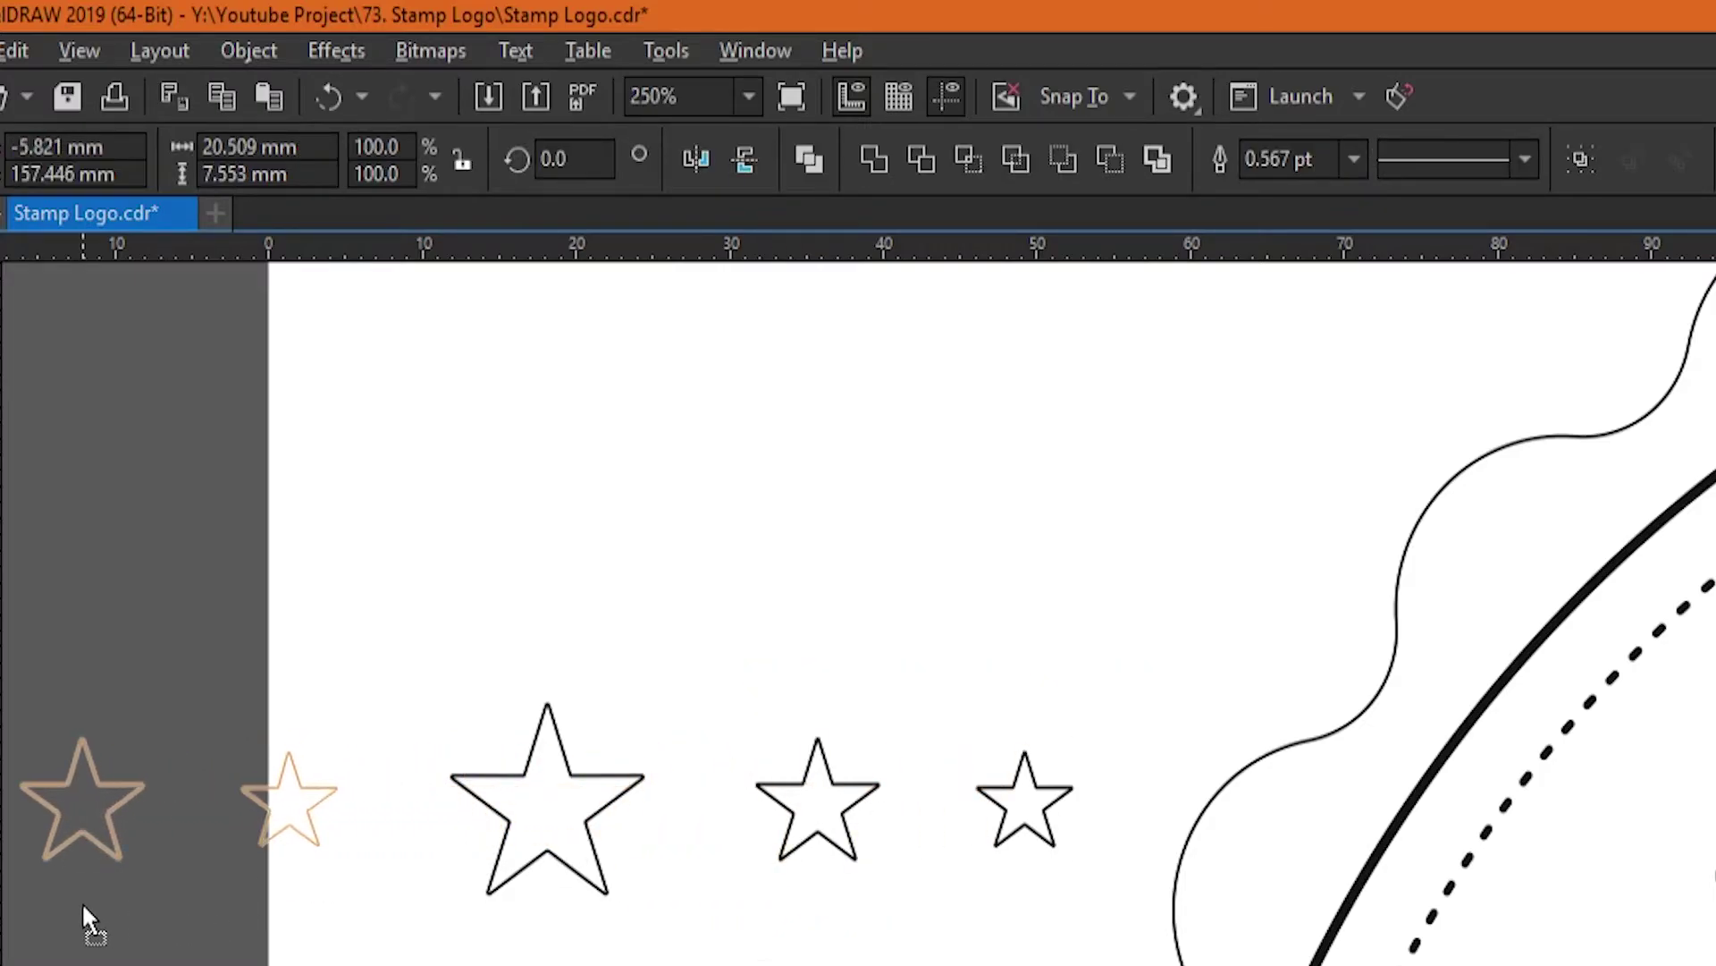
{"action": "scroll", "coordinate": [581, 859], "scroll_direction": "right", "scroll_amount": 2}
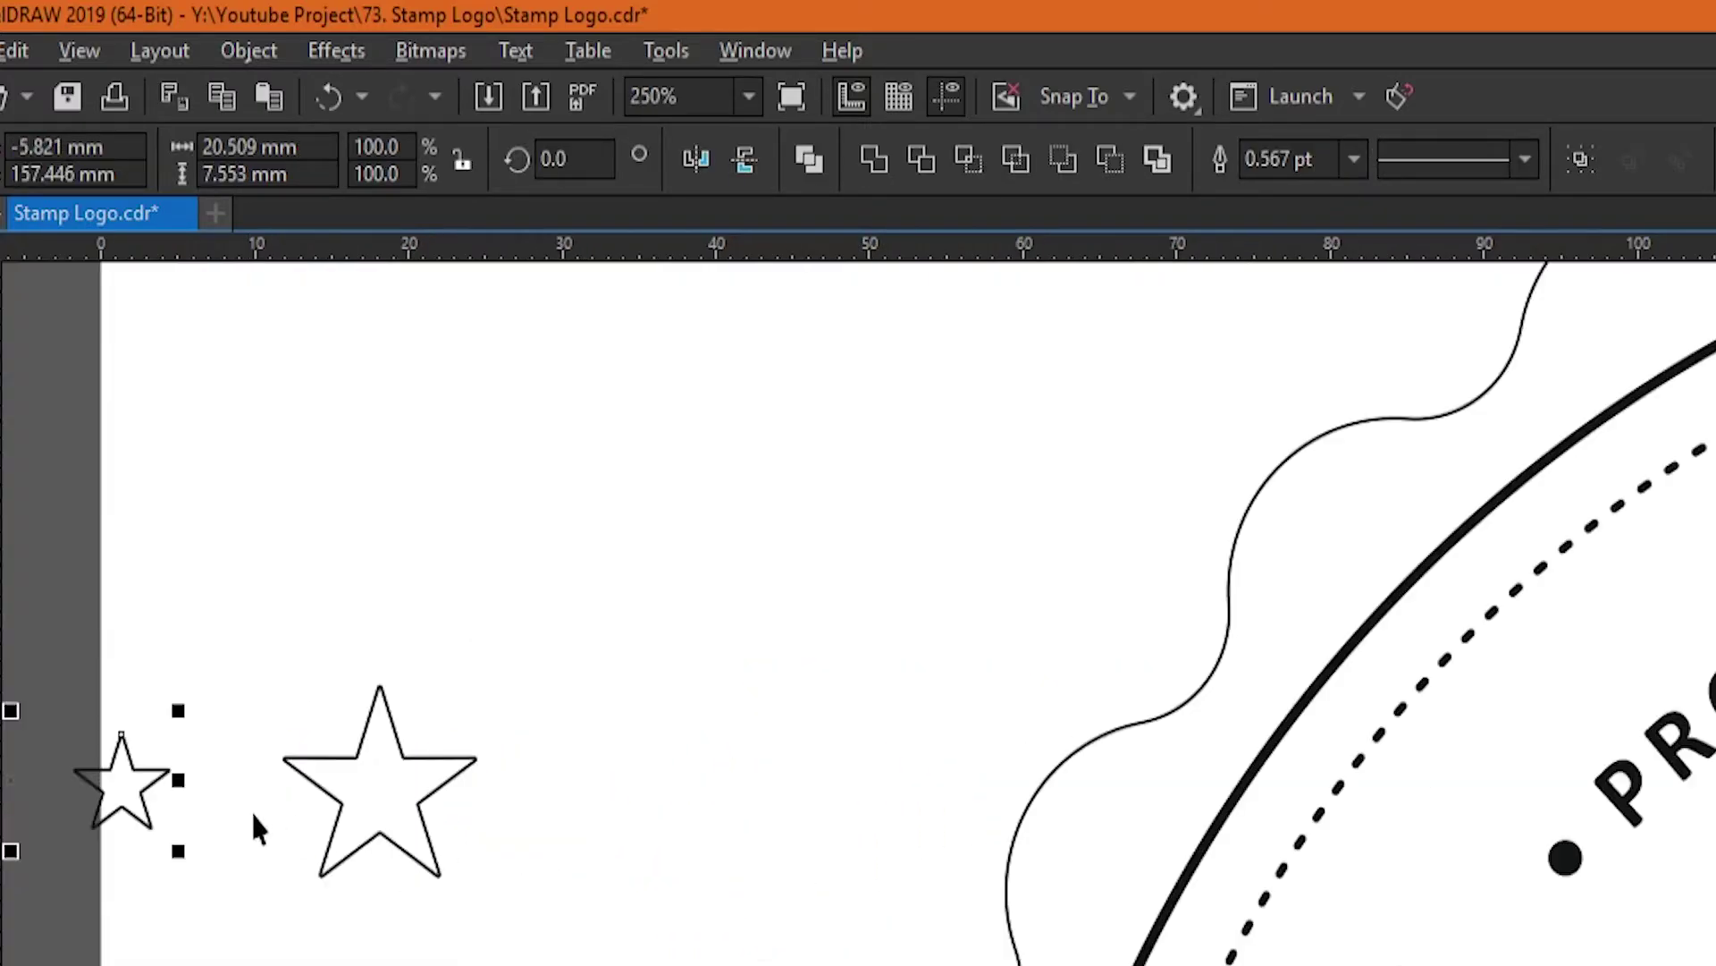
{"action": "left_click", "coordinate": [689, 159]}
{"action": "left_click", "coordinate": [719, 592]}
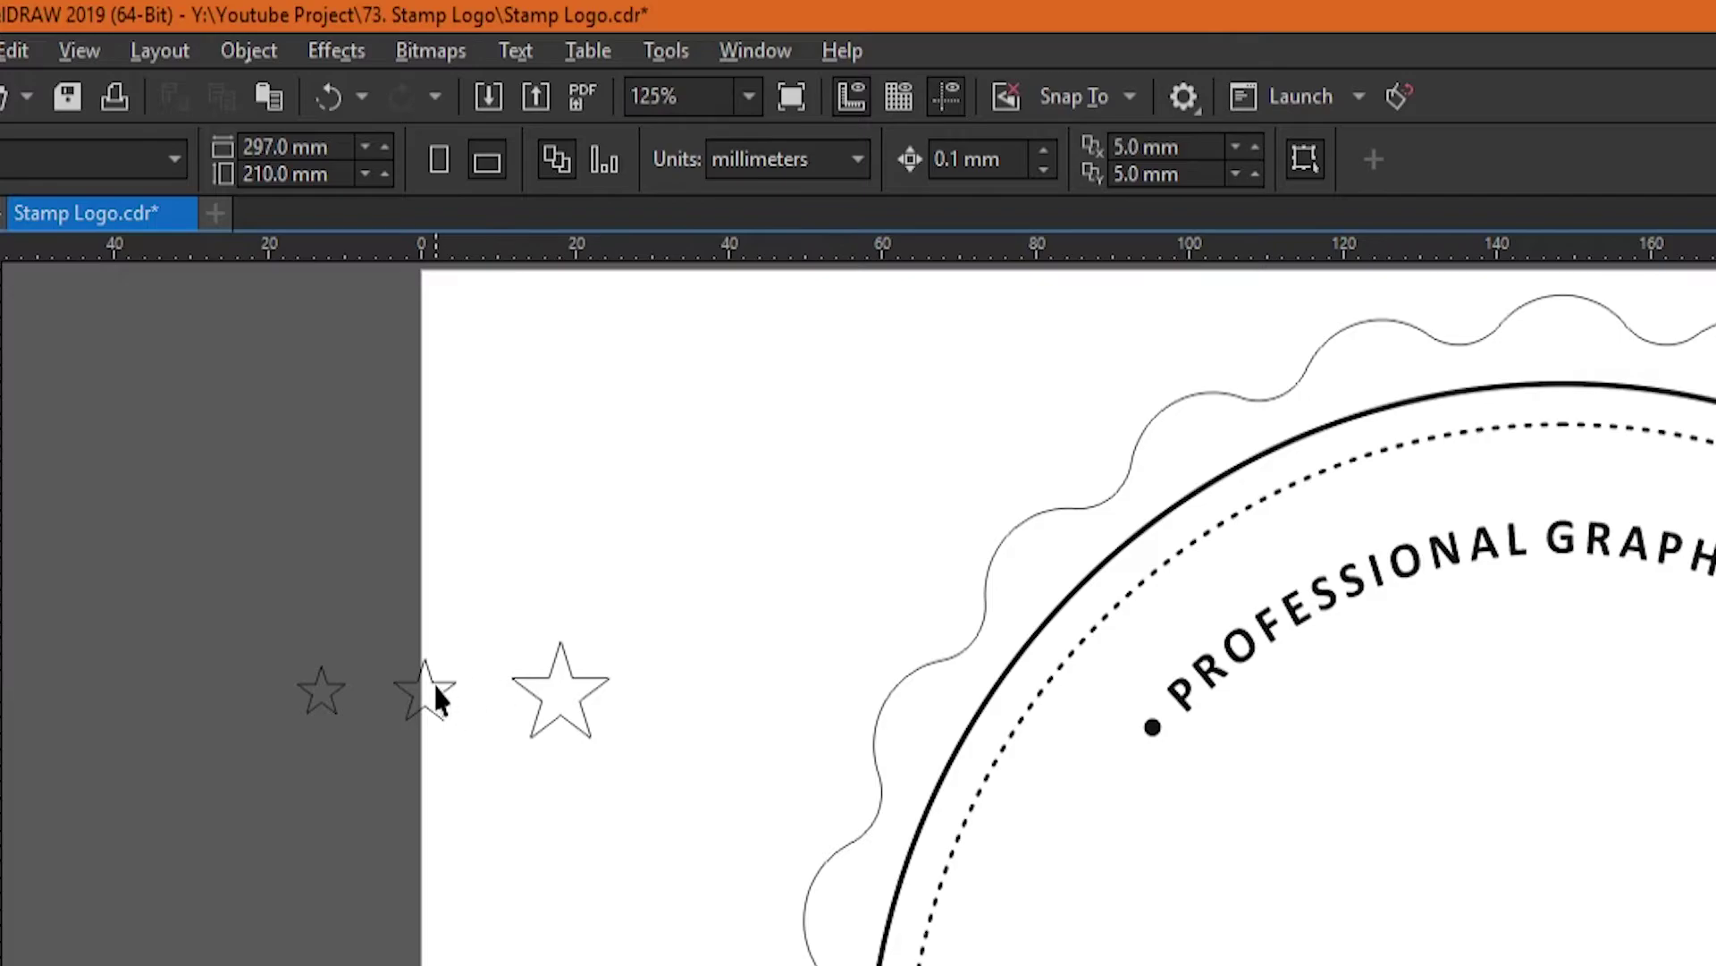
{"action": "scroll", "coordinate": [432, 682], "scroll_direction": "up", "scroll_amount": 2}
{"action": "left_click_drag", "start_coordinate": [561, 586], "coordinate": [87, 845]}
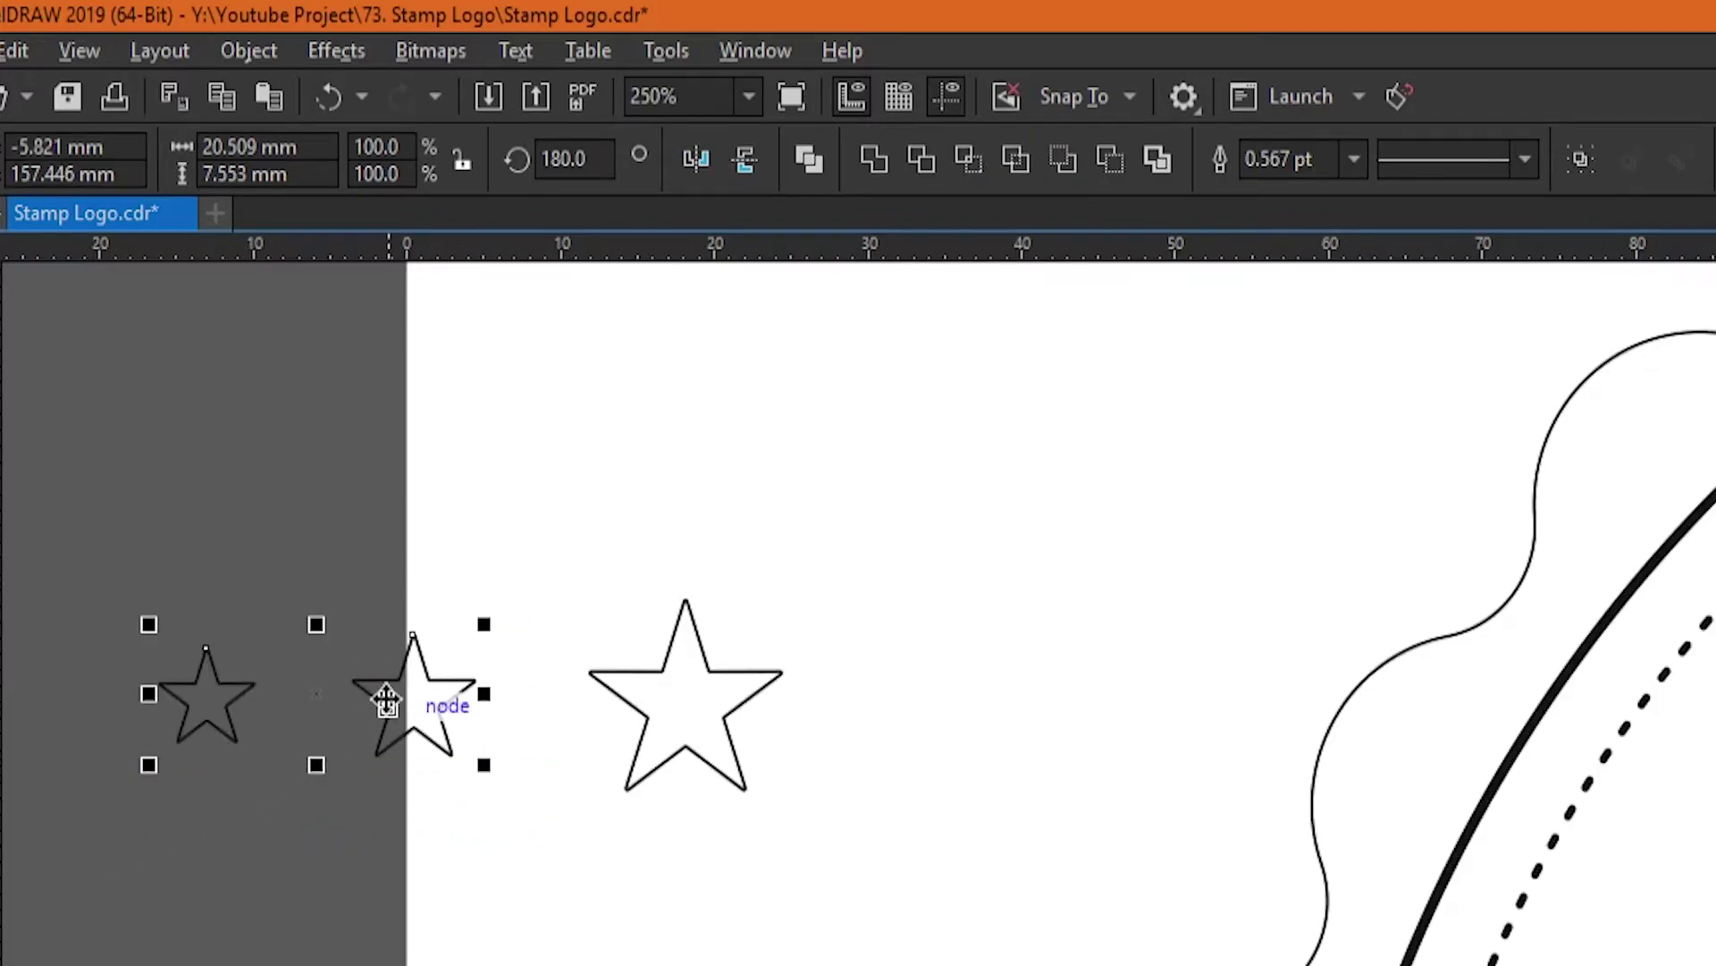
{"action": "left_click_drag", "start_coordinate": [386, 701], "coordinate": [1103, 702]}
{"action": "left_click", "coordinate": [739, 166]}
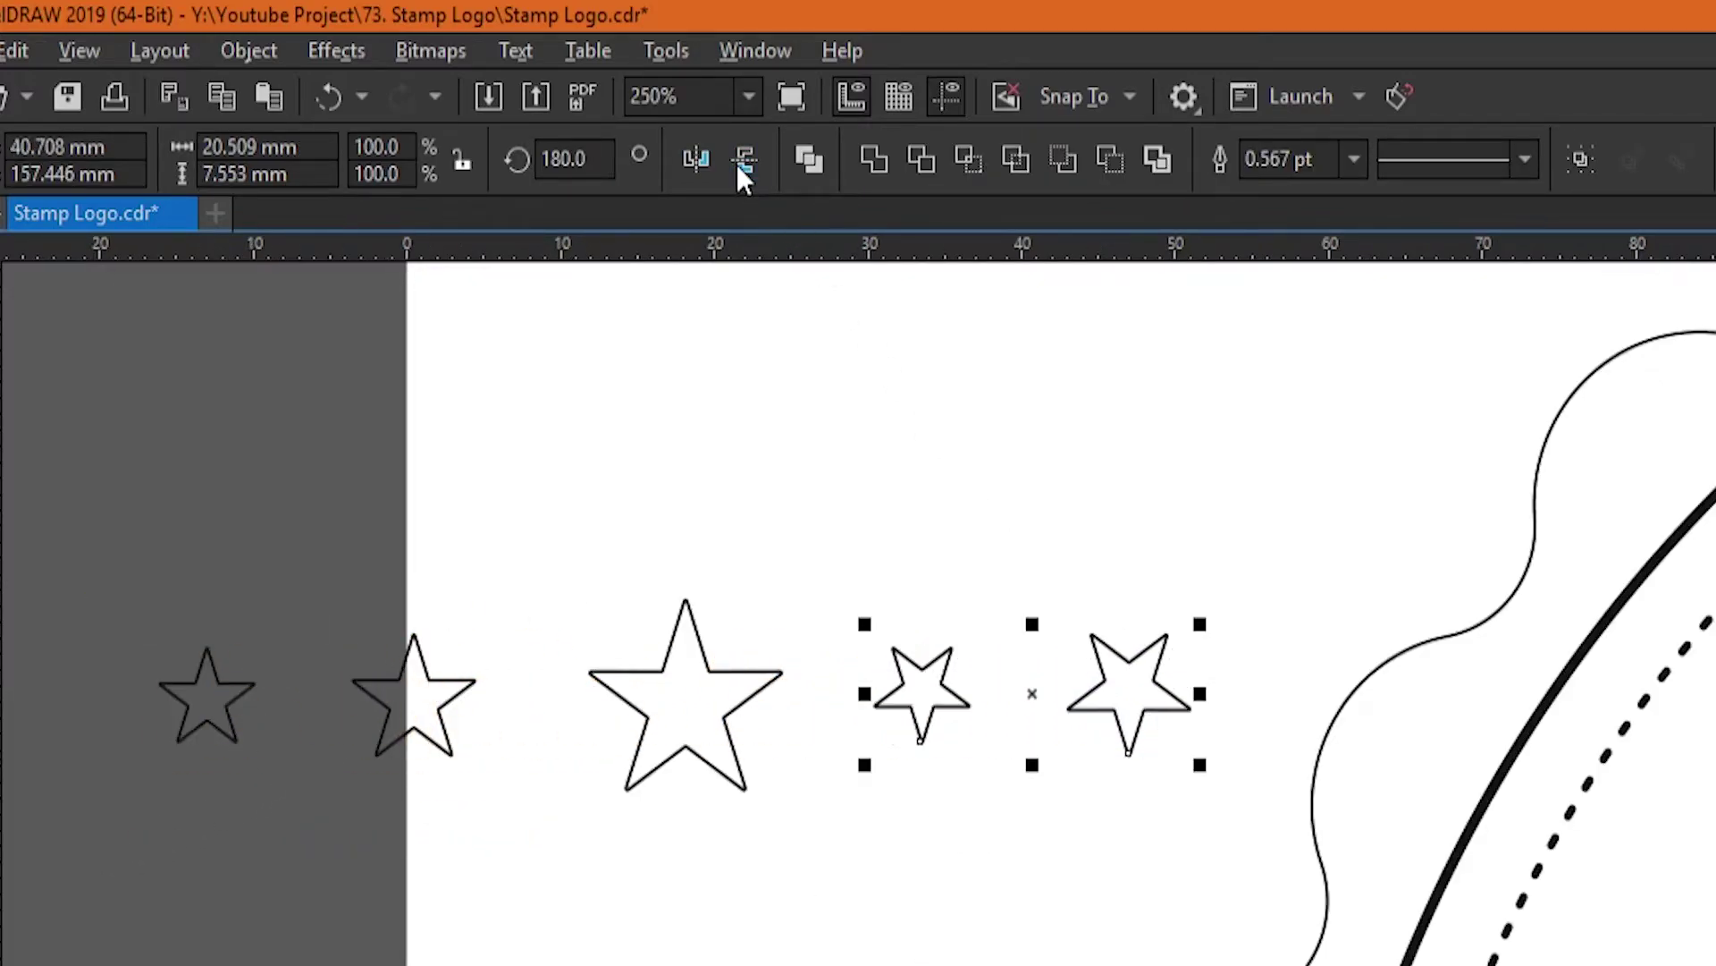
{"action": "left_click", "coordinate": [702, 163]}
{"action": "left_click", "coordinate": [792, 597]}
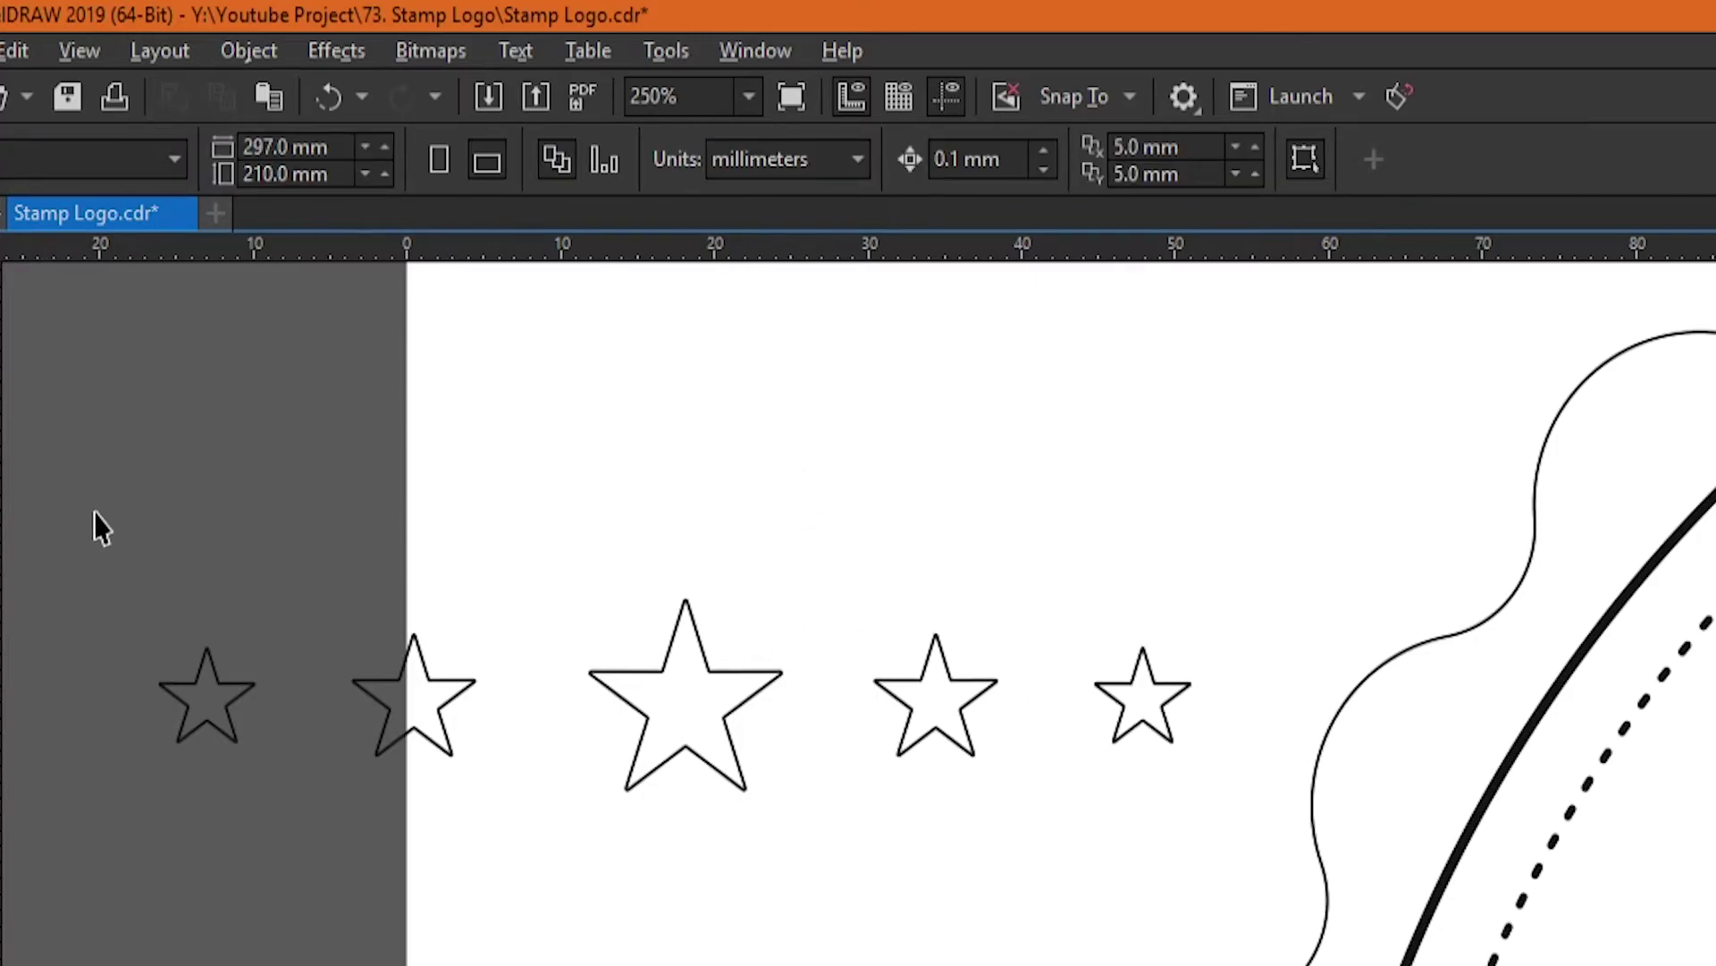
- Align the stars' centres, distribute them evenly, and group all five
{"action": "left_click", "coordinate": [362, 677]}
{"action": "left_click", "coordinate": [608, 699], "text": "shift"}
{"action": "left_click", "coordinate": [935, 702], "text": "shift"}
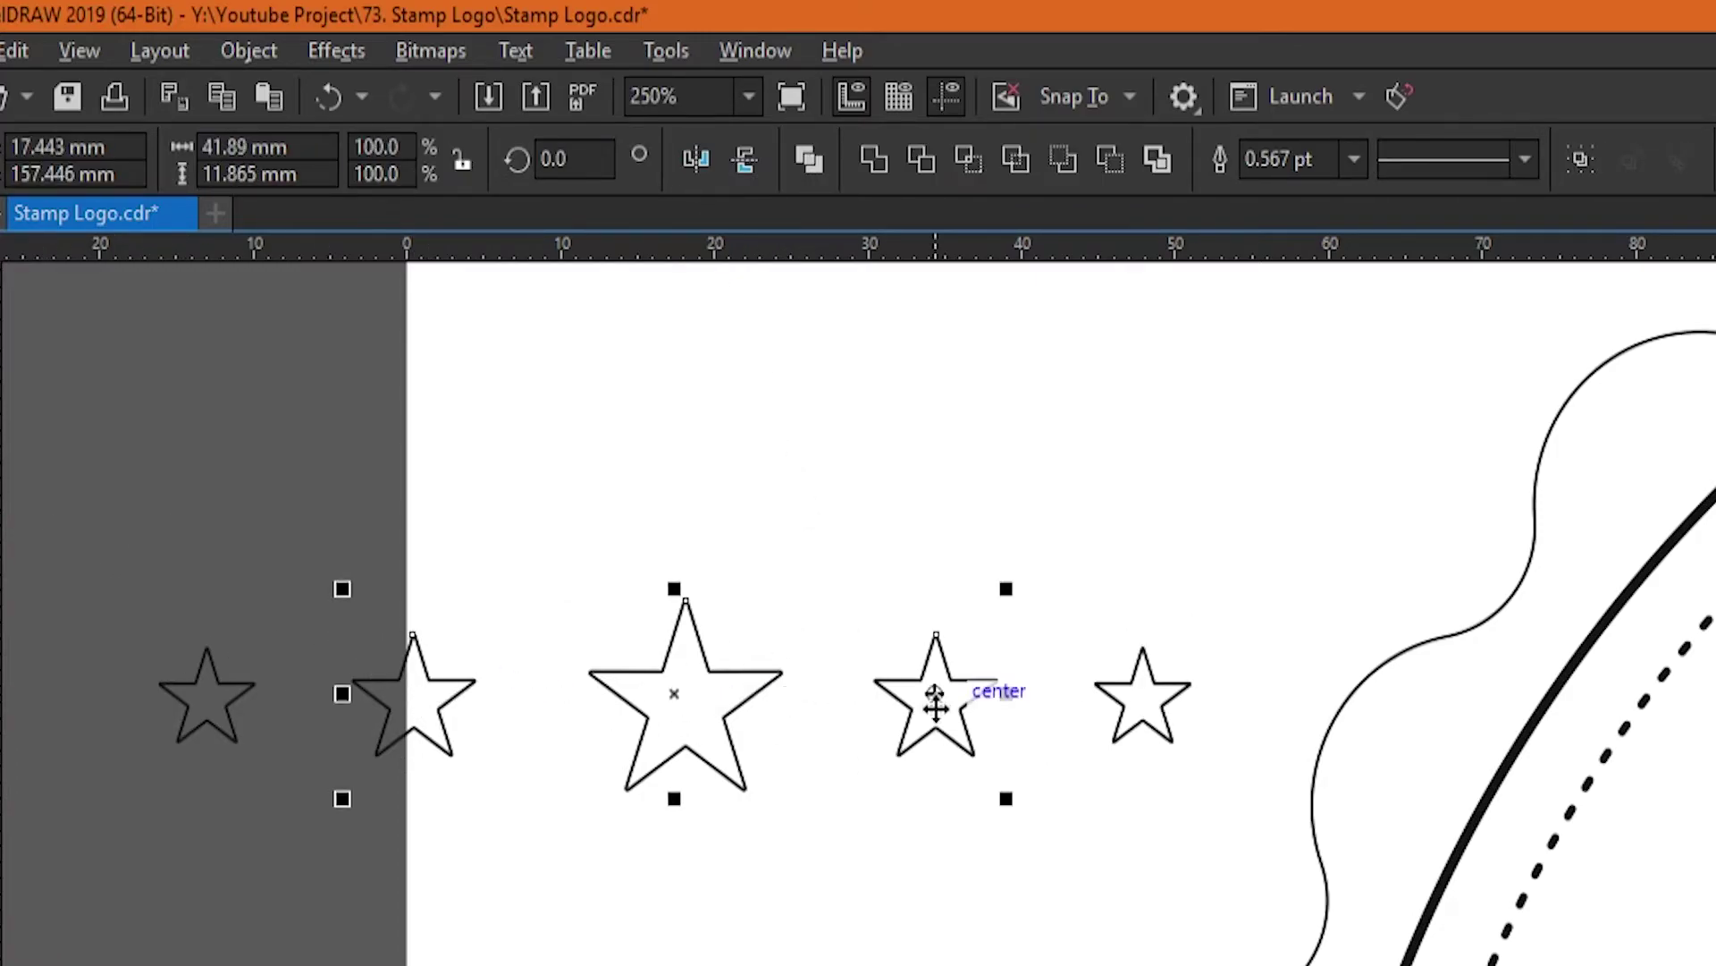
{"action": "key", "text": "t"}
{"action": "key", "text": "c"}
{"action": "key", "text": "shift+e"}
{"action": "left_click", "coordinate": [597, 612]}
{"action": "left_click_drag", "start_coordinate": [295, 491], "coordinate": [1008, 894]}
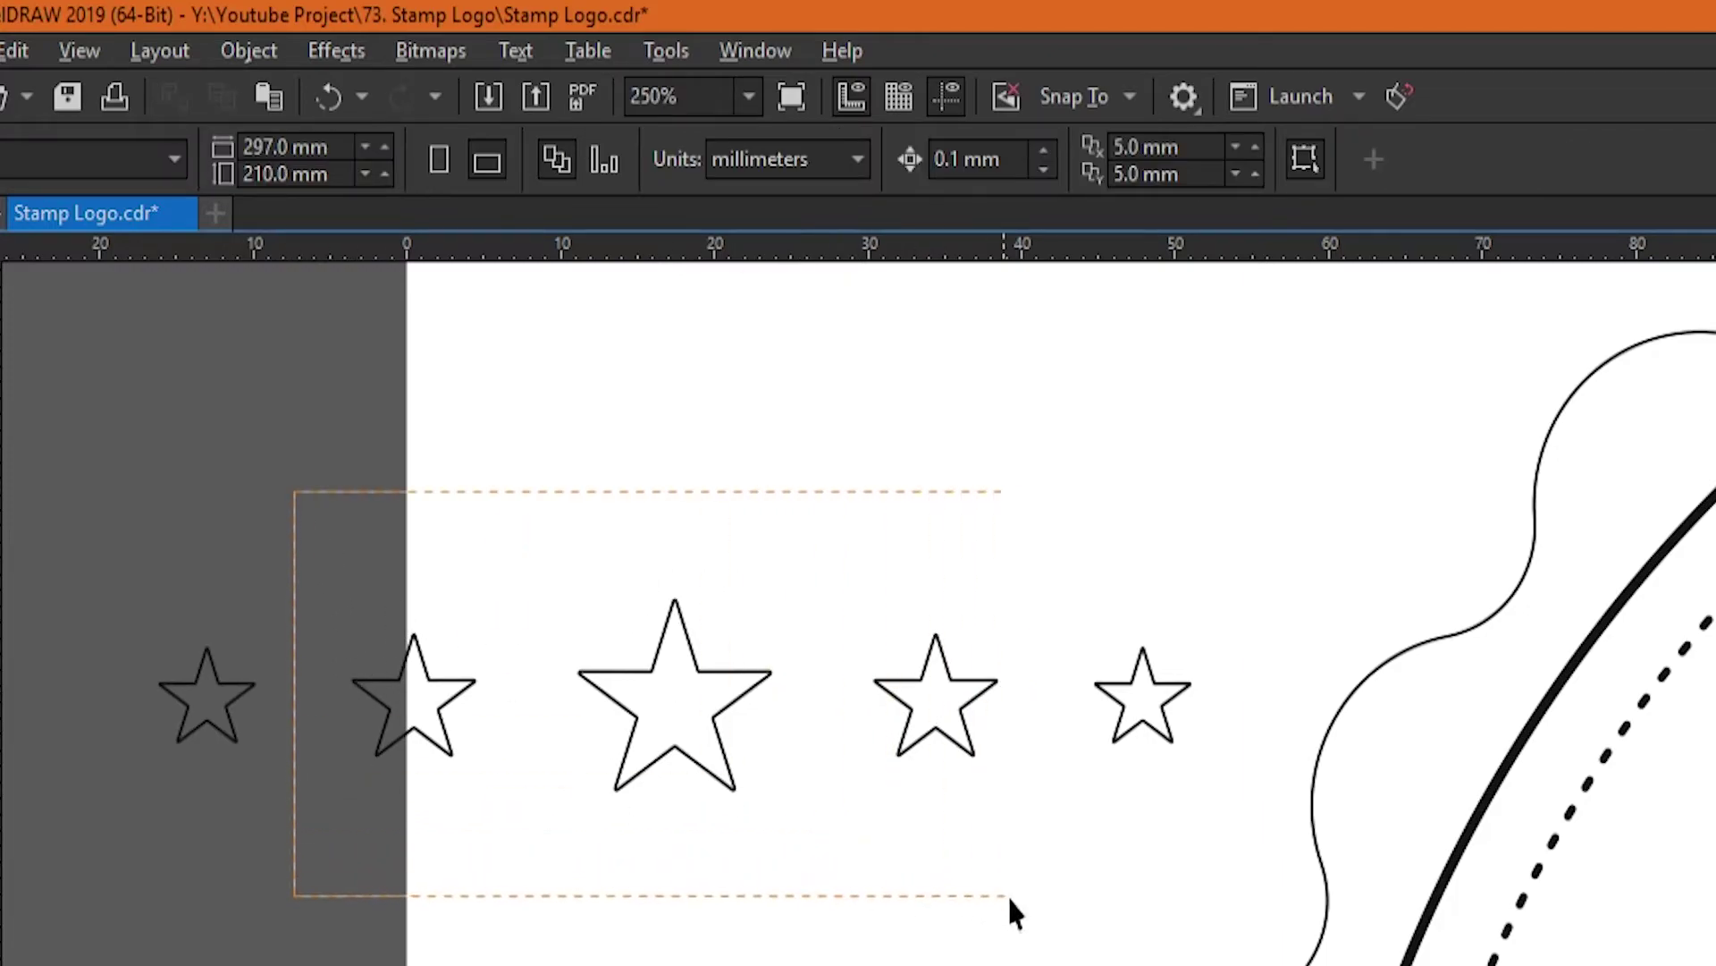
{"action": "left_click_drag", "start_coordinate": [95, 472], "coordinate": [1253, 845]}
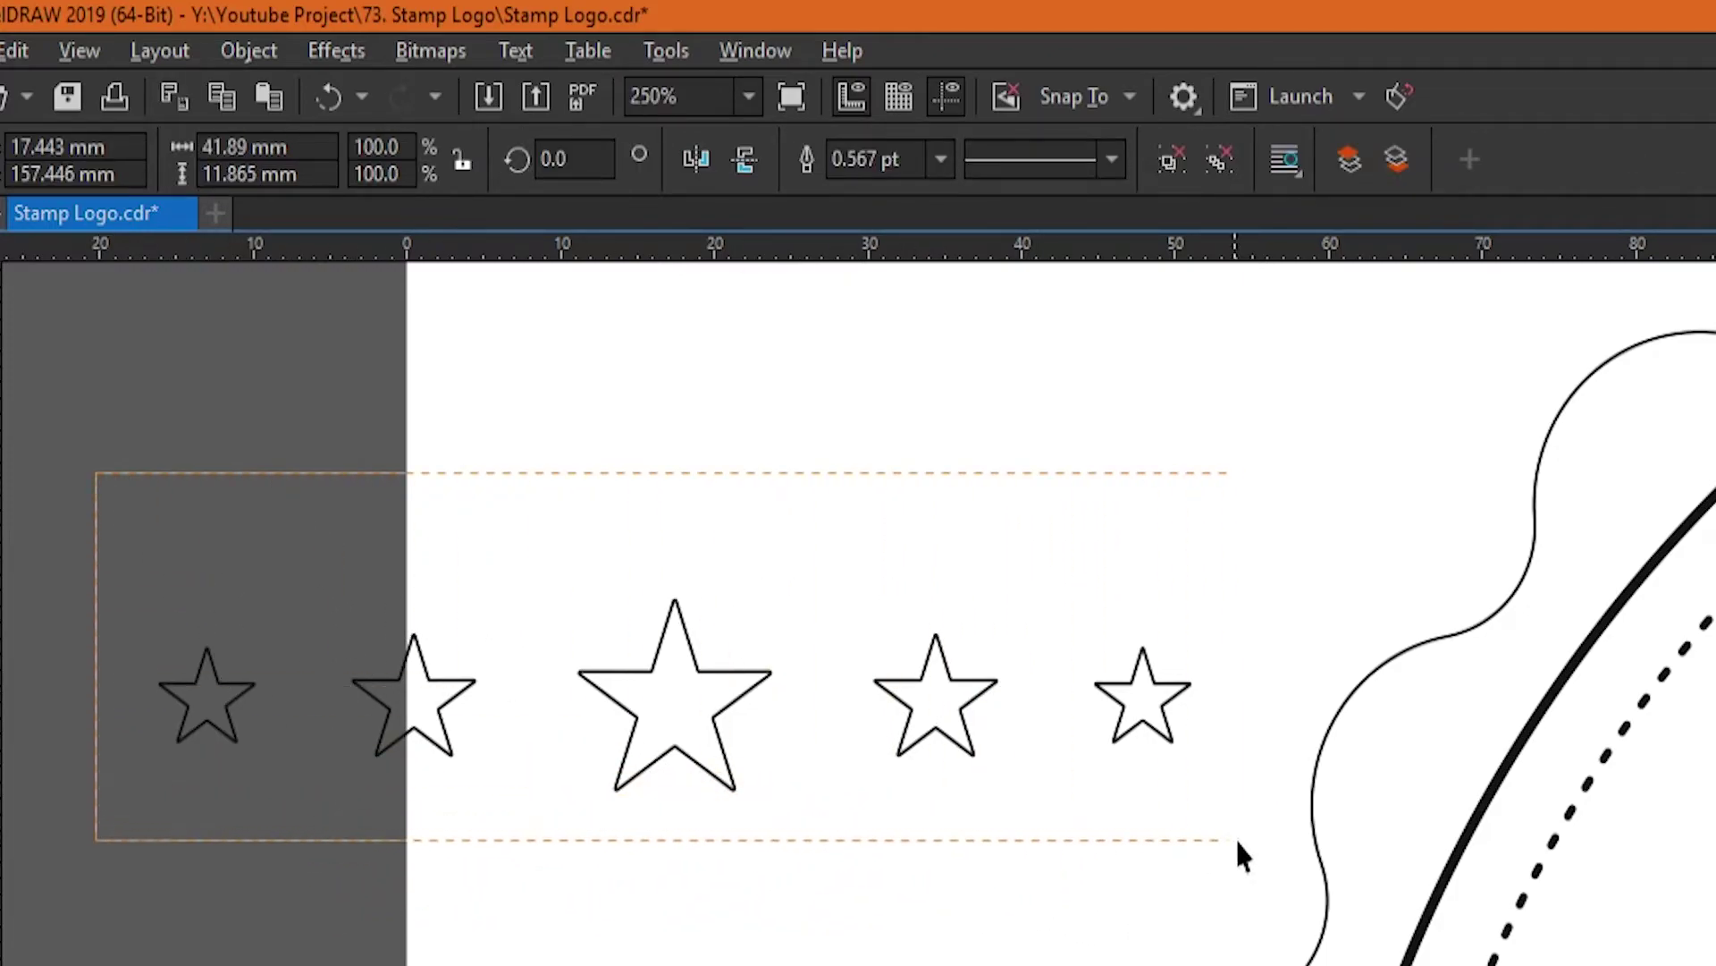
{"action": "key", "text": "ctrl+g"}
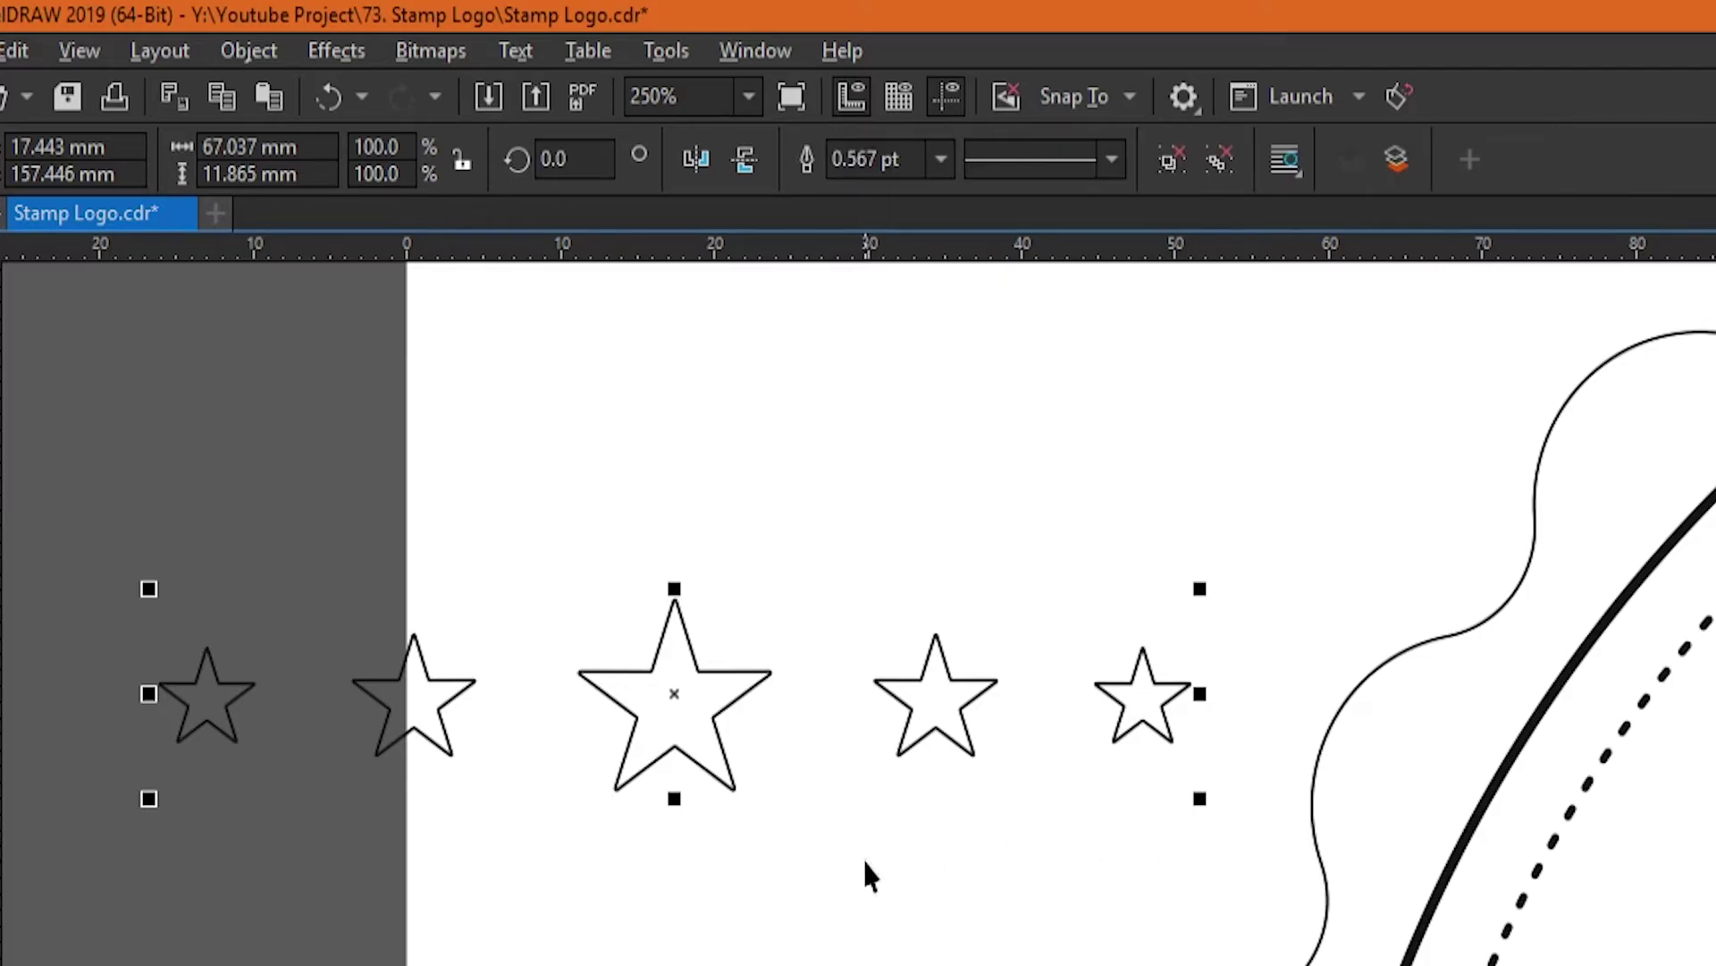
- Move the star group into the badge just below the curved top text
{"action": "left_click", "coordinate": [808, 272]}
{"action": "scroll", "coordinate": [720, 573], "scroll_direction": "down", "scroll_amount": 2}
{"action": "left_click", "coordinate": [641, 739]}
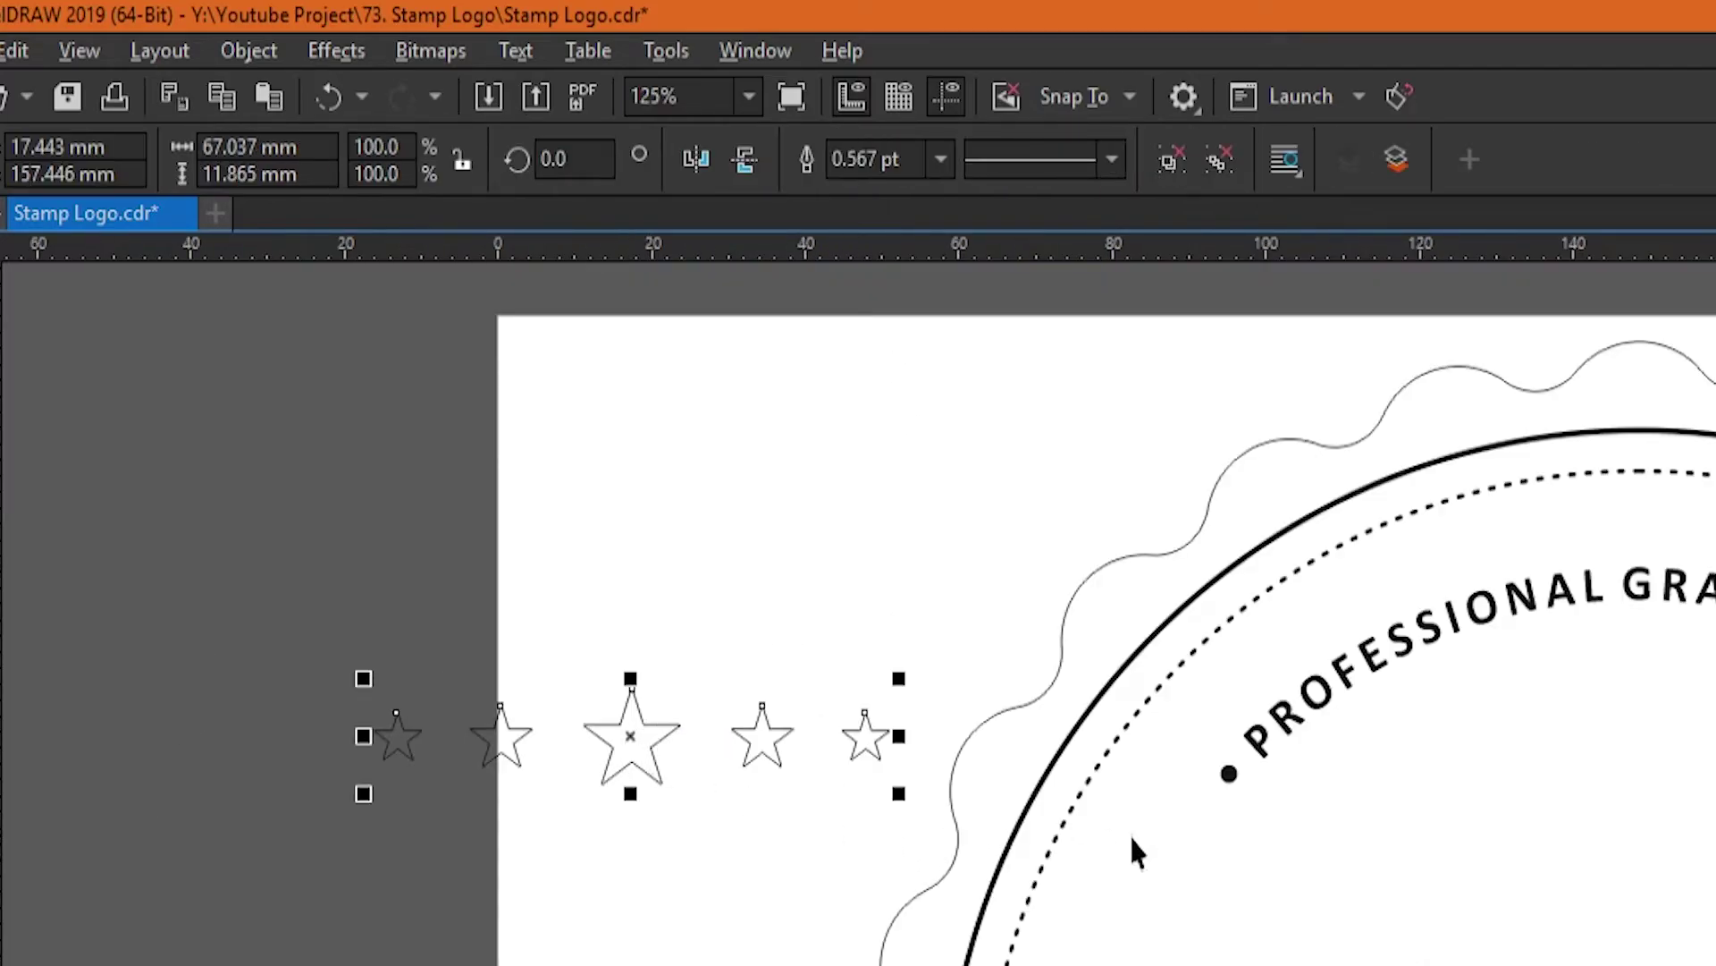
{"action": "left_click", "coordinate": [983, 825]}
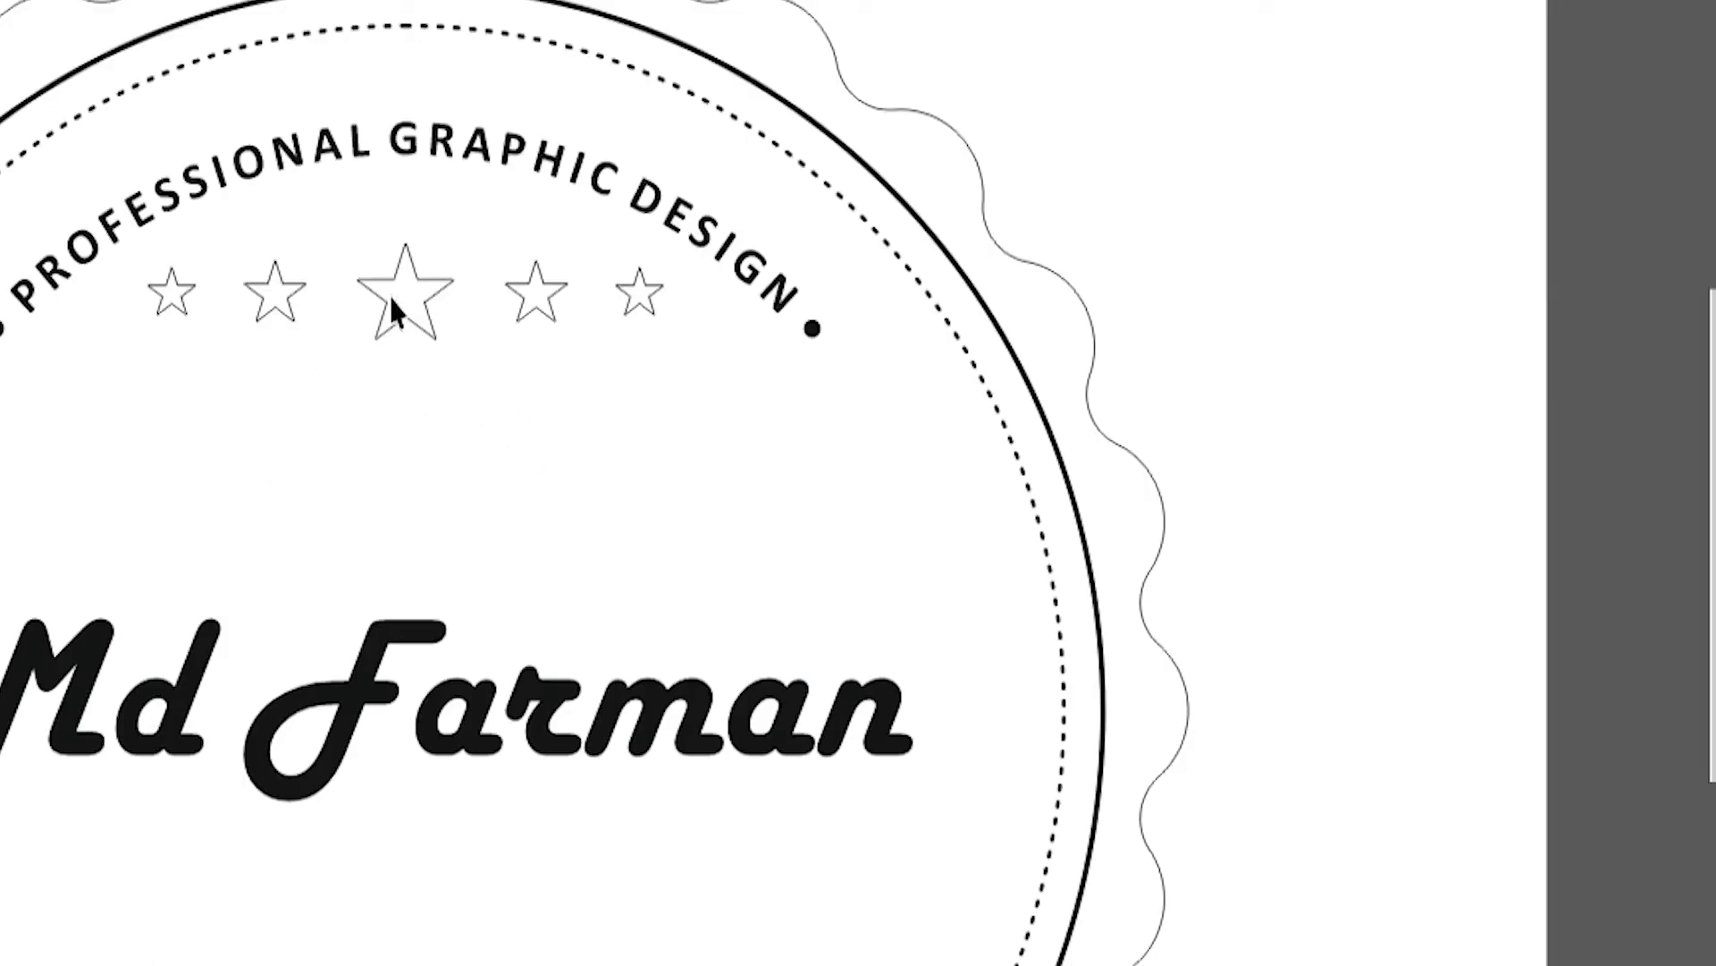
{"action": "left_click_drag", "start_coordinate": [398, 299], "coordinate": [399, 447]}
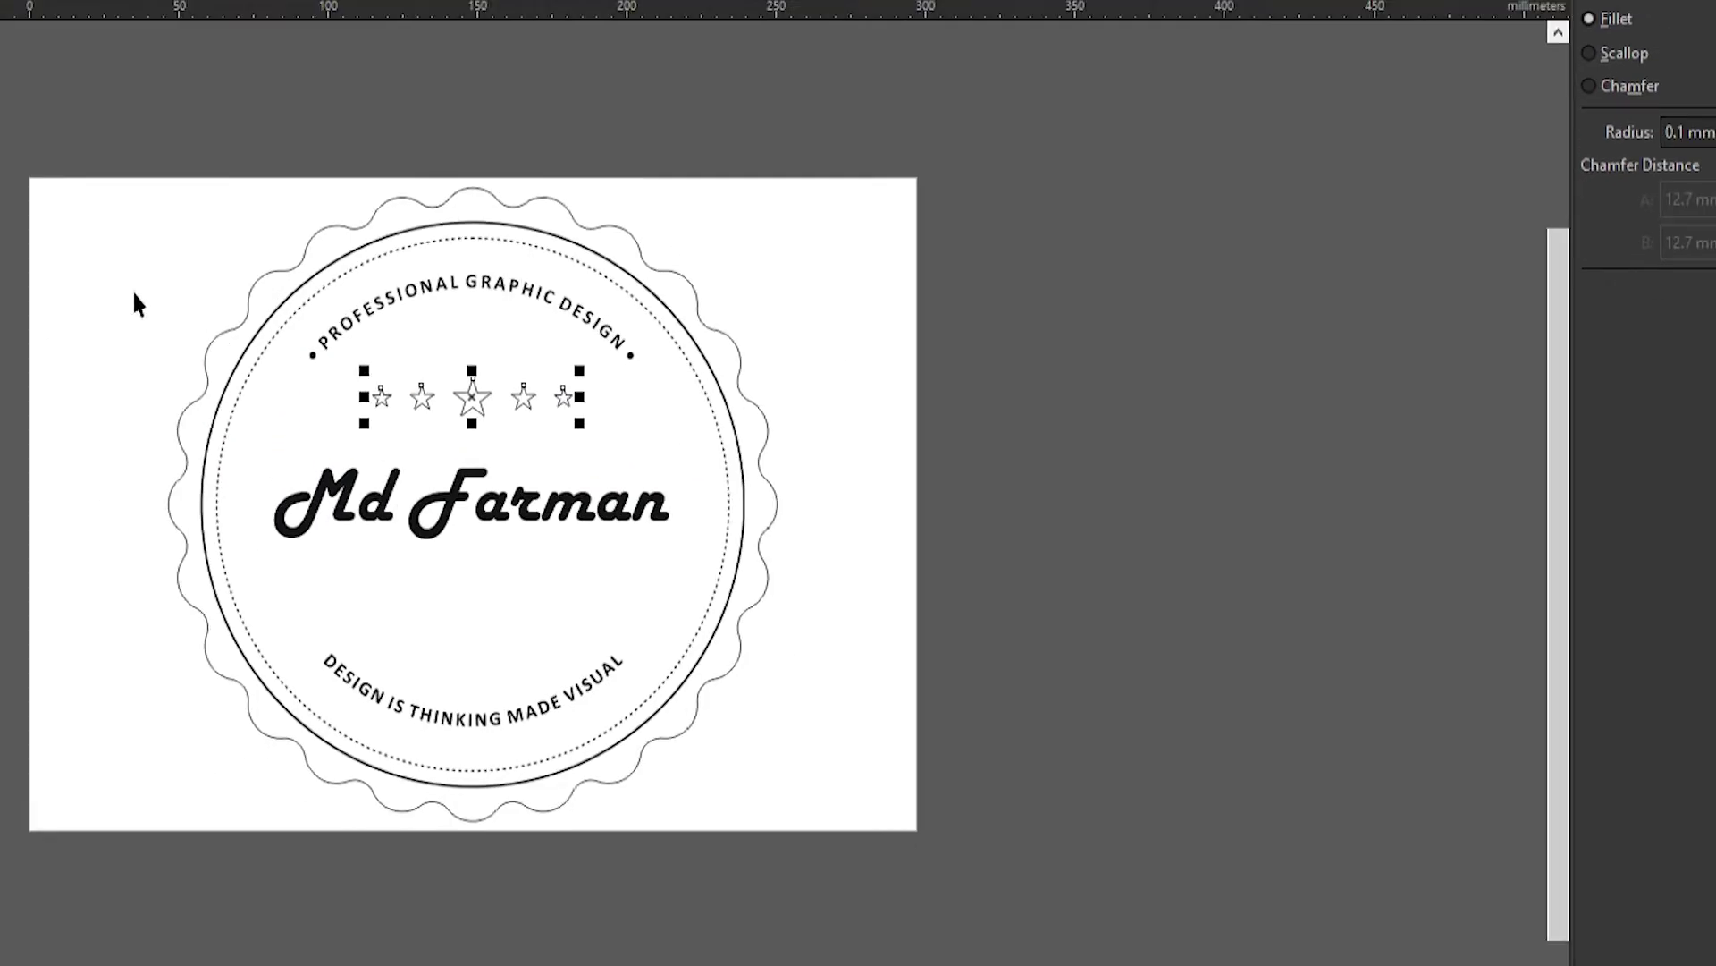
{"action": "left_click", "coordinate": [635, 534]}
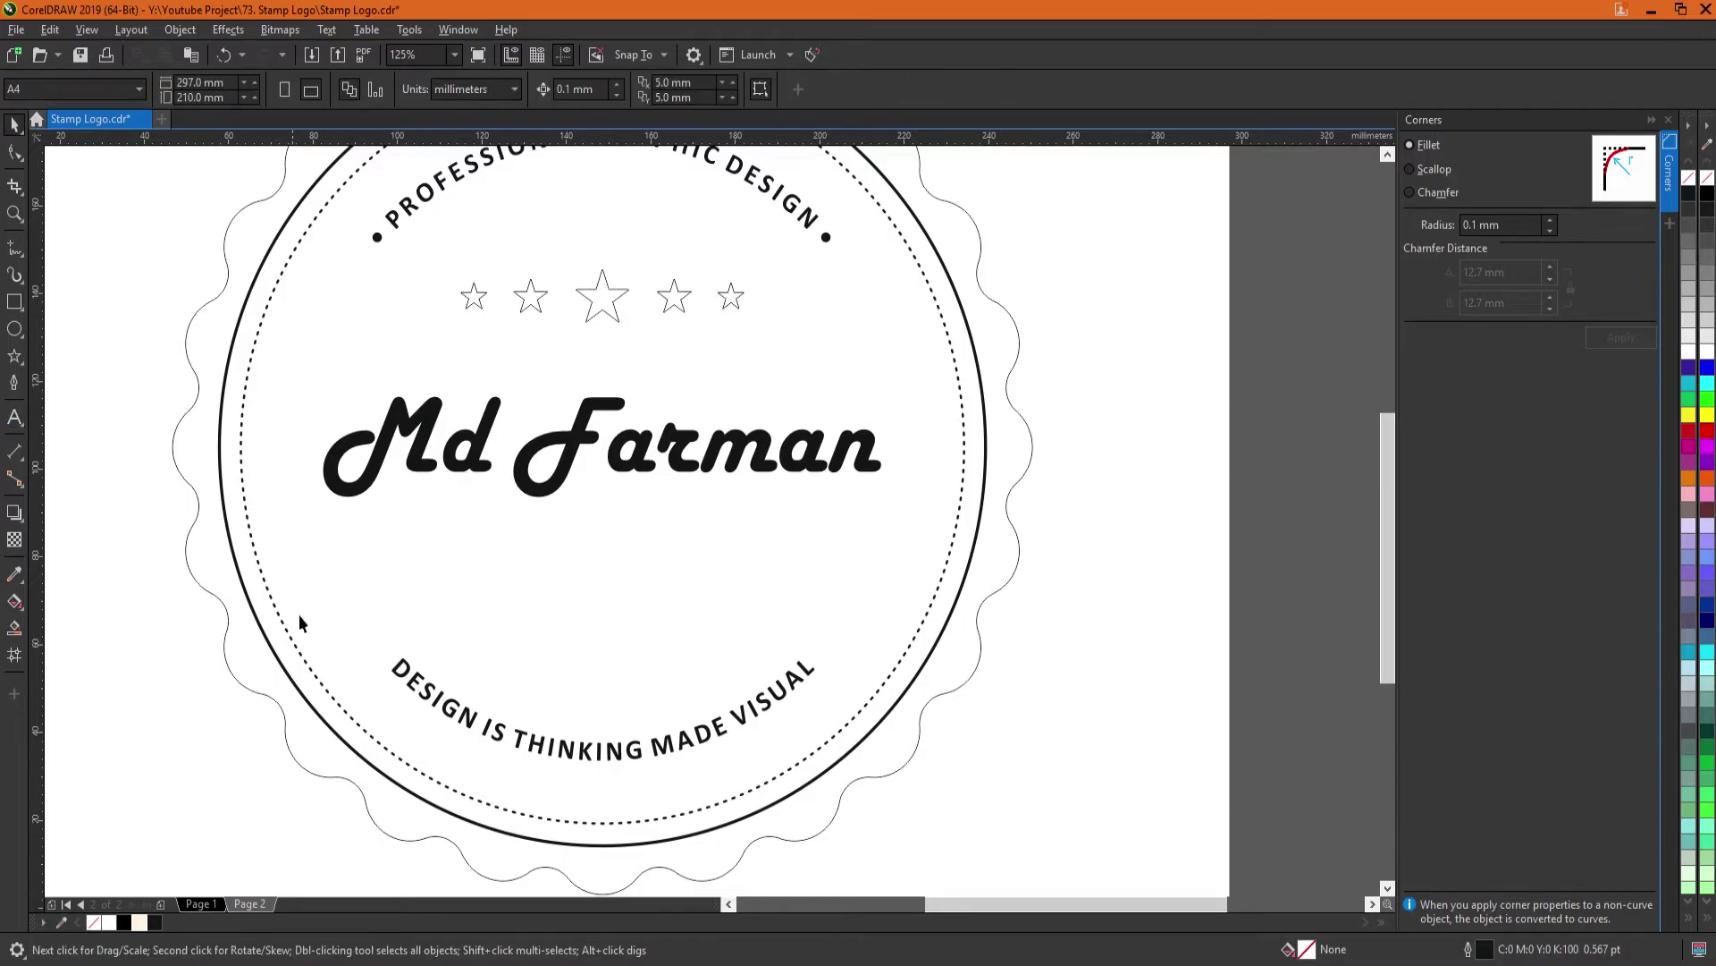
{"action": "left_click", "coordinate": [13, 417]}
{"action": "left_click", "coordinate": [440, 617]}
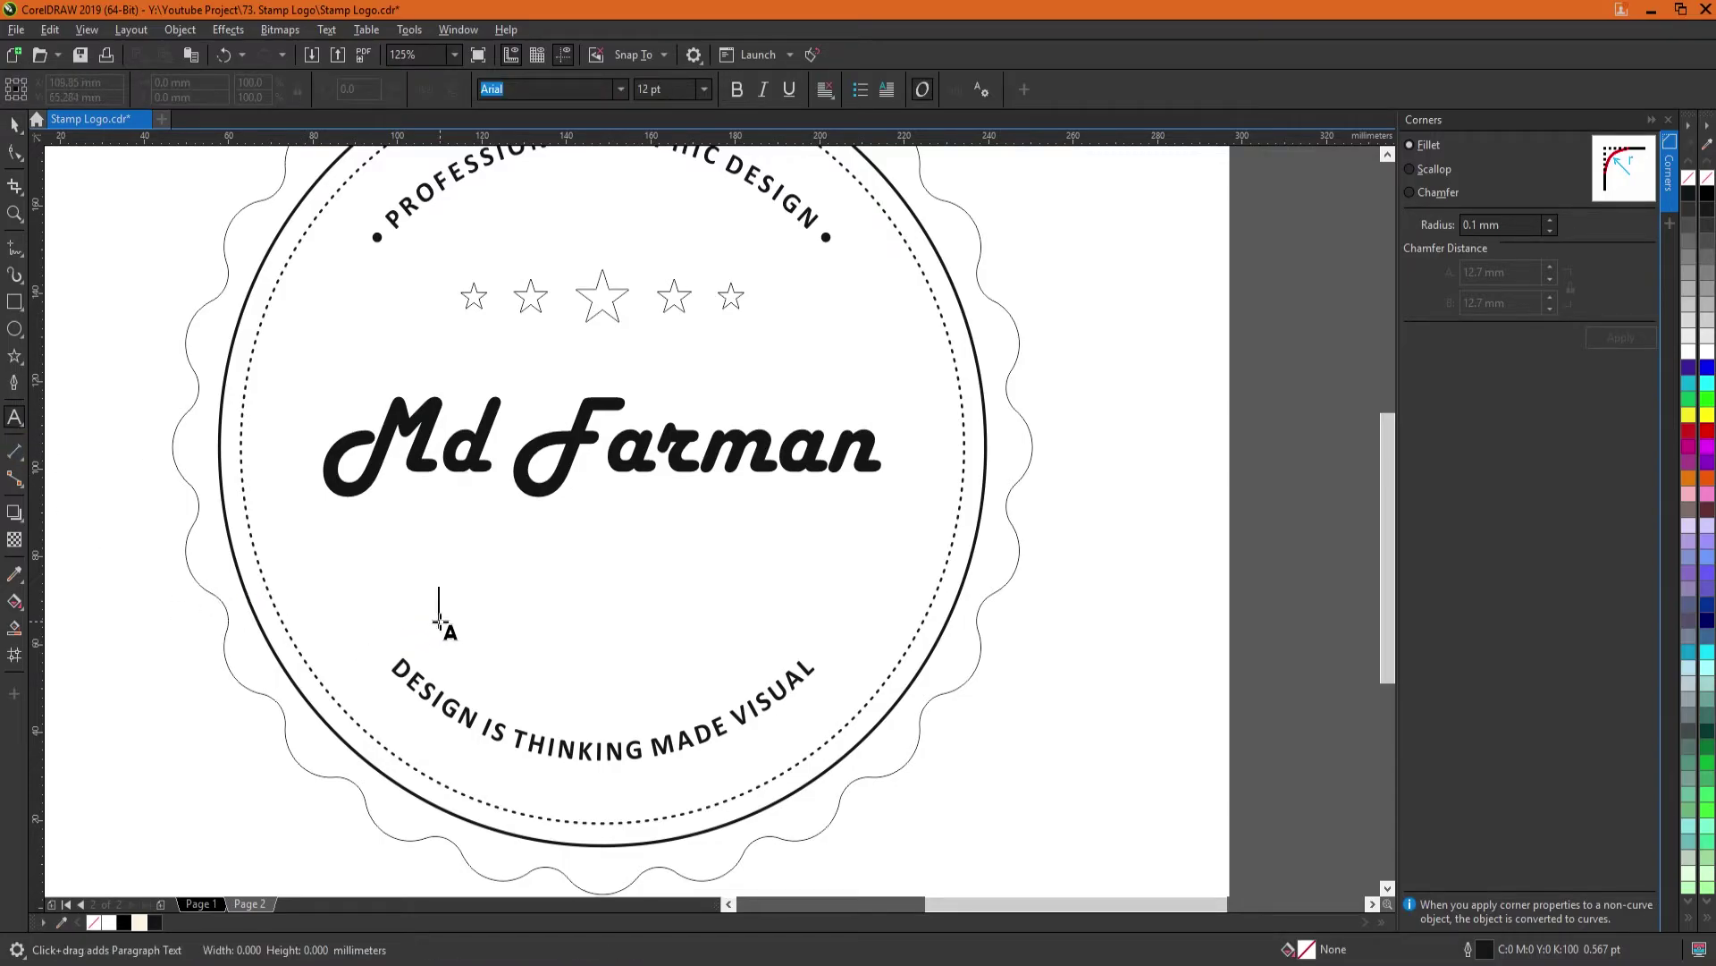
{"action": "type", "text": "Et"}
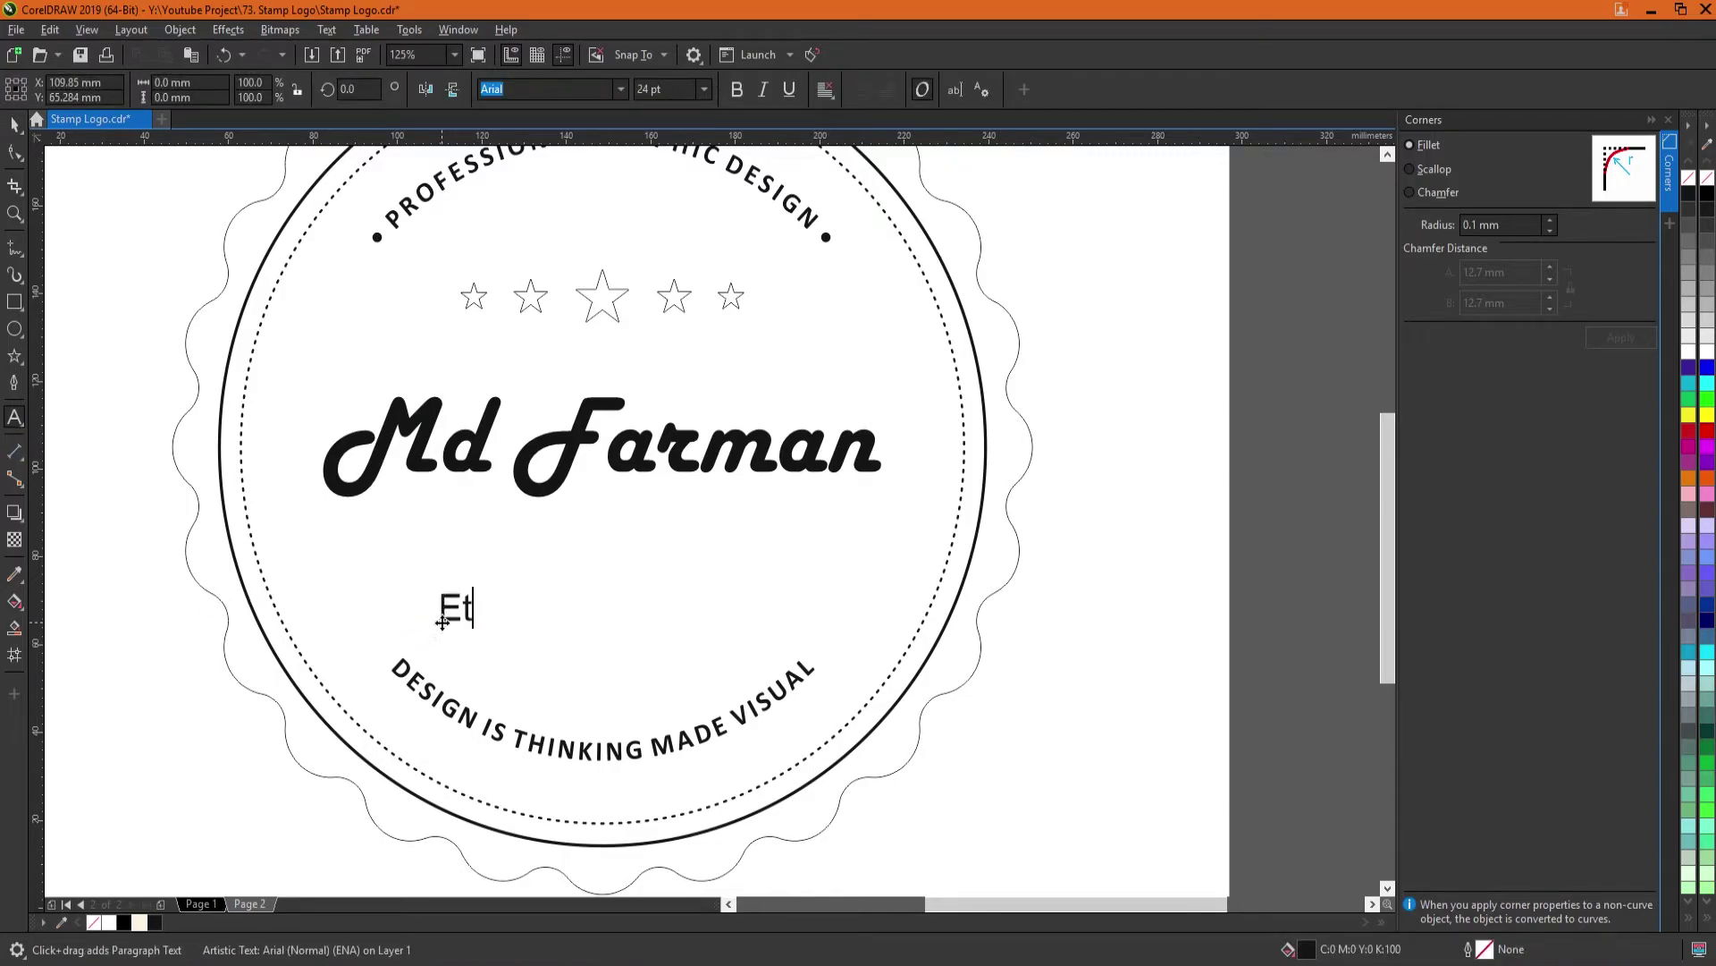
{"action": "type", "text": "st. "}
{"action": "type", "text": "20"}
{"action": "type", "text": "7"}
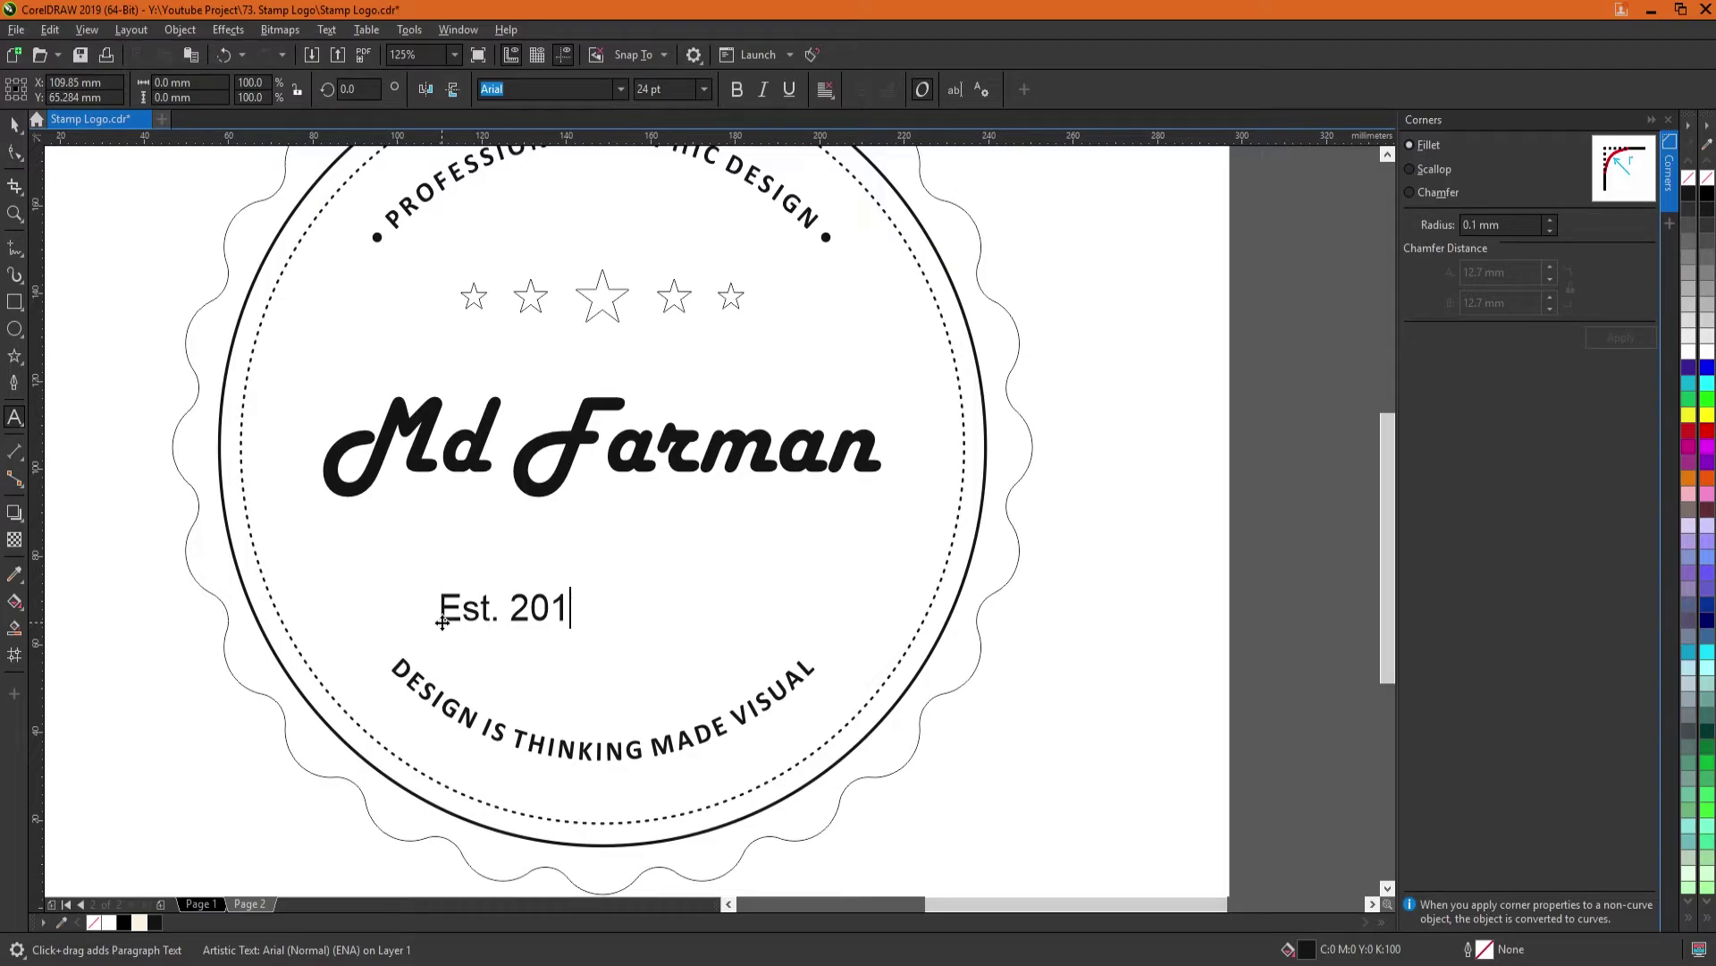
{"action": "type", "text": "8"}
{"action": "key", "text": "ctrl+space"}
{"action": "key", "text": "p"}
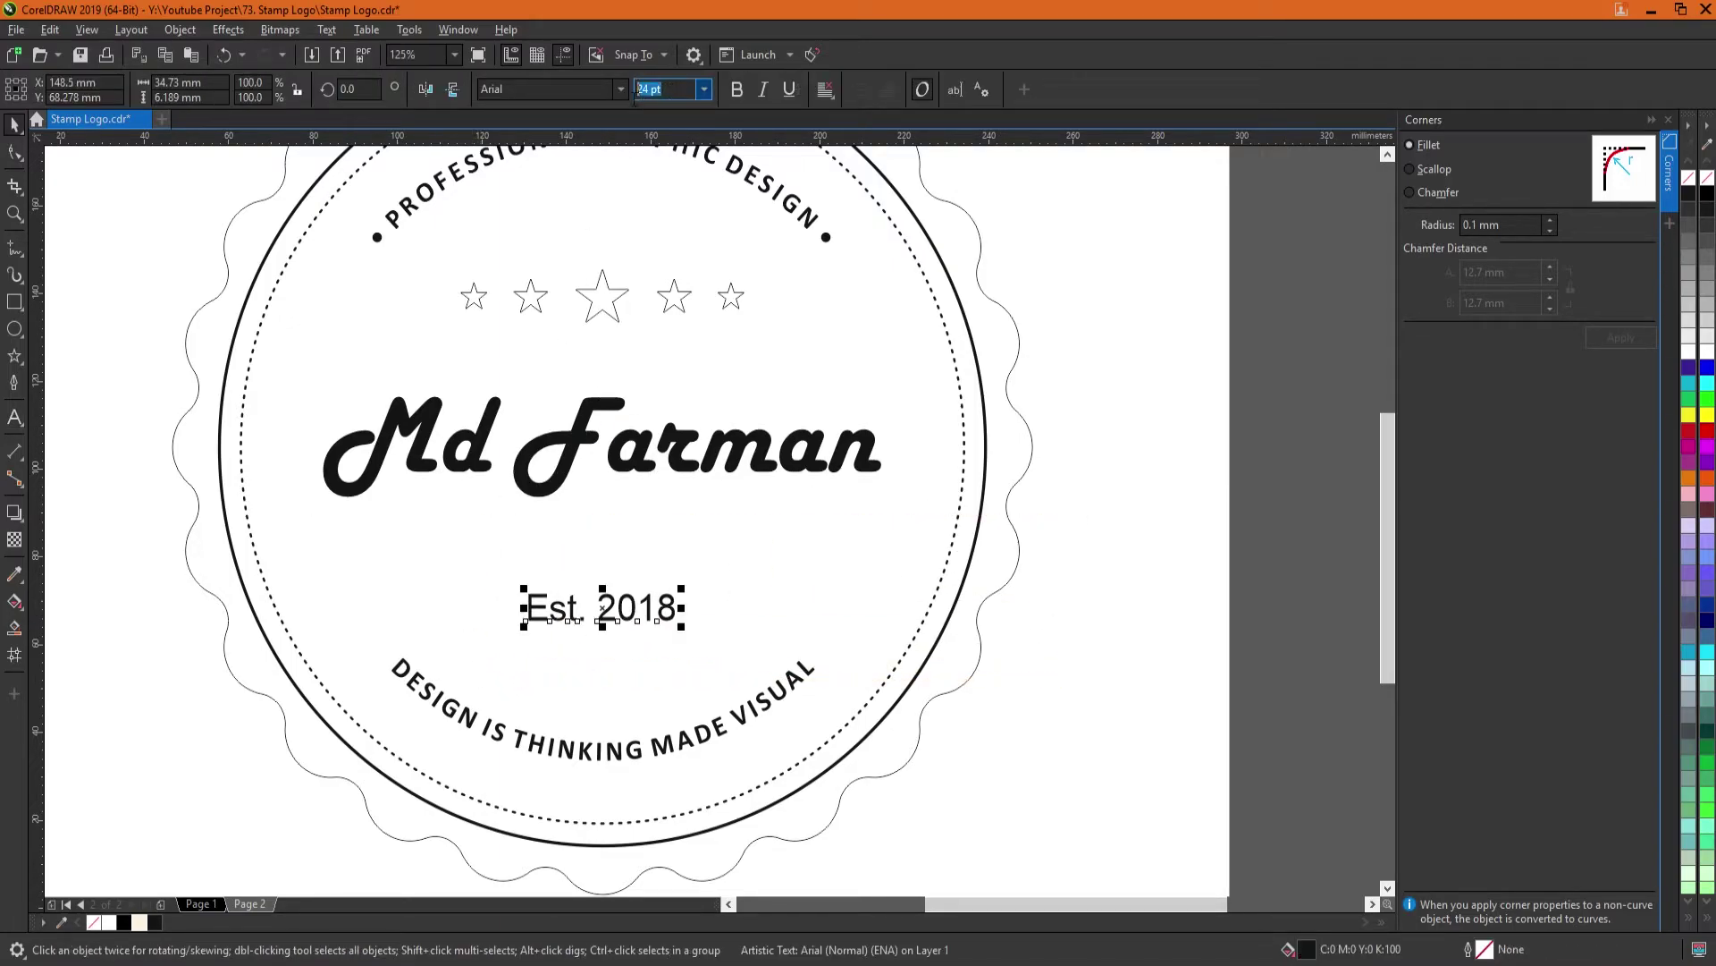
- Make the date text 18 pt bold in Cabin Condensed
{"action": "type", "text": "18"}
{"action": "key", "text": "Return"}
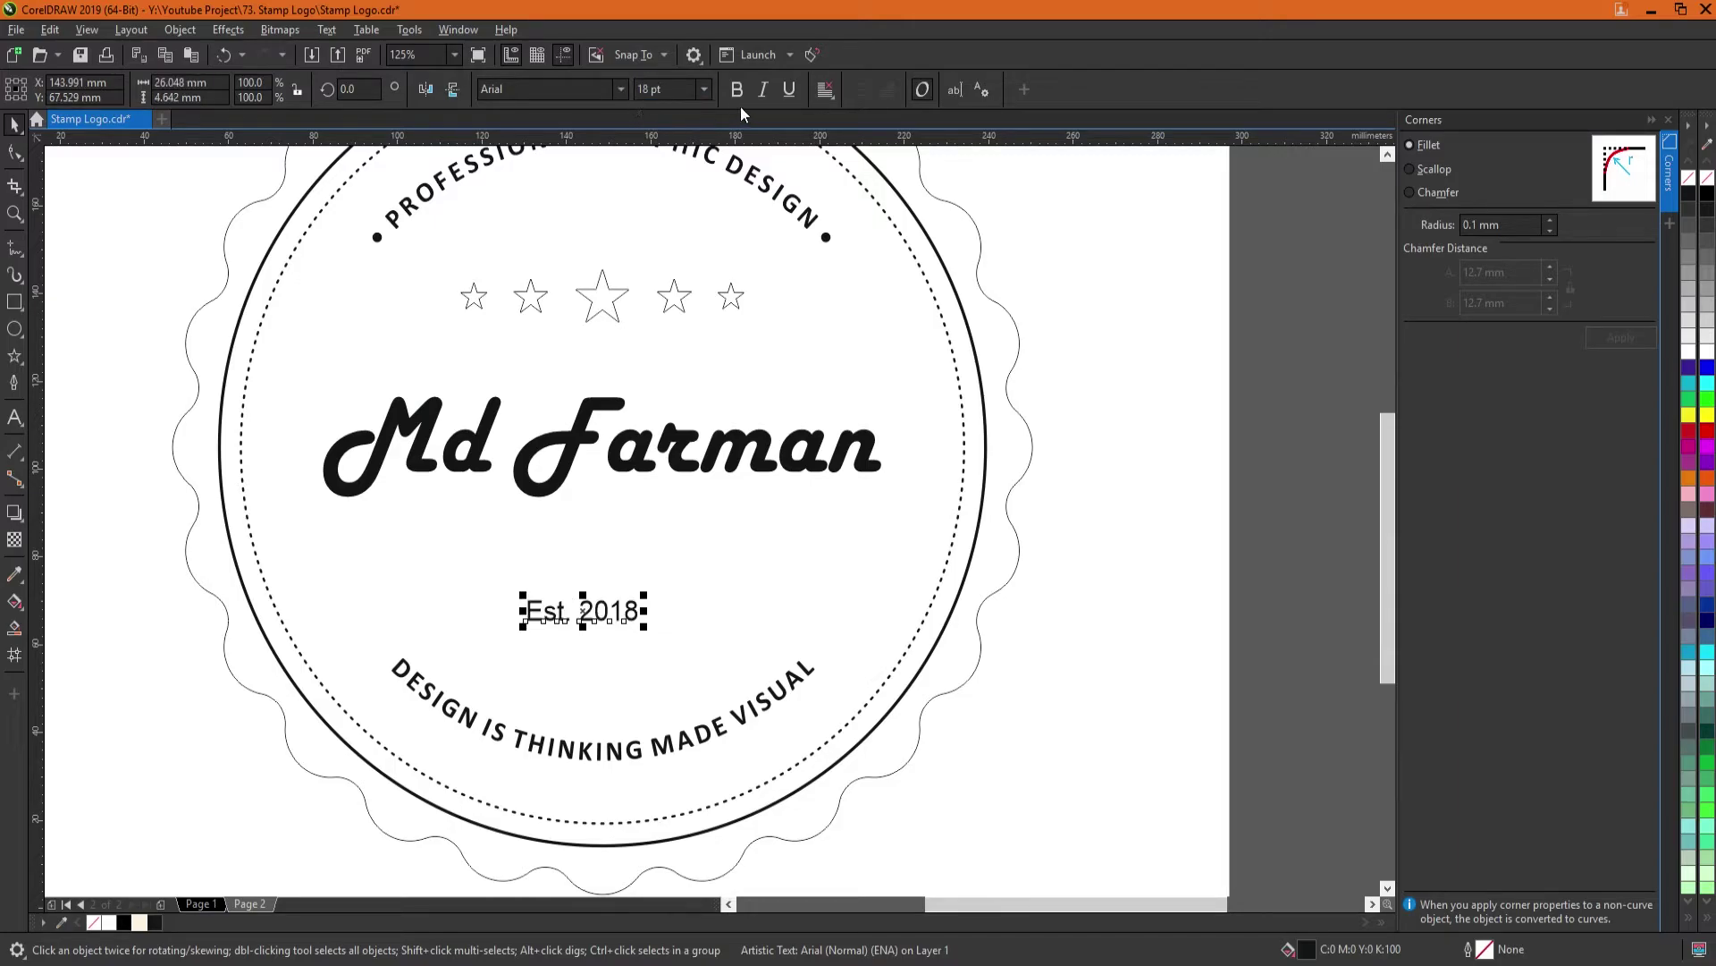
{"action": "left_click", "coordinate": [737, 89]}
{"action": "left_click", "coordinate": [536, 88]}
{"action": "type", "text": "Cabin Condensed"}
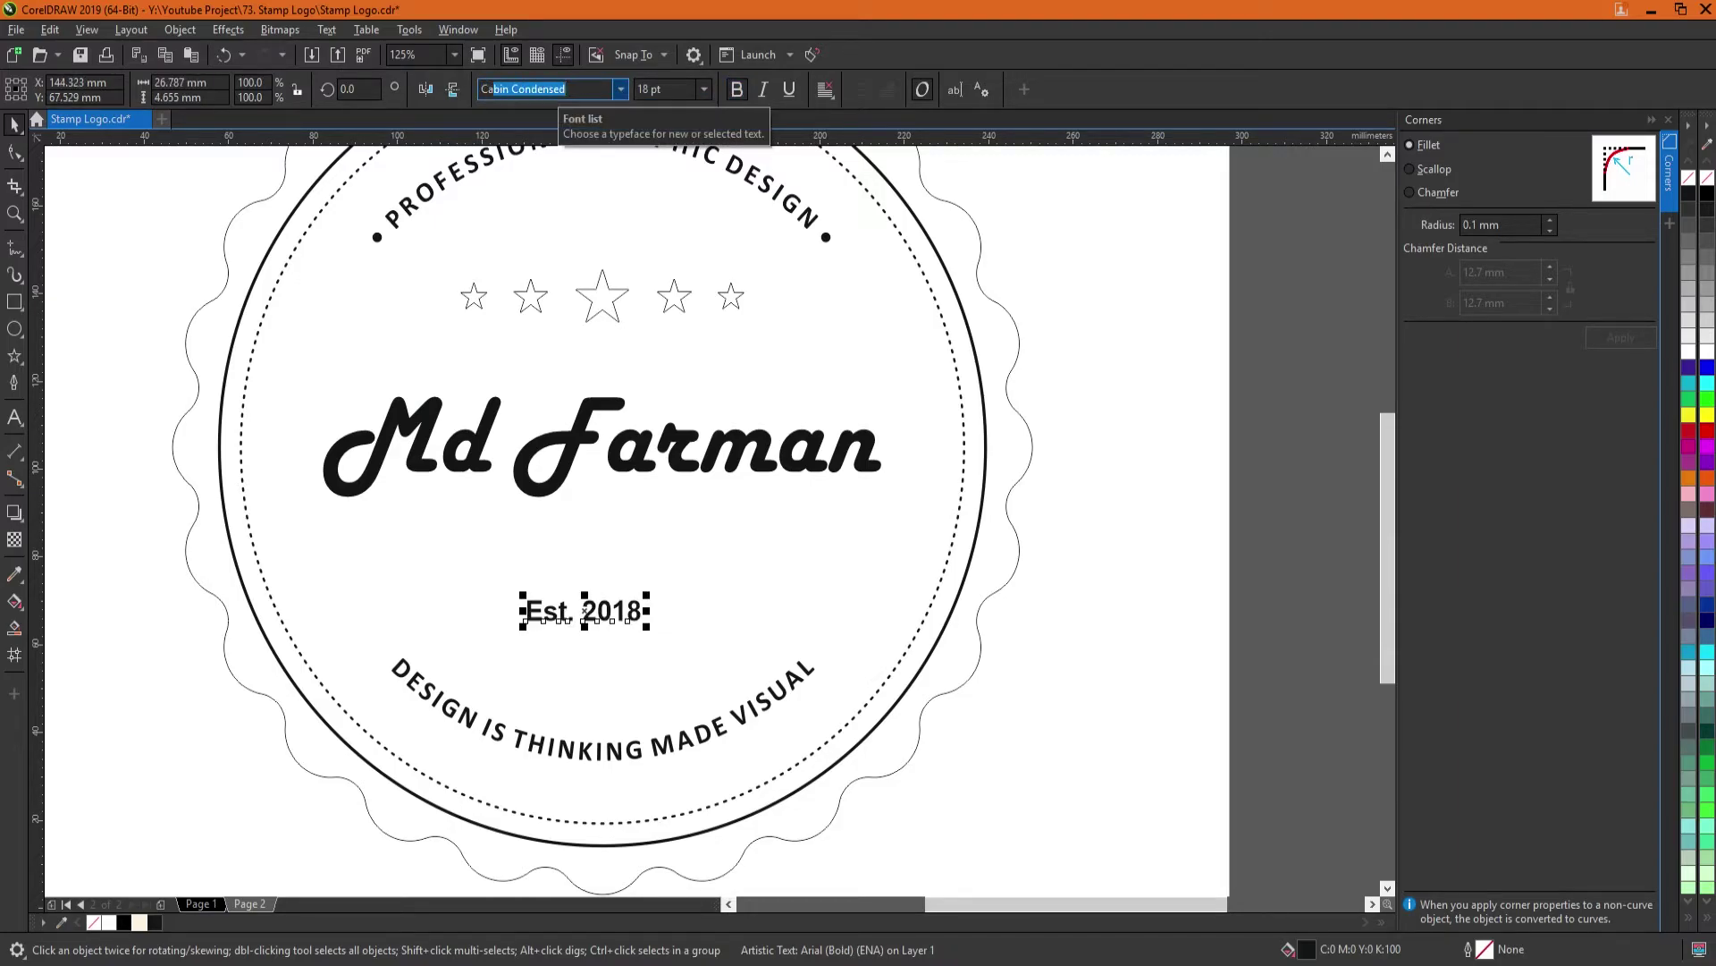
{"action": "key", "text": "Return"}
{"action": "left_click", "coordinate": [723, 452], "text": "shift"}
{"action": "key", "text": "c"}
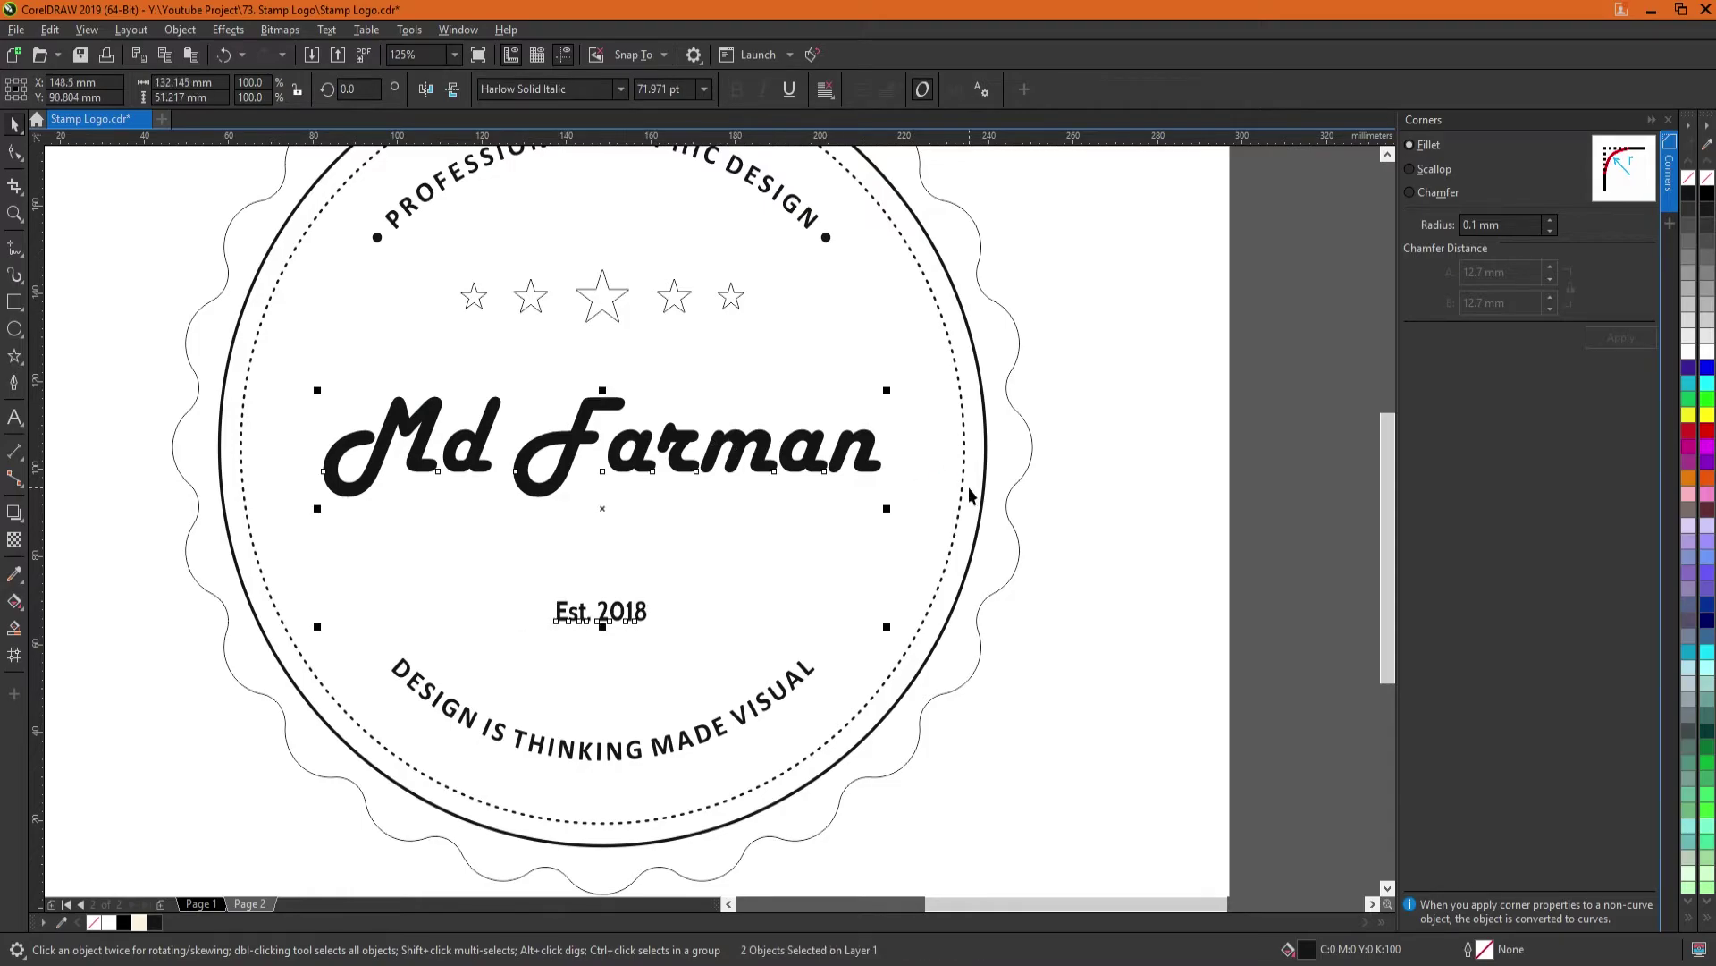
{"action": "left_click", "coordinate": [1100, 525]}
{"action": "left_click", "coordinate": [590, 612]}
- Switch the date font to Calibri and move the line a little higher
{"action": "left_click", "coordinate": [536, 88]}
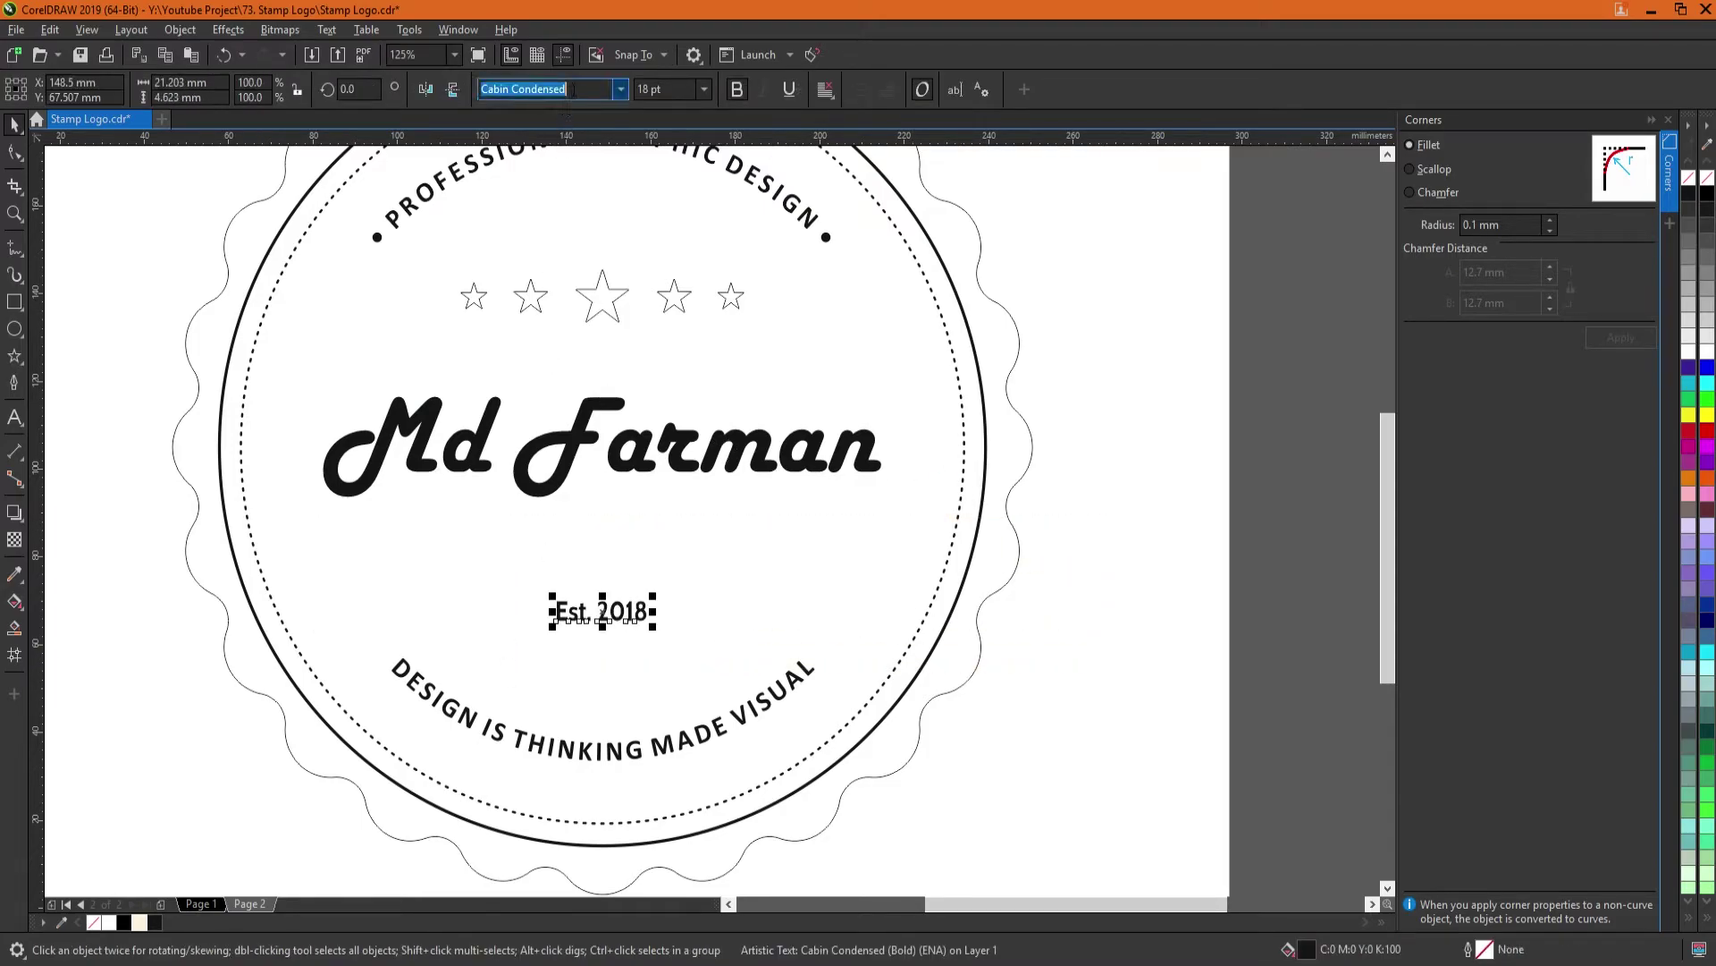
{"action": "type", "text": "Cab"}
{"action": "key", "text": "BackSpace"}
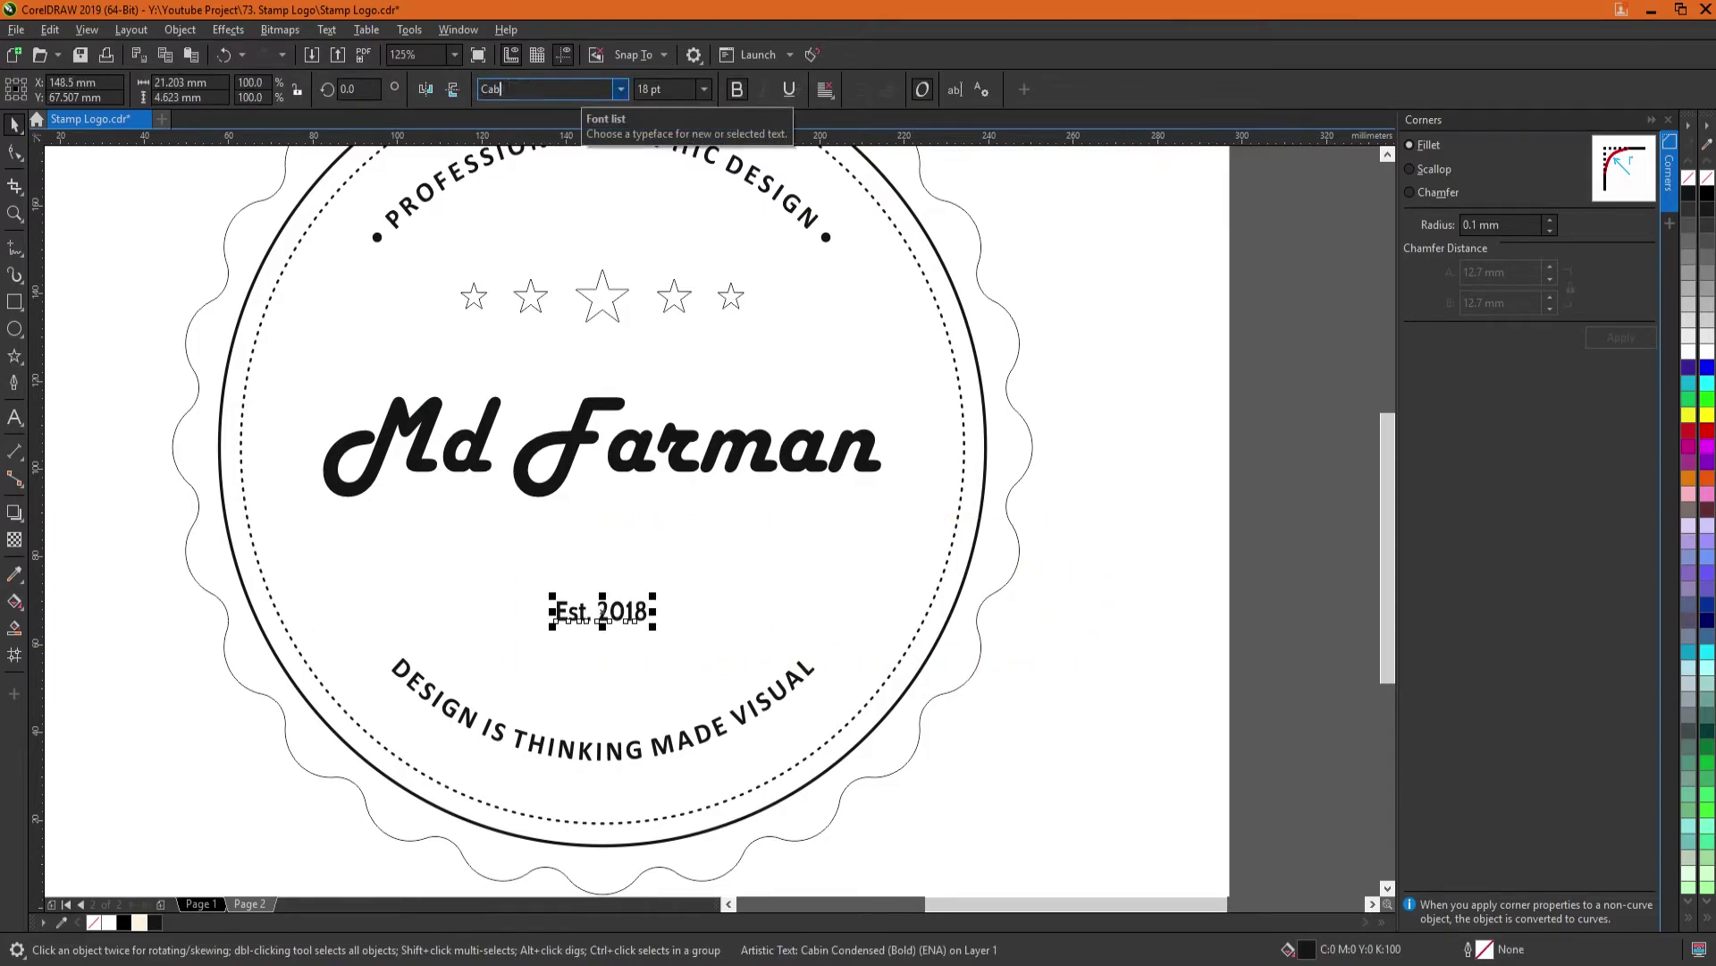
{"action": "key", "text": "Return"}
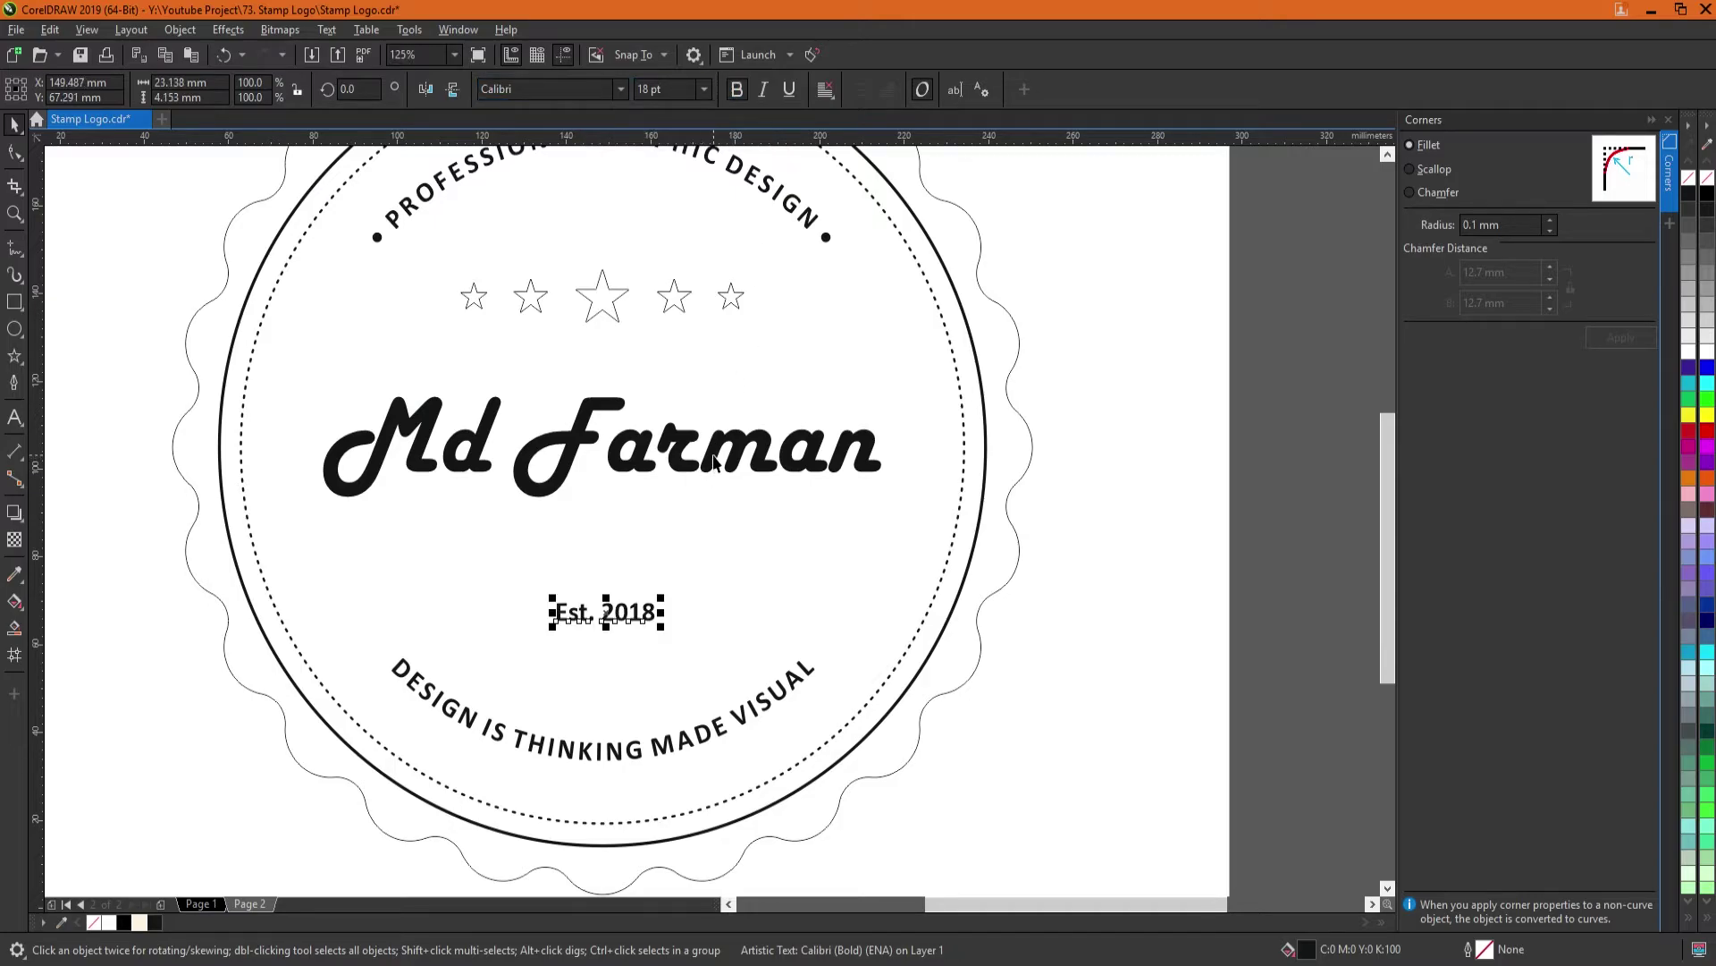
{"action": "left_click", "coordinate": [1023, 582]}
{"action": "left_click_drag", "start_coordinate": [636, 614], "coordinate": [633, 585]}
- Insert a bullet after '2018' in the date line
{"action": "left_click", "coordinate": [1087, 615]}
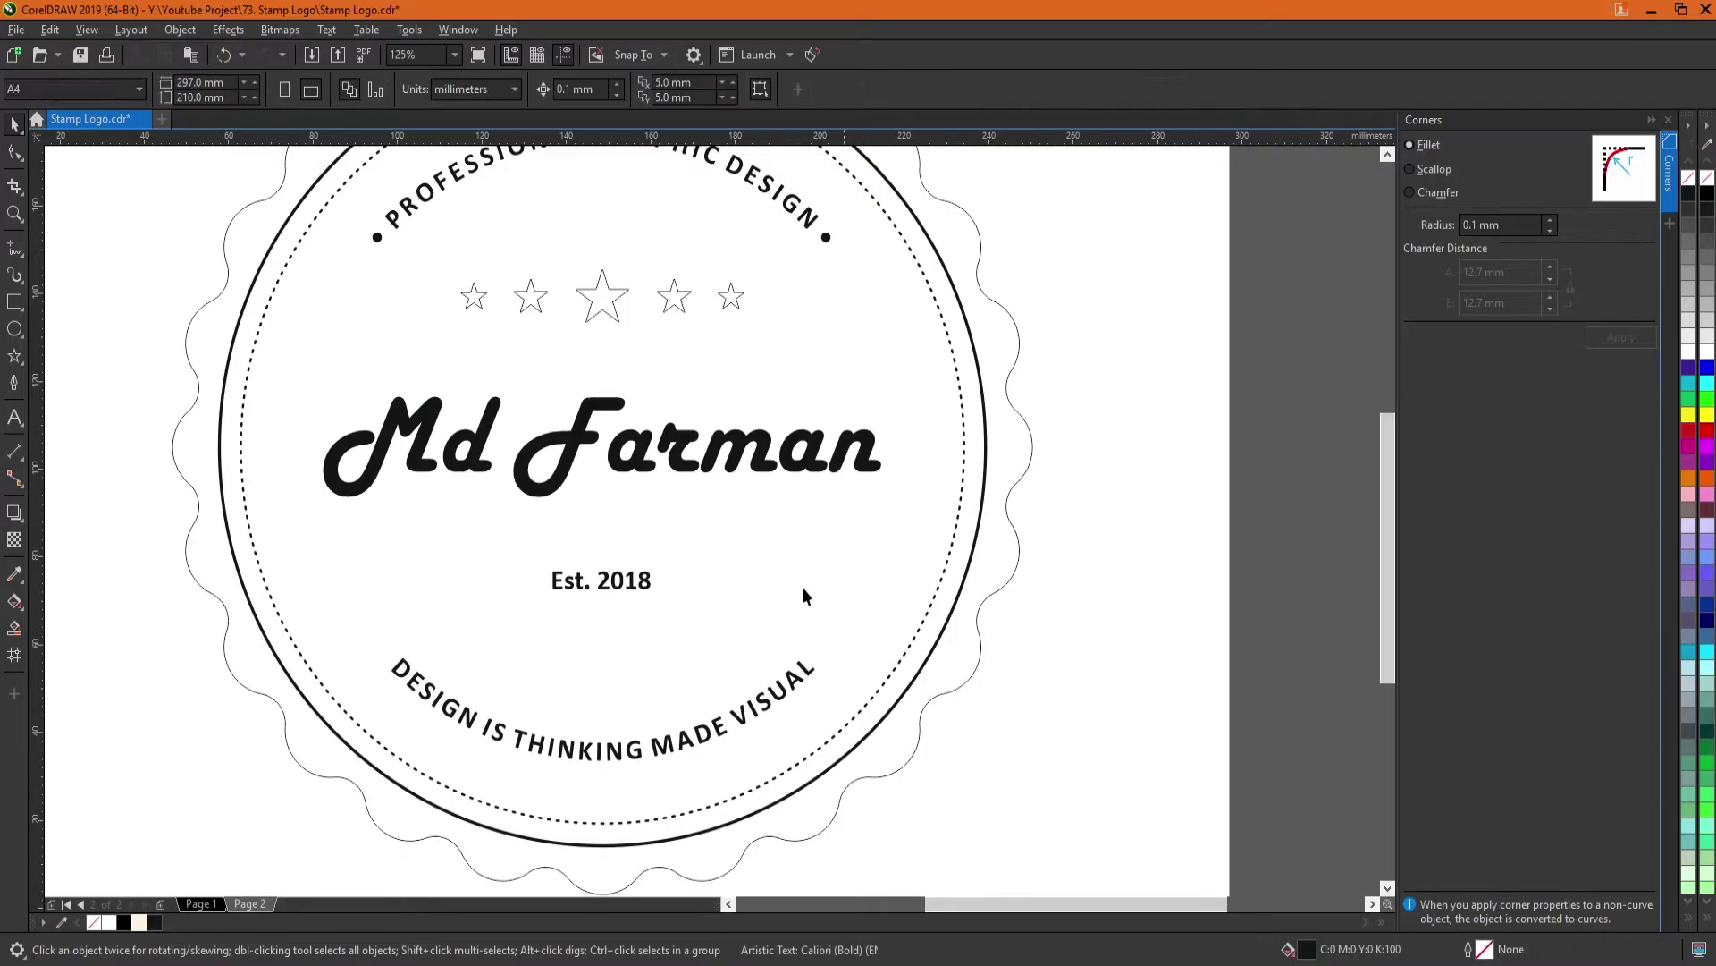
{"action": "scroll", "coordinate": [630, 591], "scroll_direction": "up", "scroll_amount": 2}
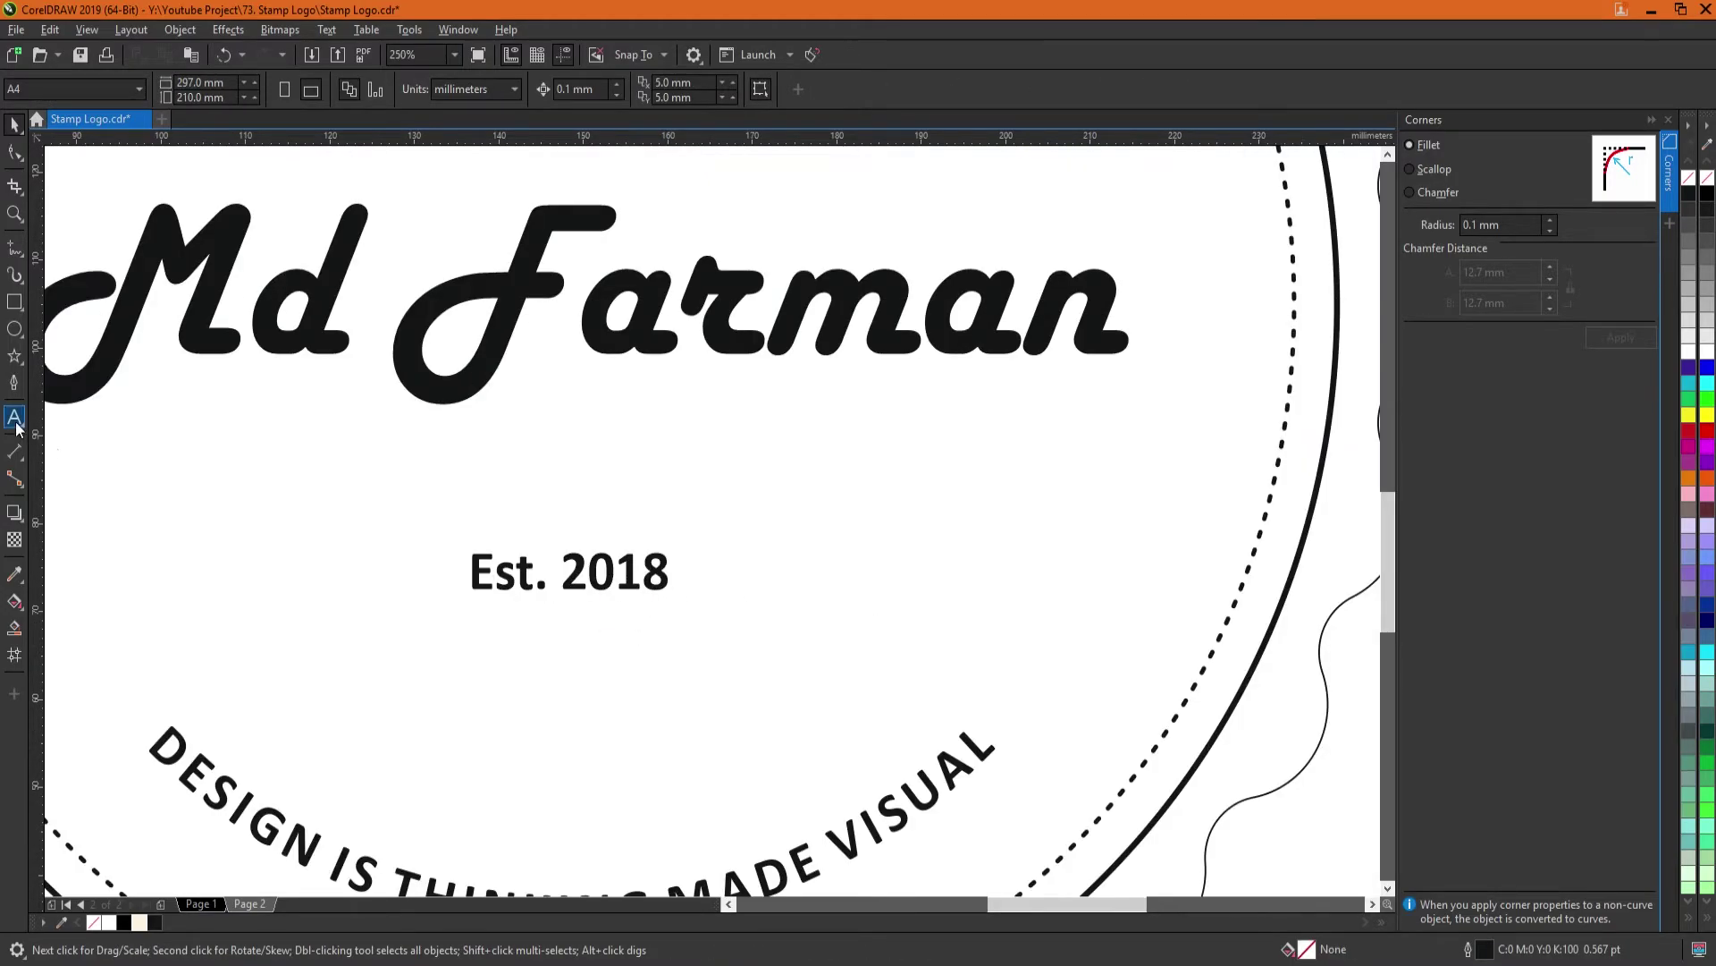
{"action": "left_click", "coordinate": [14, 417]}
{"action": "left_click", "coordinate": [646, 581]}
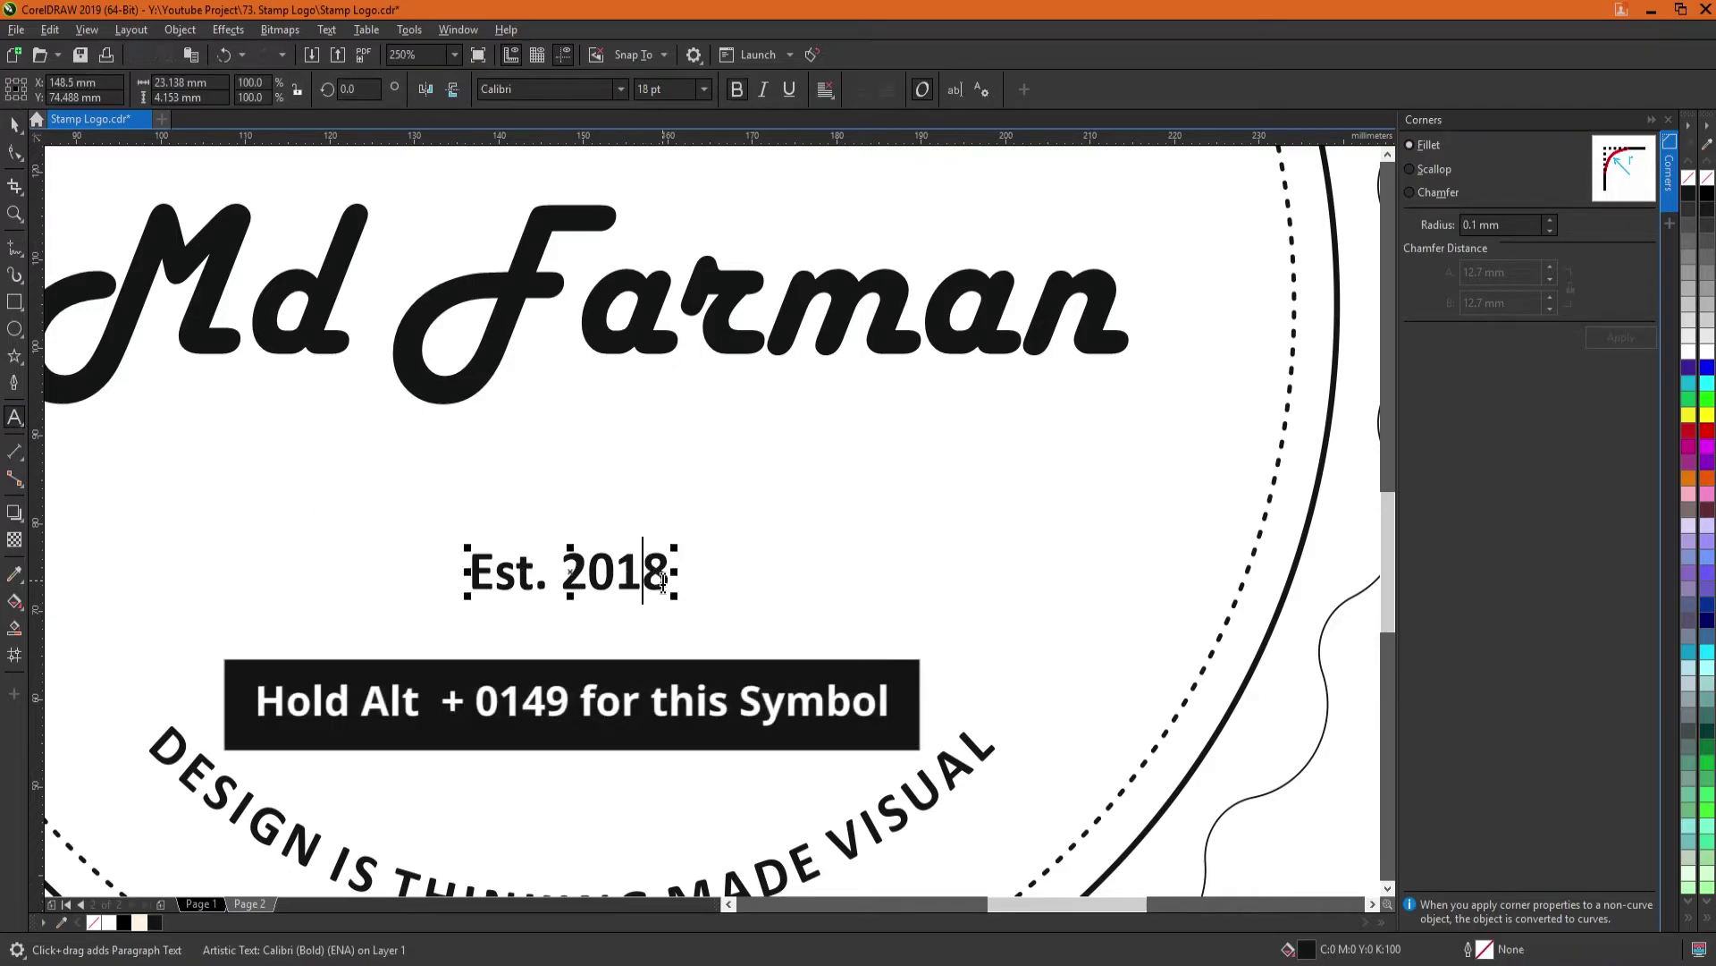
{"action": "left_click", "coordinate": [663, 581]}
{"action": "type", "text": "•"}
- Add a leading bullet so the line reads '• Est. 2018 •'
{"action": "key", "text": "Left"}
{"action": "key", "text": "Home"}
{"action": "type", "text": "•"}
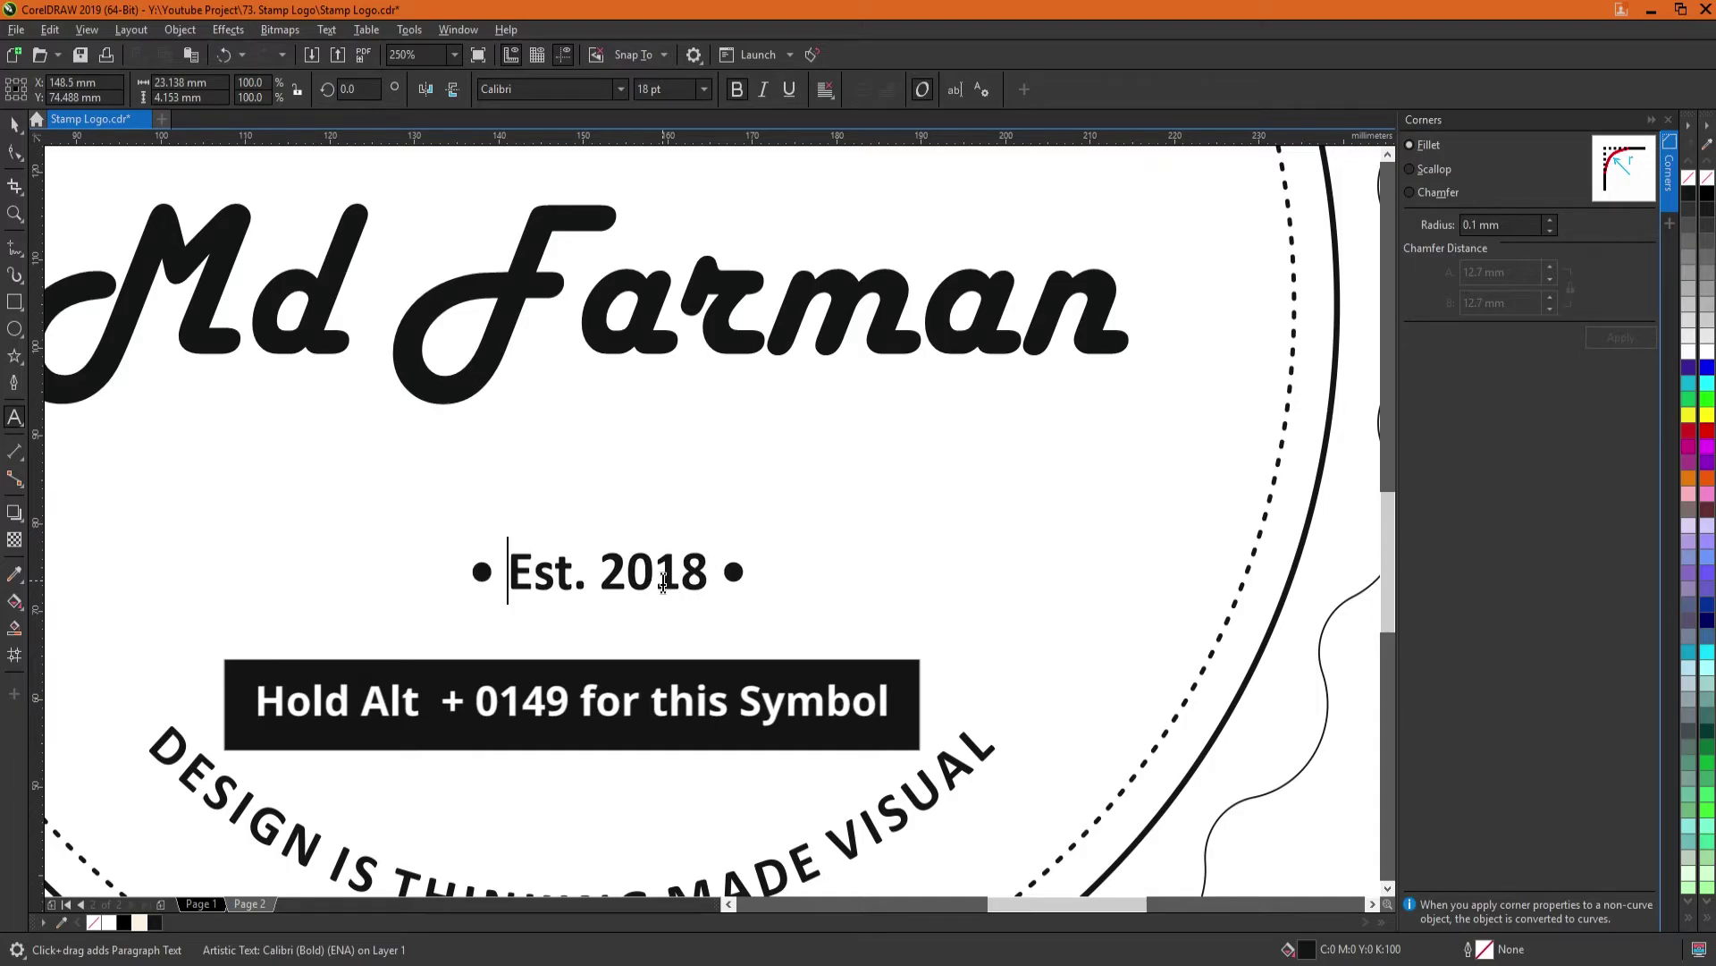
{"action": "key", "text": "shift+Left"}
{"action": "key", "text": "shift+Left"}
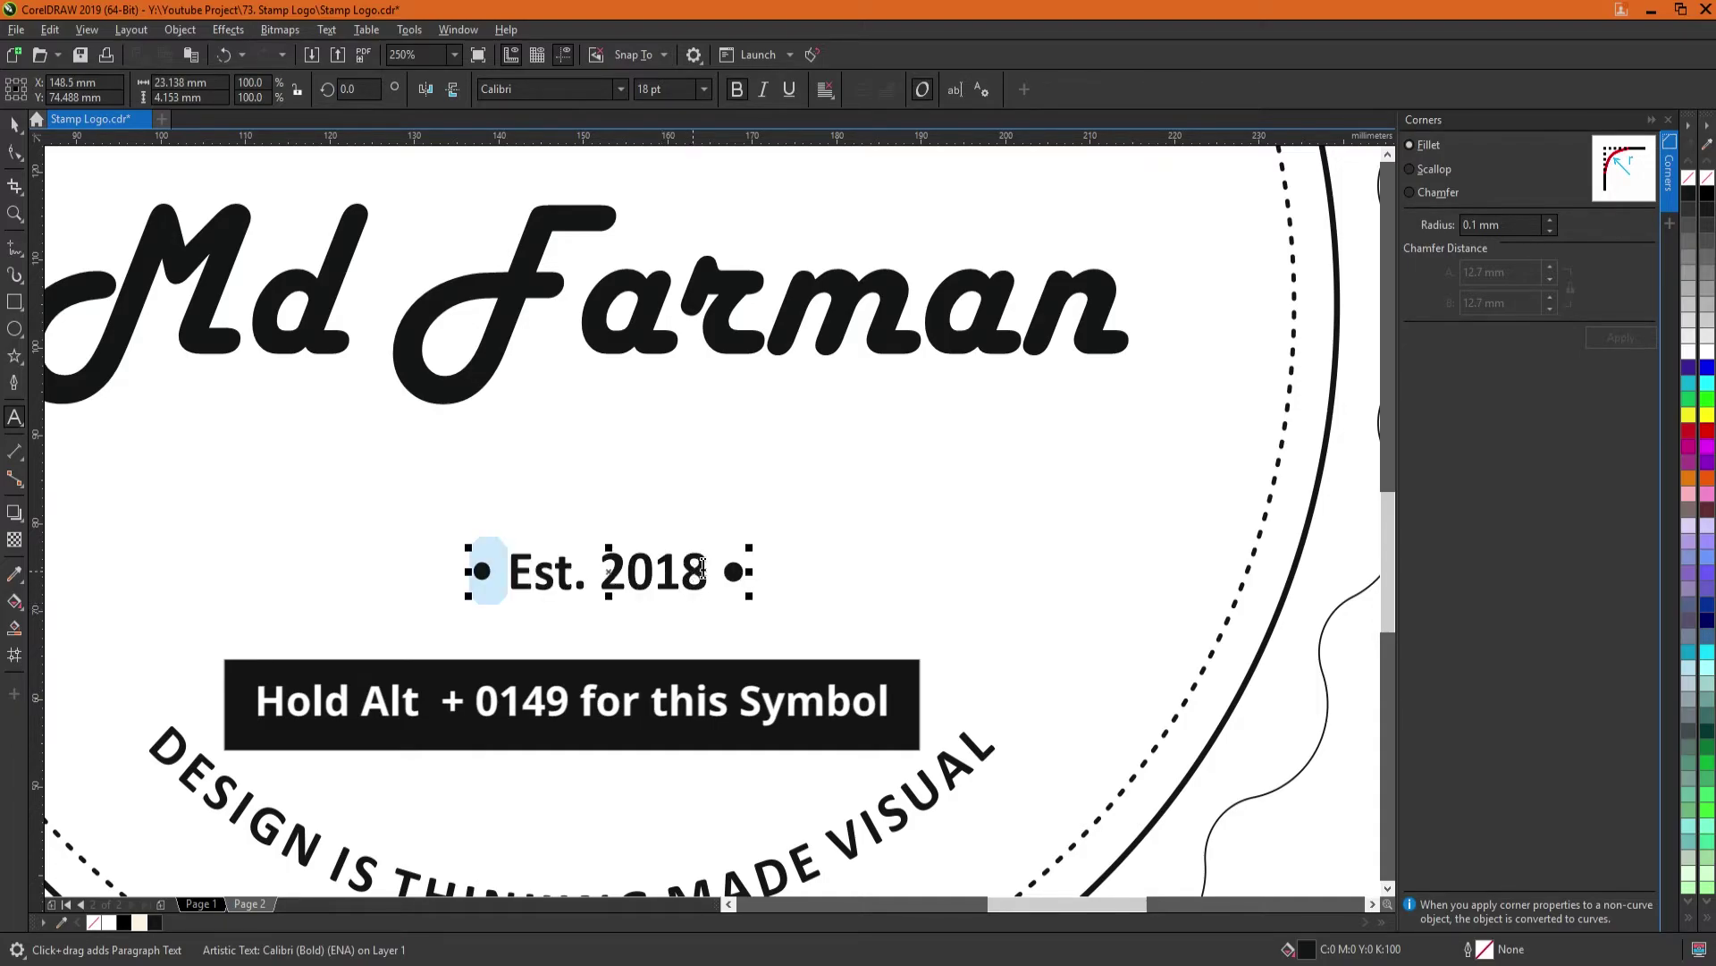
{"action": "left_click_drag", "start_coordinate": [715, 570], "coordinate": [793, 568]}
{"action": "key", "text": "ctrl+space"}
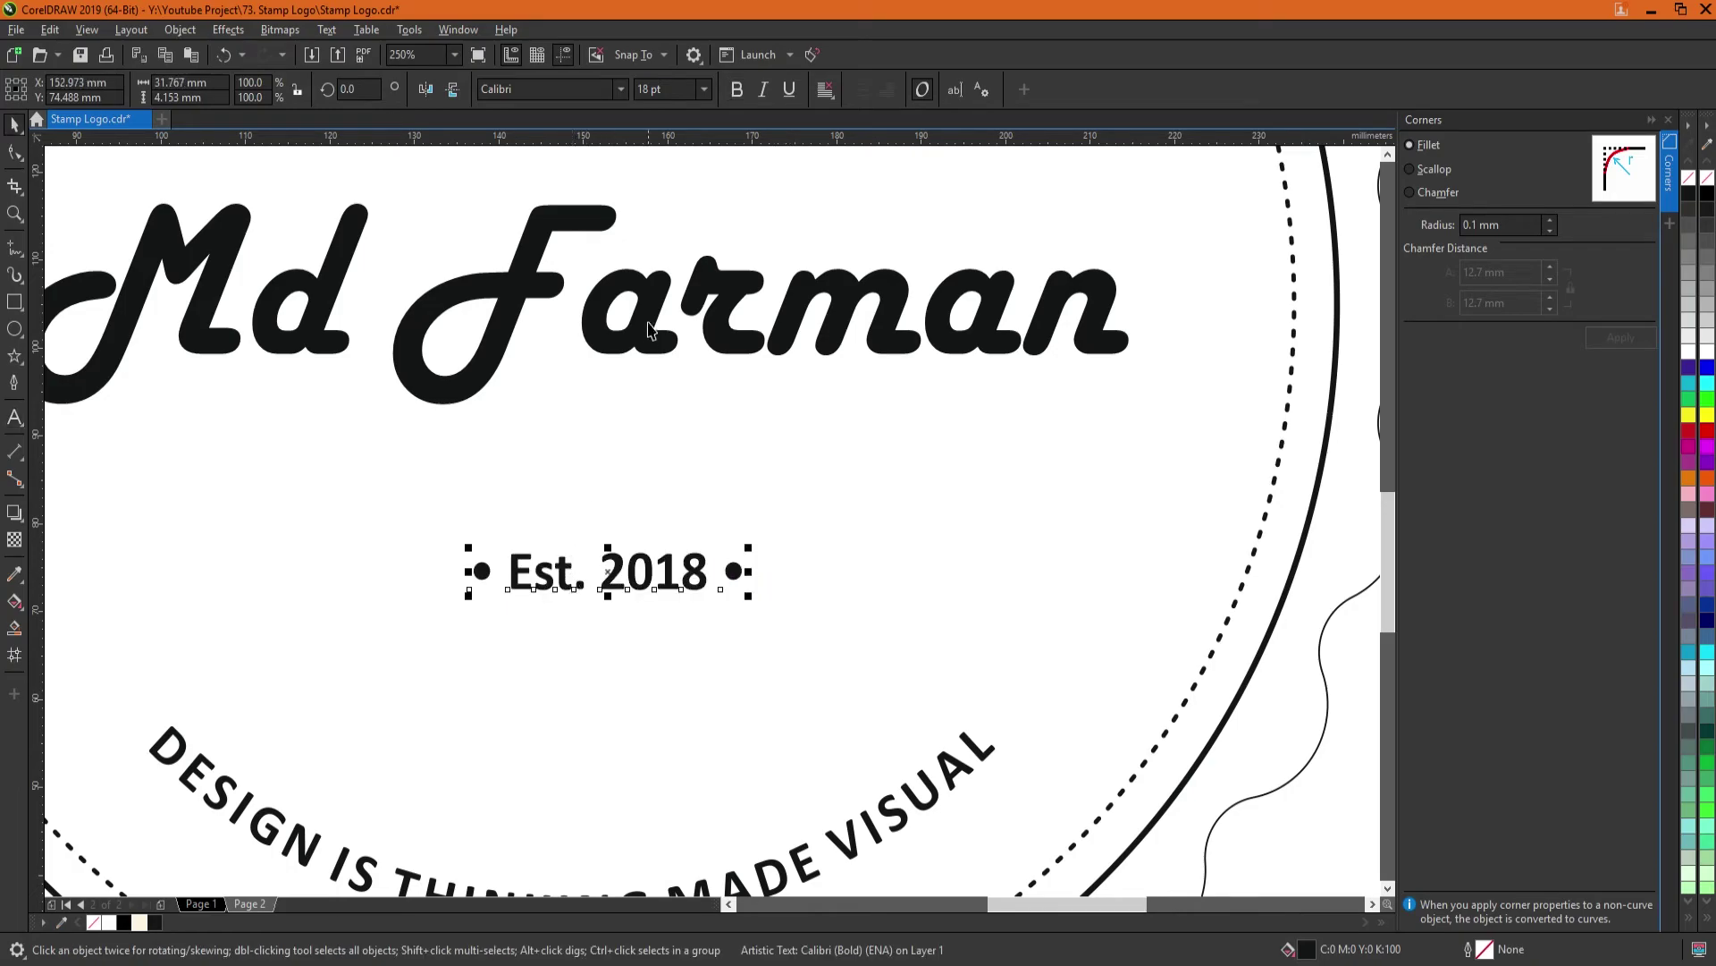
{"action": "scroll", "coordinate": [574, 464], "scroll_direction": "down", "scroll_amount": 1}
{"action": "scroll", "coordinate": [575, 465], "scroll_direction": "down", "scroll_amount": 2}
{"action": "scroll", "coordinate": [575, 466], "scroll_direction": "down", "scroll_amount": 1}
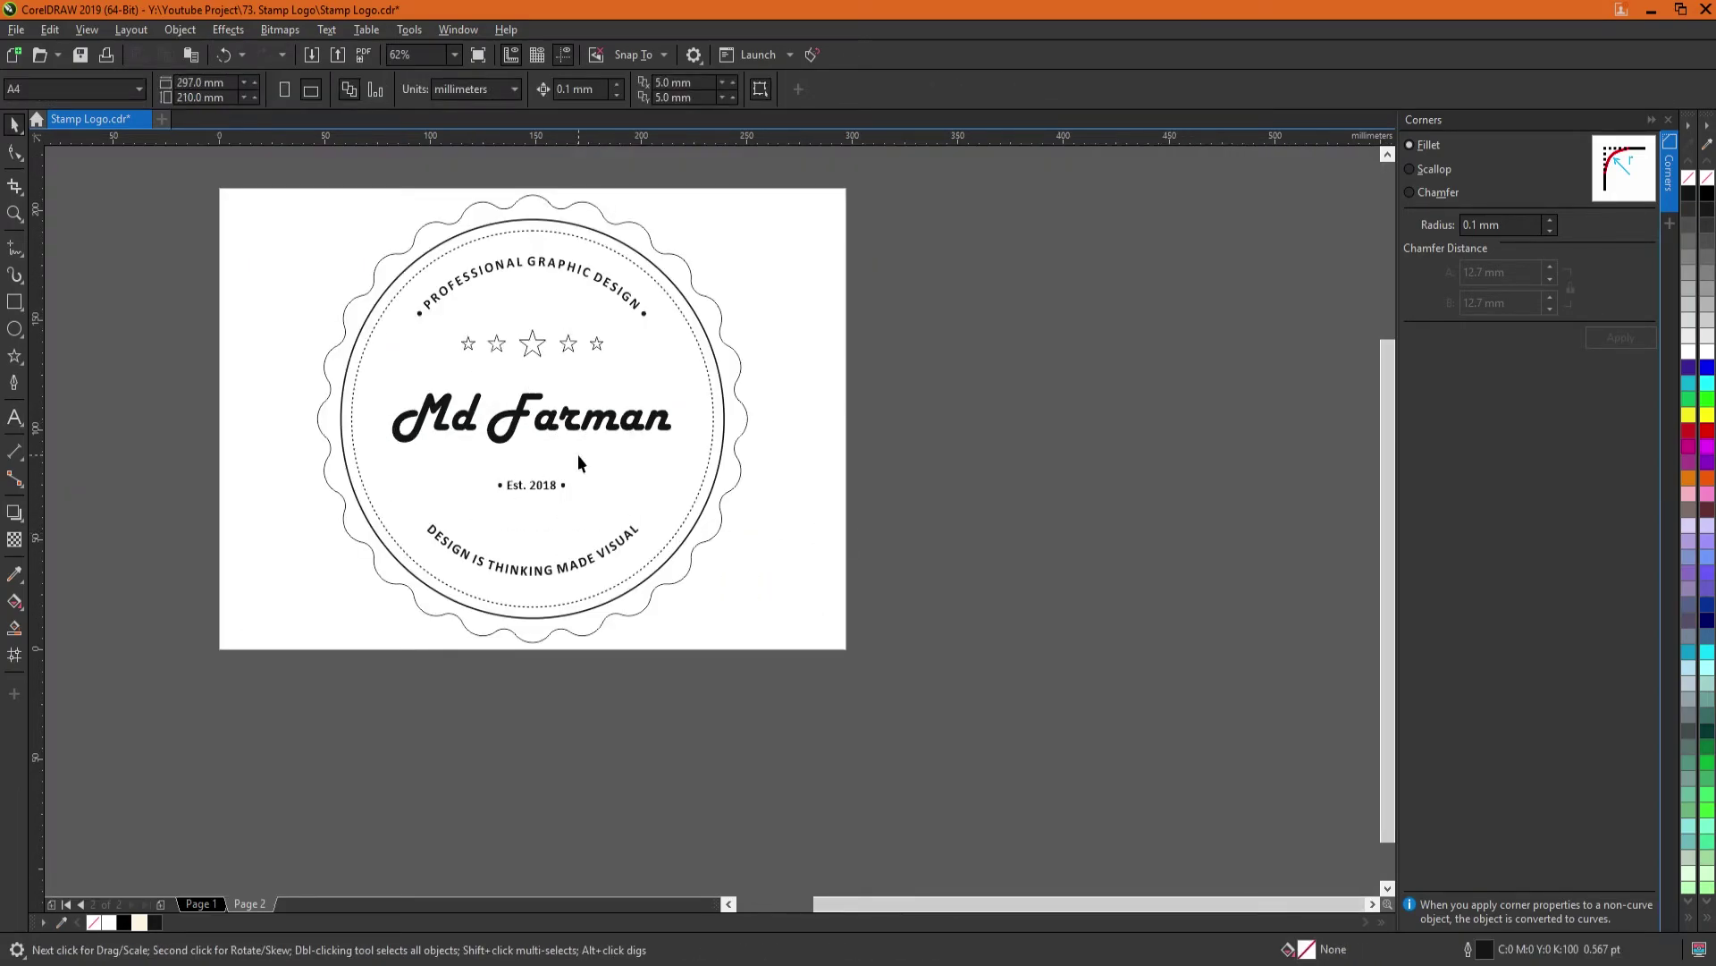
- Move the outer stars in the row inward, closer to the centre star
{"action": "scroll", "coordinate": [577, 462], "scroll_direction": "up", "scroll_amount": 2}
{"action": "left_click", "coordinate": [534, 340]}
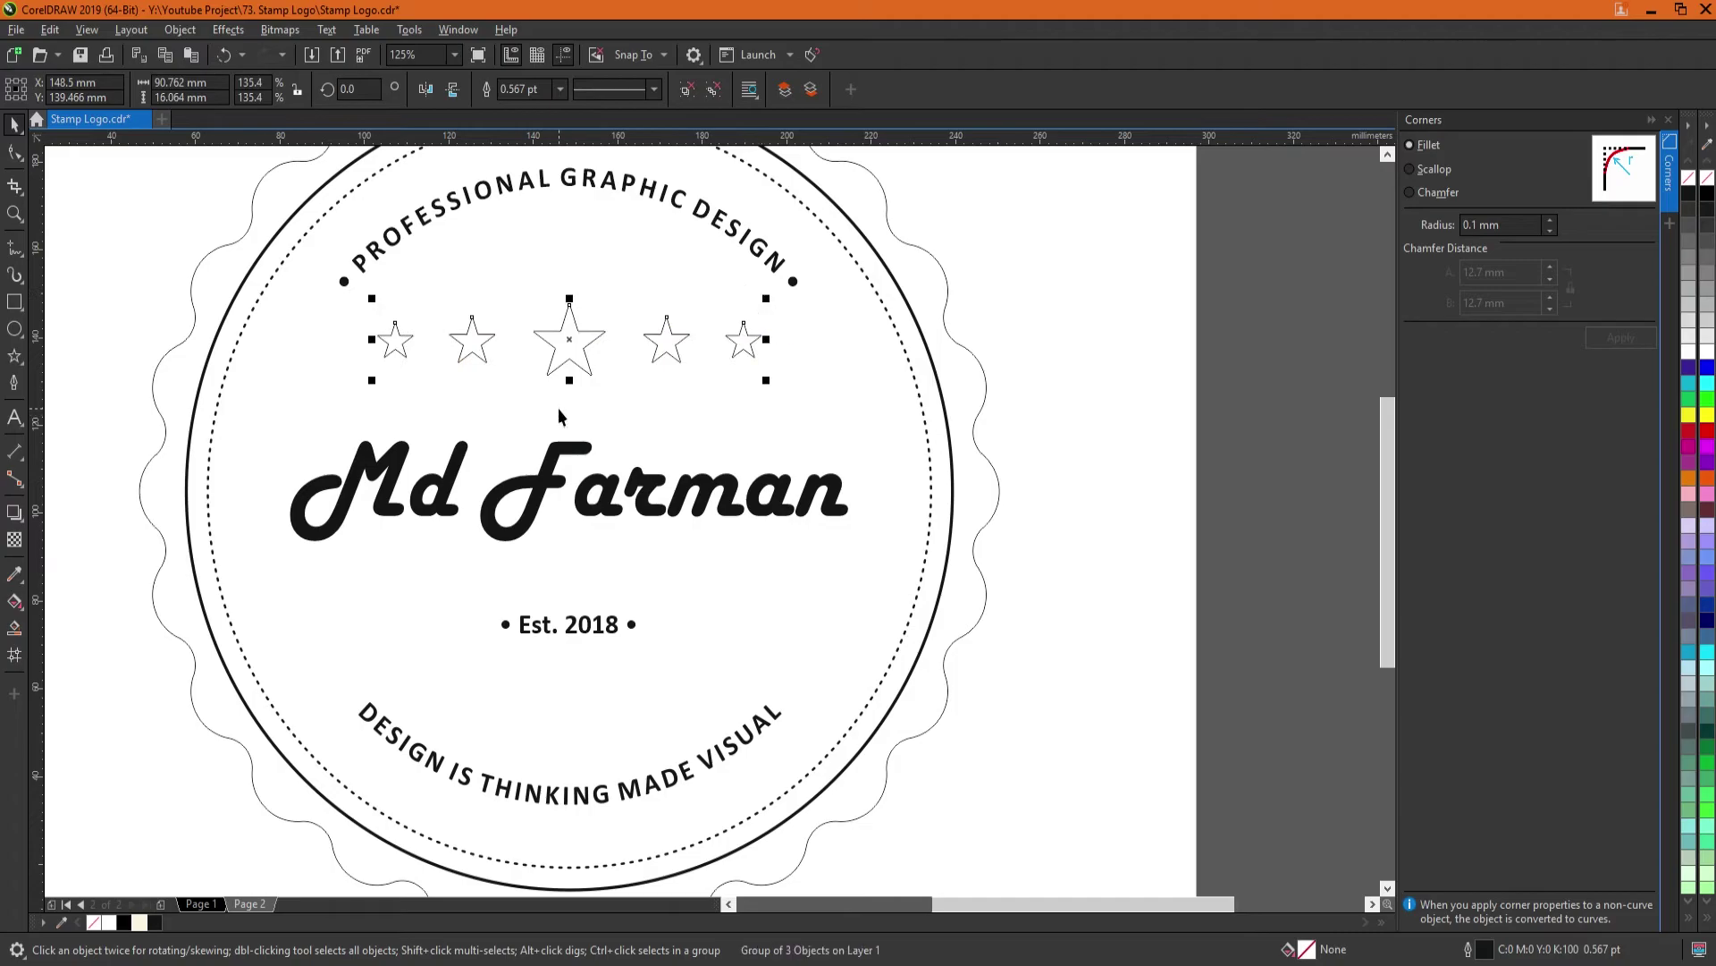
{"action": "left_click_drag", "start_coordinate": [1032, 282], "coordinate": [693, 403]}
{"action": "left_click", "coordinate": [663, 346], "text": "shift"}
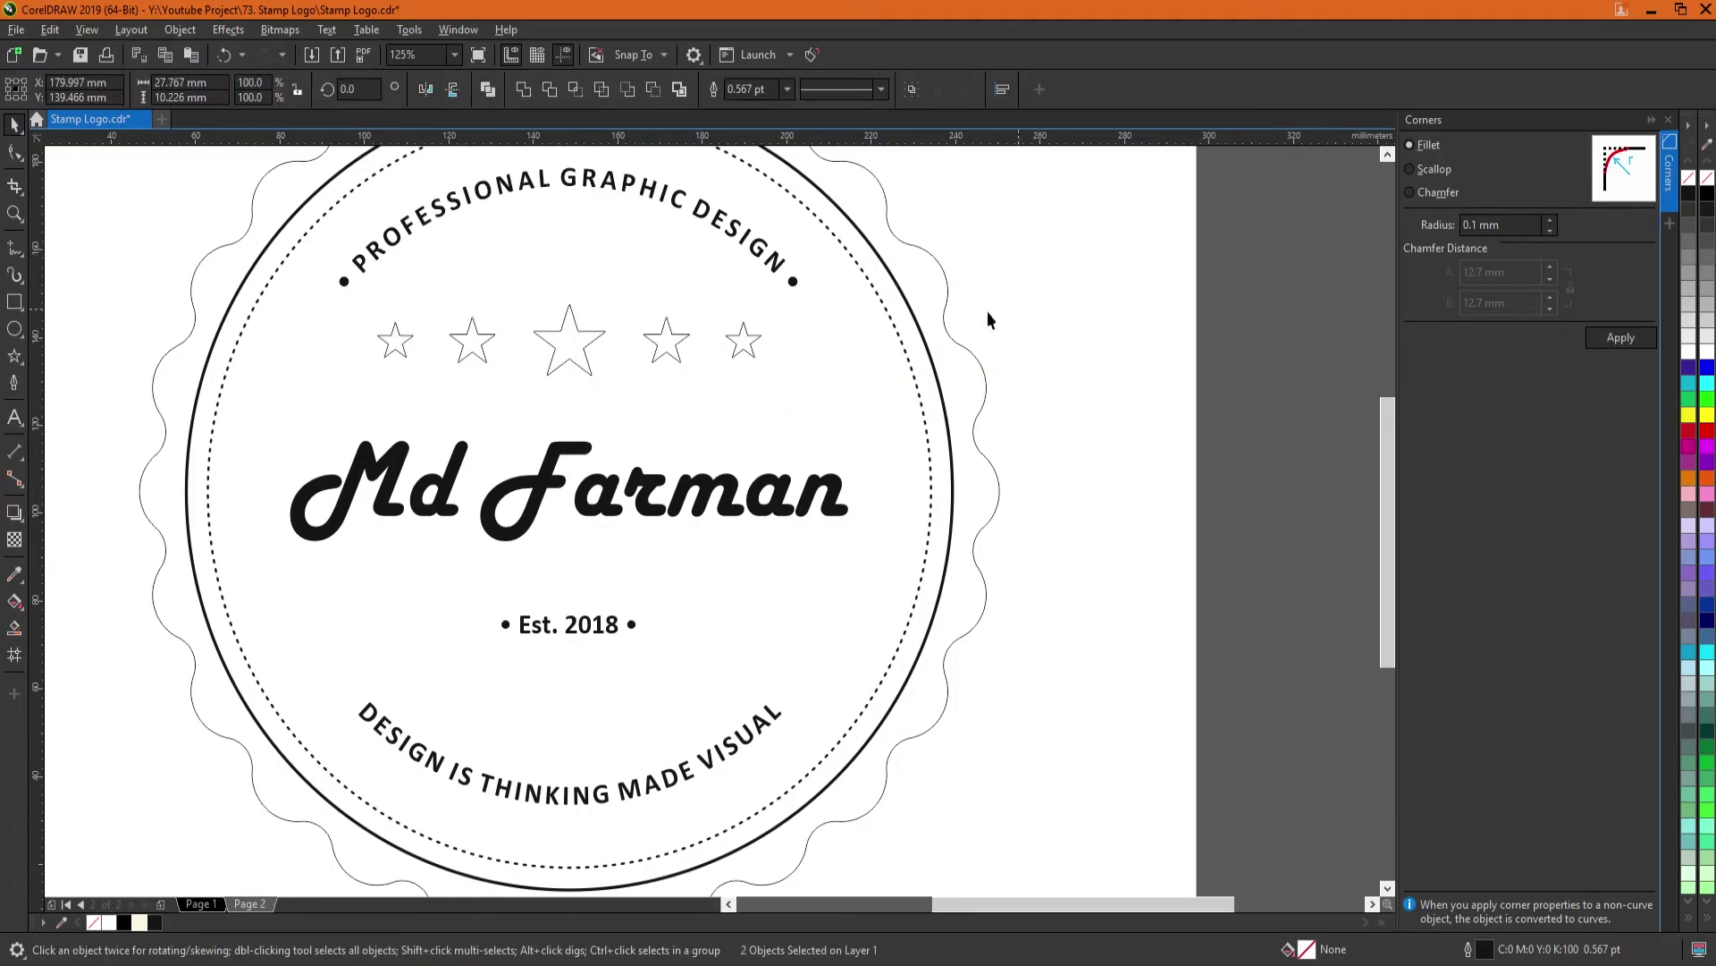
{"action": "scroll", "coordinate": [808, 350], "scroll_direction": "up", "scroll_amount": 2}
{"action": "left_click_drag", "start_coordinate": [808, 351], "coordinate": [682, 356]}
{"action": "scroll", "coordinate": [421, 361], "scroll_direction": "down", "scroll_amount": 2}
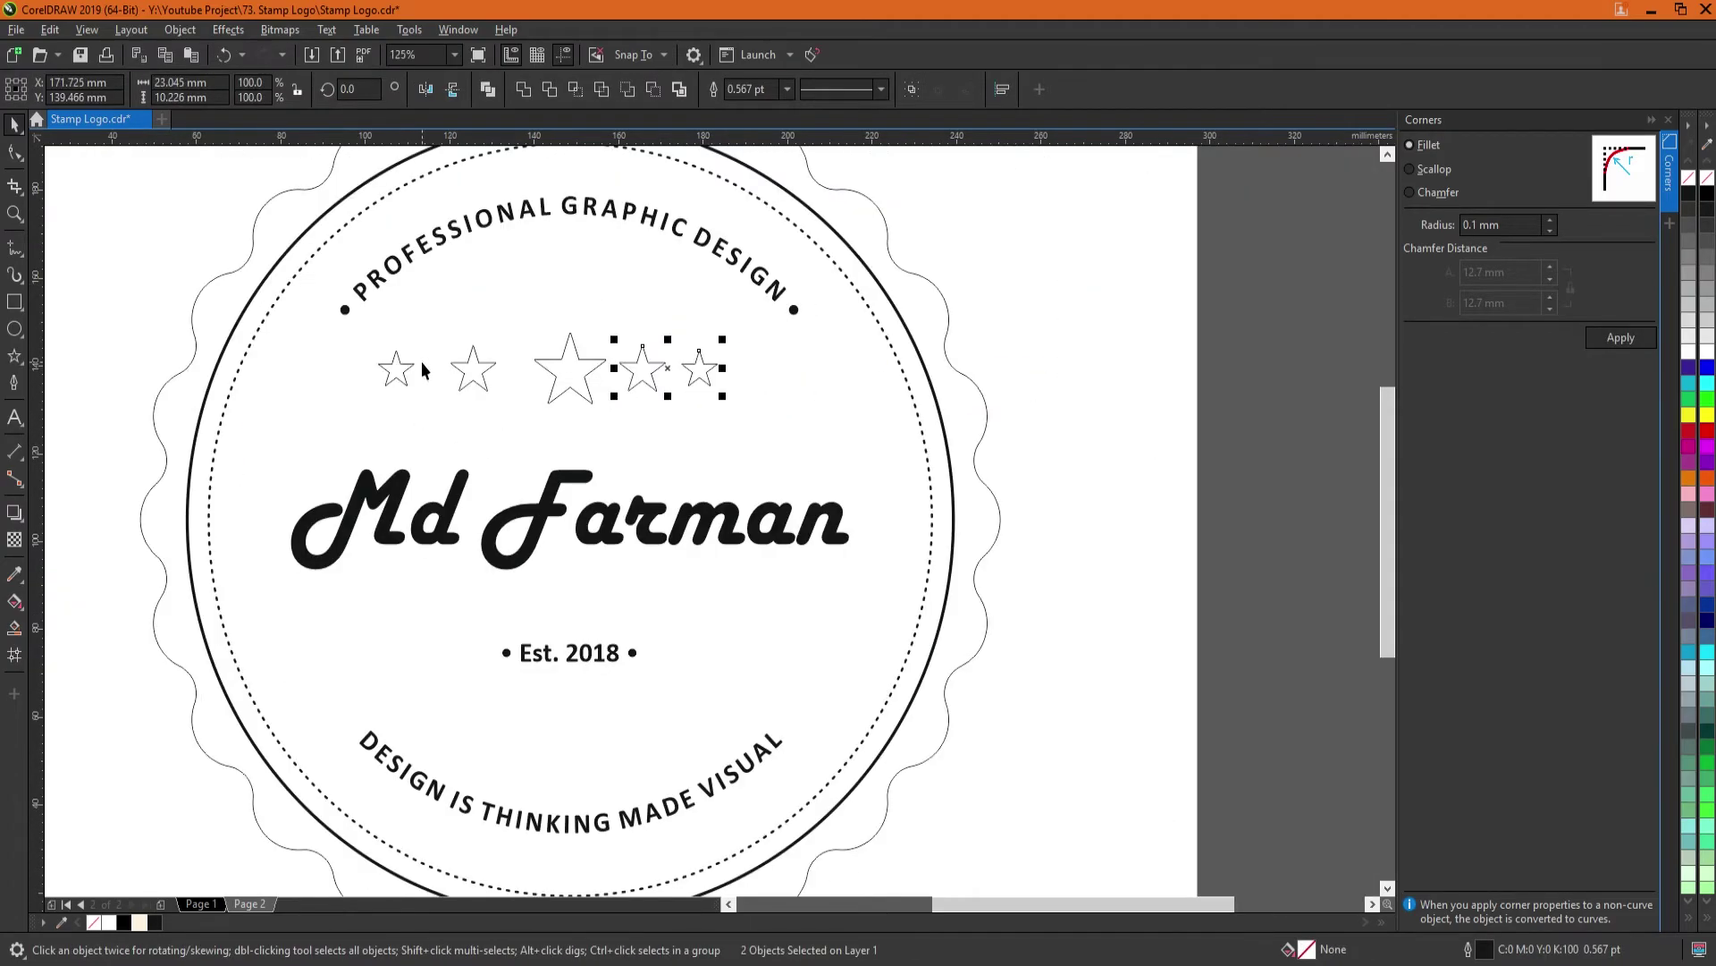
{"action": "scroll", "coordinate": [421, 361], "scroll_direction": "up", "scroll_amount": 2}
{"action": "left_click_drag", "start_coordinate": [478, 376], "coordinate": [529, 376]}
{"action": "left_click_drag", "start_coordinate": [342, 379], "coordinate": [418, 380]}
- Distribute the five stars evenly by centre
{"action": "left_click", "coordinate": [523, 375]}
{"action": "left_click", "coordinate": [402, 371], "text": "shift"}
{"action": "key", "text": "shift+e"}
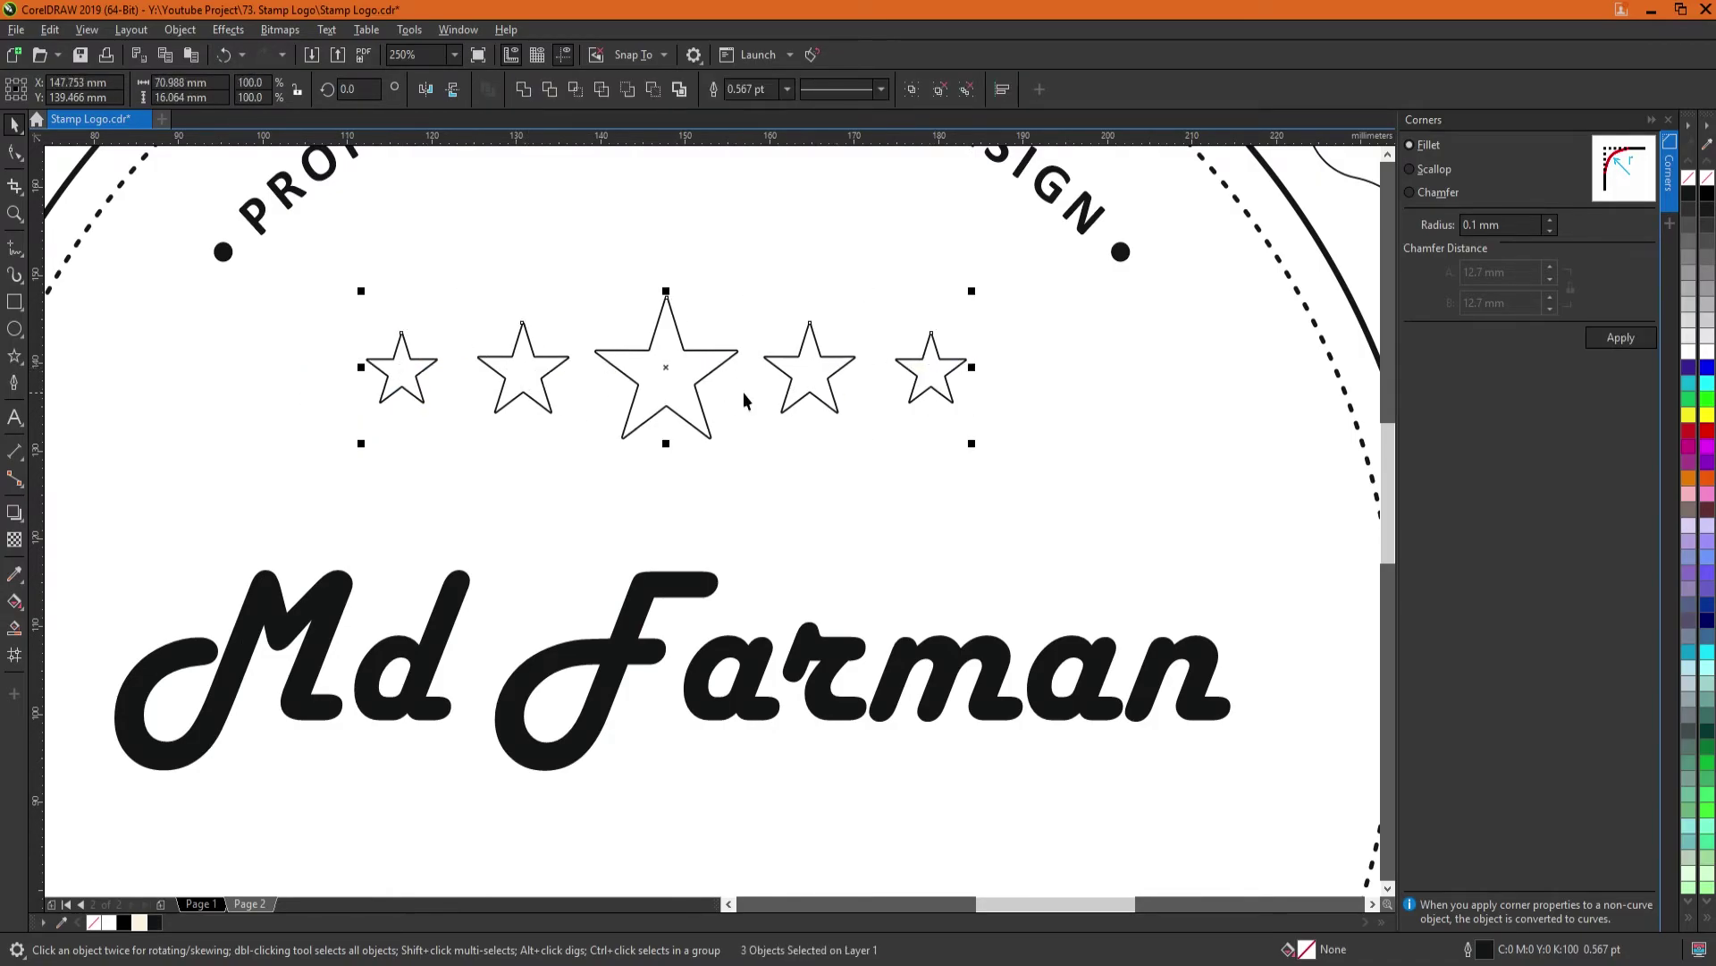
{"action": "scroll", "coordinate": [743, 391], "scroll_direction": "down", "scroll_amount": 2}
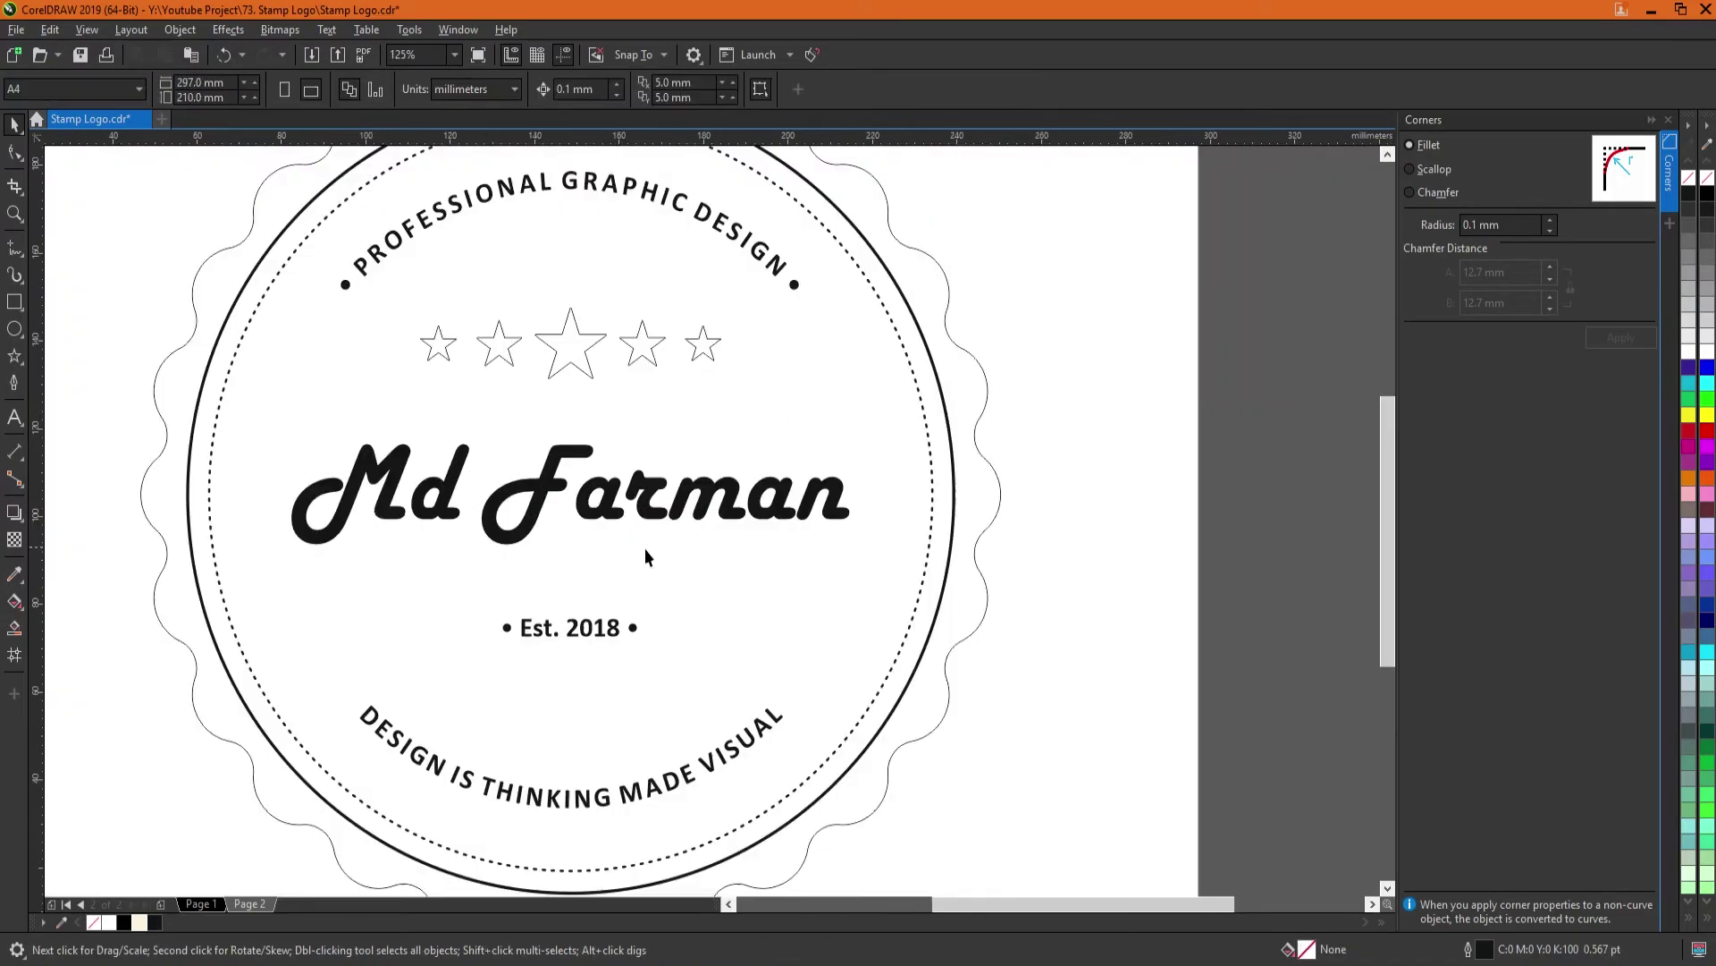
{"action": "left_click", "coordinate": [596, 633]}
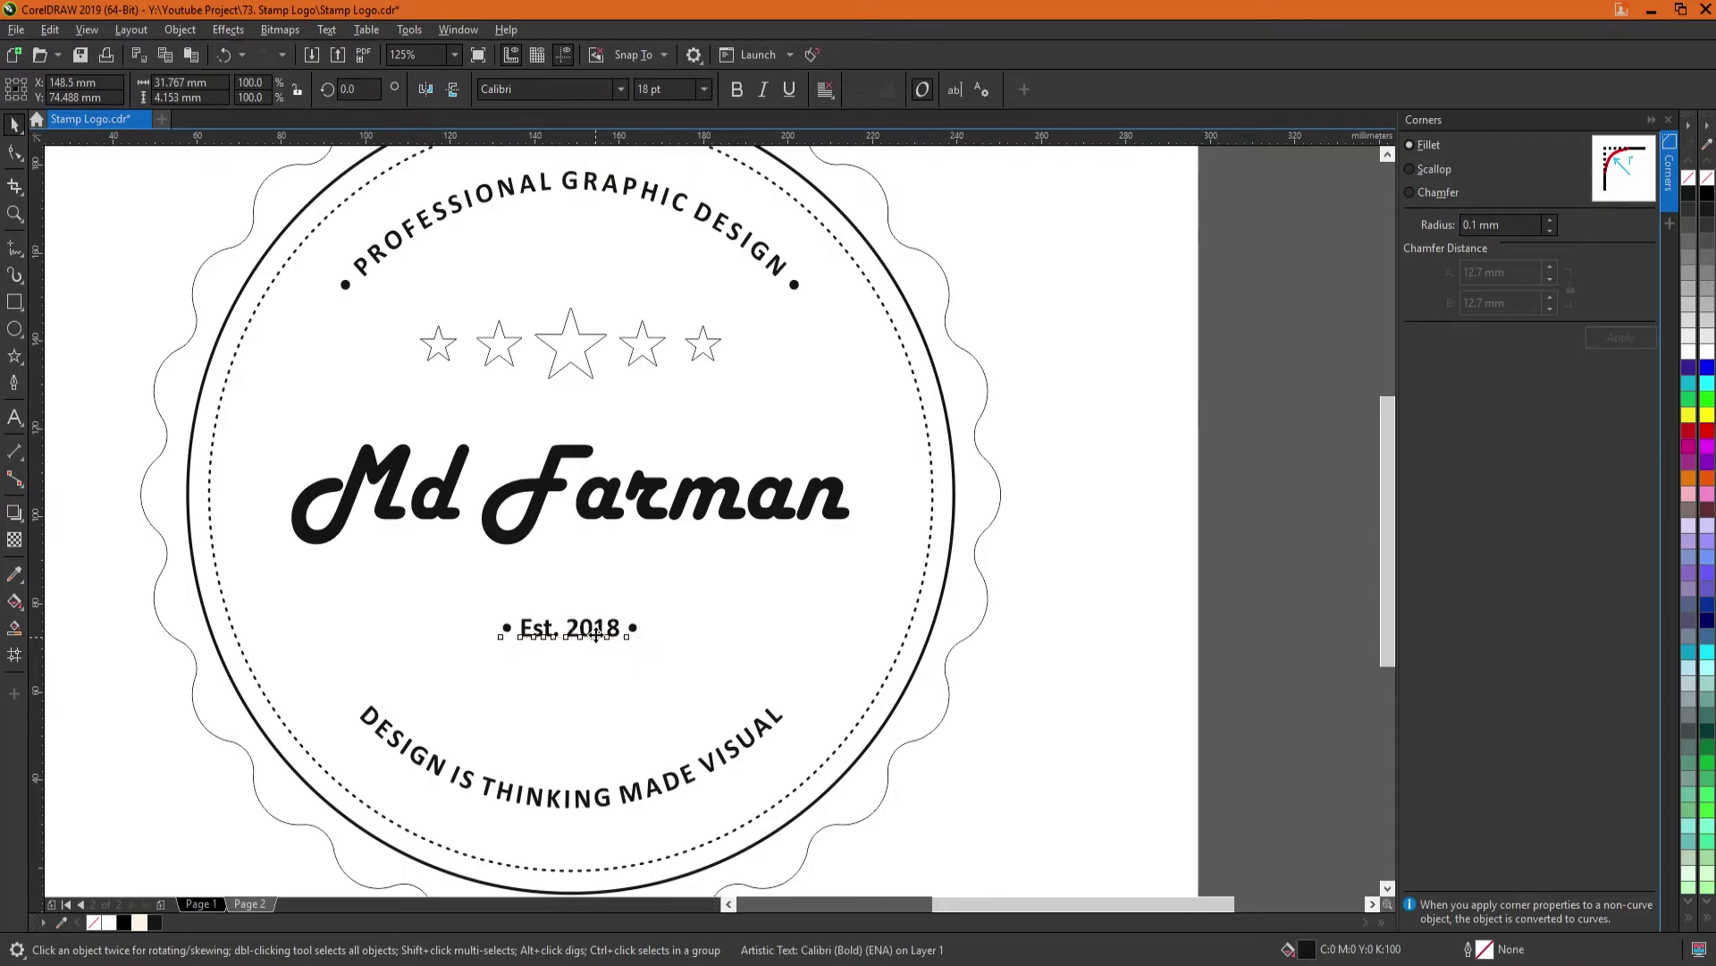
{"action": "left_click_drag", "start_coordinate": [597, 633], "coordinate": [596, 617]}
{"action": "left_click", "coordinate": [554, 487], "text": "shift"}
{"action": "left_click", "coordinate": [570, 357], "text": "shift"}
{"action": "key", "text": "ctrl+g"}
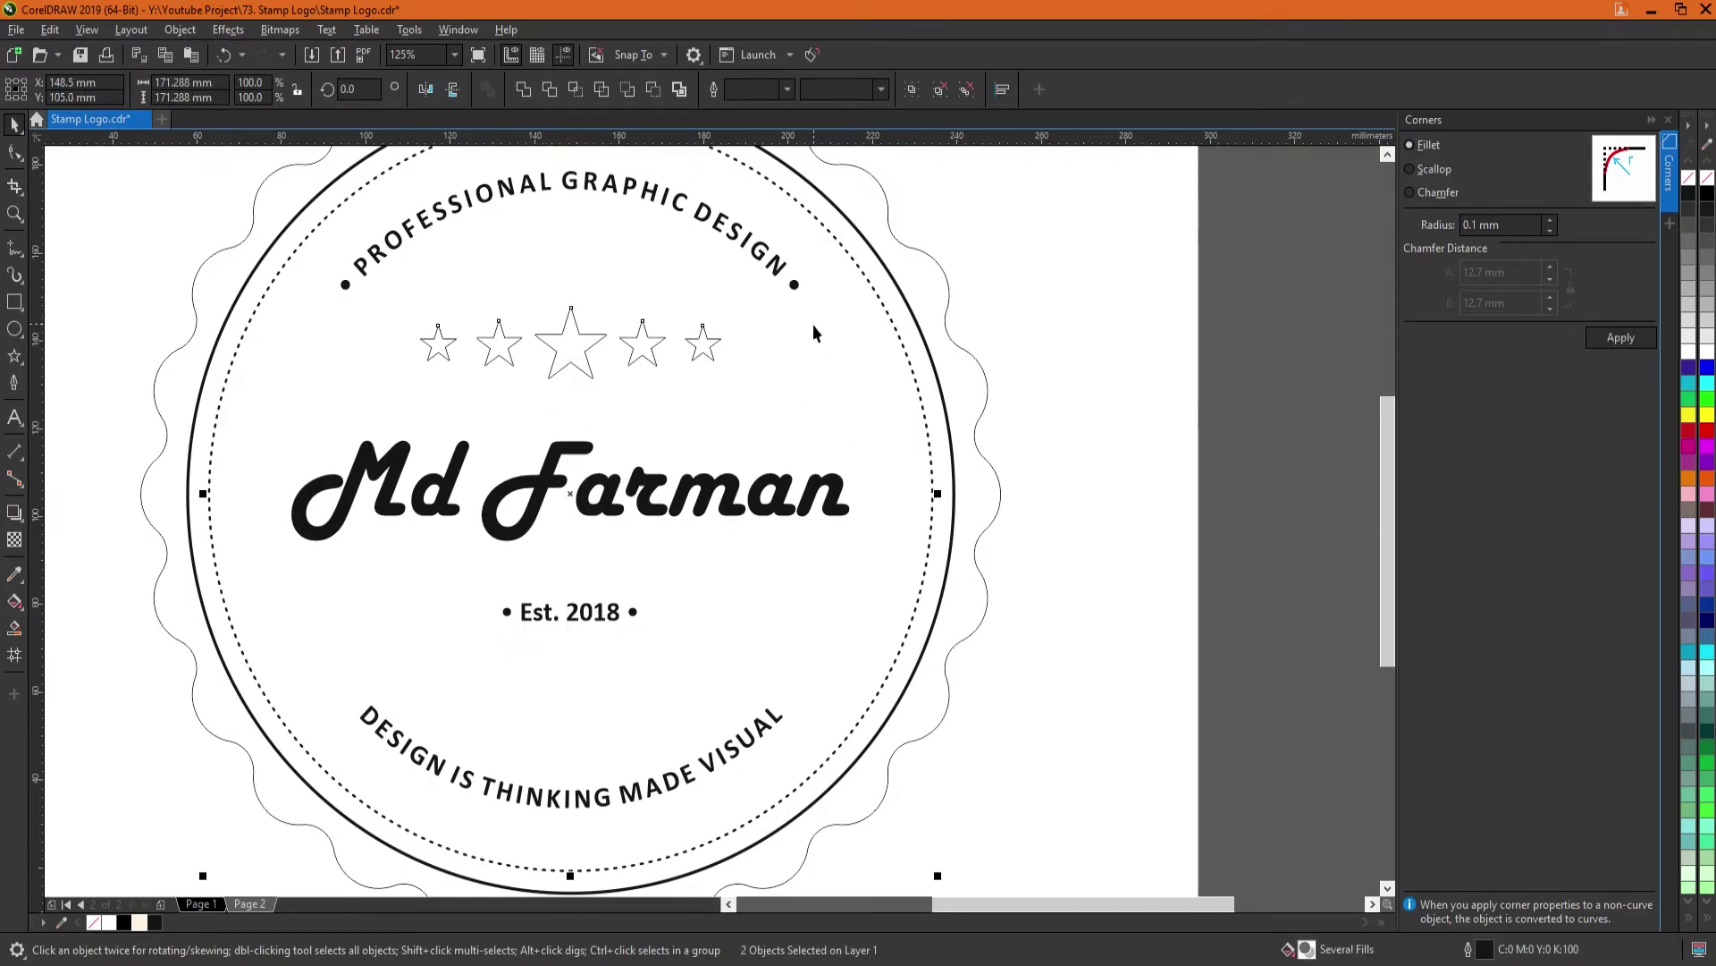
{"action": "left_click_drag", "start_coordinate": [639, 354], "coordinate": [638, 384]}
{"action": "scroll", "coordinate": [596, 523], "scroll_direction": "down", "scroll_amount": 2}
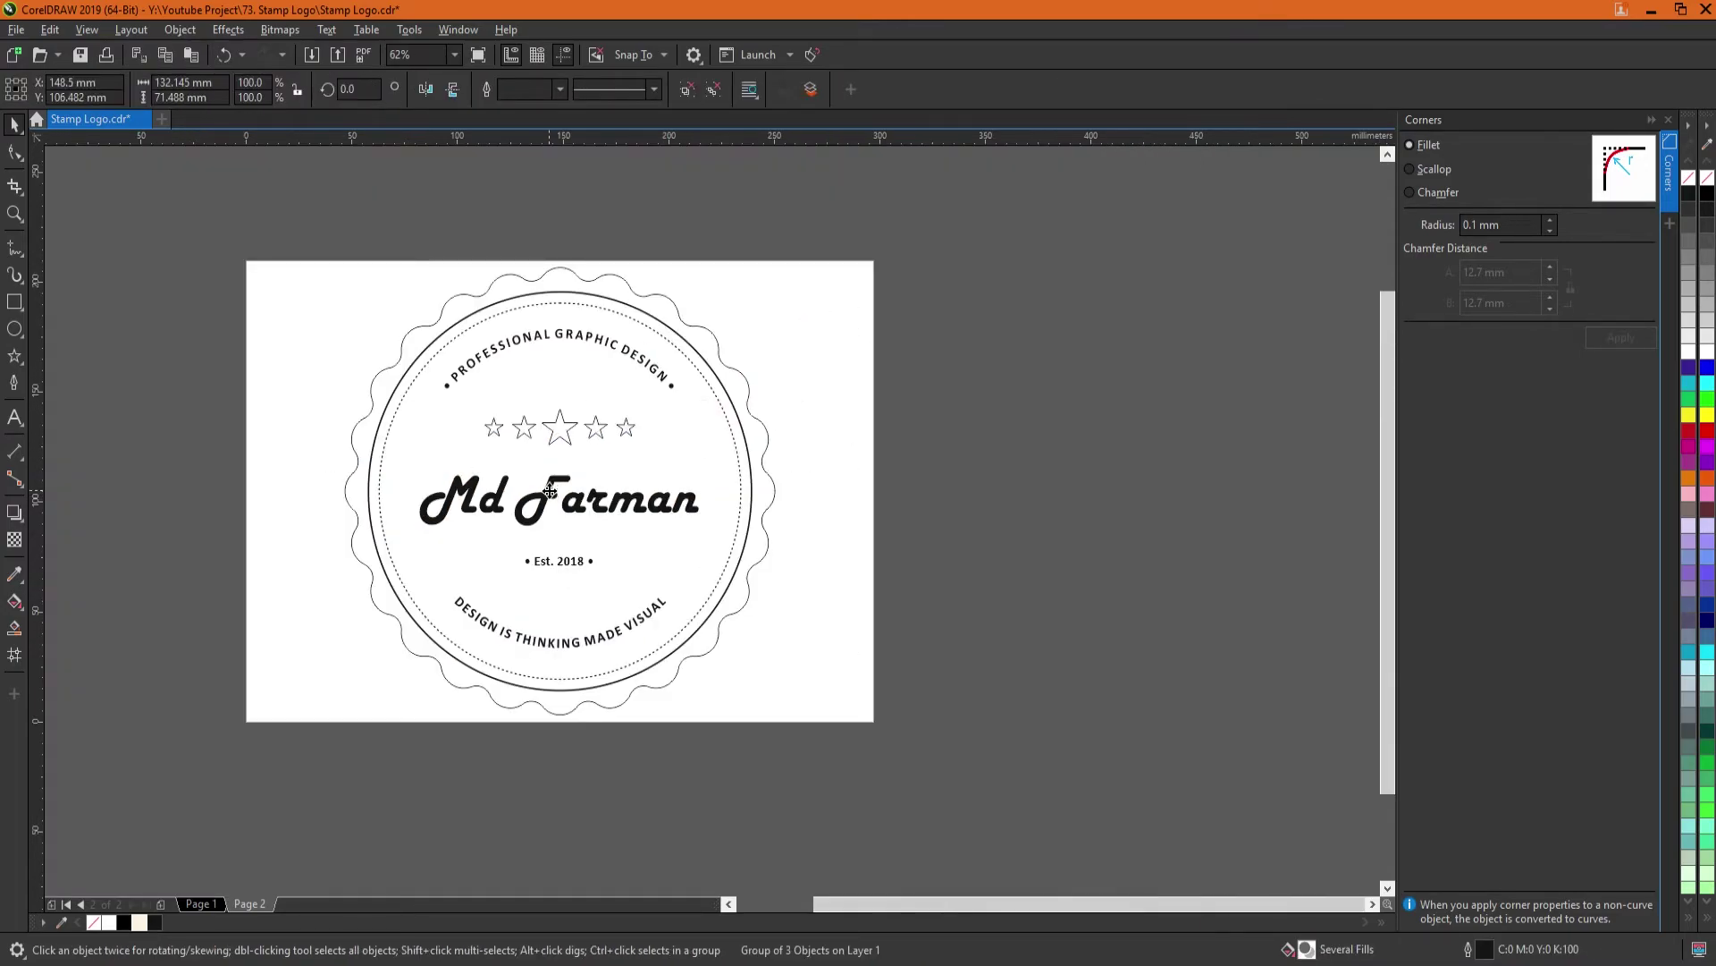
{"action": "left_click", "coordinate": [590, 404], "text": "ctrl"}
{"action": "scroll", "coordinate": [590, 404], "scroll_direction": "up", "scroll_amount": 2}
{"action": "left_click_drag", "start_coordinate": [572, 408], "coordinate": [572, 440]}
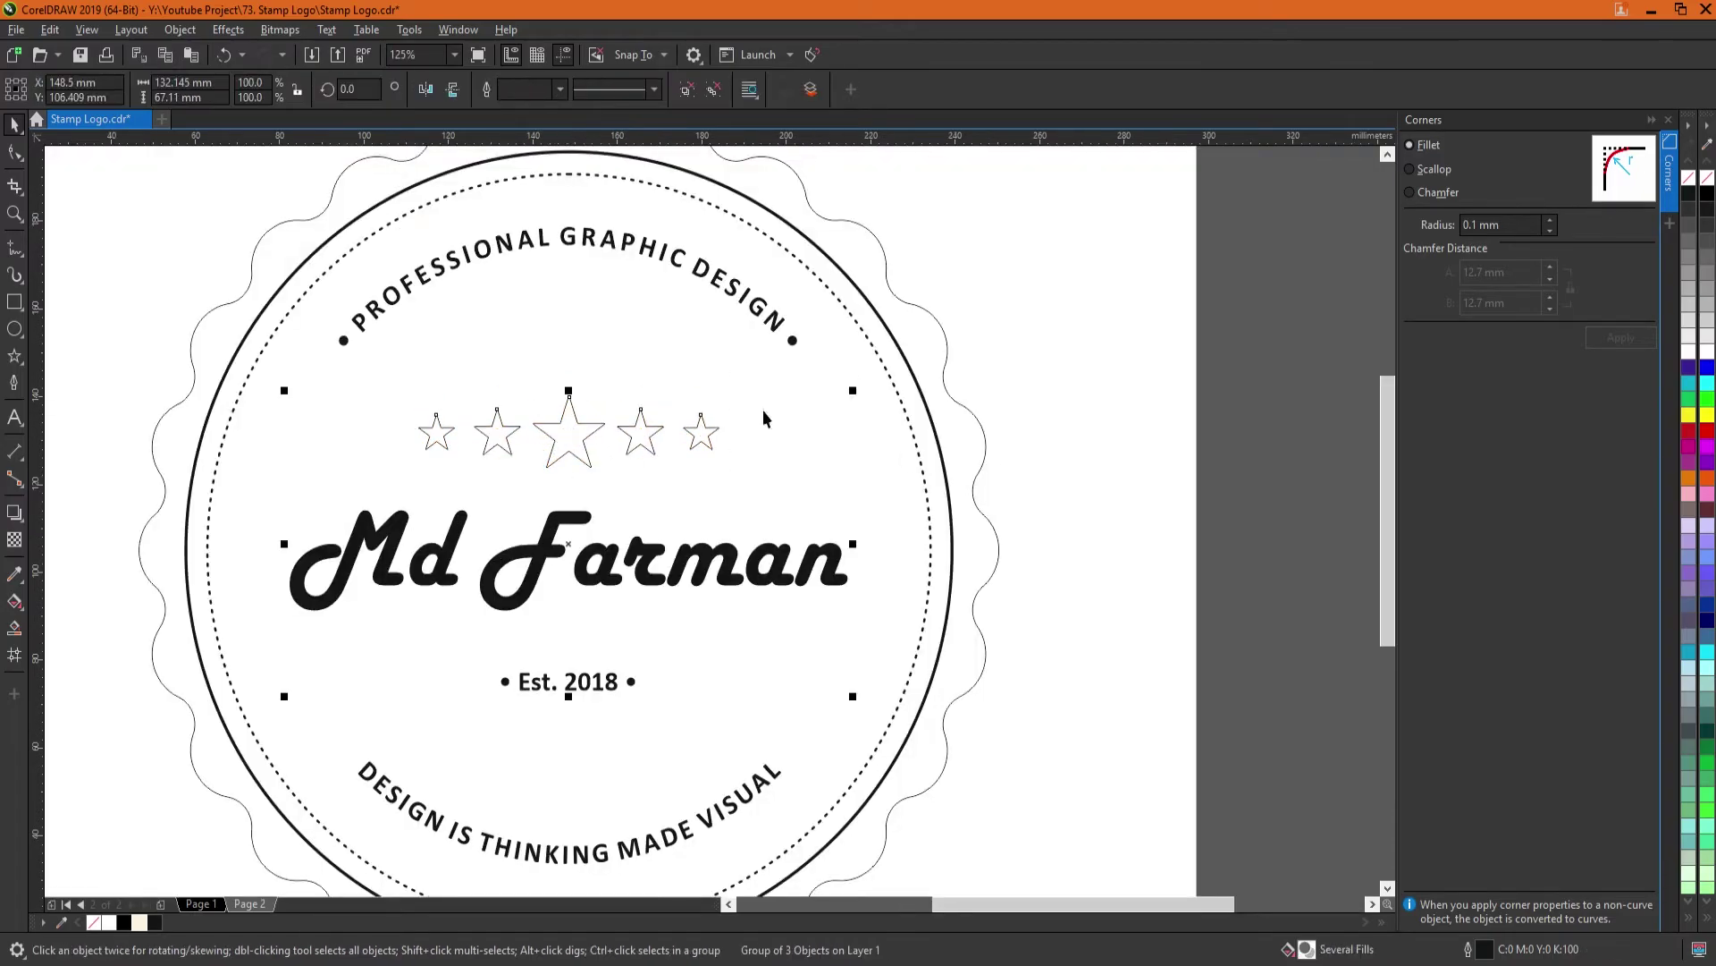
{"action": "scroll", "coordinate": [597, 454], "scroll_direction": "down", "scroll_amount": 1}
{"action": "left_click", "coordinate": [813, 447]}
{"action": "scroll", "coordinate": [723, 516], "scroll_direction": "up", "scroll_amount": 1}
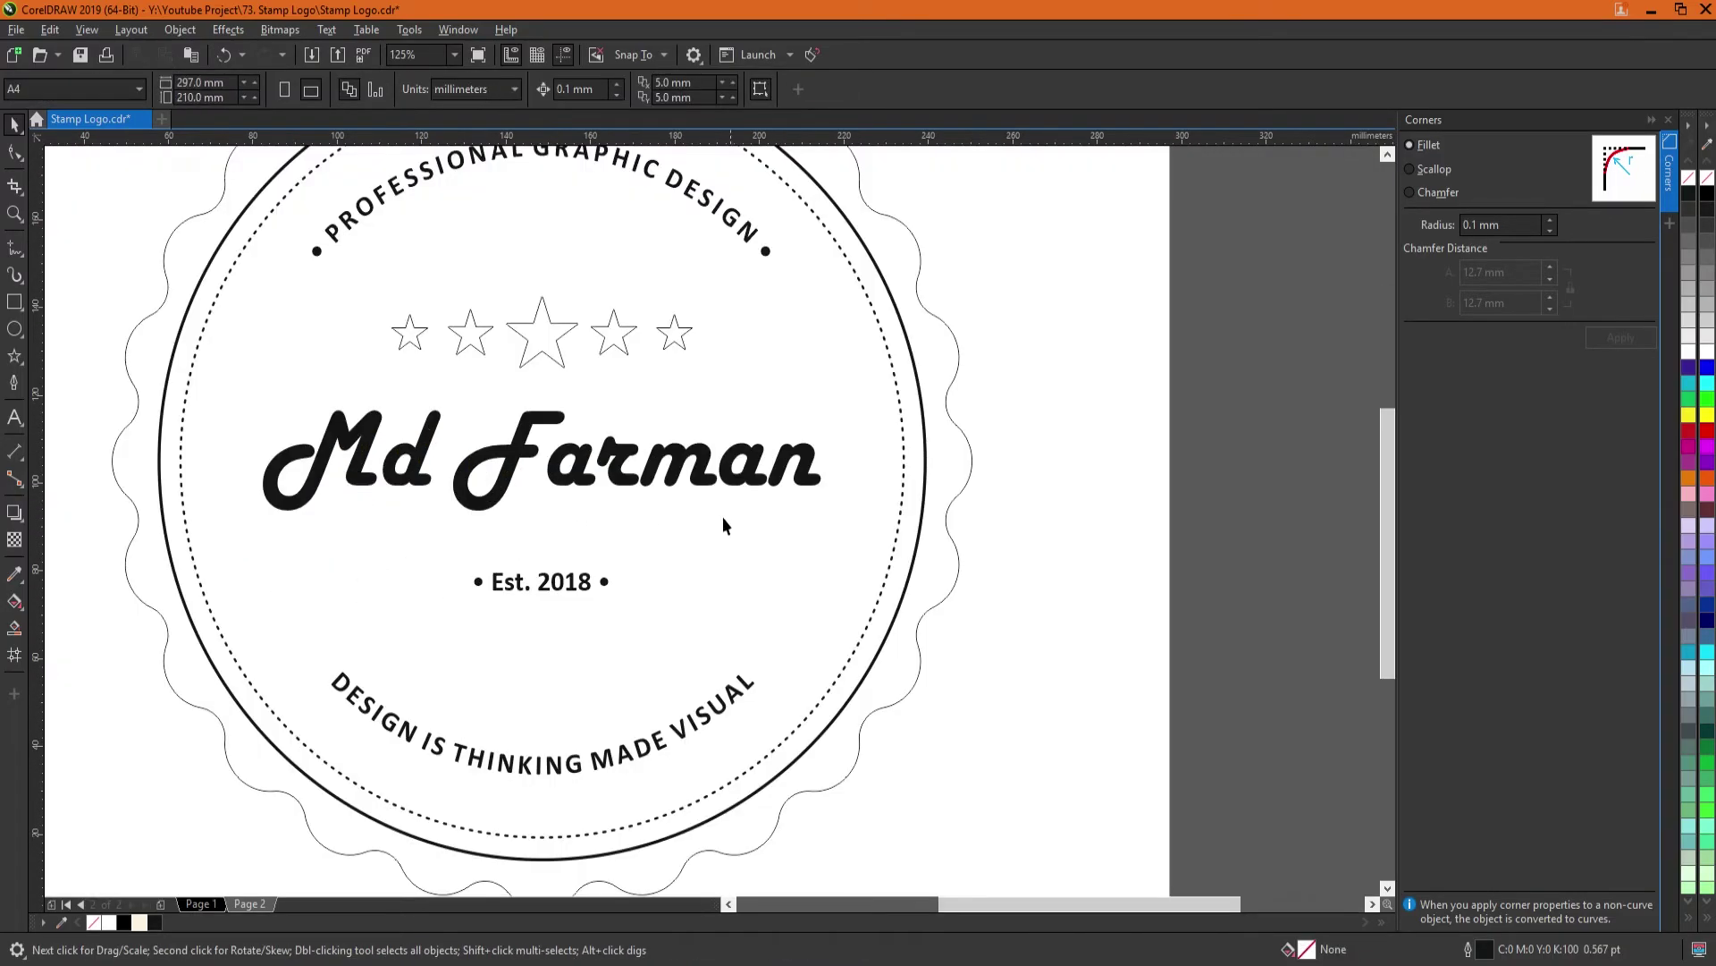
{"action": "scroll", "coordinate": [143, 503], "scroll_direction": "up", "scroll_amount": 1}
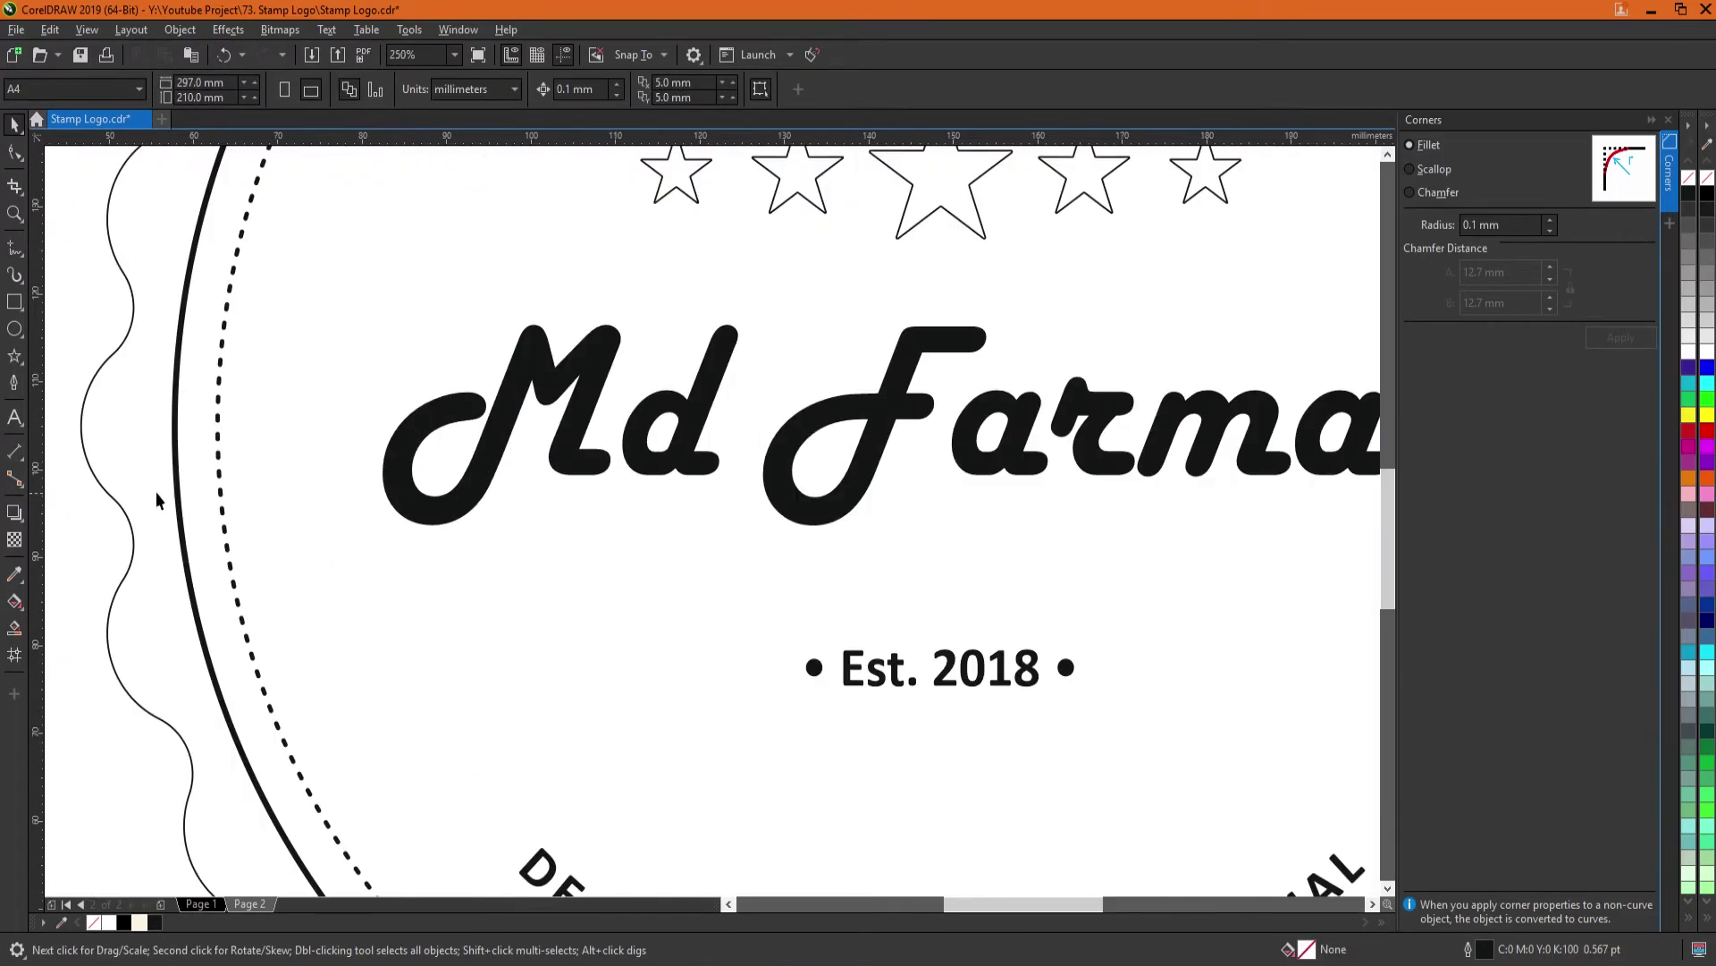
- Convert the solid inner ring's outline into an object
{"action": "left_click", "coordinate": [176, 481]}
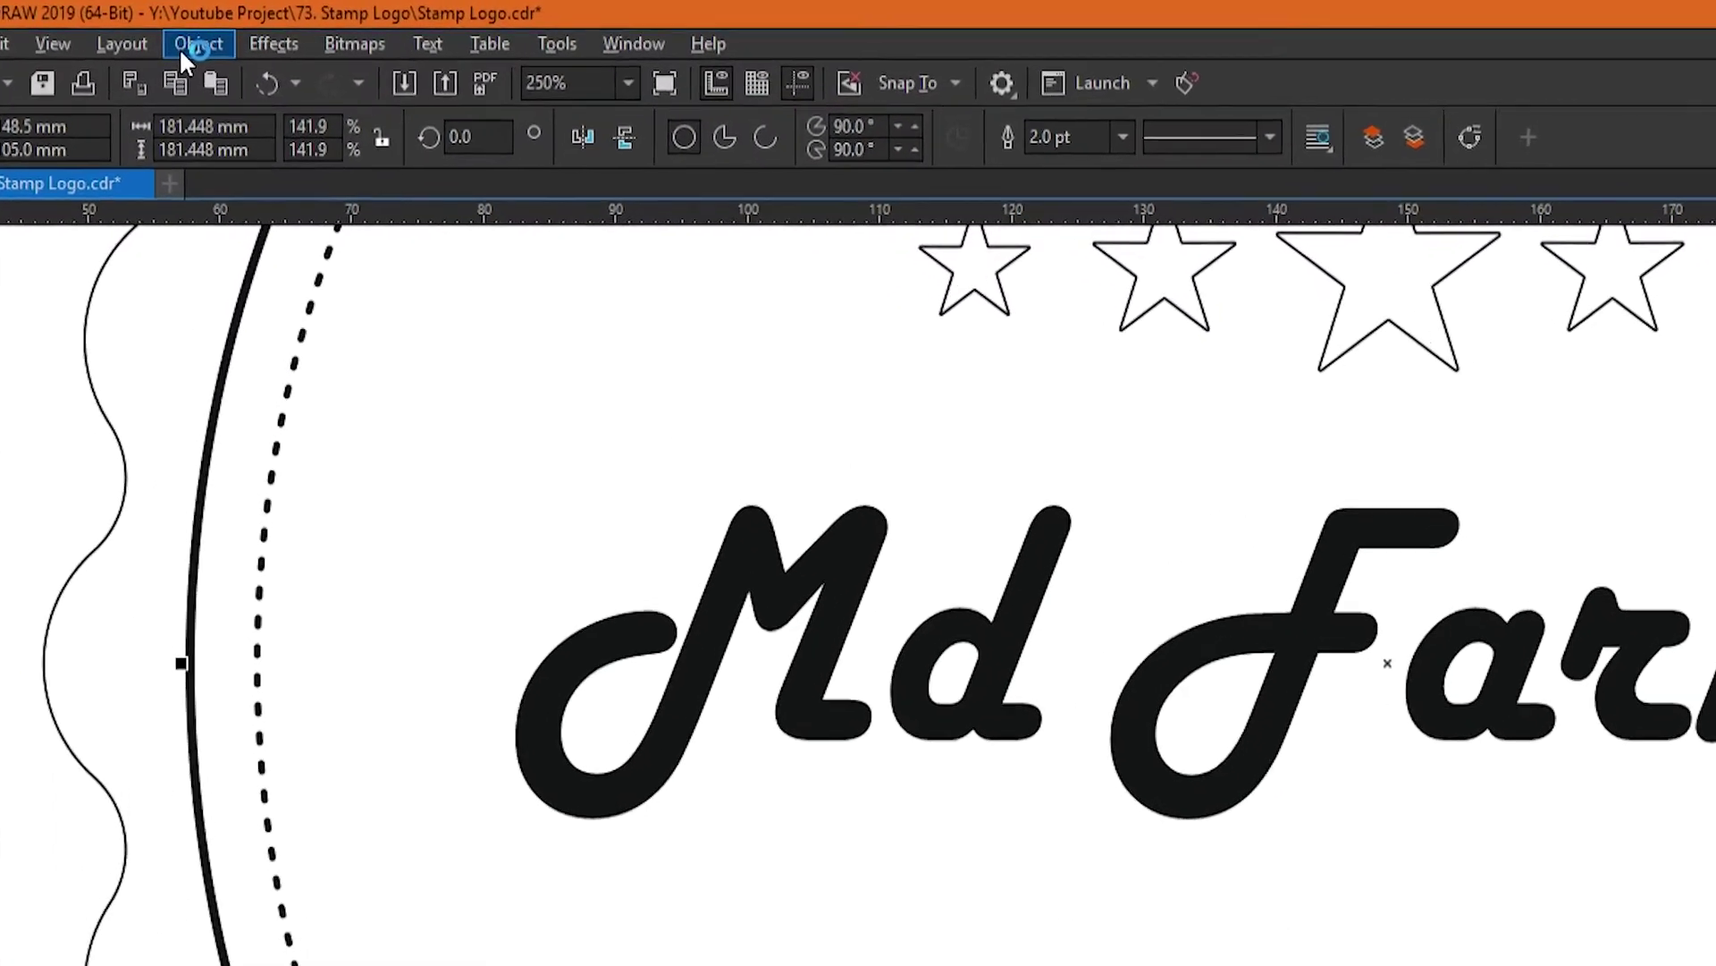
{"action": "left_click", "coordinate": [180, 29]}
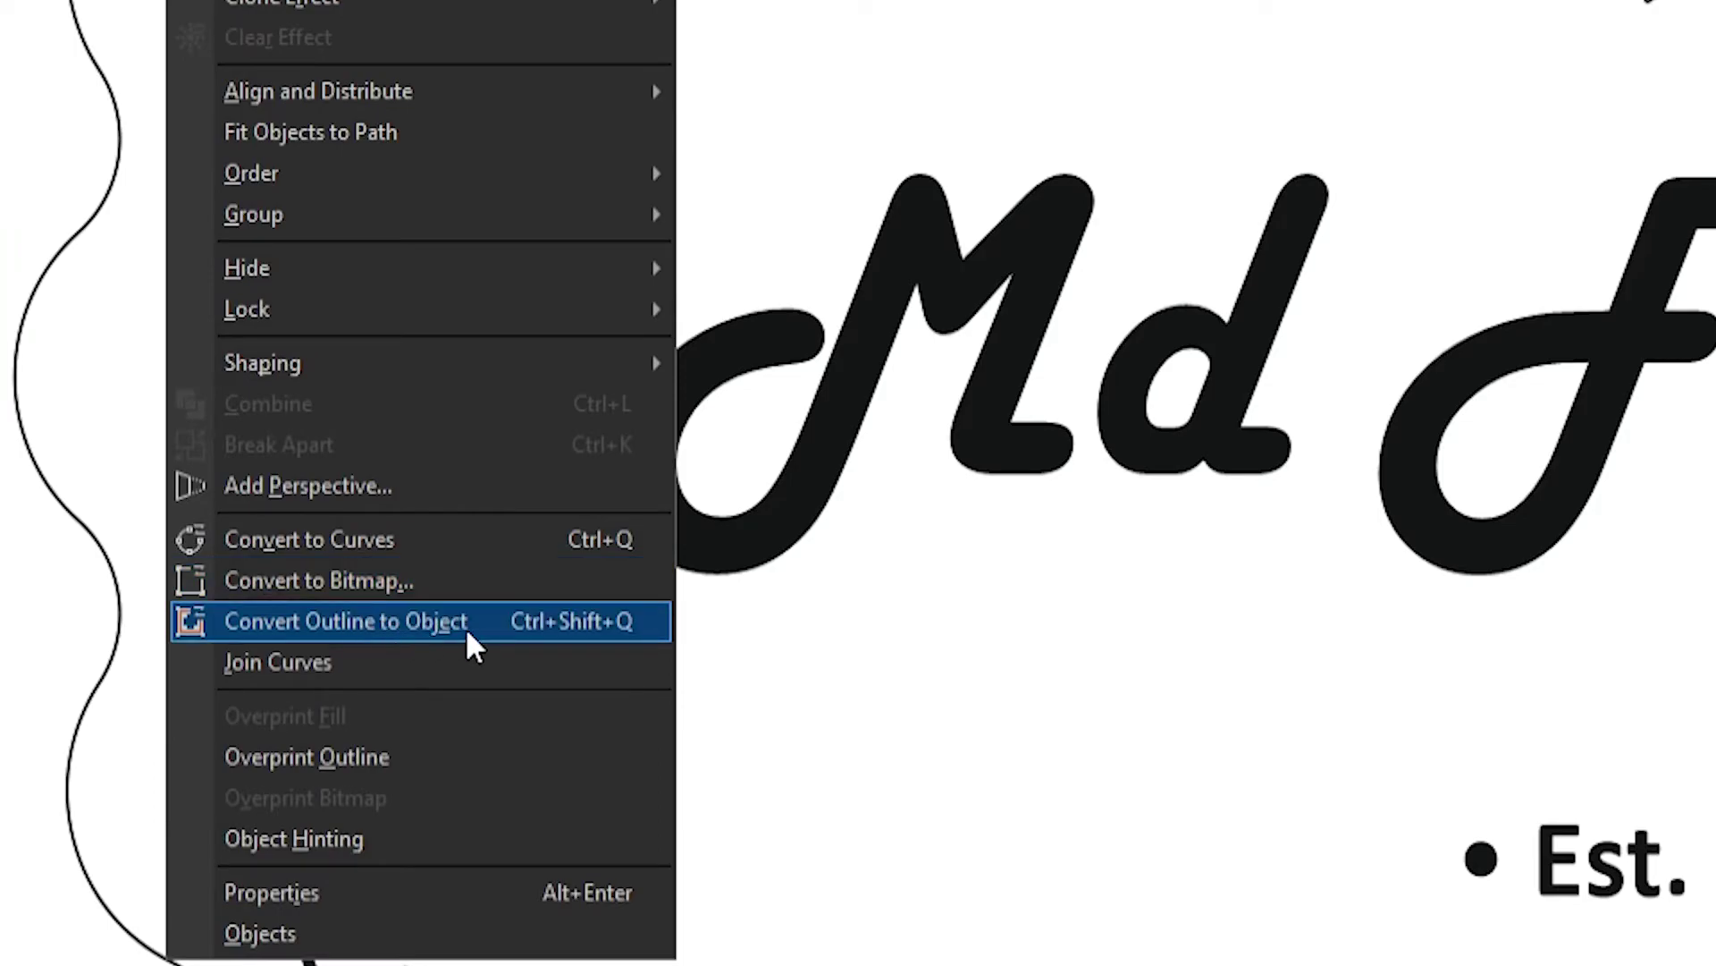
{"action": "left_click", "coordinate": [454, 617]}
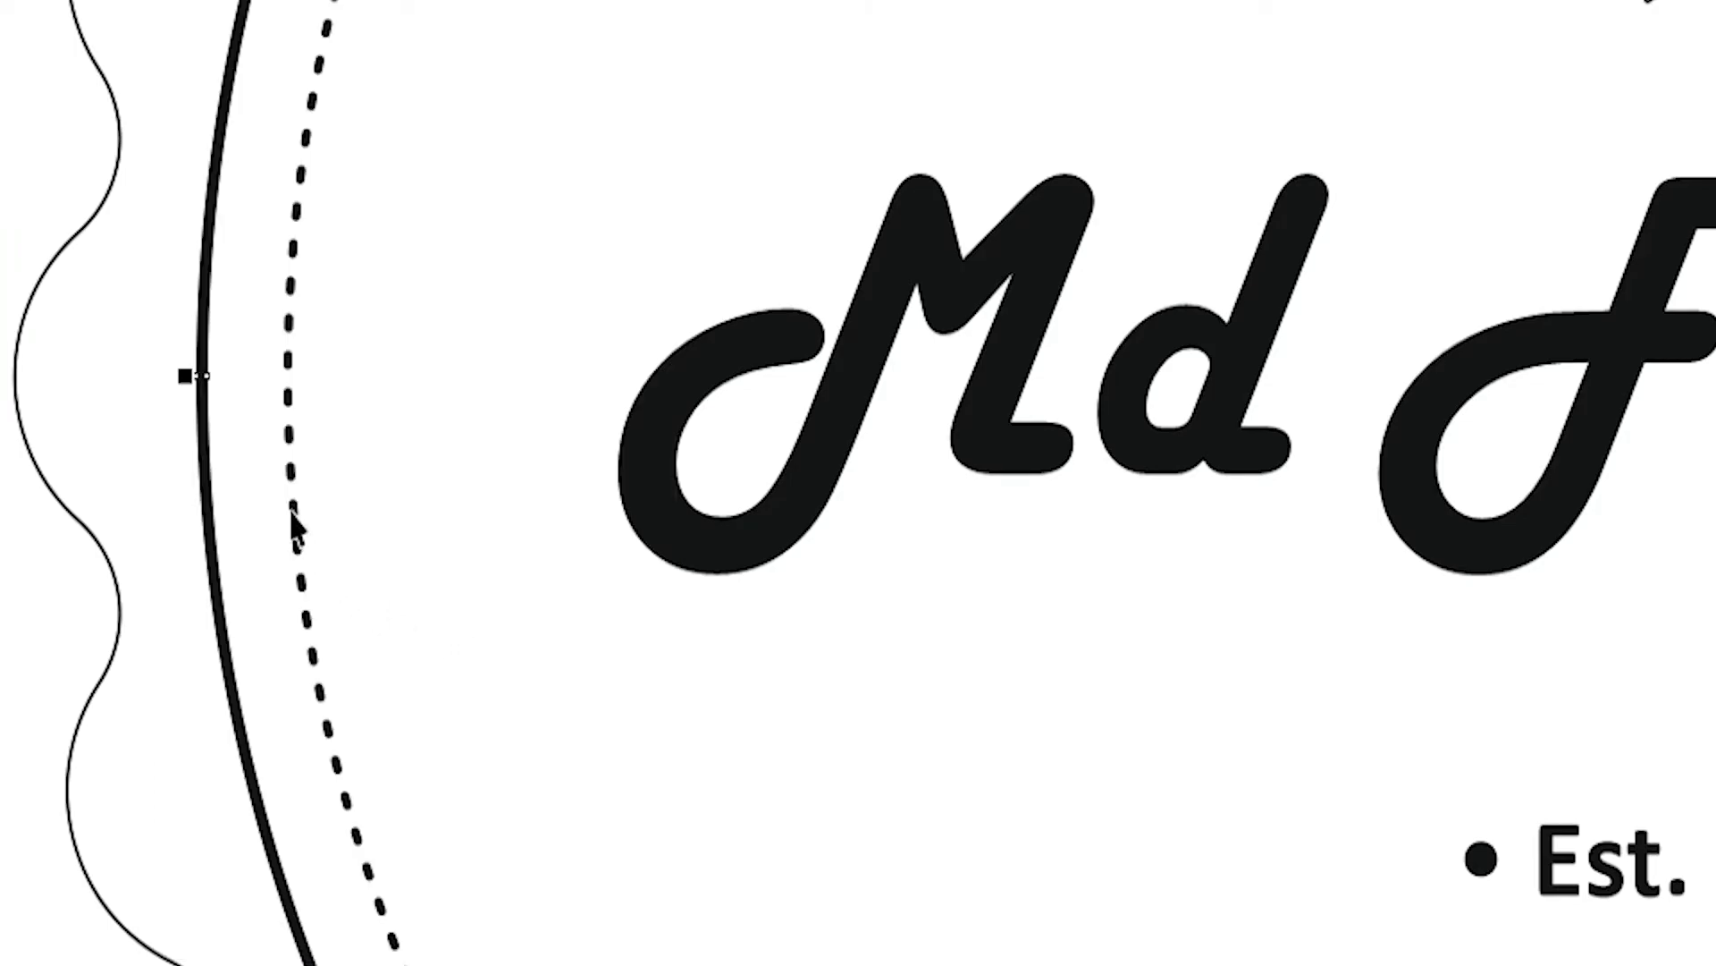
- Convert the dotted middle ring's outline into a curve object
{"action": "left_click", "coordinate": [180, 29]}
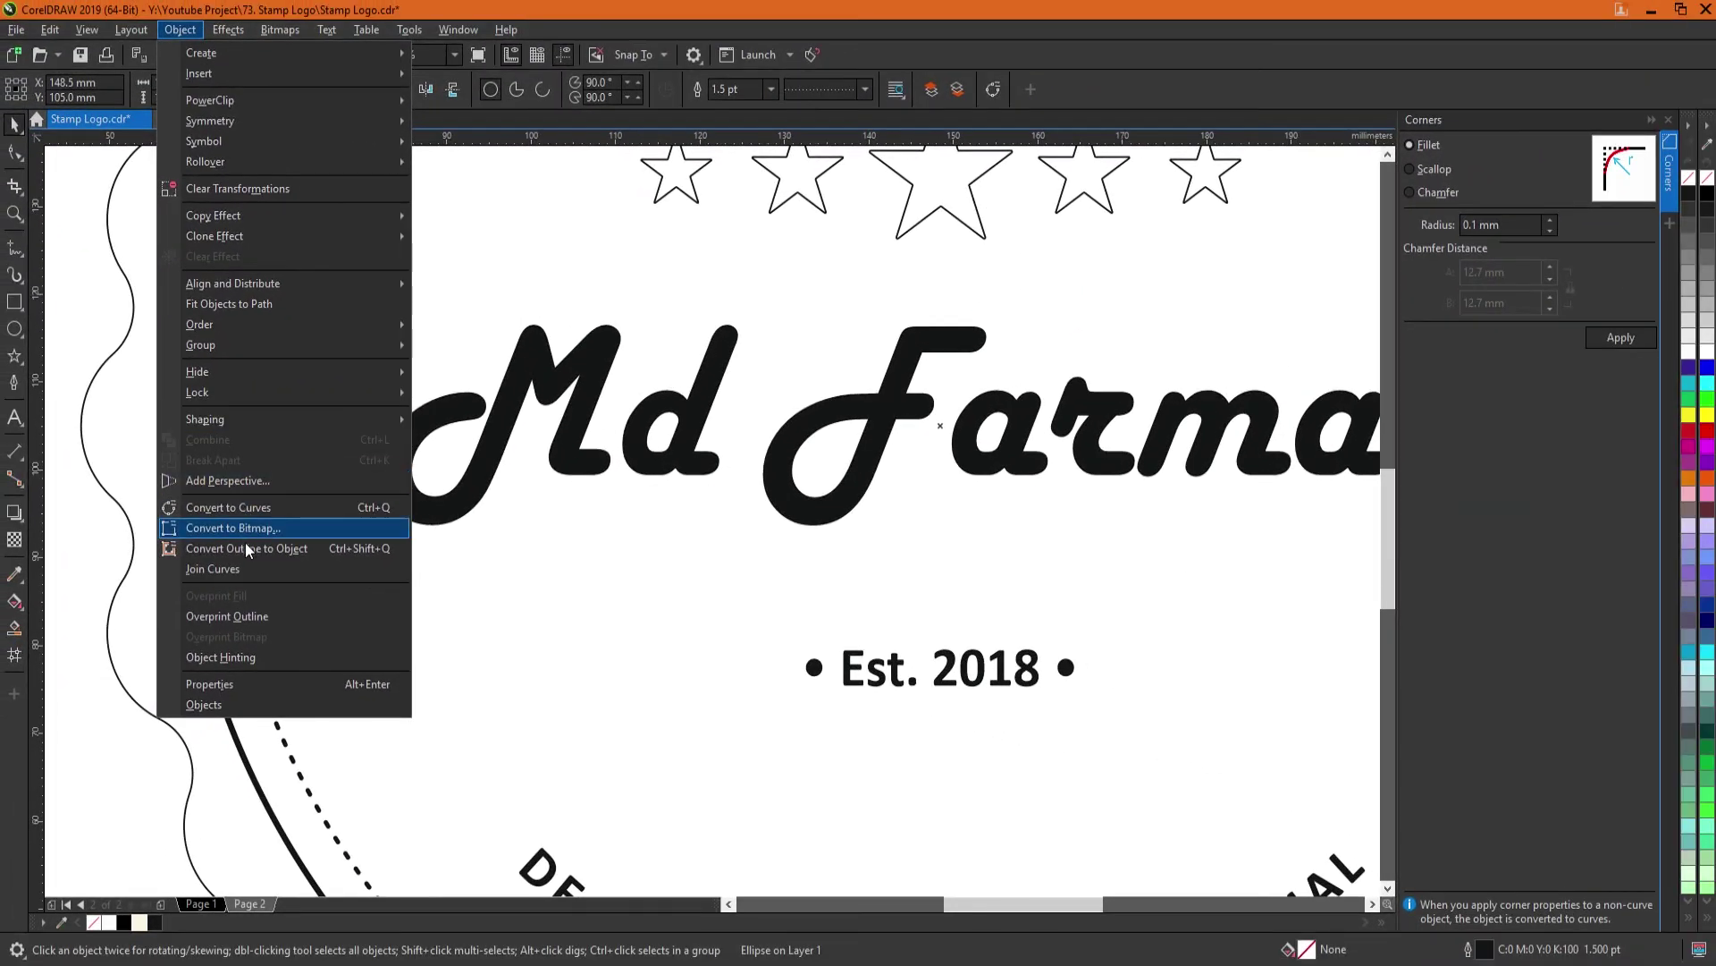
{"action": "left_click", "coordinate": [248, 548]}
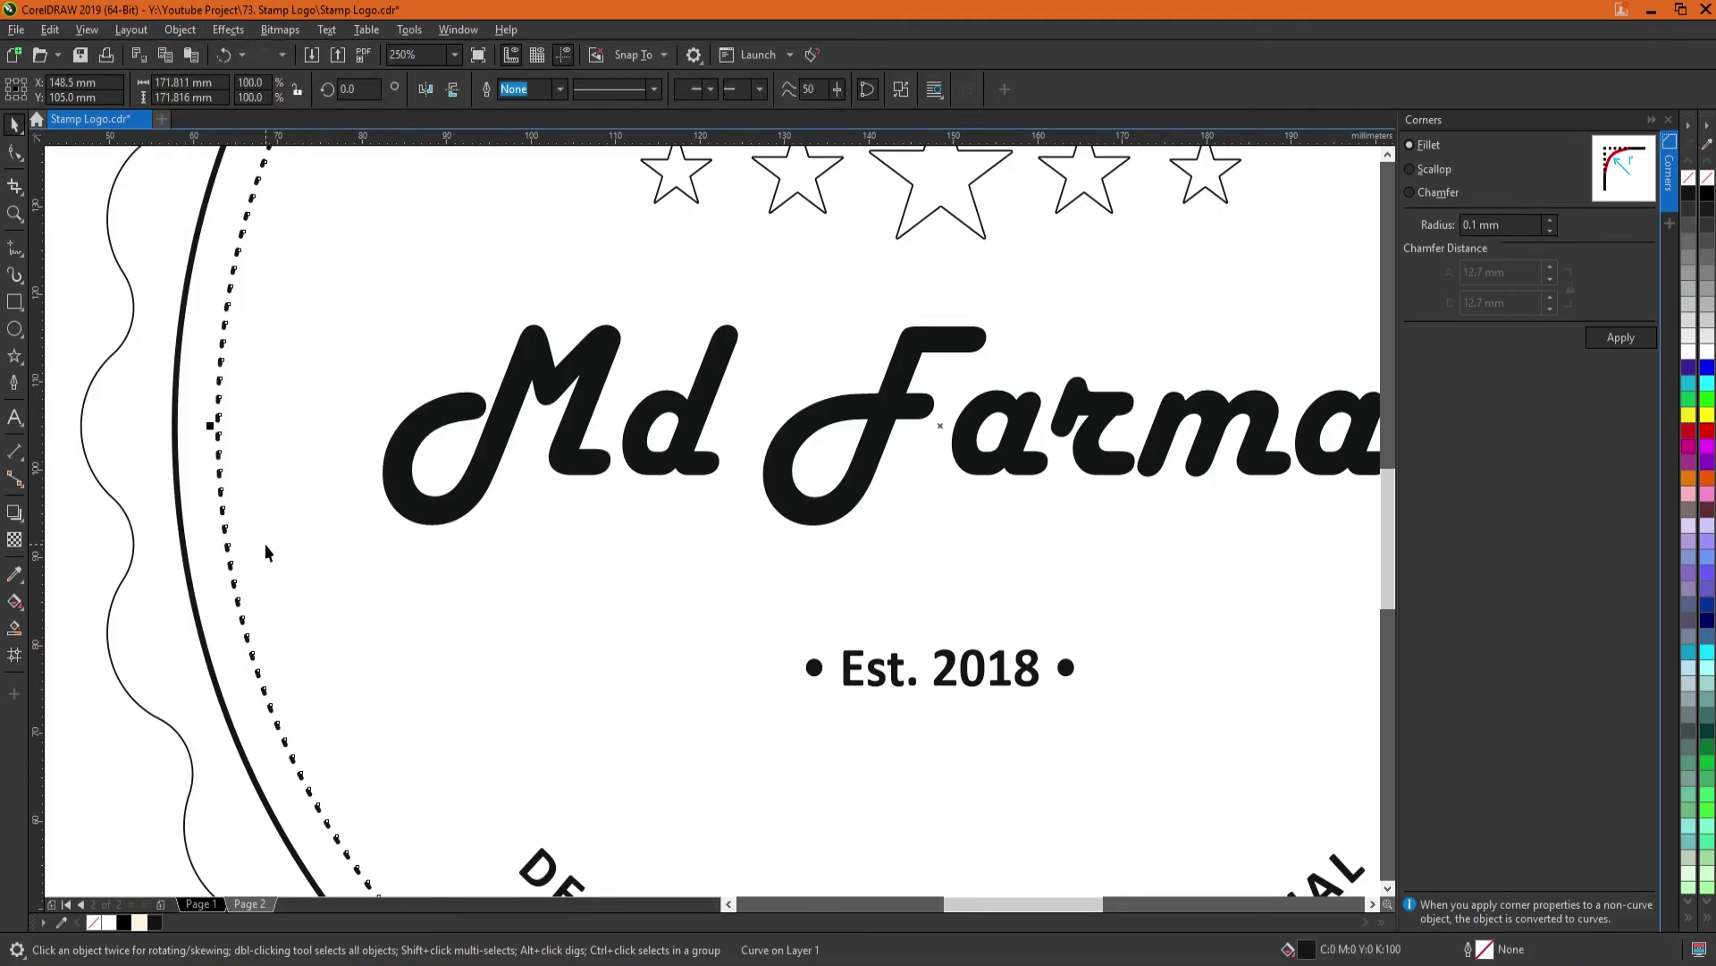
{"action": "scroll", "coordinate": [265, 544], "scroll_direction": "down", "scroll_amount": 2}
{"action": "scroll", "coordinate": [200, 458], "scroll_direction": "down", "scroll_amount": 4}
{"action": "left_click", "coordinate": [207, 458]}
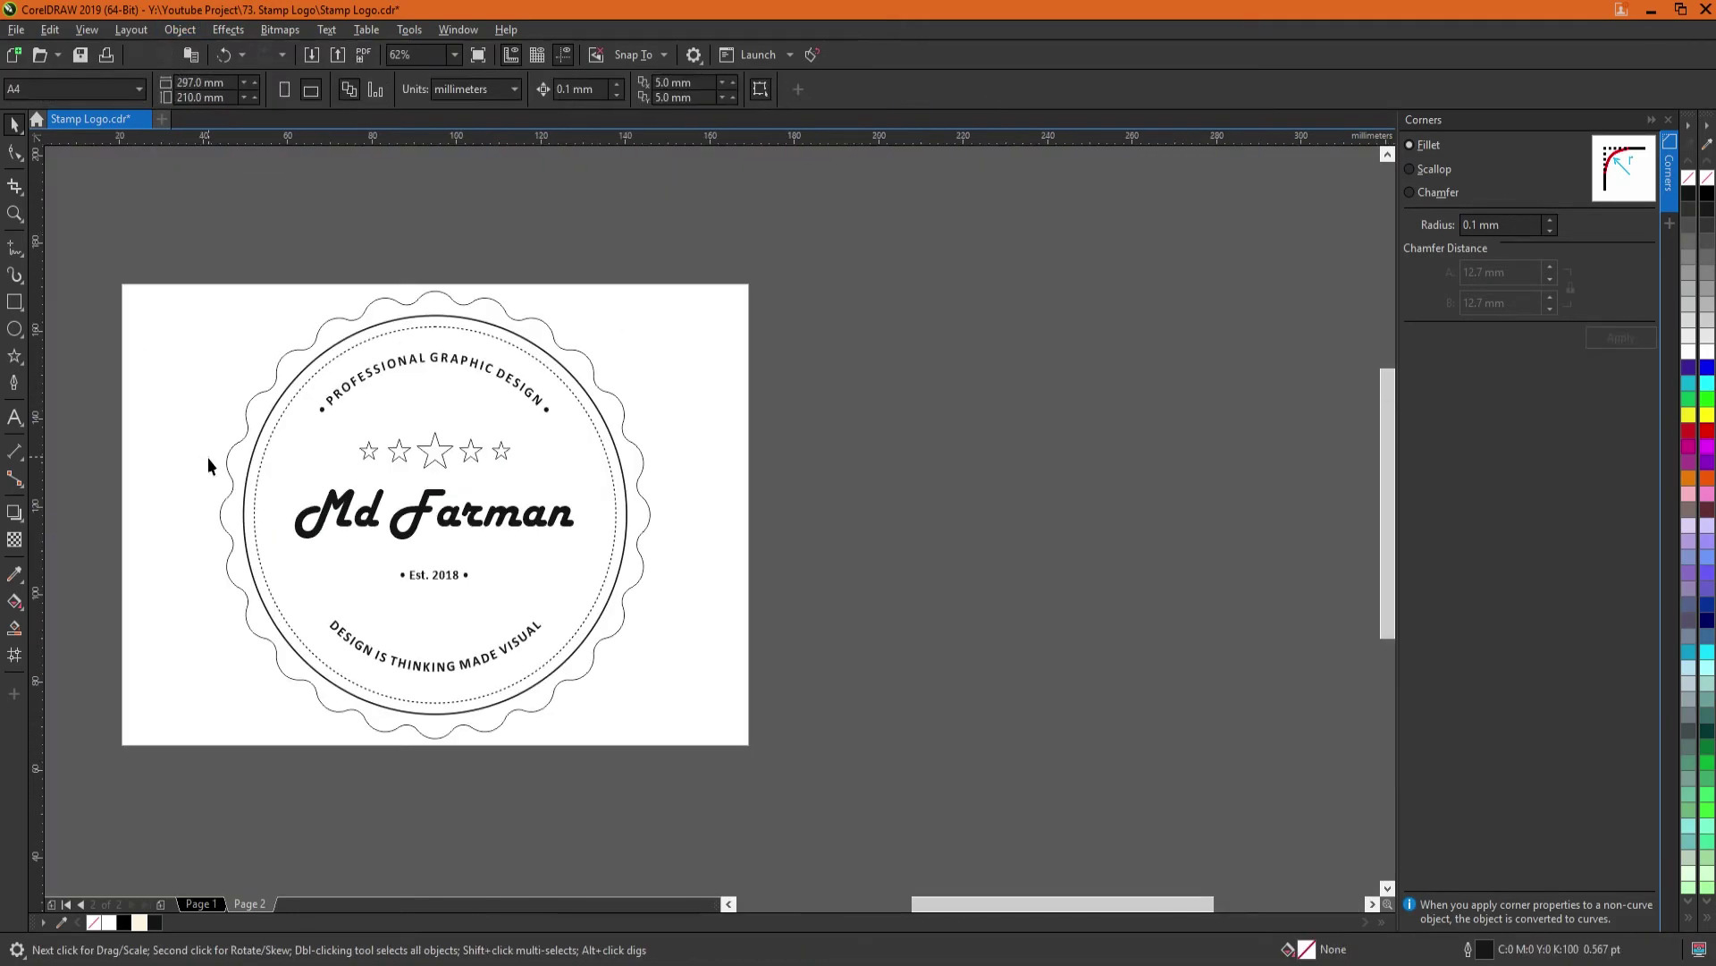
{"action": "scroll", "coordinate": [208, 457], "scroll_direction": "up", "scroll_amount": 3}
{"action": "left_click", "coordinate": [248, 469]}
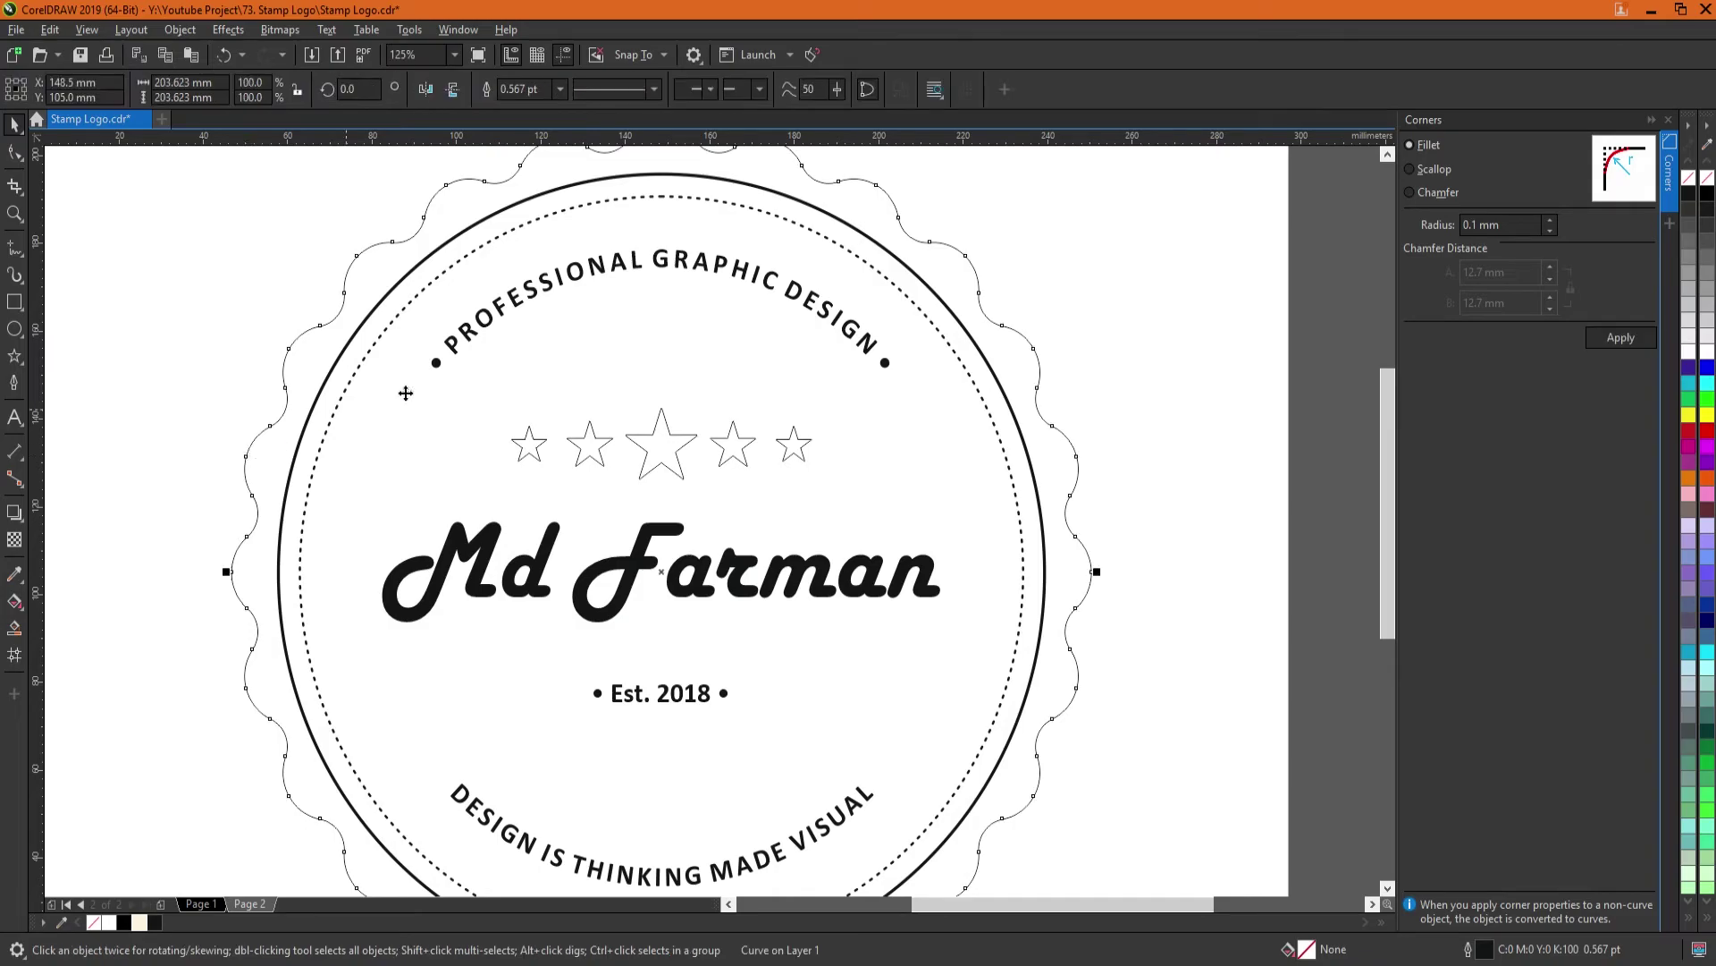
- Try a black fill on the scalloped shape, then undo it
{"action": "left_click", "coordinate": [1703, 195]}
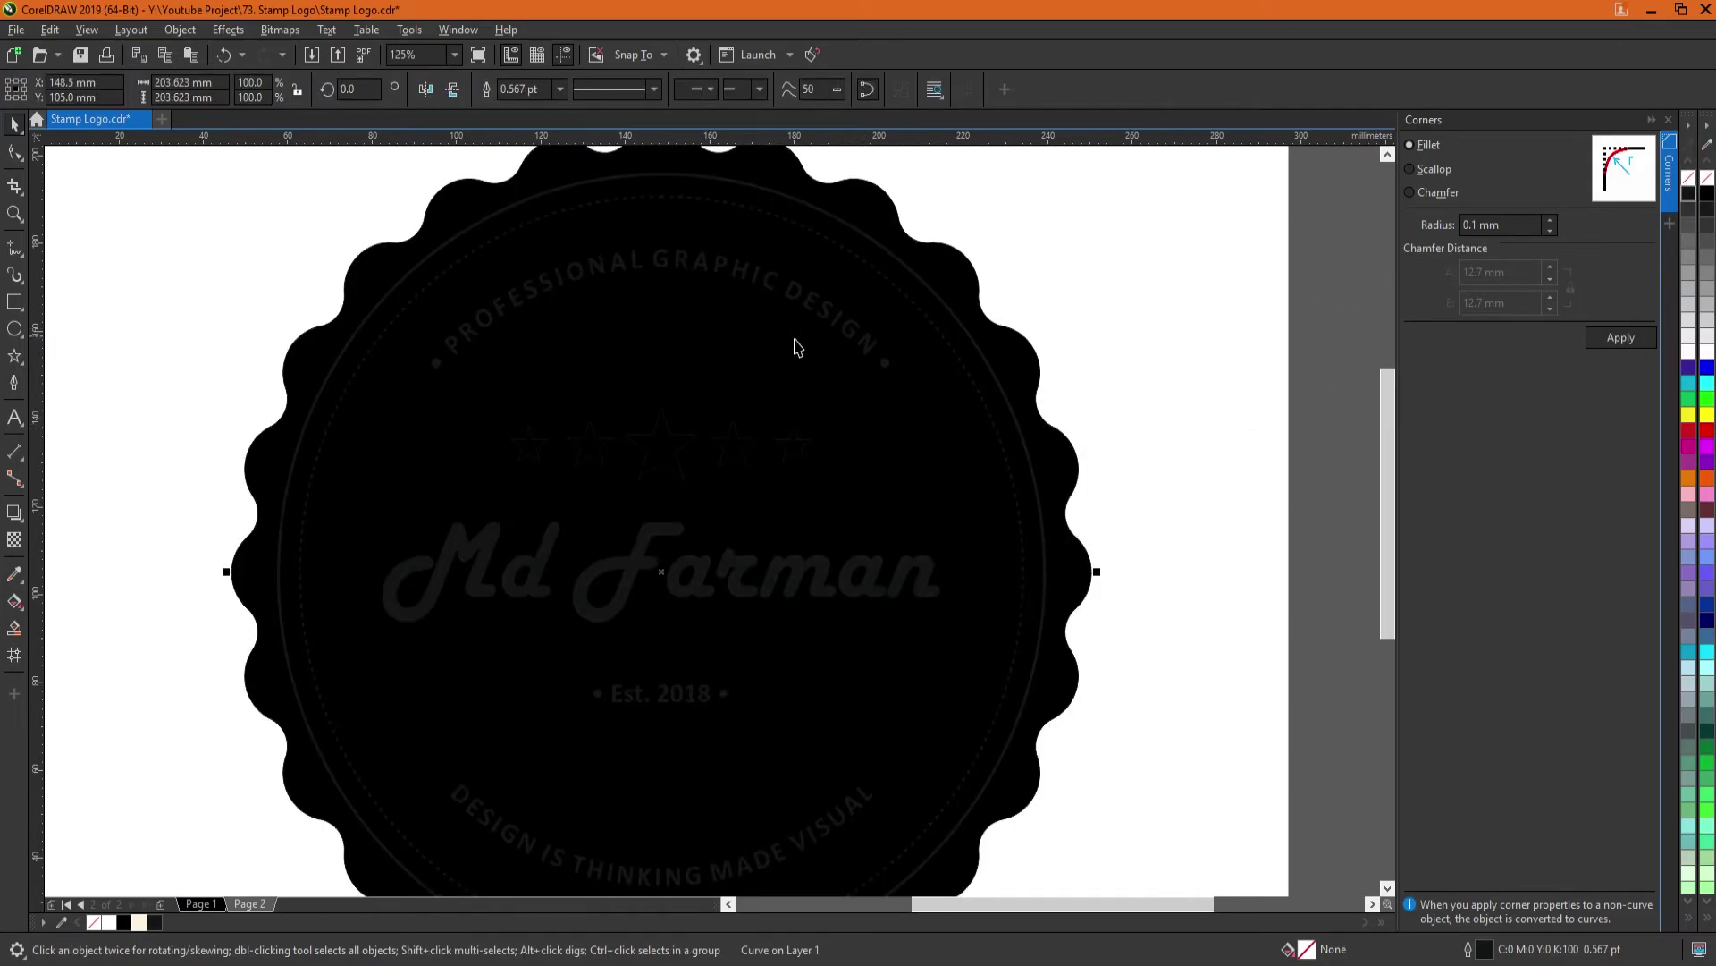
{"action": "left_click", "coordinate": [254, 312]}
{"action": "key", "text": "ctrl+z"}
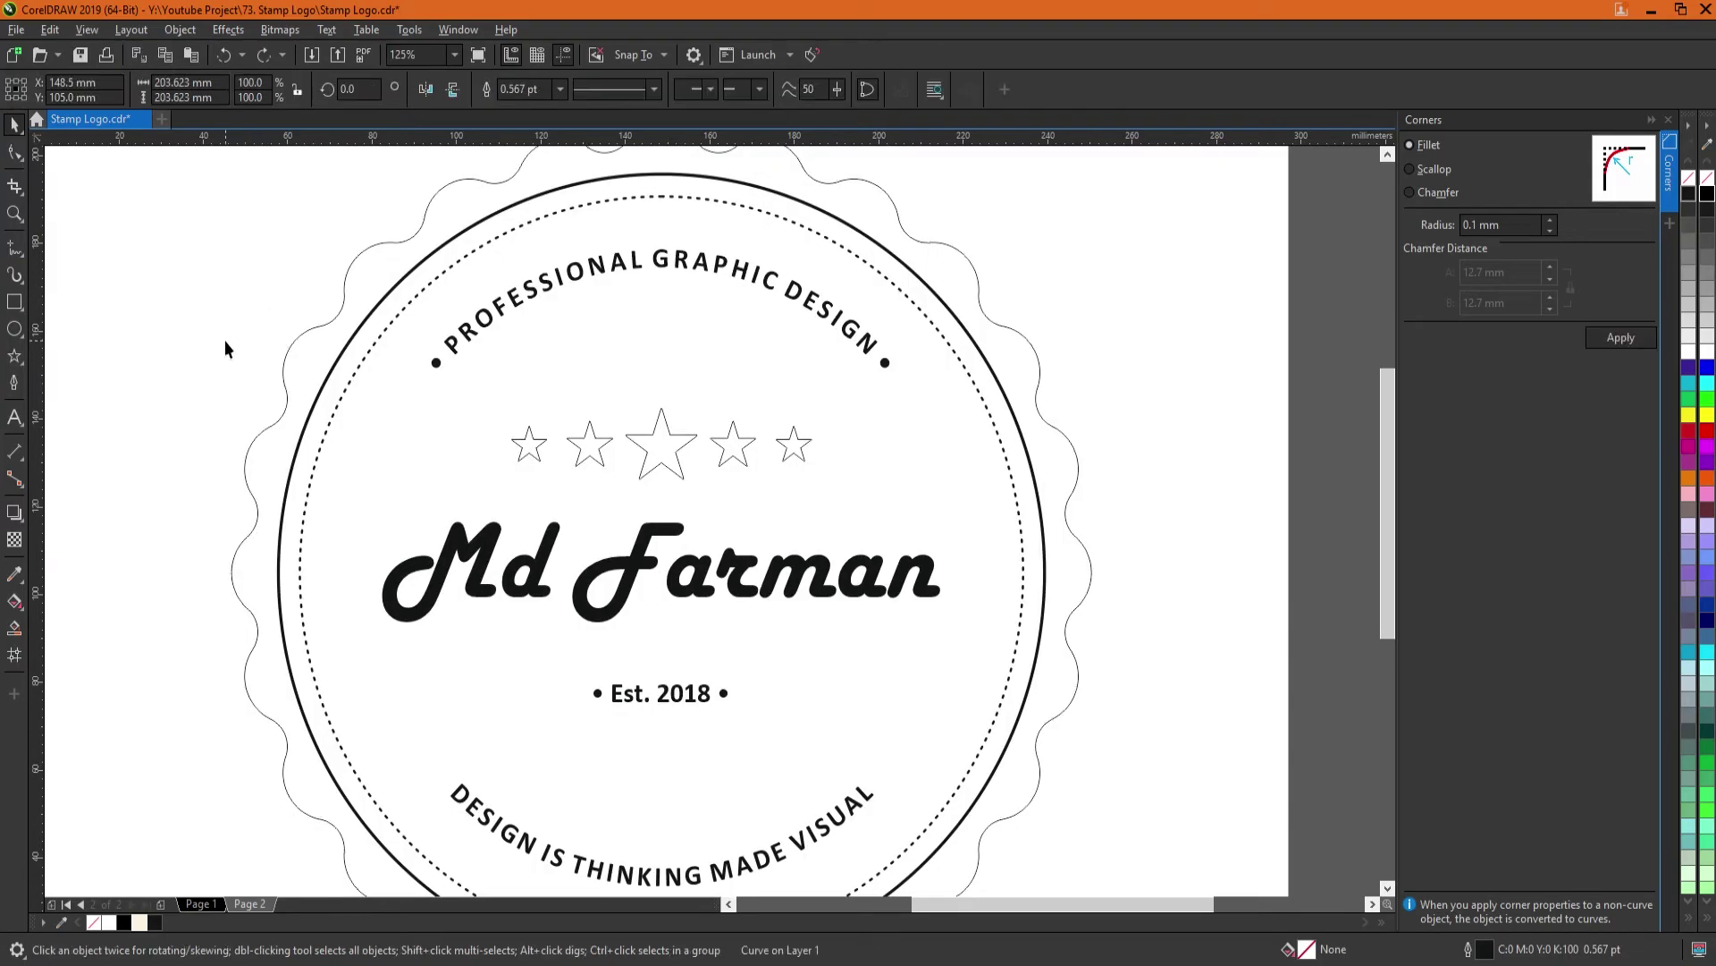
{"action": "left_click", "coordinate": [355, 346]}
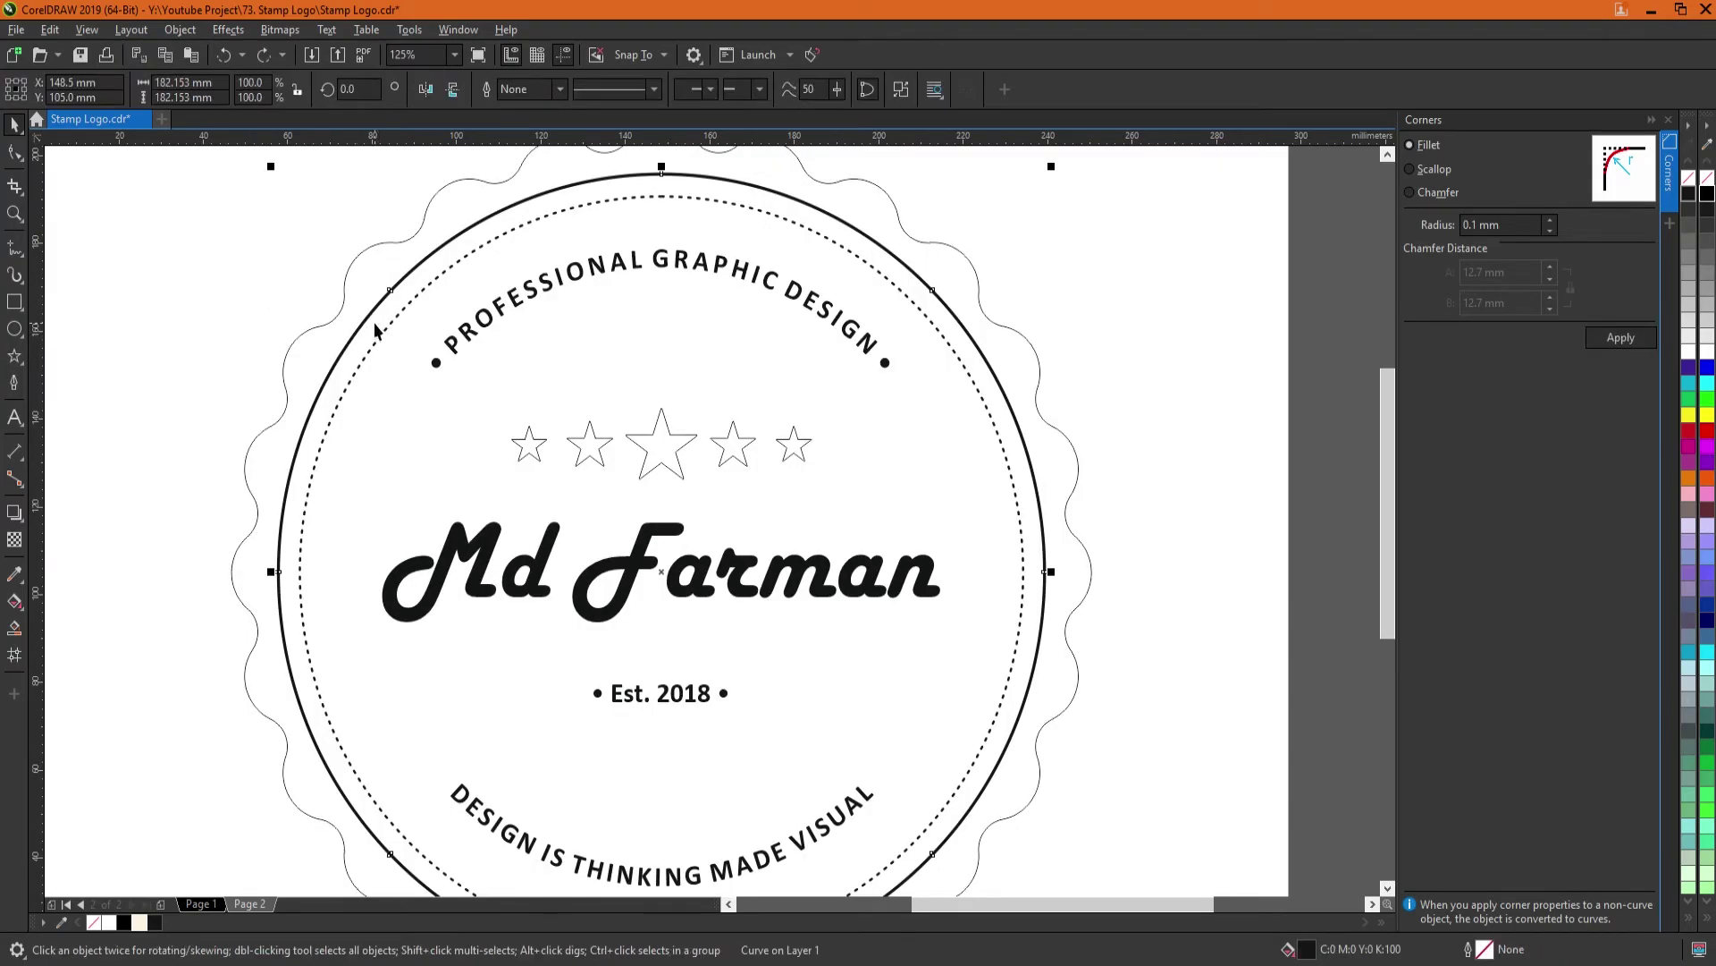
{"action": "scroll", "coordinate": [431, 426], "scroll_direction": "down", "scroll_amount": 2}
- Fill all stamp elements cream, then remove the fill from the curved text's circle
{"action": "left_click_drag", "start_coordinate": [304, 211], "coordinate": [892, 706]}
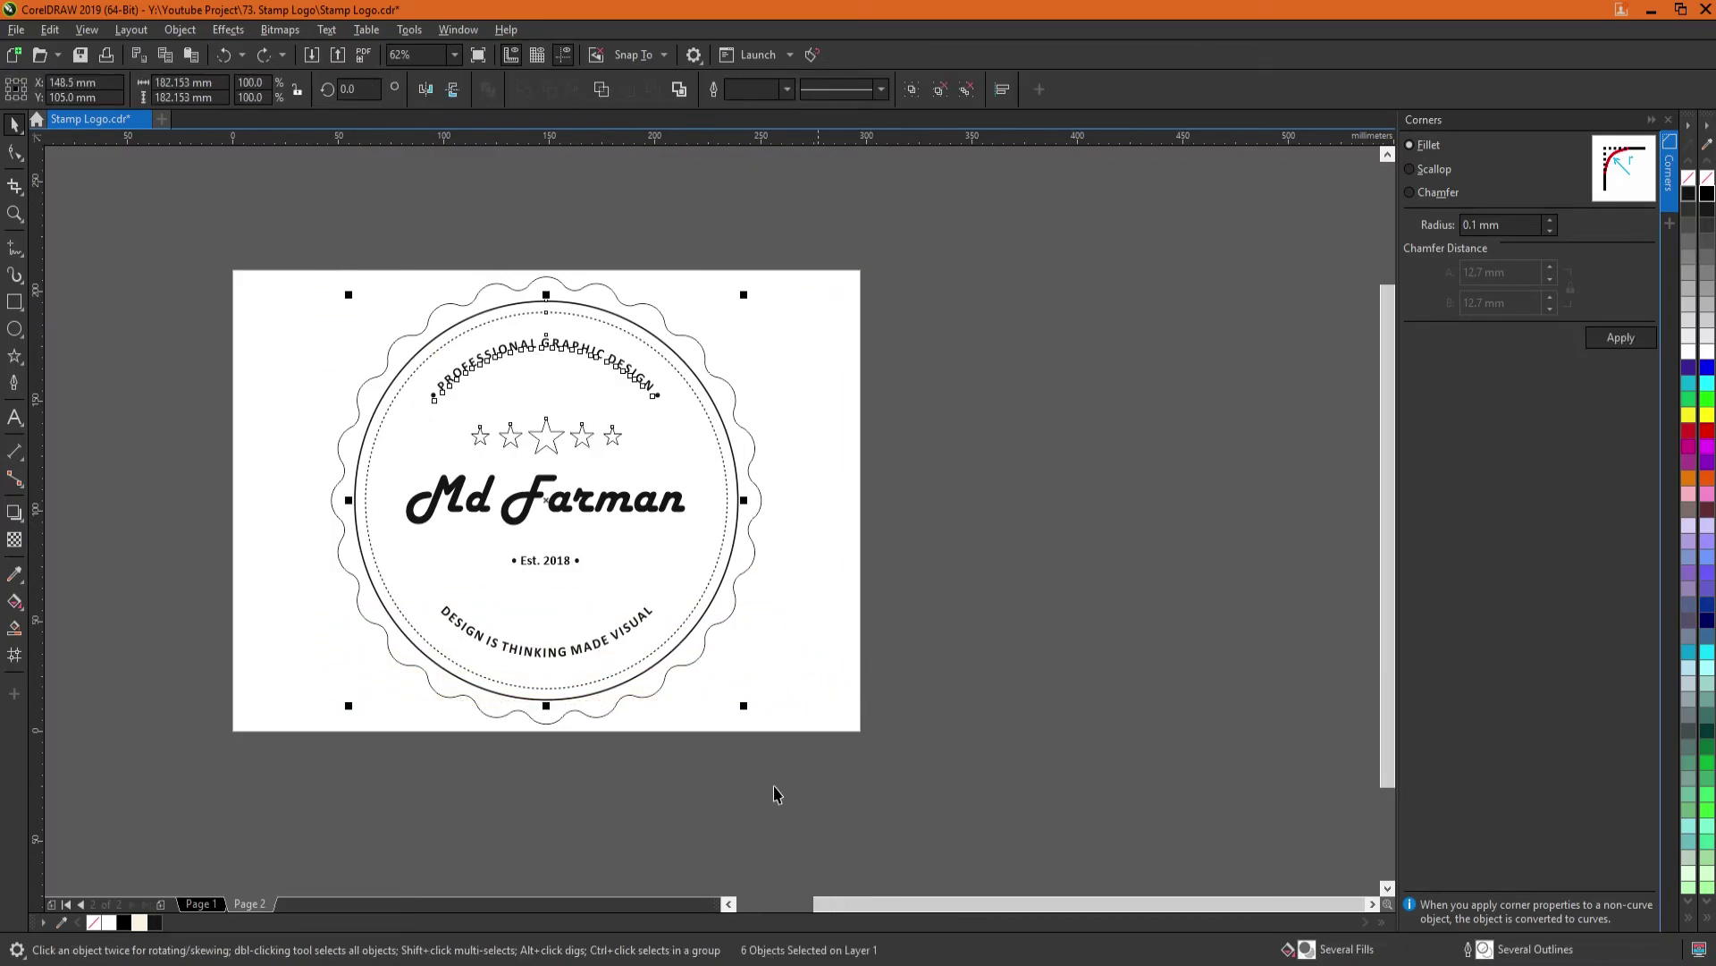
{"action": "left_click", "coordinate": [140, 922]}
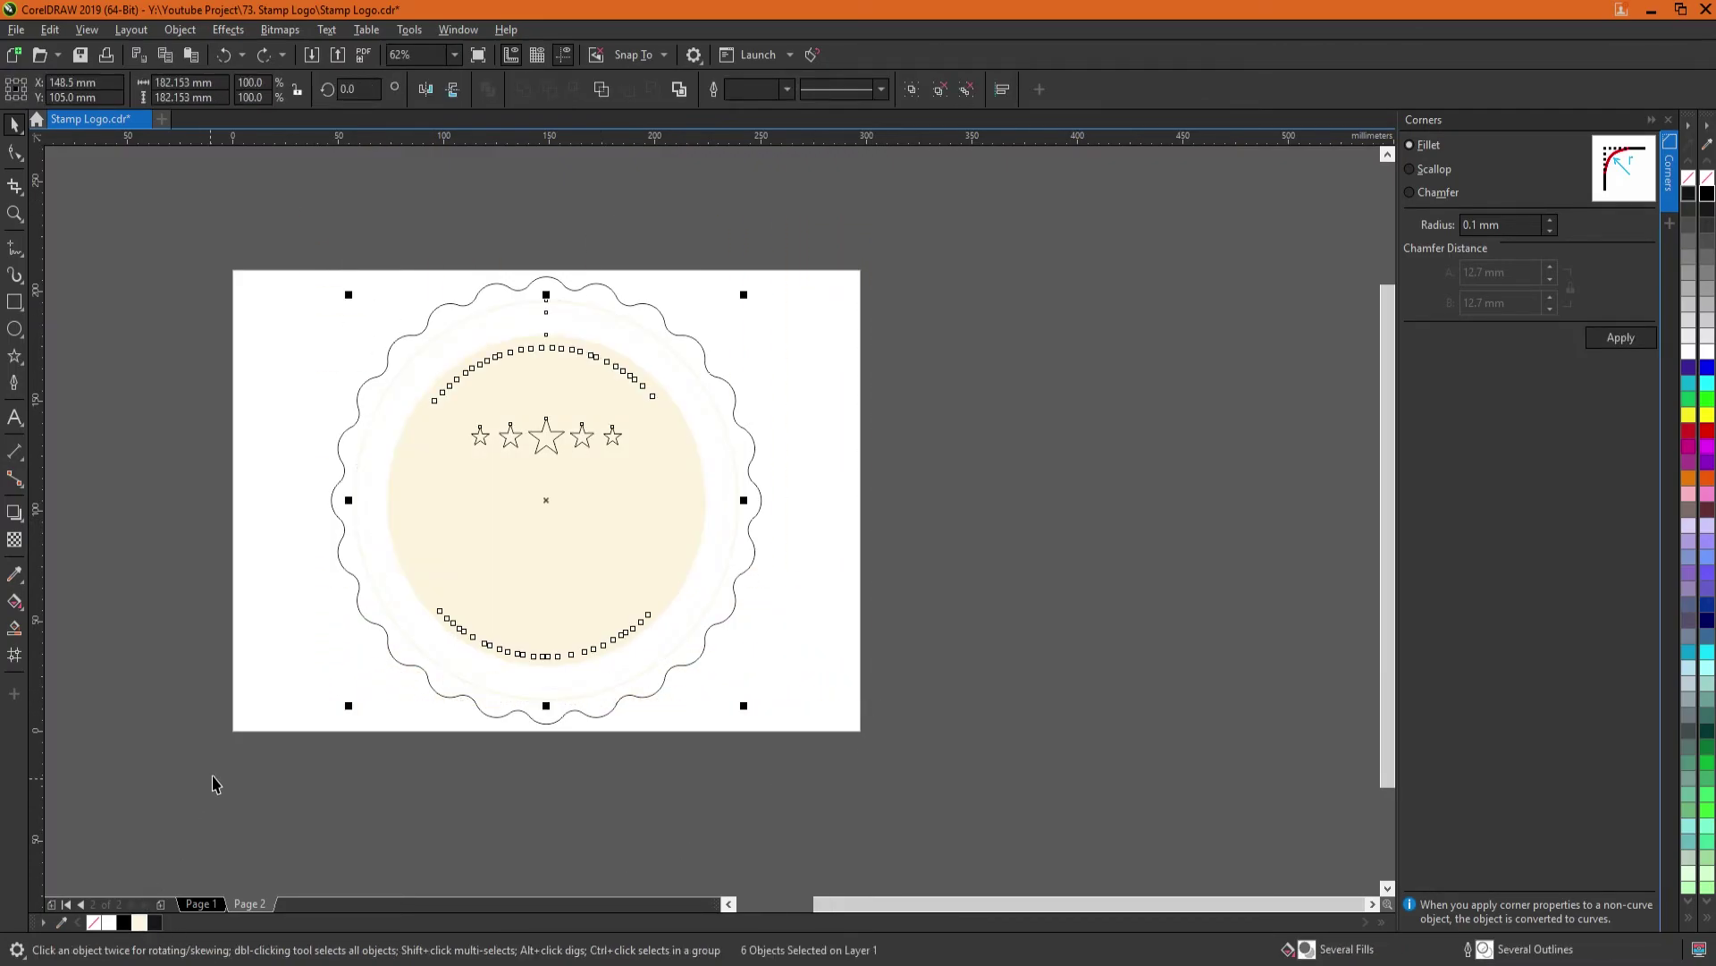
{"action": "left_click", "coordinate": [256, 740]}
{"action": "left_click", "coordinate": [399, 496]}
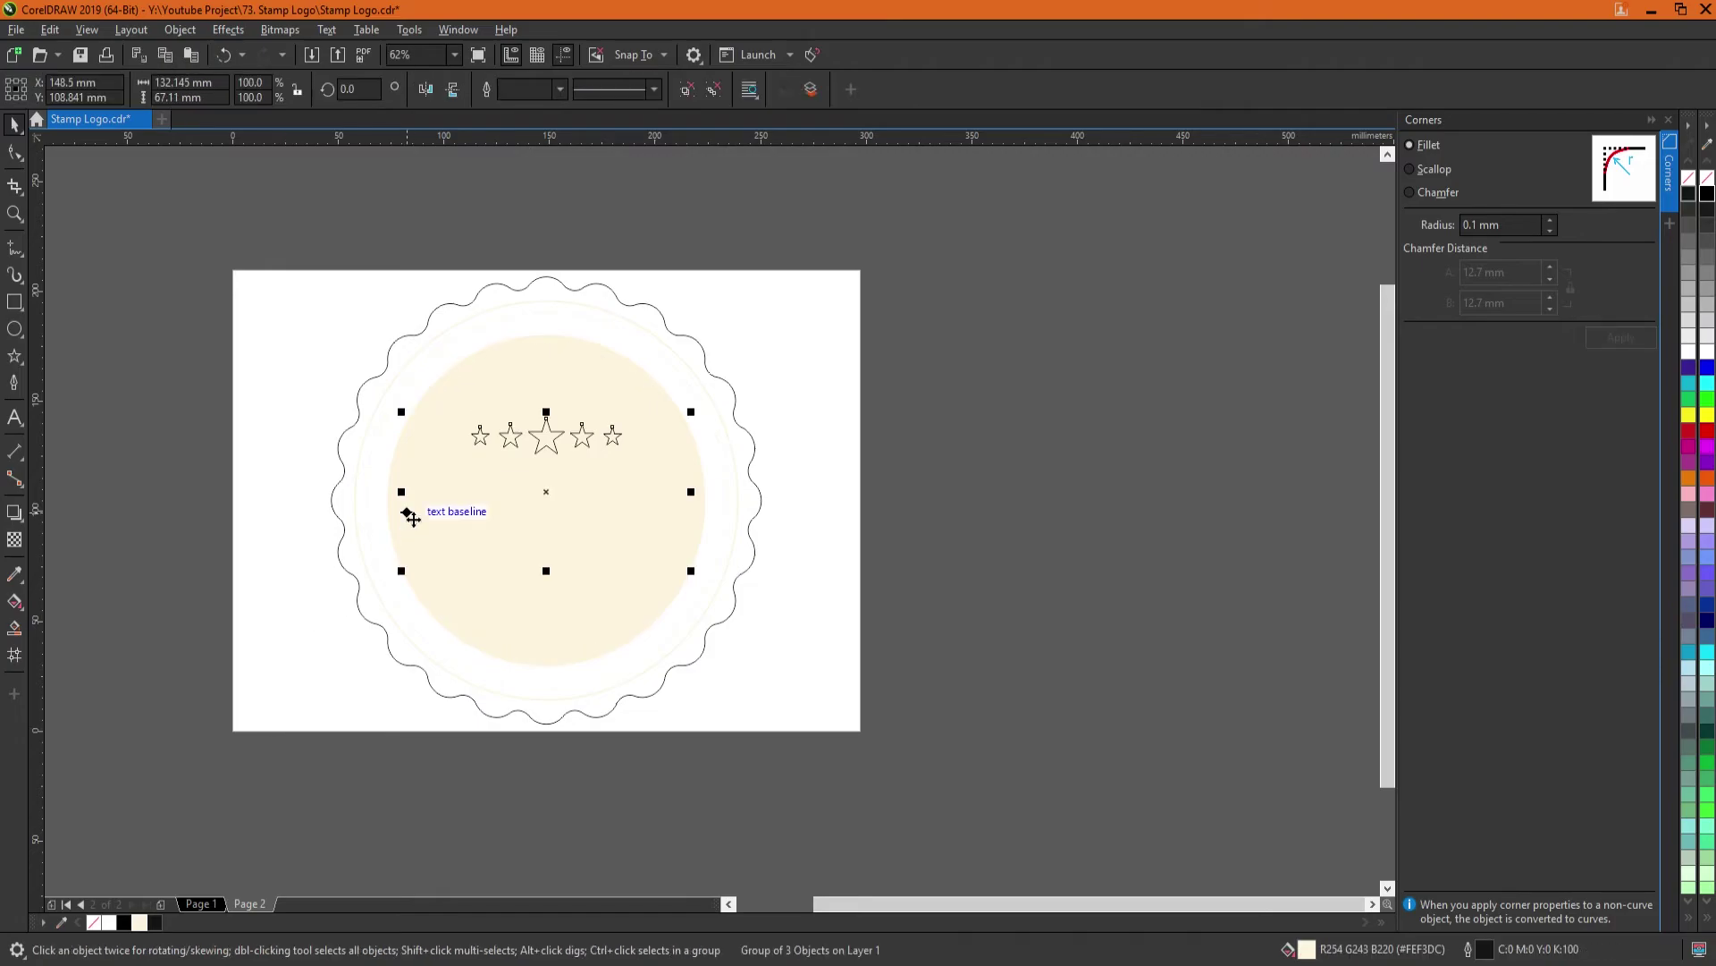
{"action": "left_click", "coordinate": [1689, 182]}
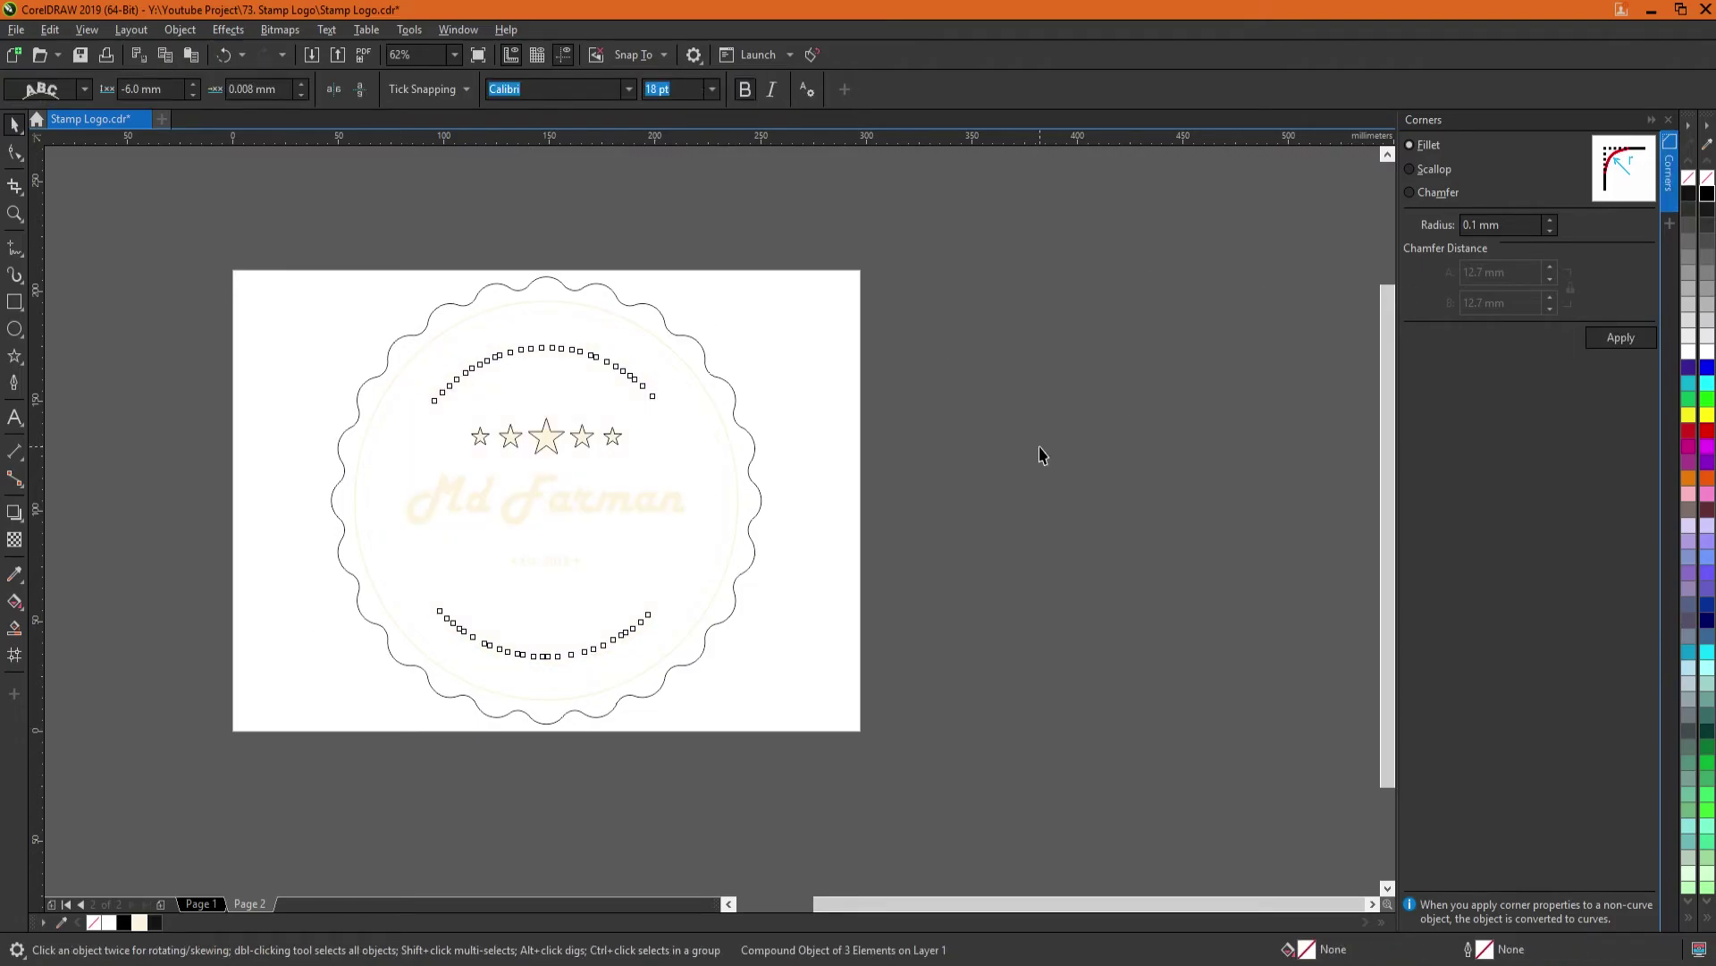
{"action": "scroll", "coordinate": [659, 421], "scroll_direction": "up", "scroll_amount": 2}
{"action": "scroll", "coordinate": [662, 444], "scroll_direction": "down", "scroll_amount": 2}
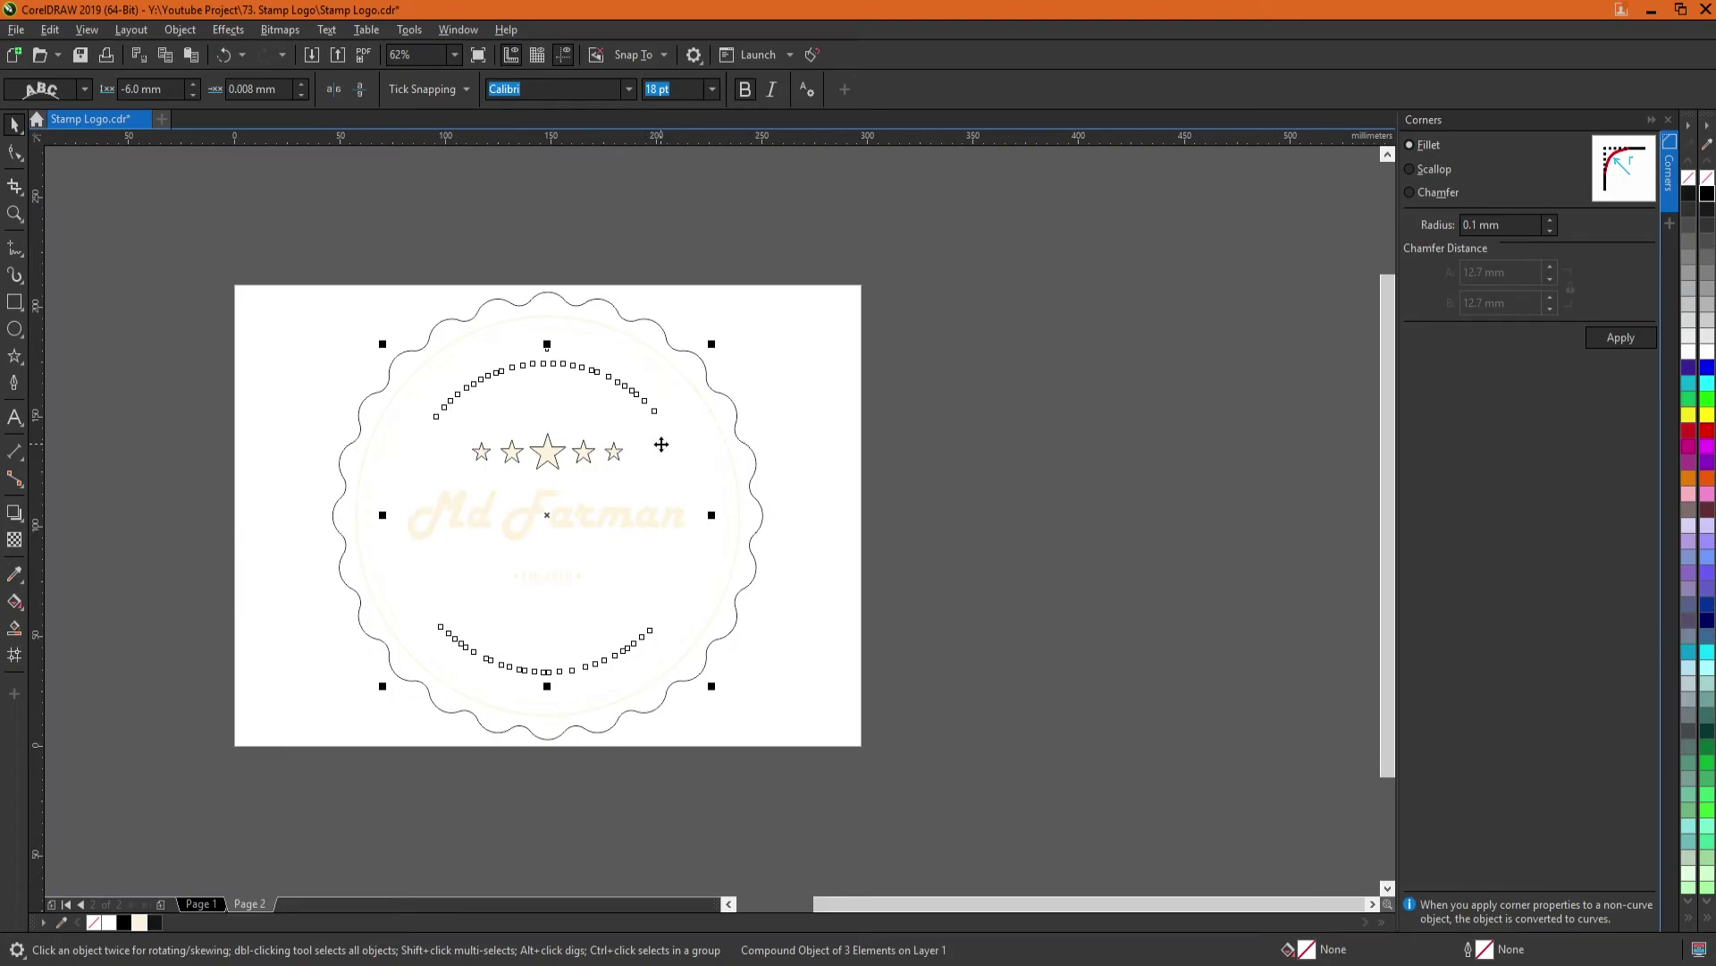
{"action": "key", "text": "ctrl+z"}
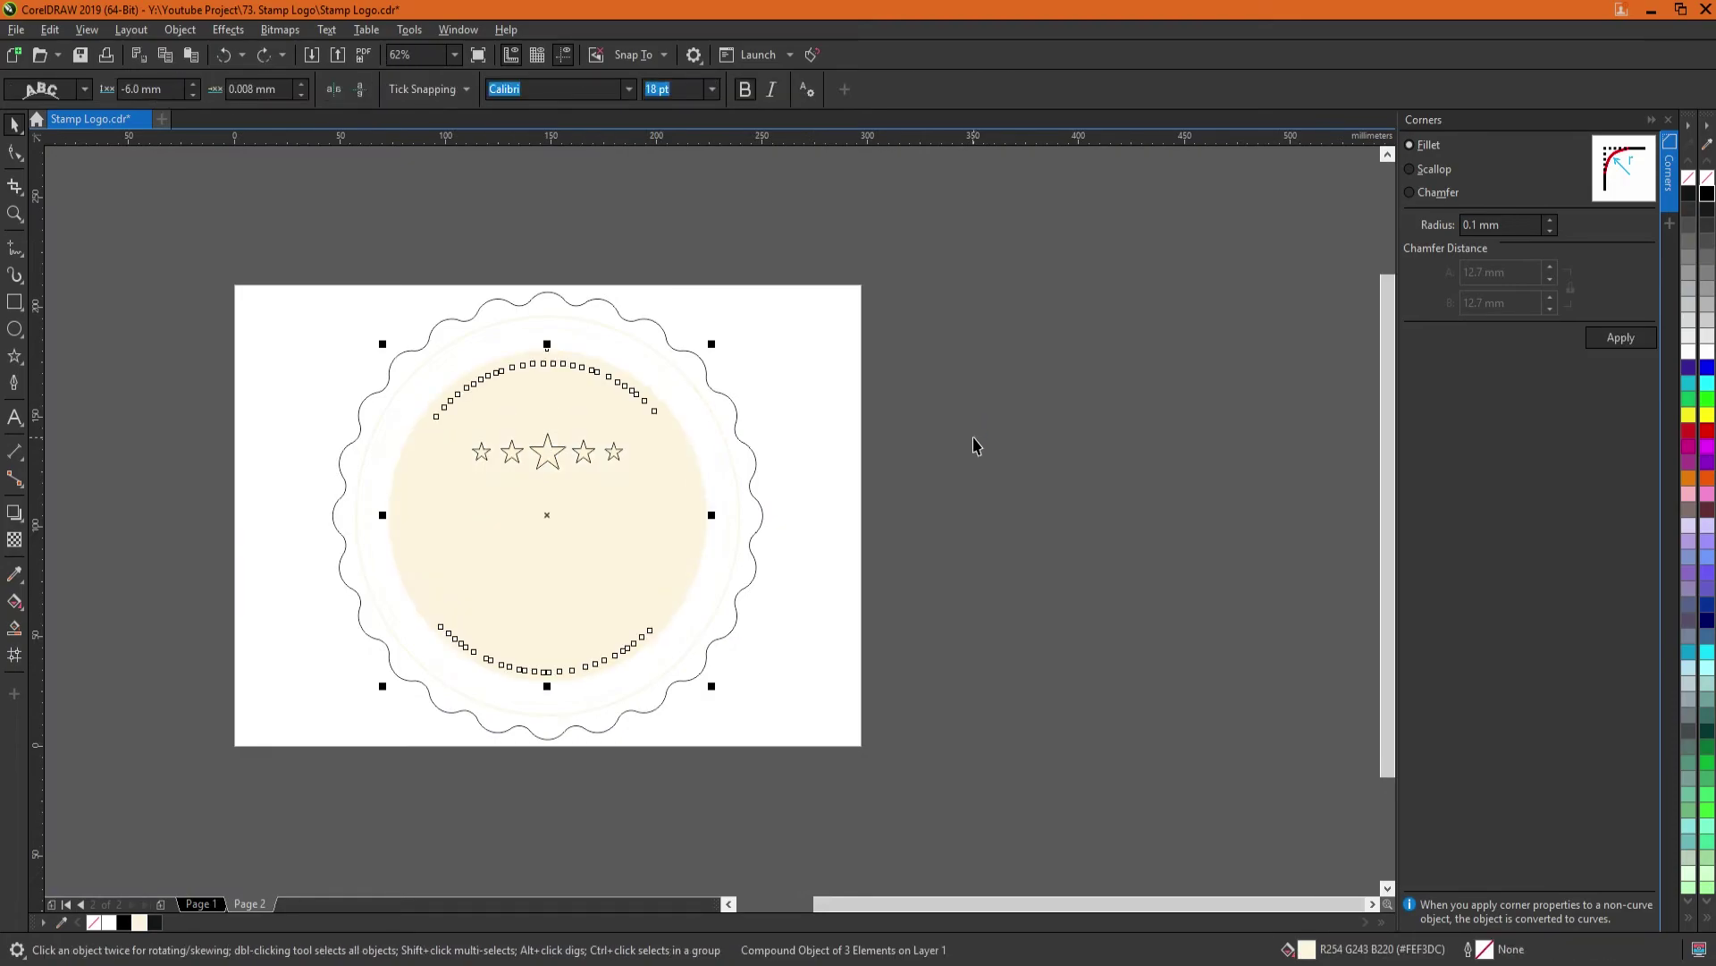
{"action": "key", "text": "ctrl+shift+z"}
{"action": "left_click", "coordinate": [966, 487]}
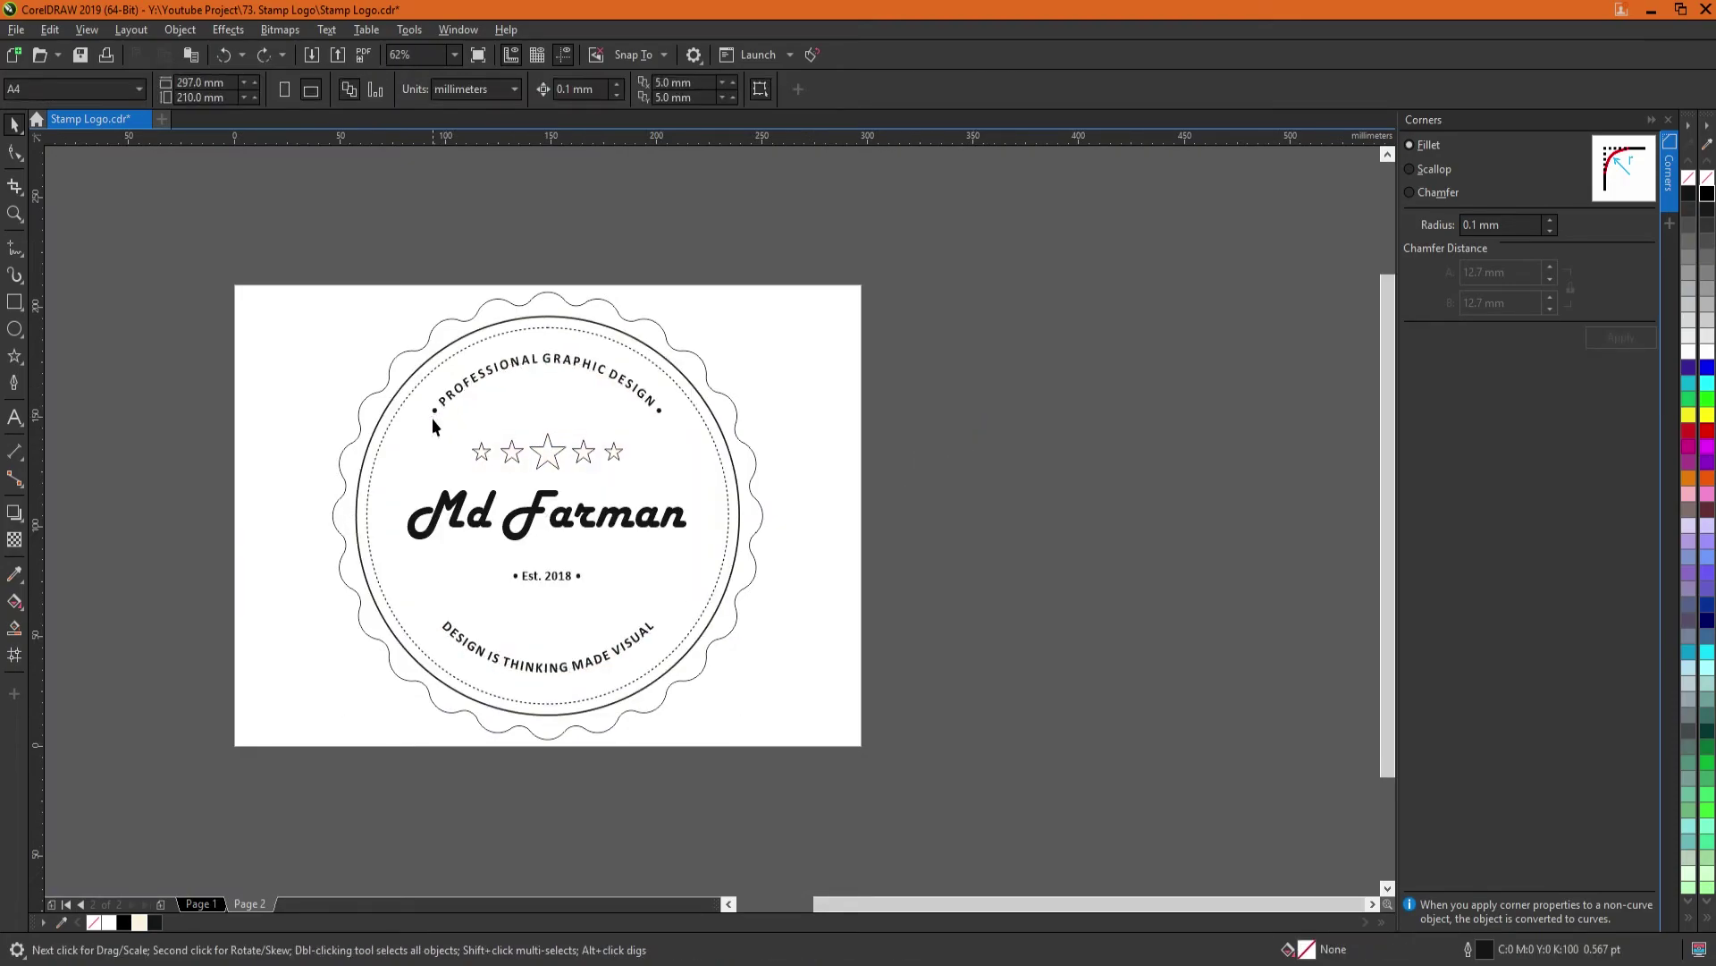
- Break the curved top text apart from its guide ellipse and delete the ellipse
{"action": "scroll", "coordinate": [432, 417], "scroll_direction": "up", "scroll_amount": 2}
{"action": "left_click", "coordinate": [421, 449]}
{"action": "key", "text": "ctrl+k"}
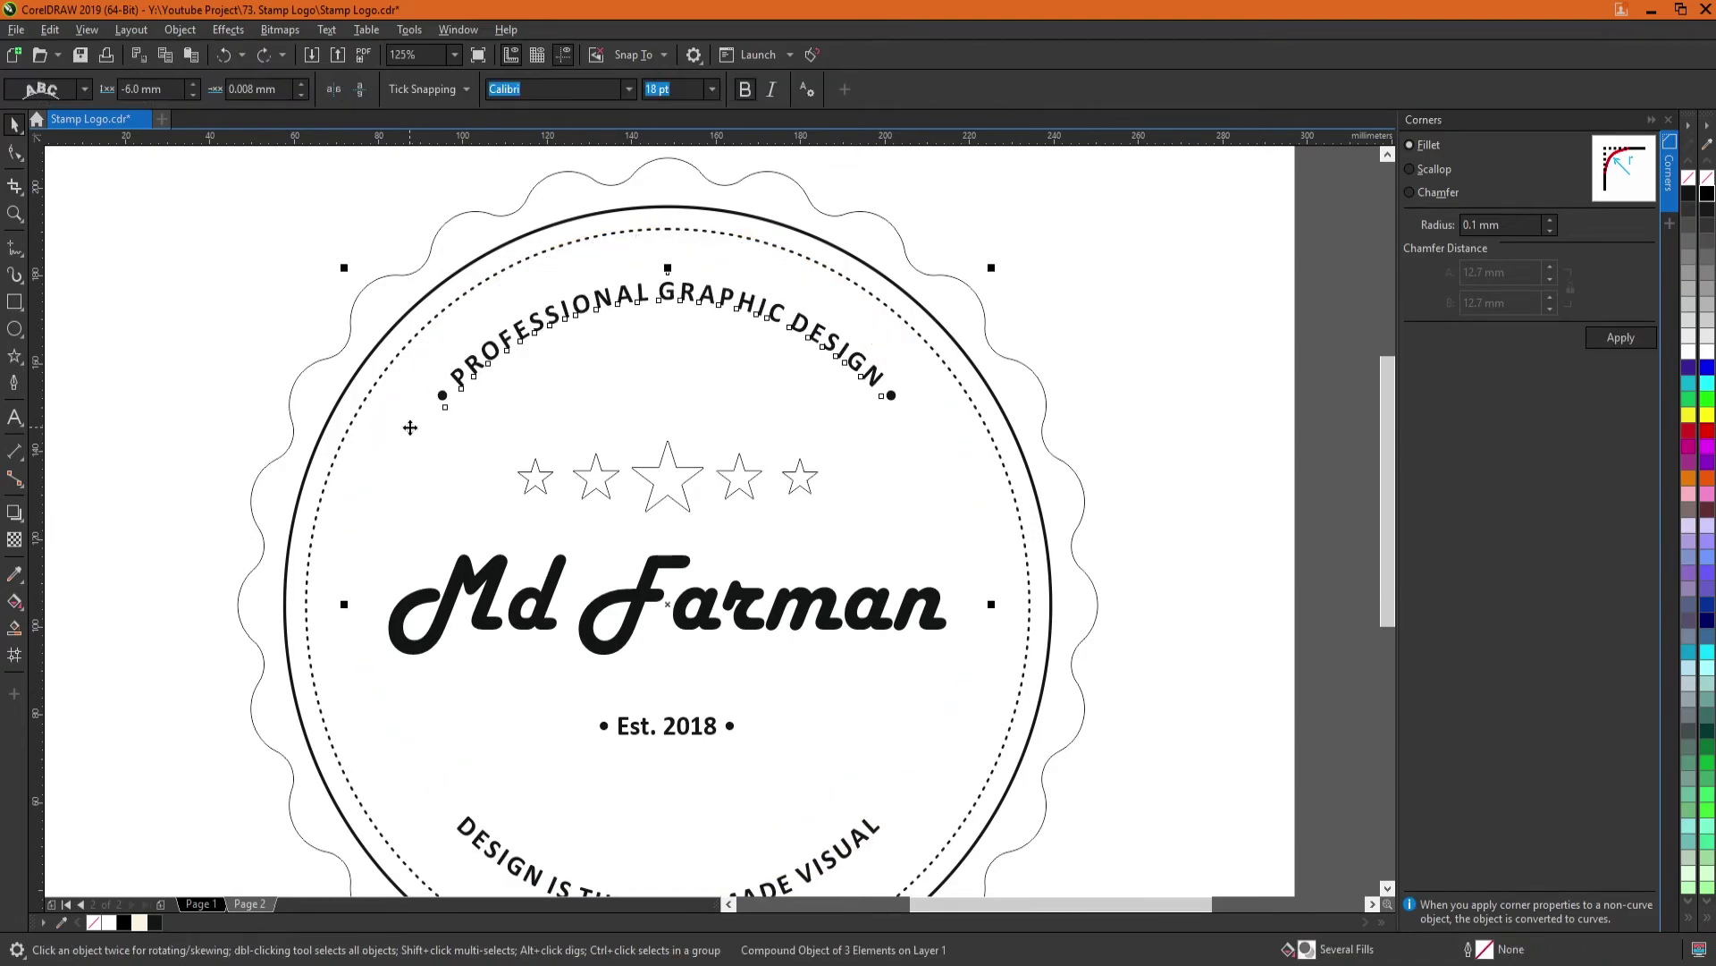
{"action": "left_click", "coordinate": [402, 447]}
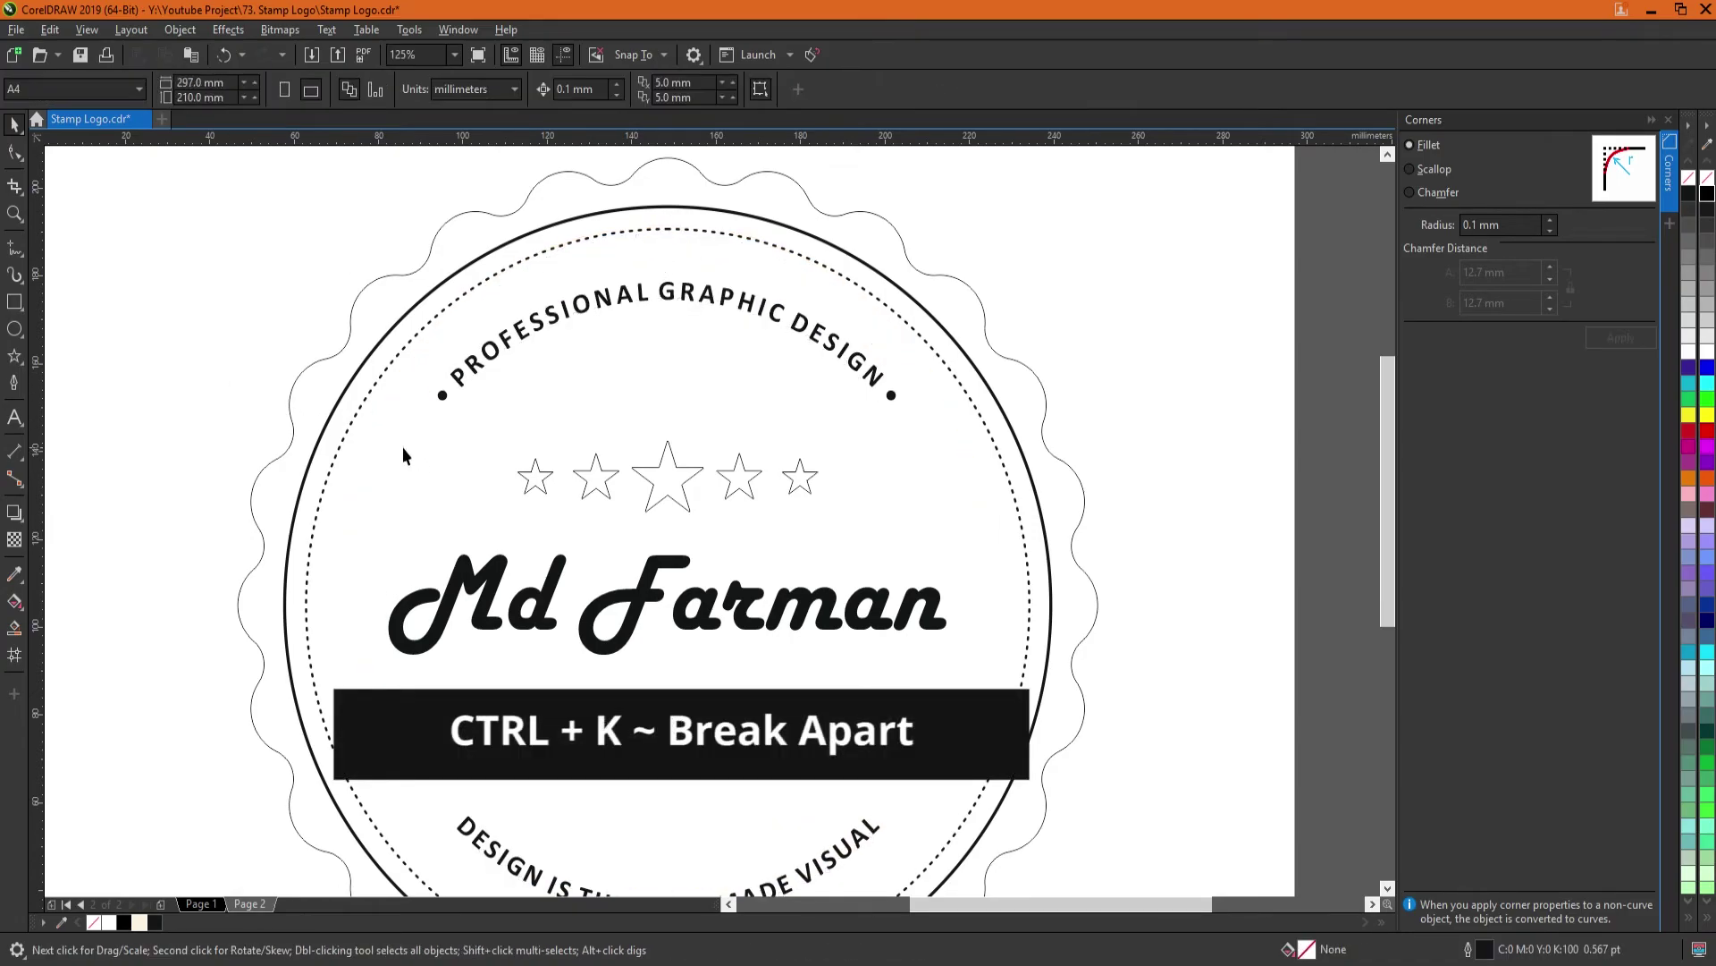
{"action": "key", "text": "Delete"}
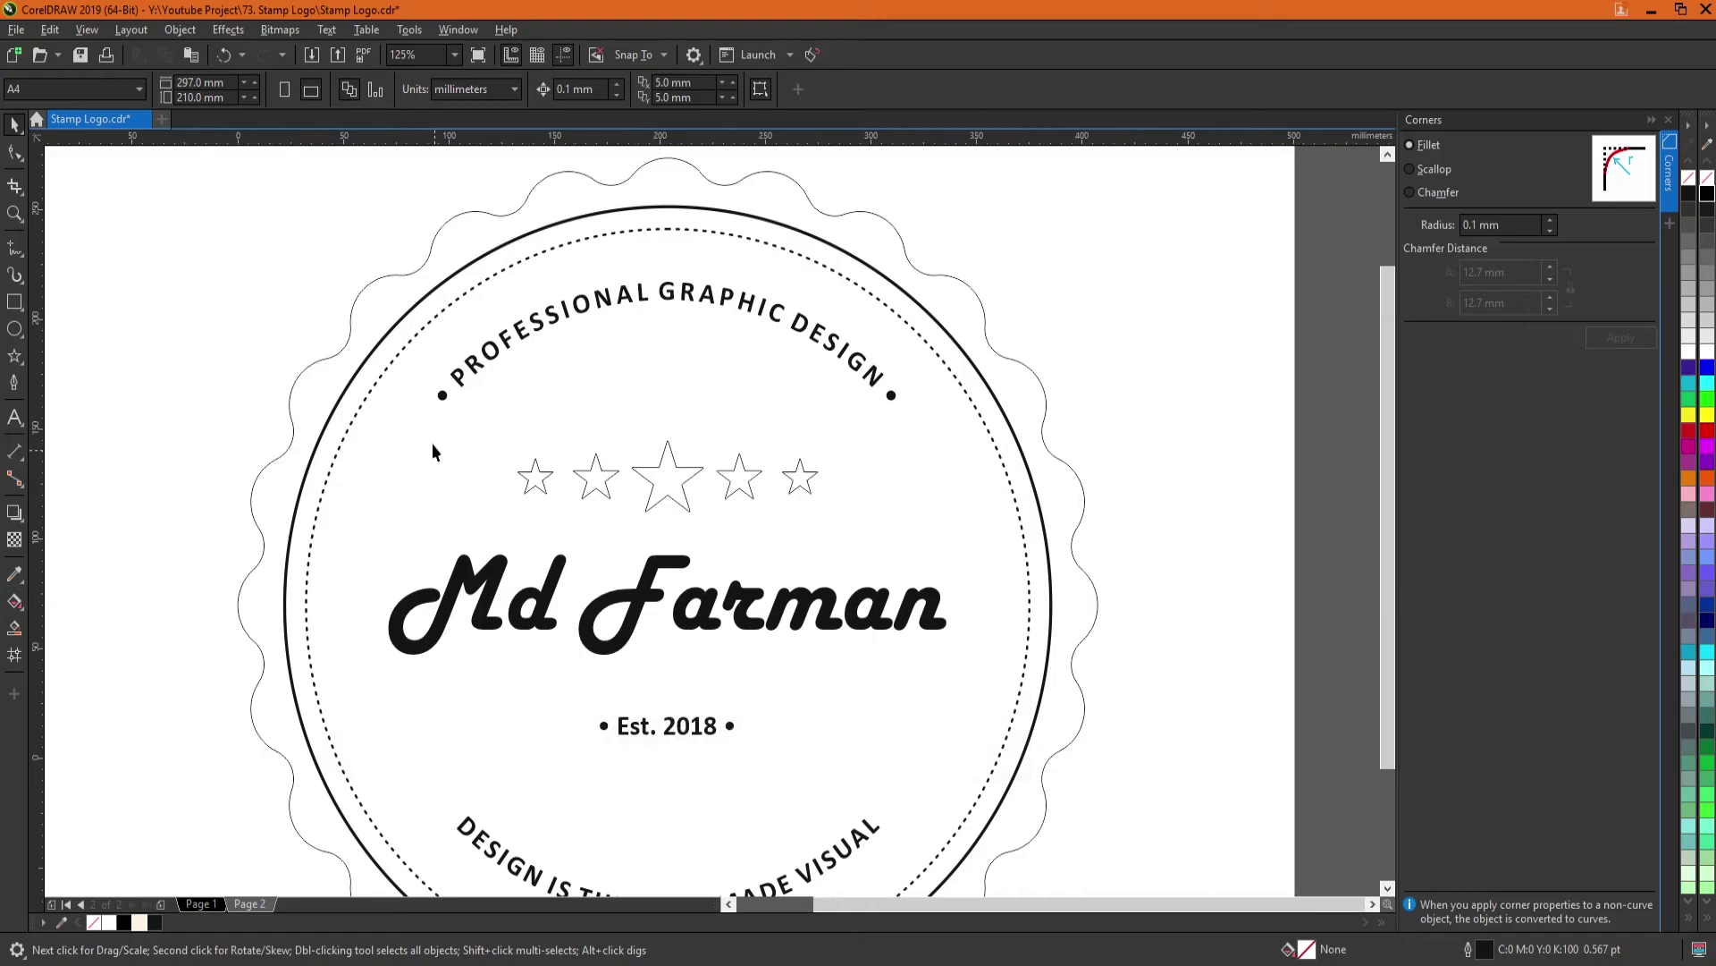
- Make the texts, rings and stars cream with no outlines
{"action": "scroll", "coordinate": [435, 452], "scroll_direction": "down", "scroll_amount": 2}
{"action": "left_click_drag", "start_coordinate": [276, 263], "coordinate": [882, 755]}
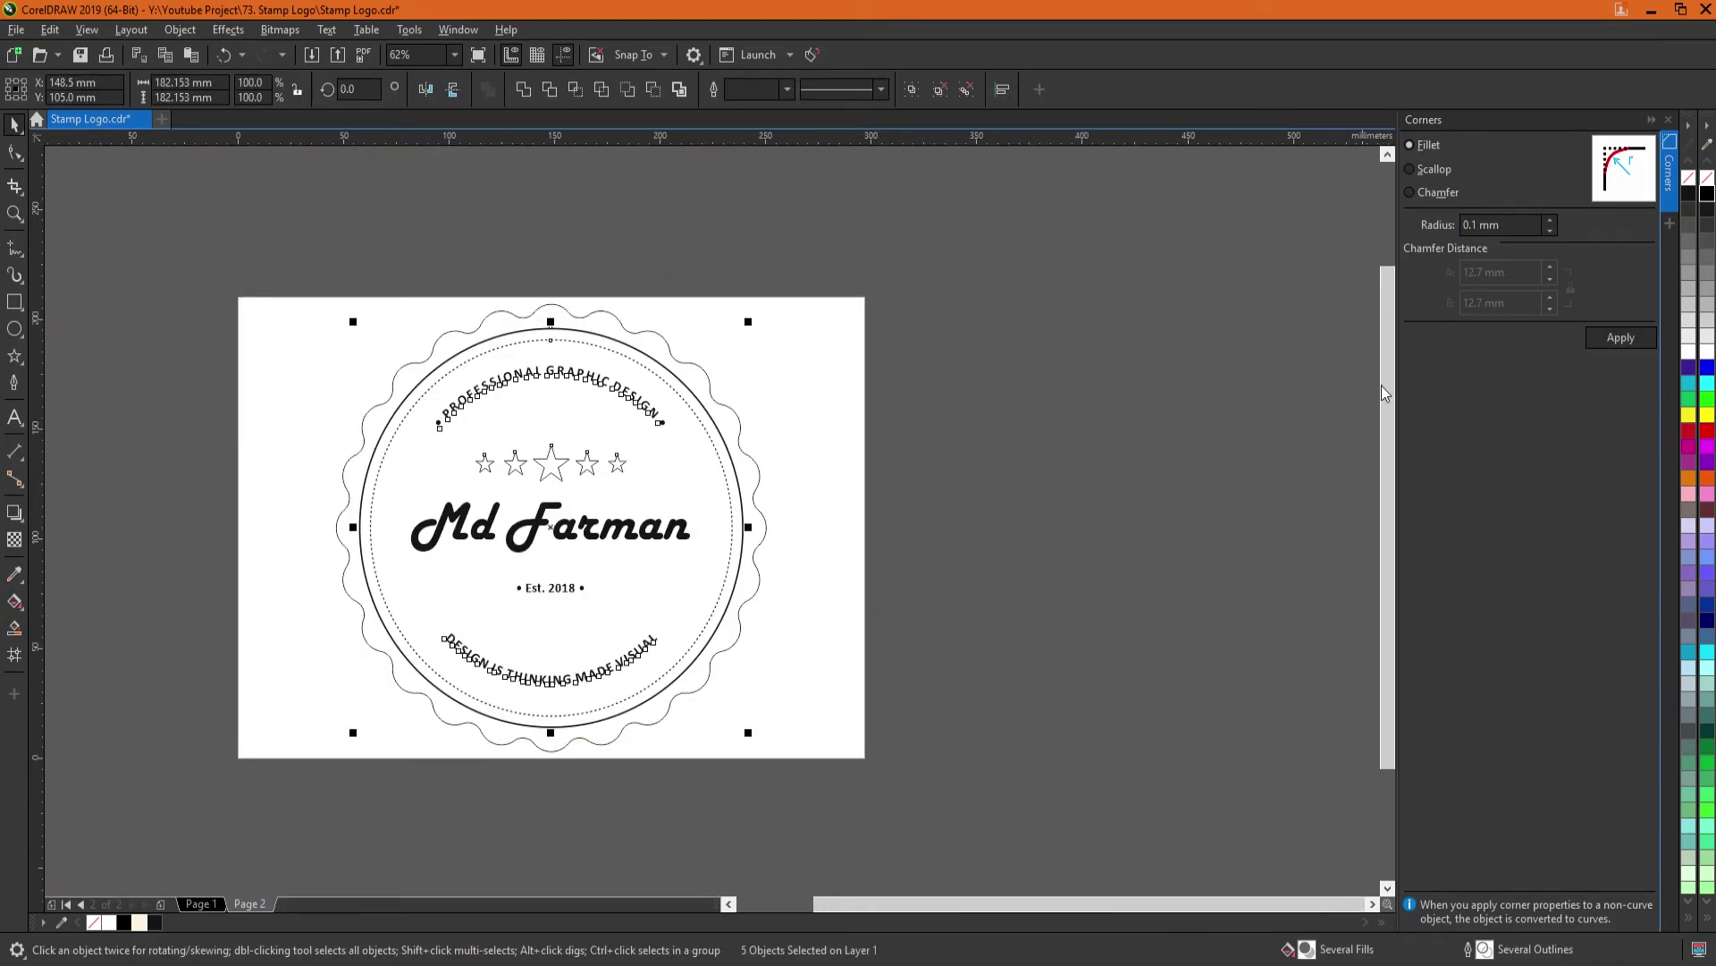
{"action": "left_click", "coordinate": [140, 923]}
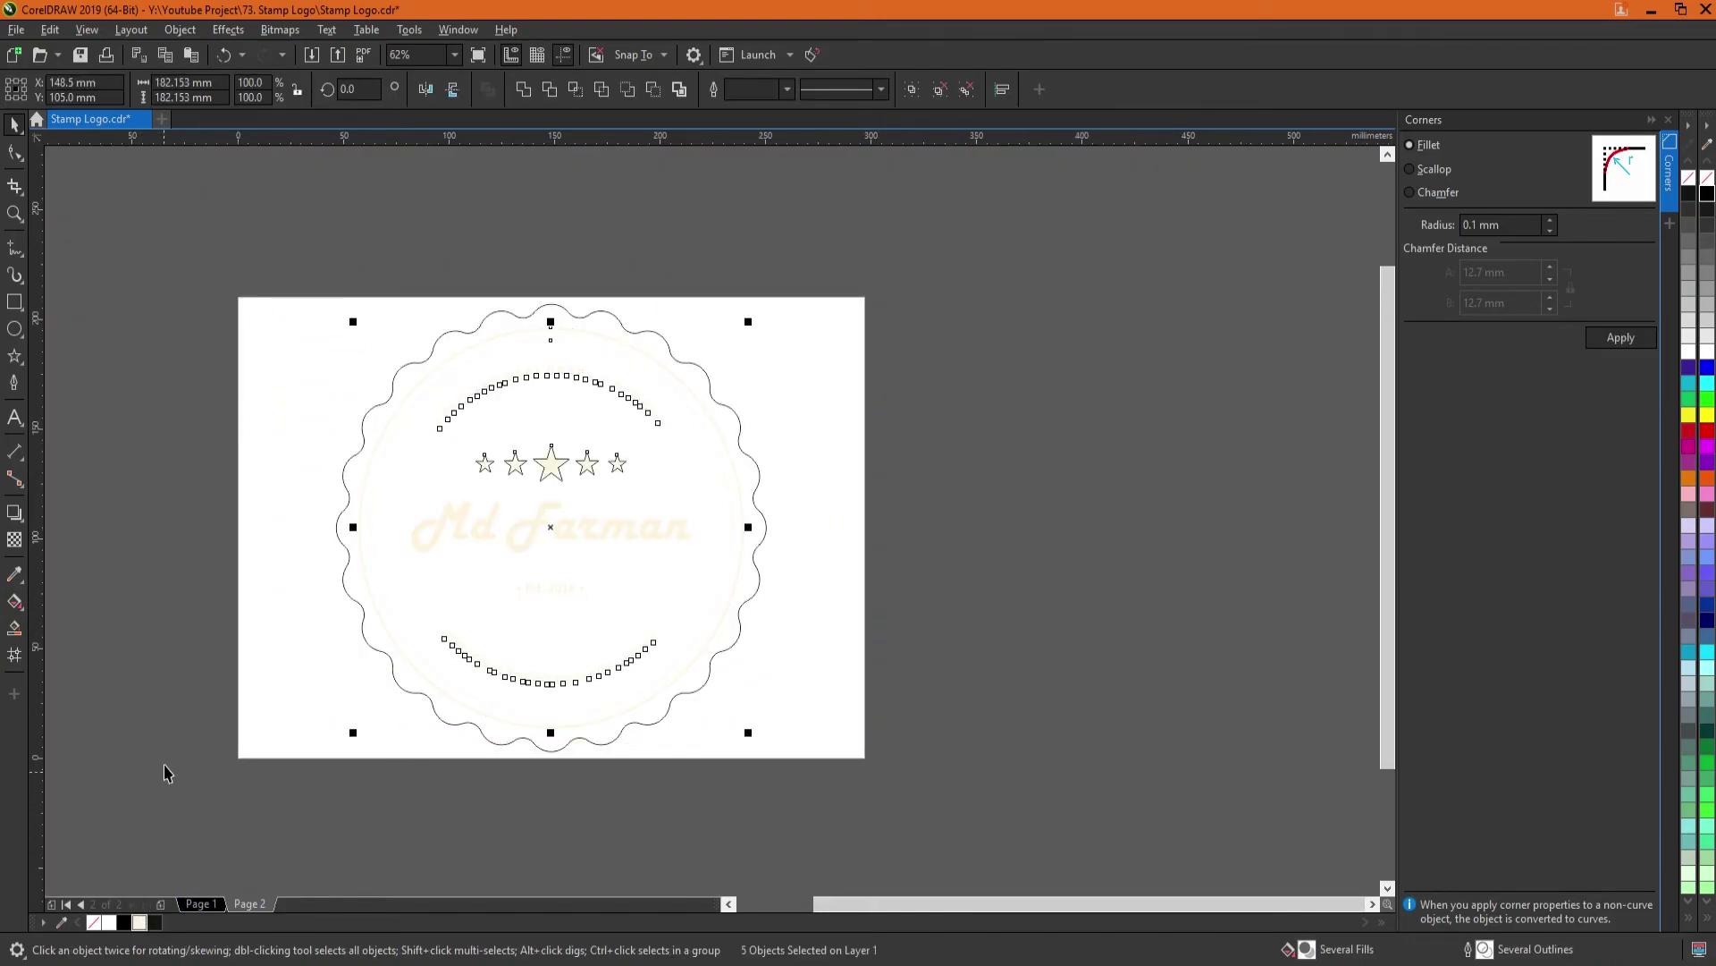
{"action": "left_click", "coordinate": [172, 637]}
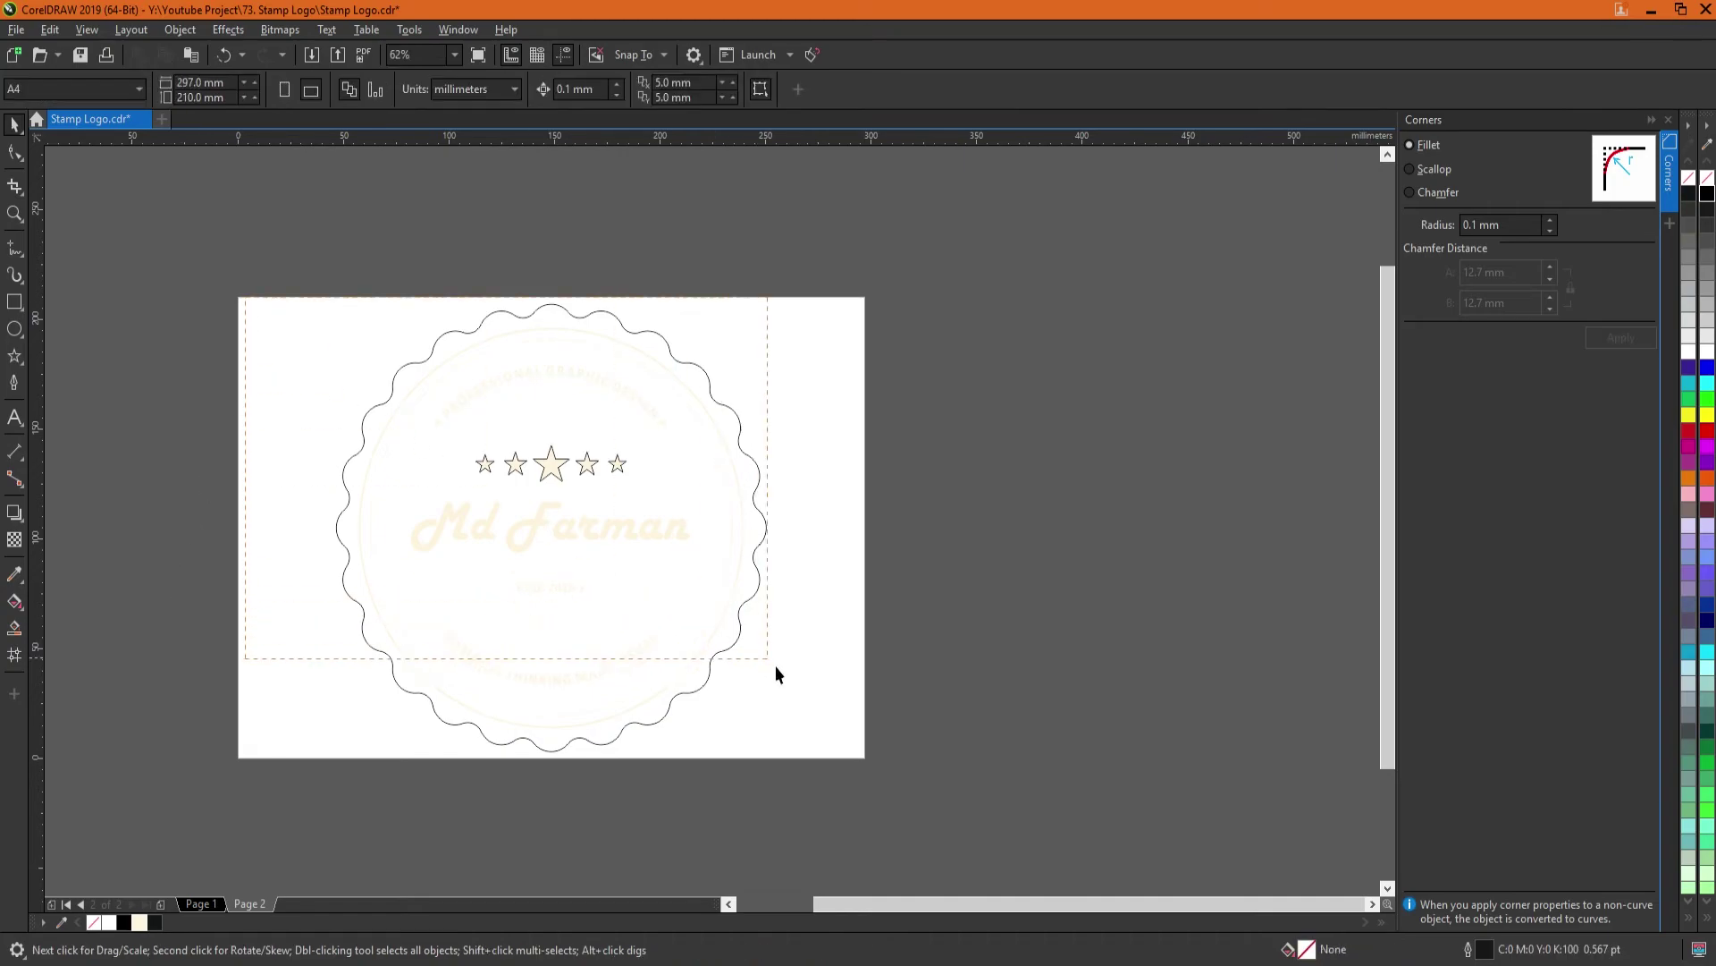
{"action": "left_click_drag", "start_coordinate": [856, 744], "coordinate": [858, 747]}
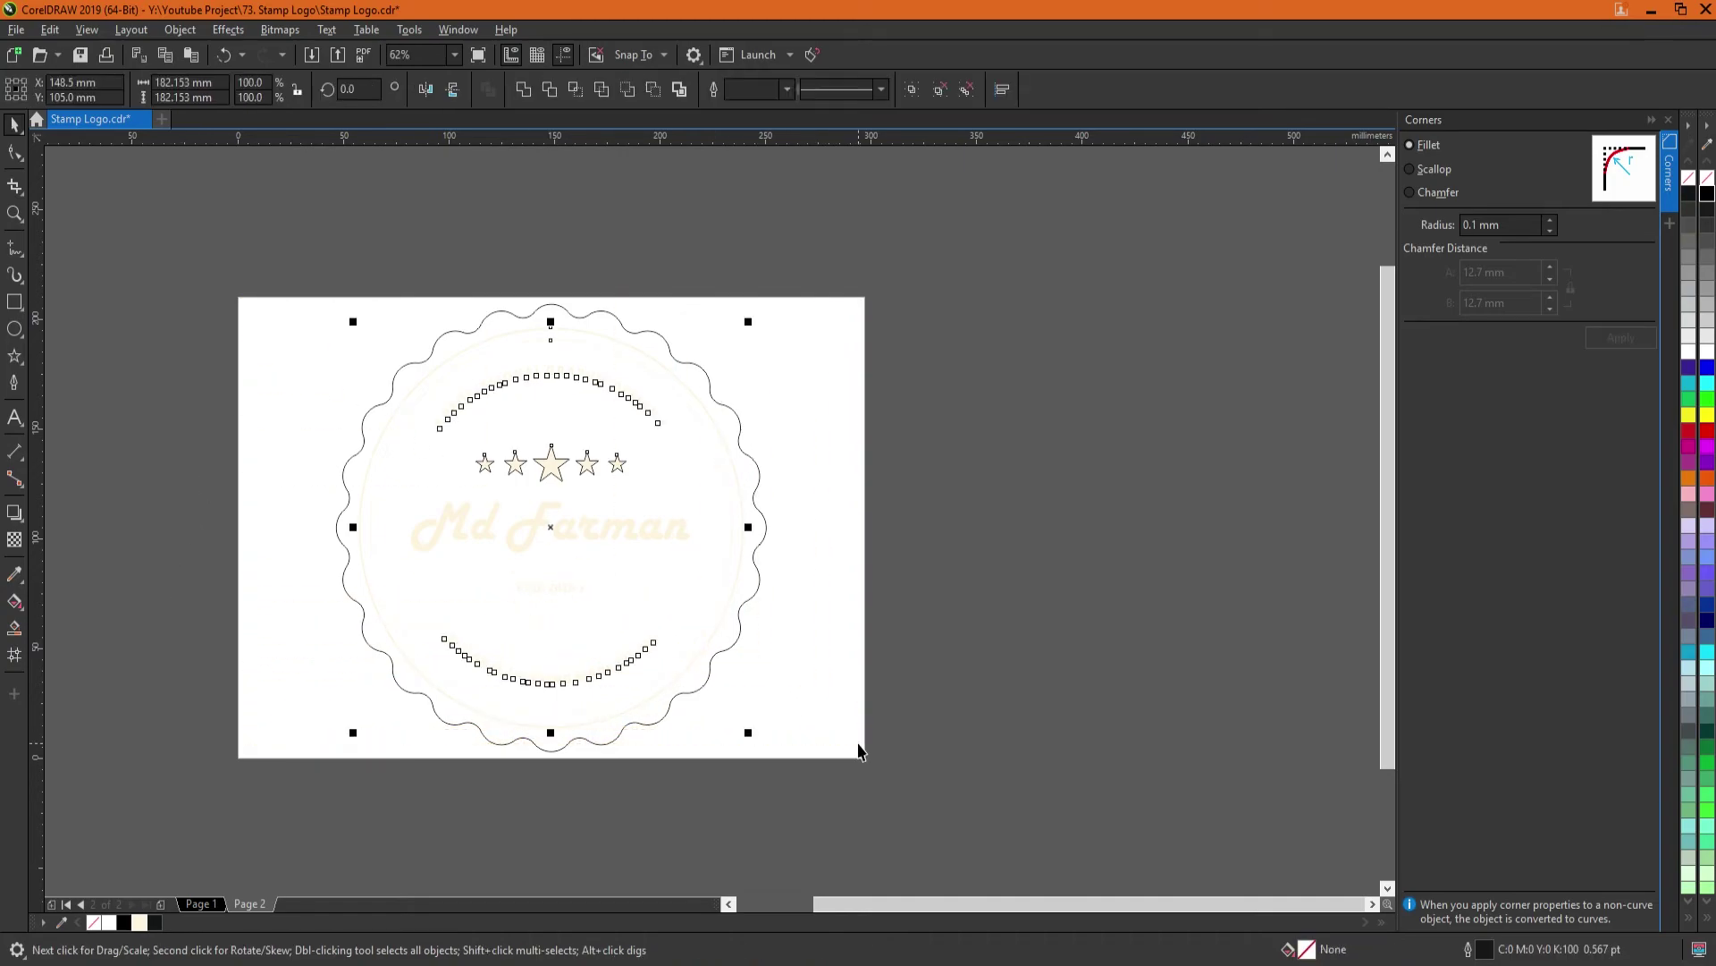
{"action": "right_click", "coordinate": [1687, 179]}
{"action": "left_click", "coordinate": [705, 477]}
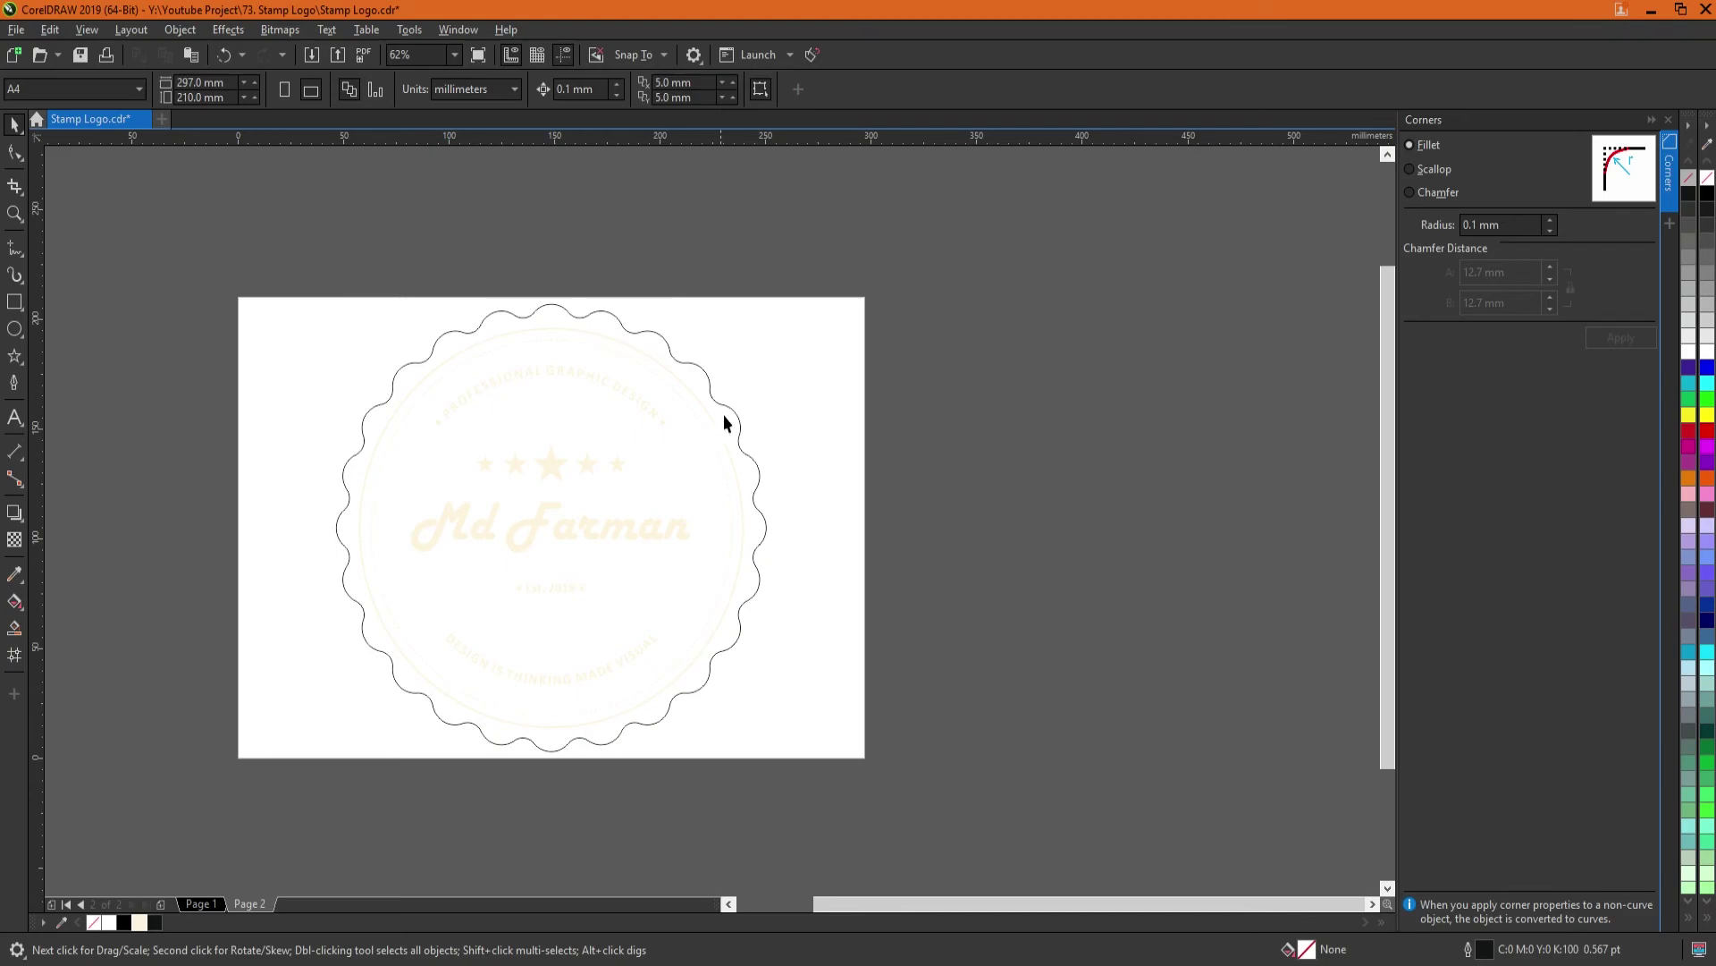
- Give the scalloped outer shape a black fill and no outline
{"action": "left_click", "coordinate": [724, 417]}
{"action": "right_click", "coordinate": [1688, 177]}
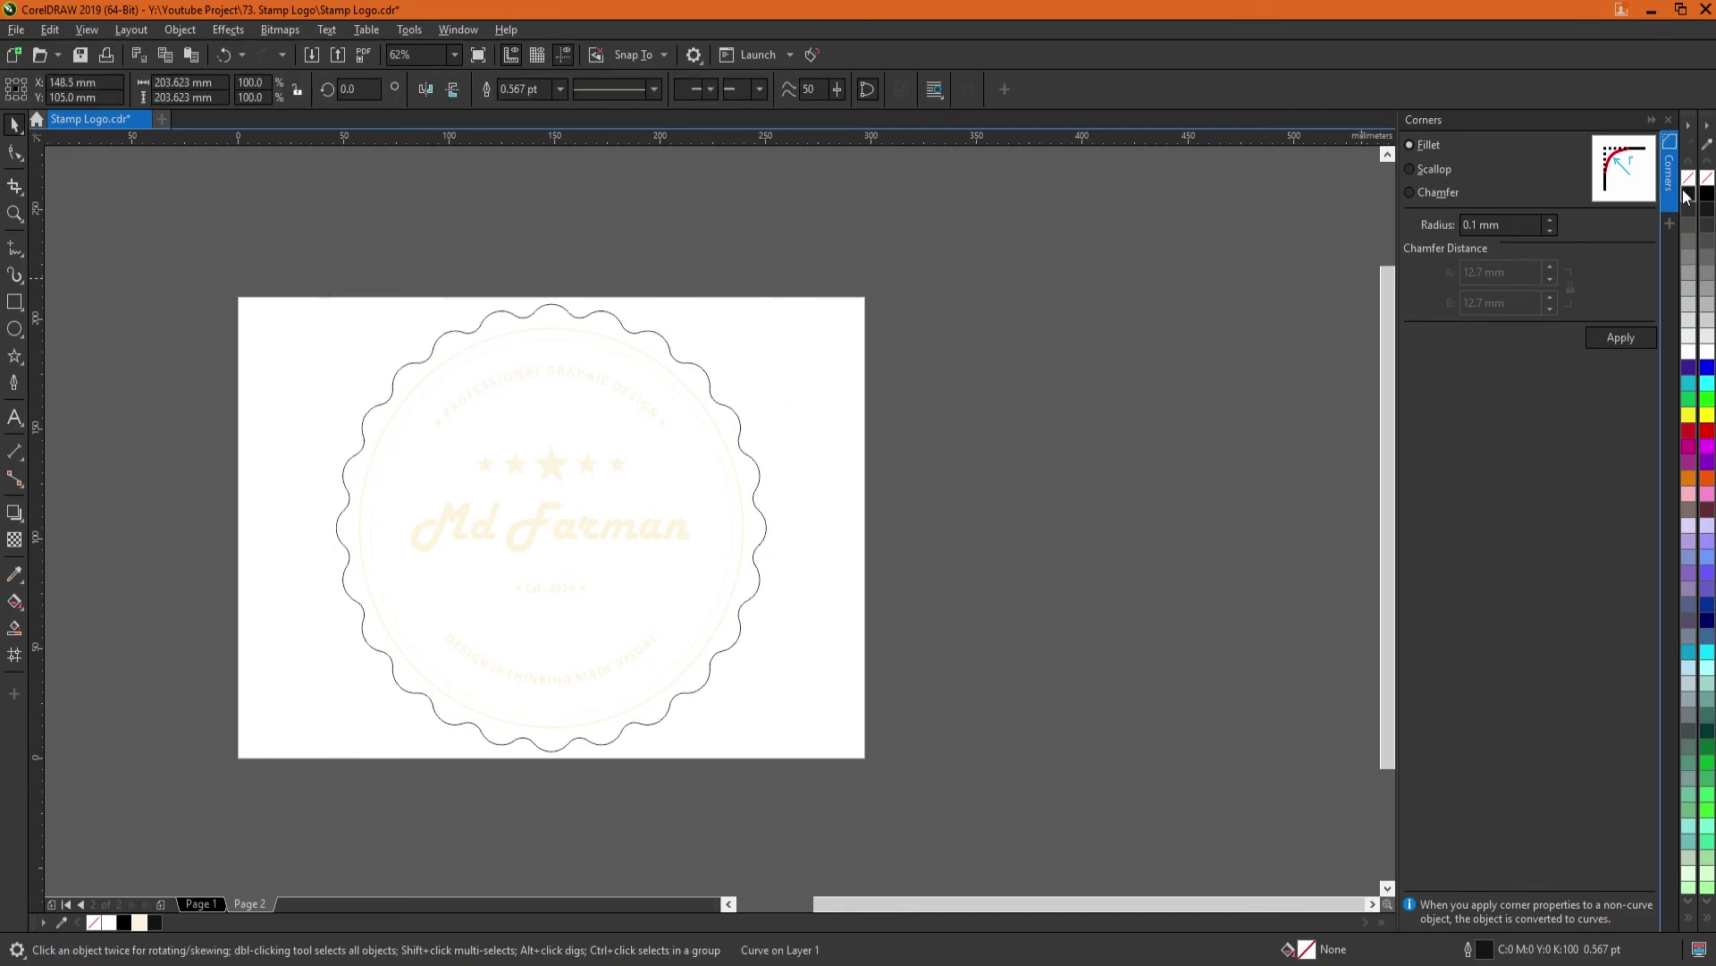
{"action": "left_click", "coordinate": [1688, 192]}
{"action": "left_click", "coordinate": [836, 456]}
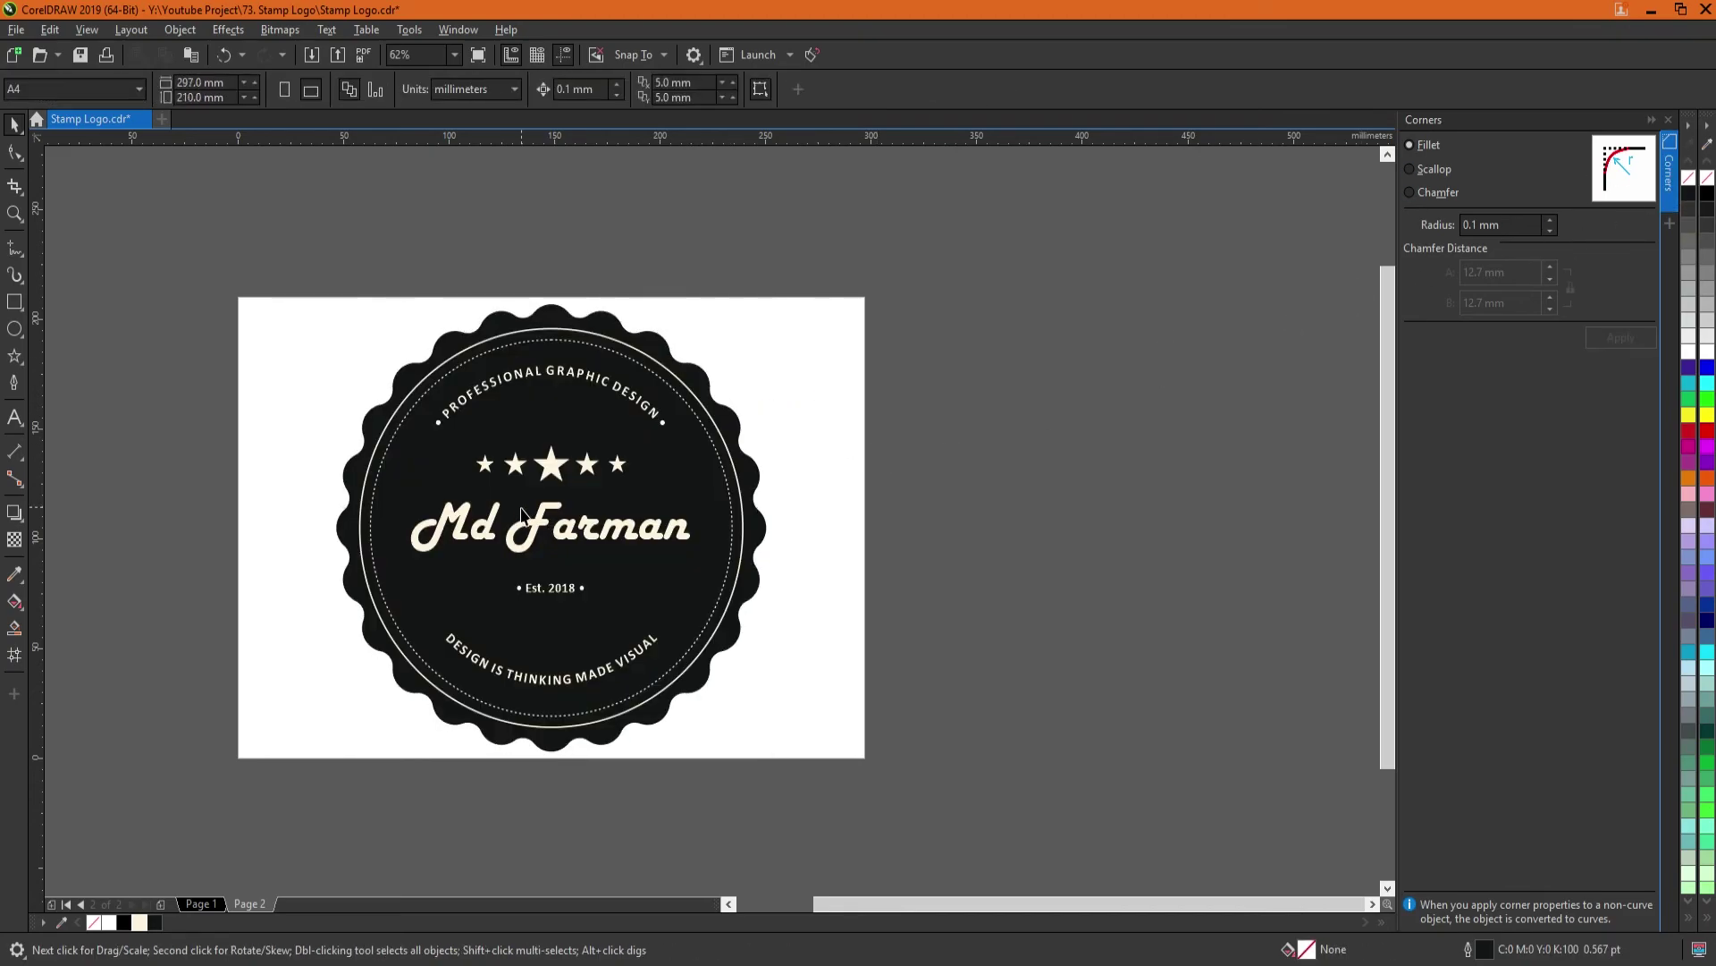
- Group the stamp's six objects and scale the group down to about 157 mm
{"action": "left_click_drag", "start_coordinate": [313, 265], "coordinate": [793, 805]}
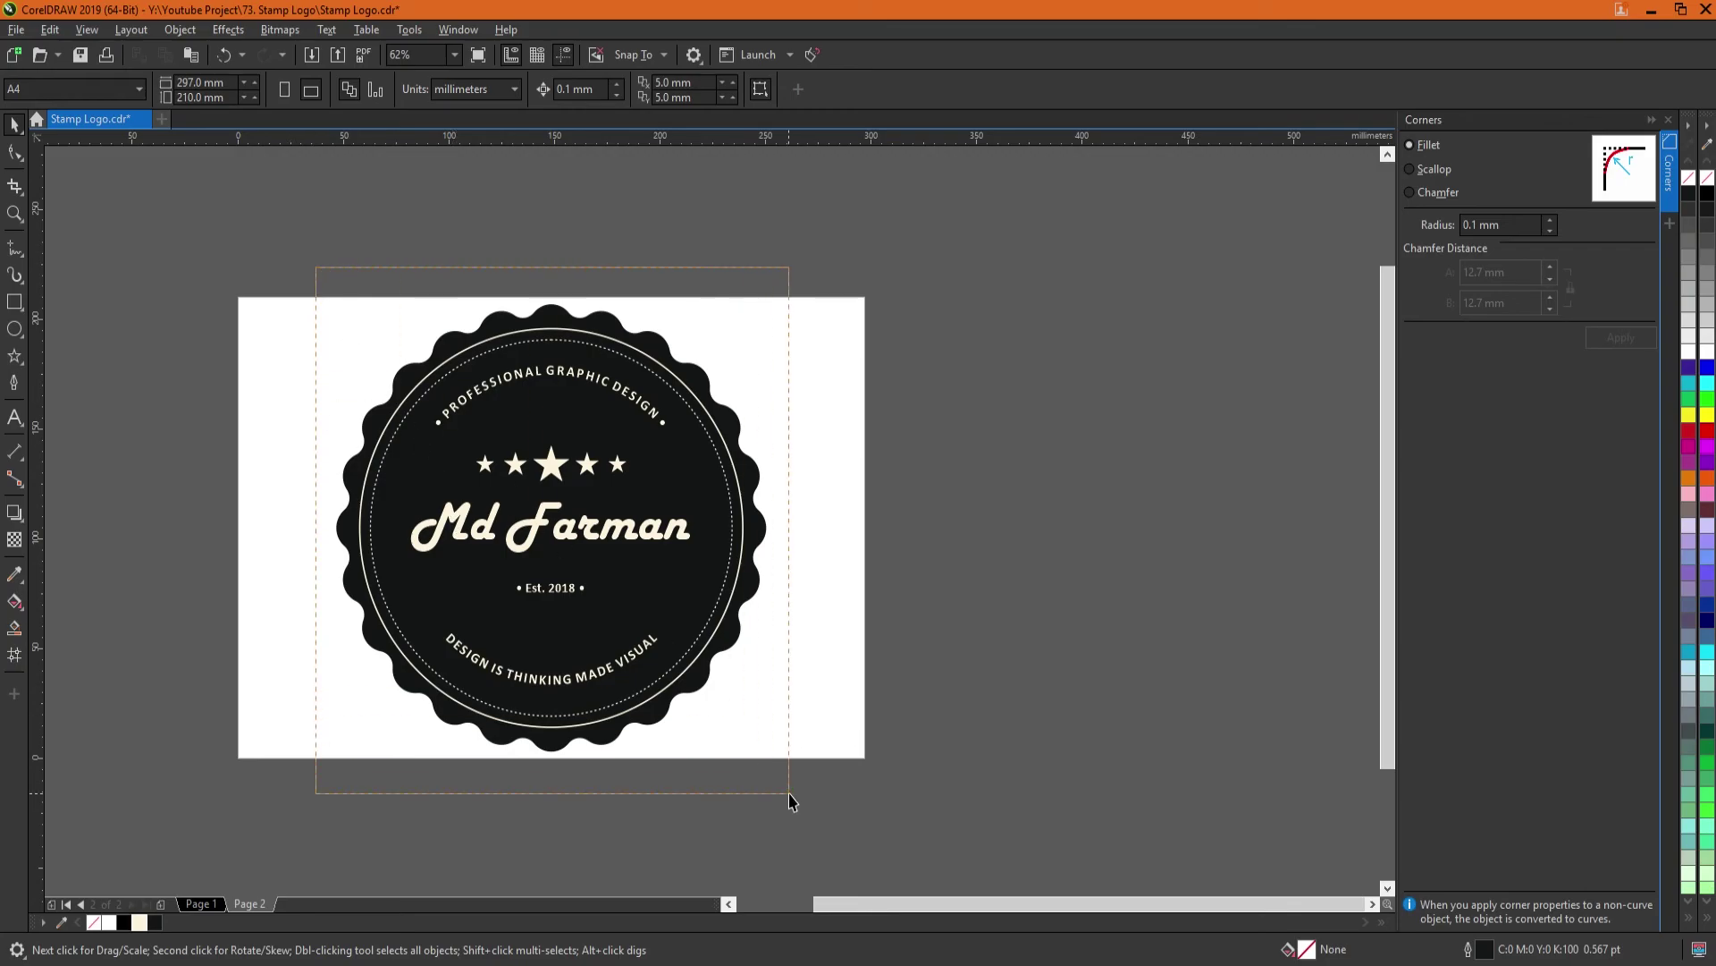
{"action": "key", "text": "ctrl+g"}
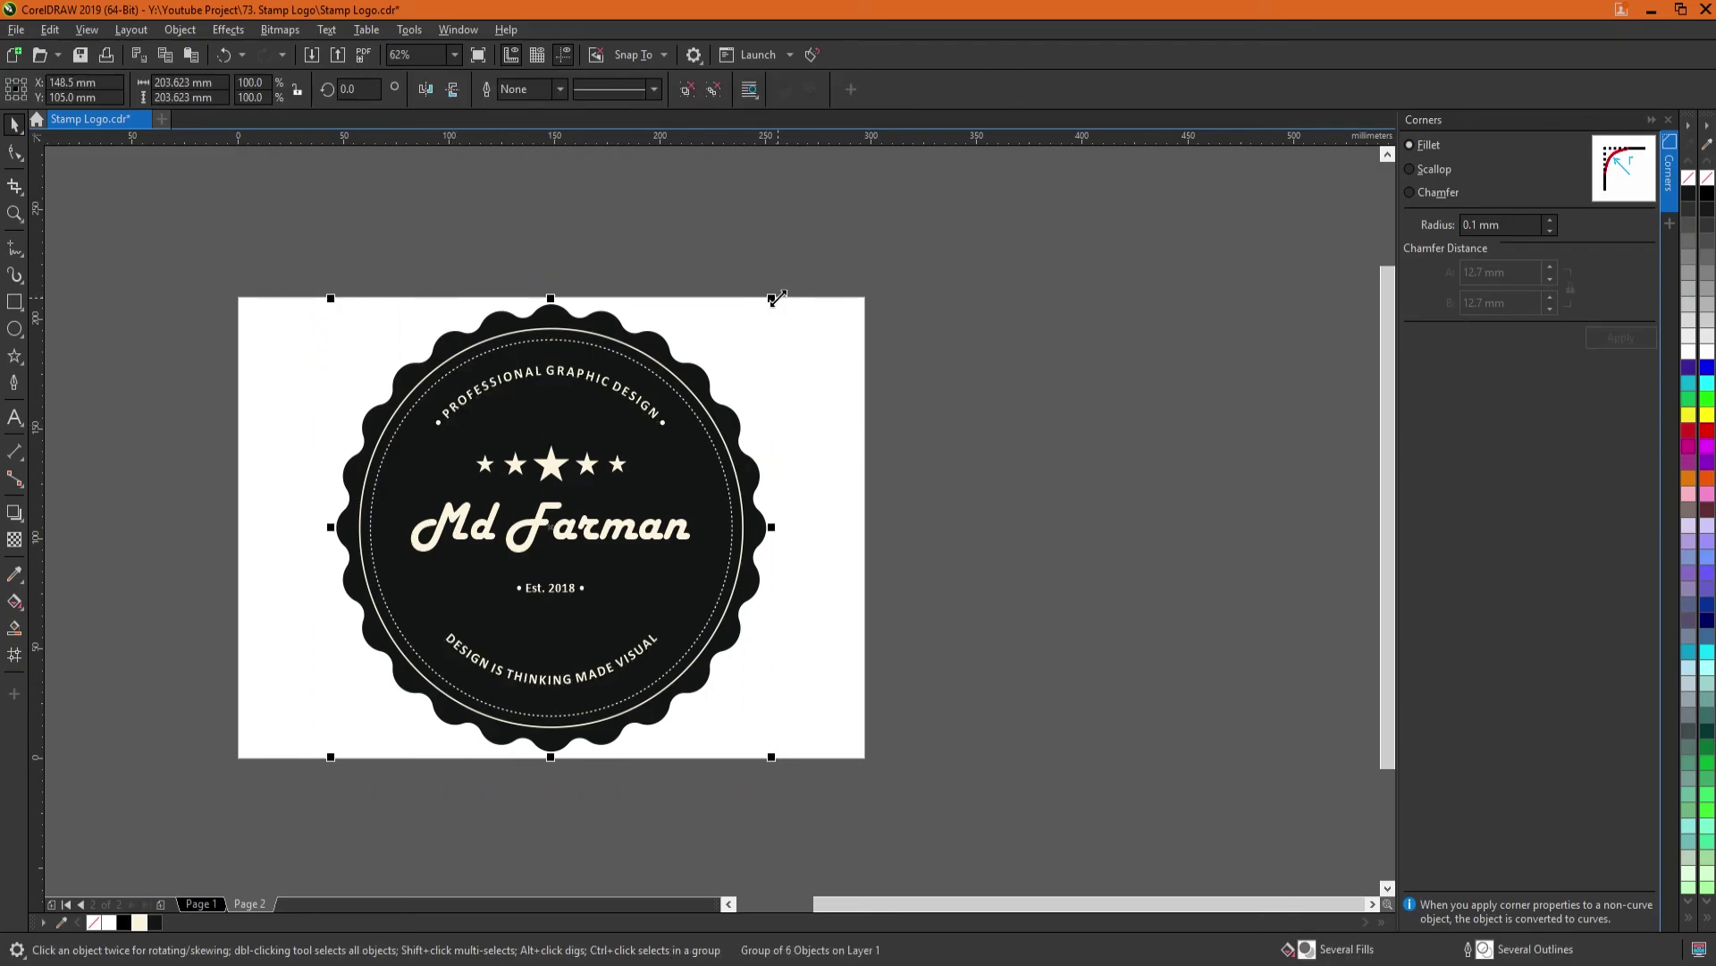
{"action": "left_click_drag", "start_coordinate": [776, 297], "coordinate": [758, 349]}
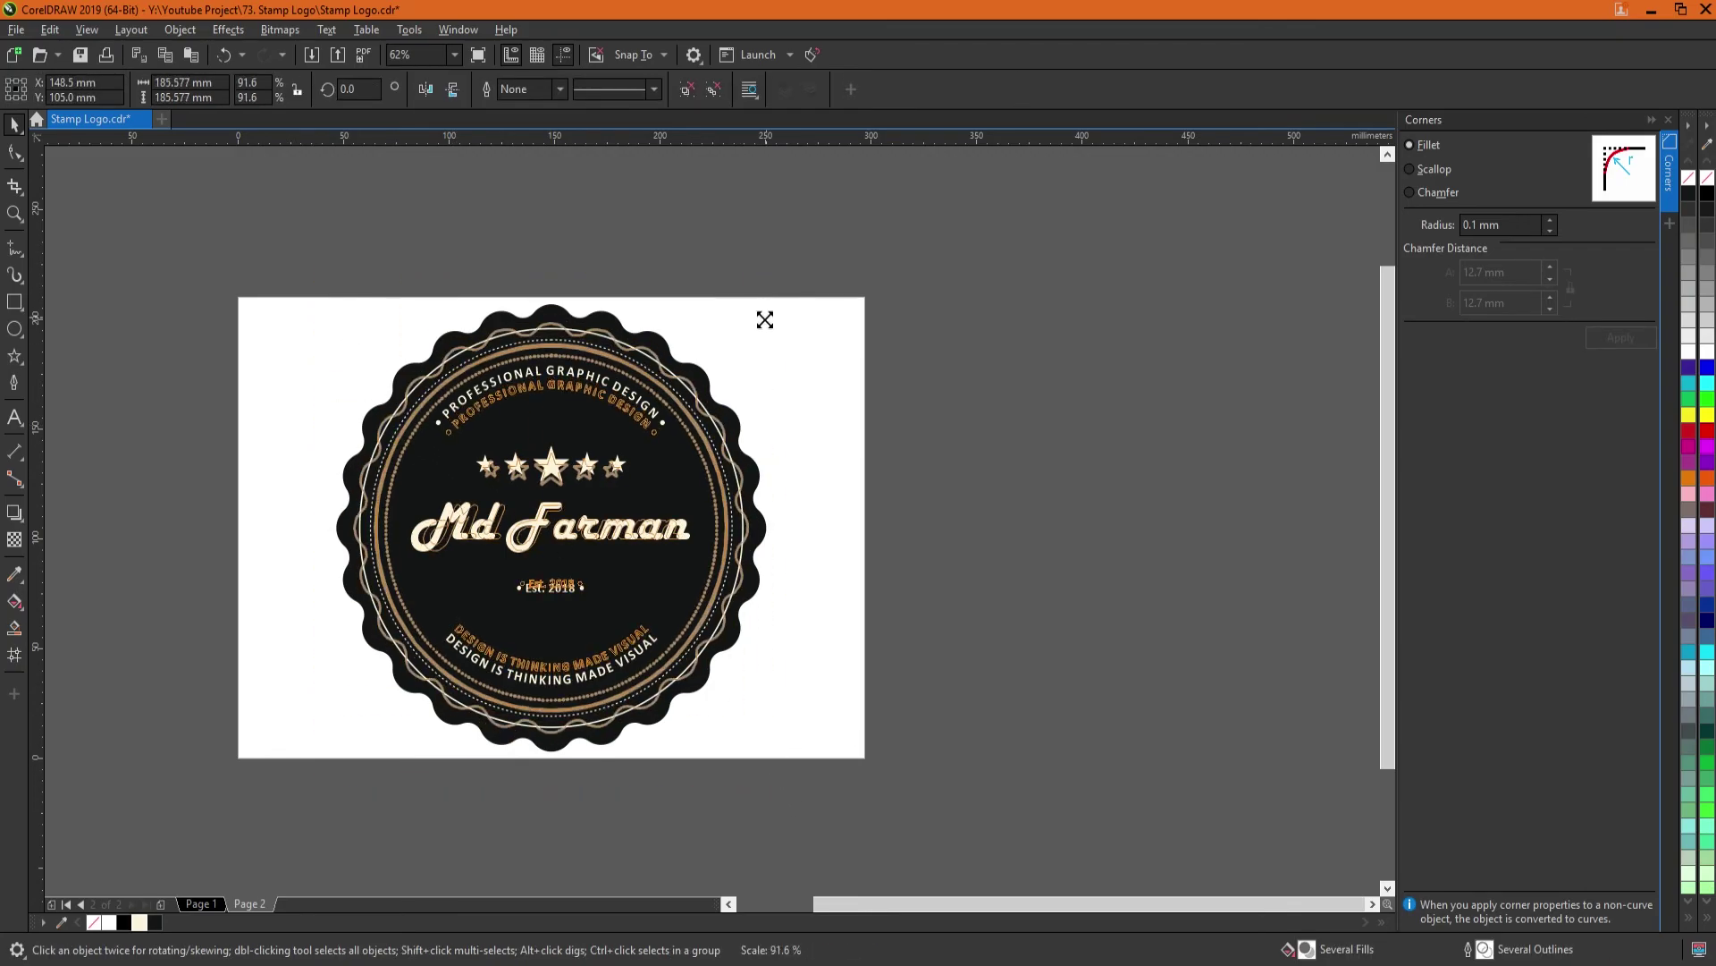
{"action": "left_click", "coordinate": [913, 361]}
- Add a page-sized cream (#FEF3DC) background rectangle and preview the design full screen
{"action": "double_click", "coordinate": [21, 303]}
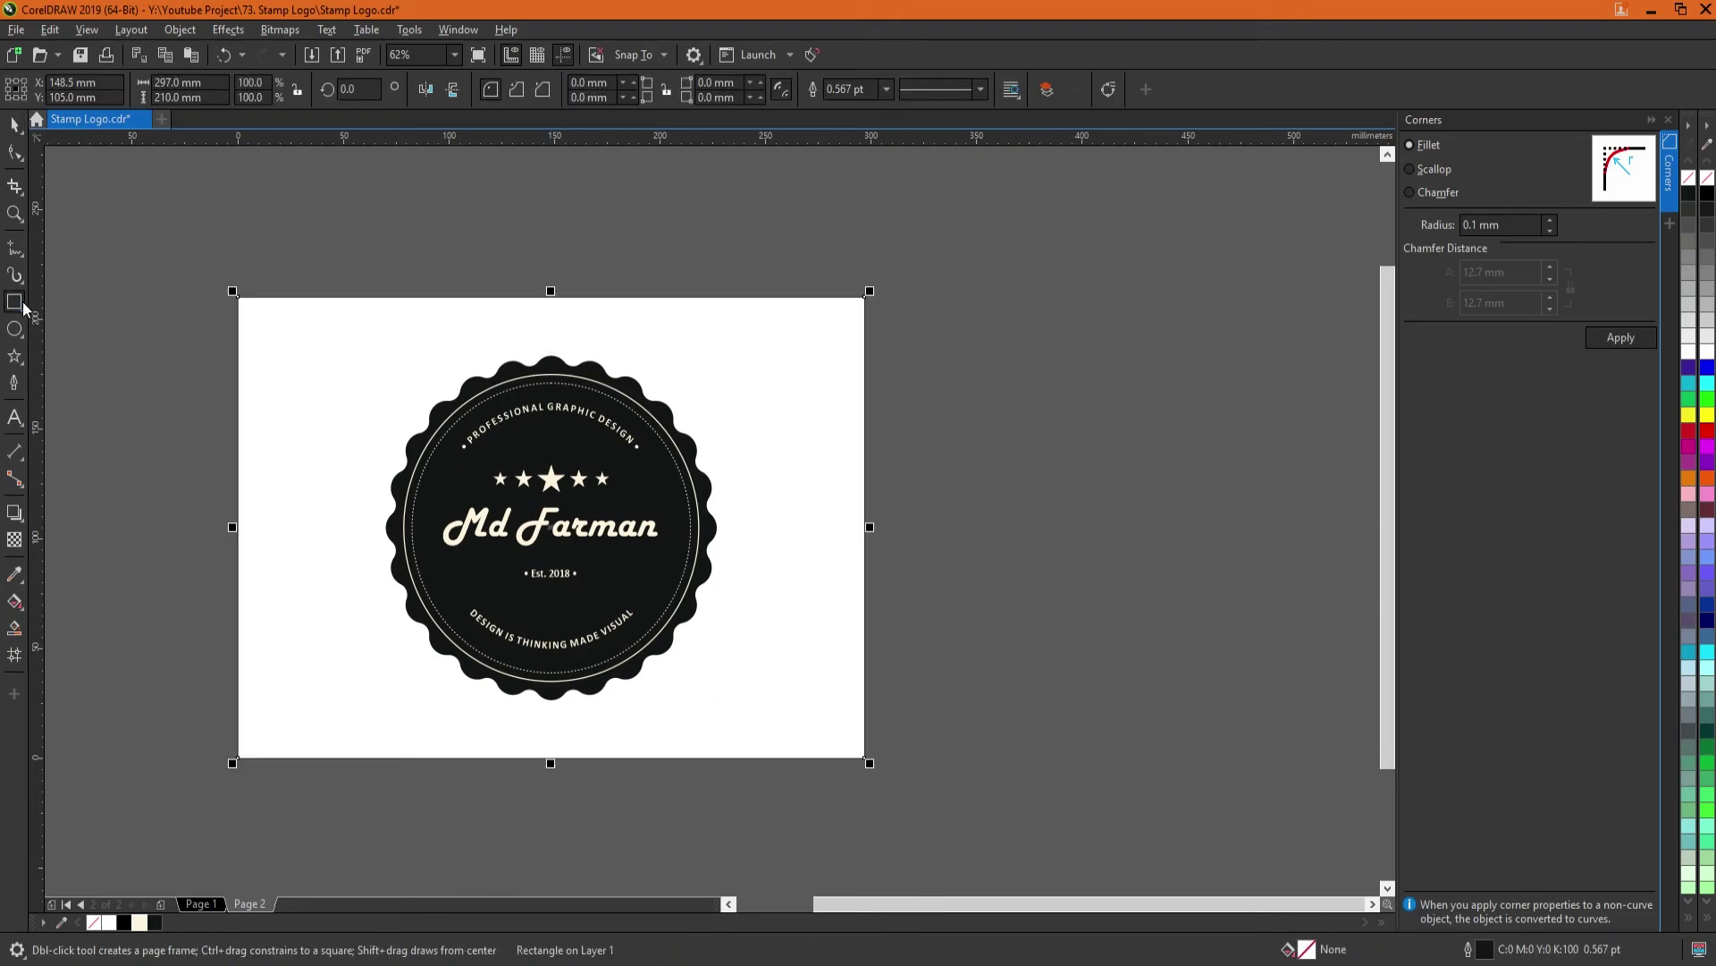
{"action": "left_click", "coordinate": [141, 922]}
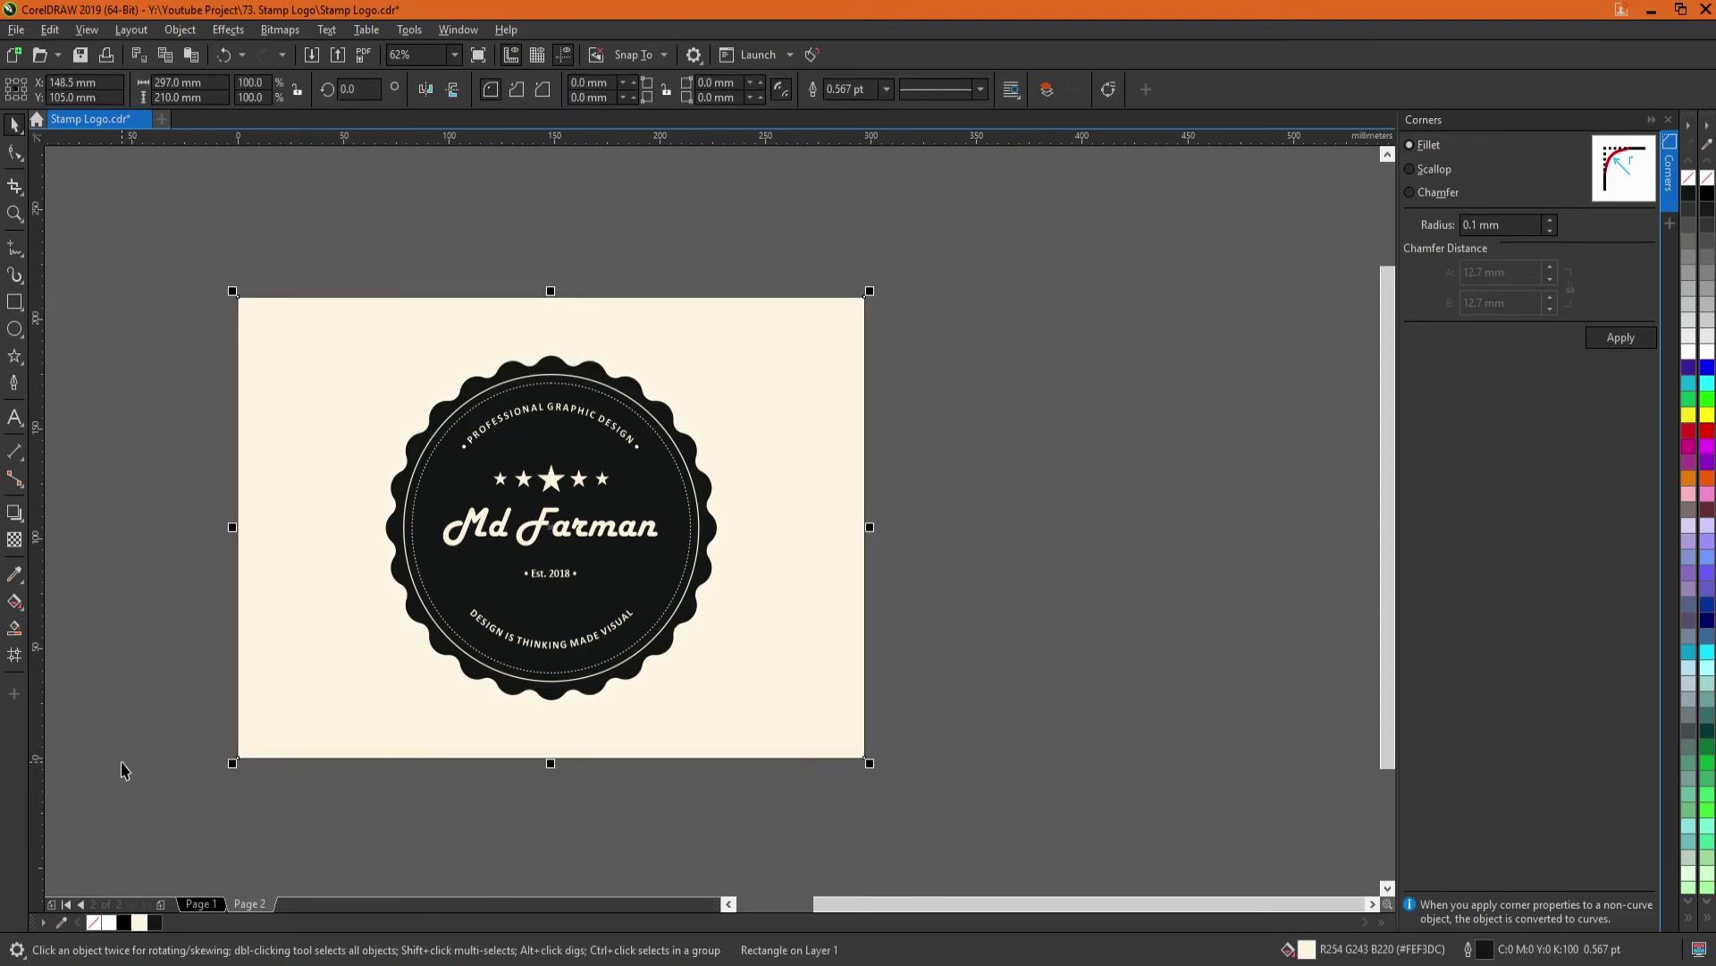
{"action": "left_click", "coordinate": [124, 770]}
{"action": "key", "text": "shift+F4"}
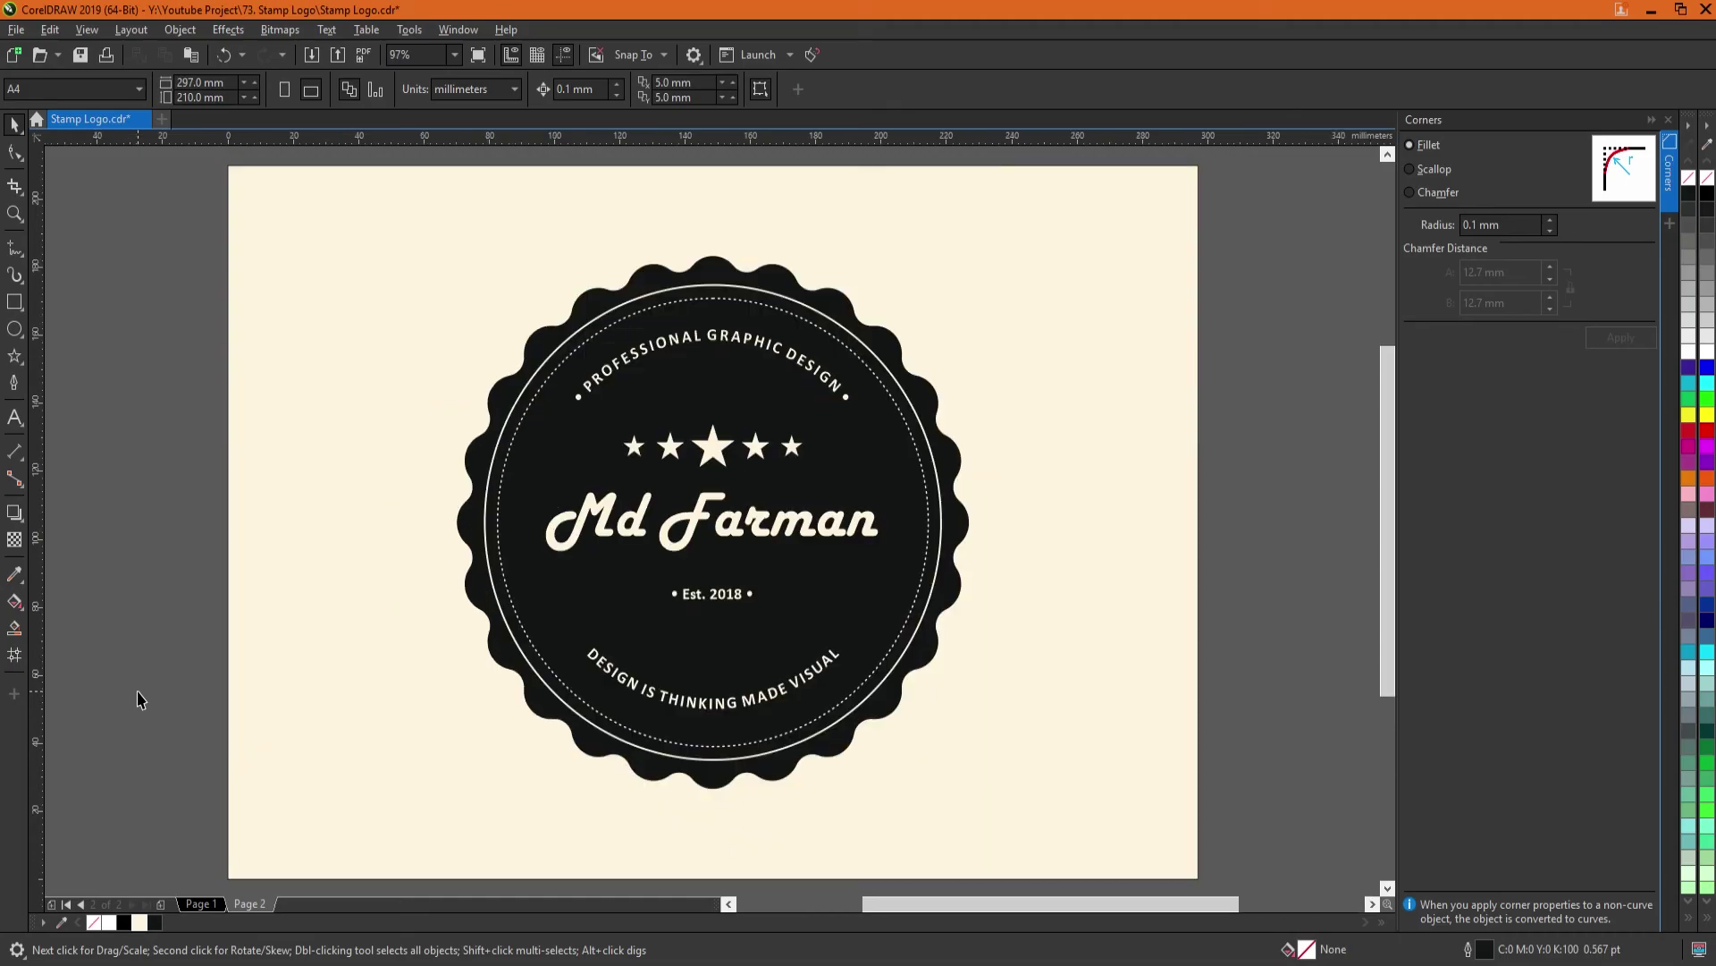
{"action": "key", "text": "F9"}
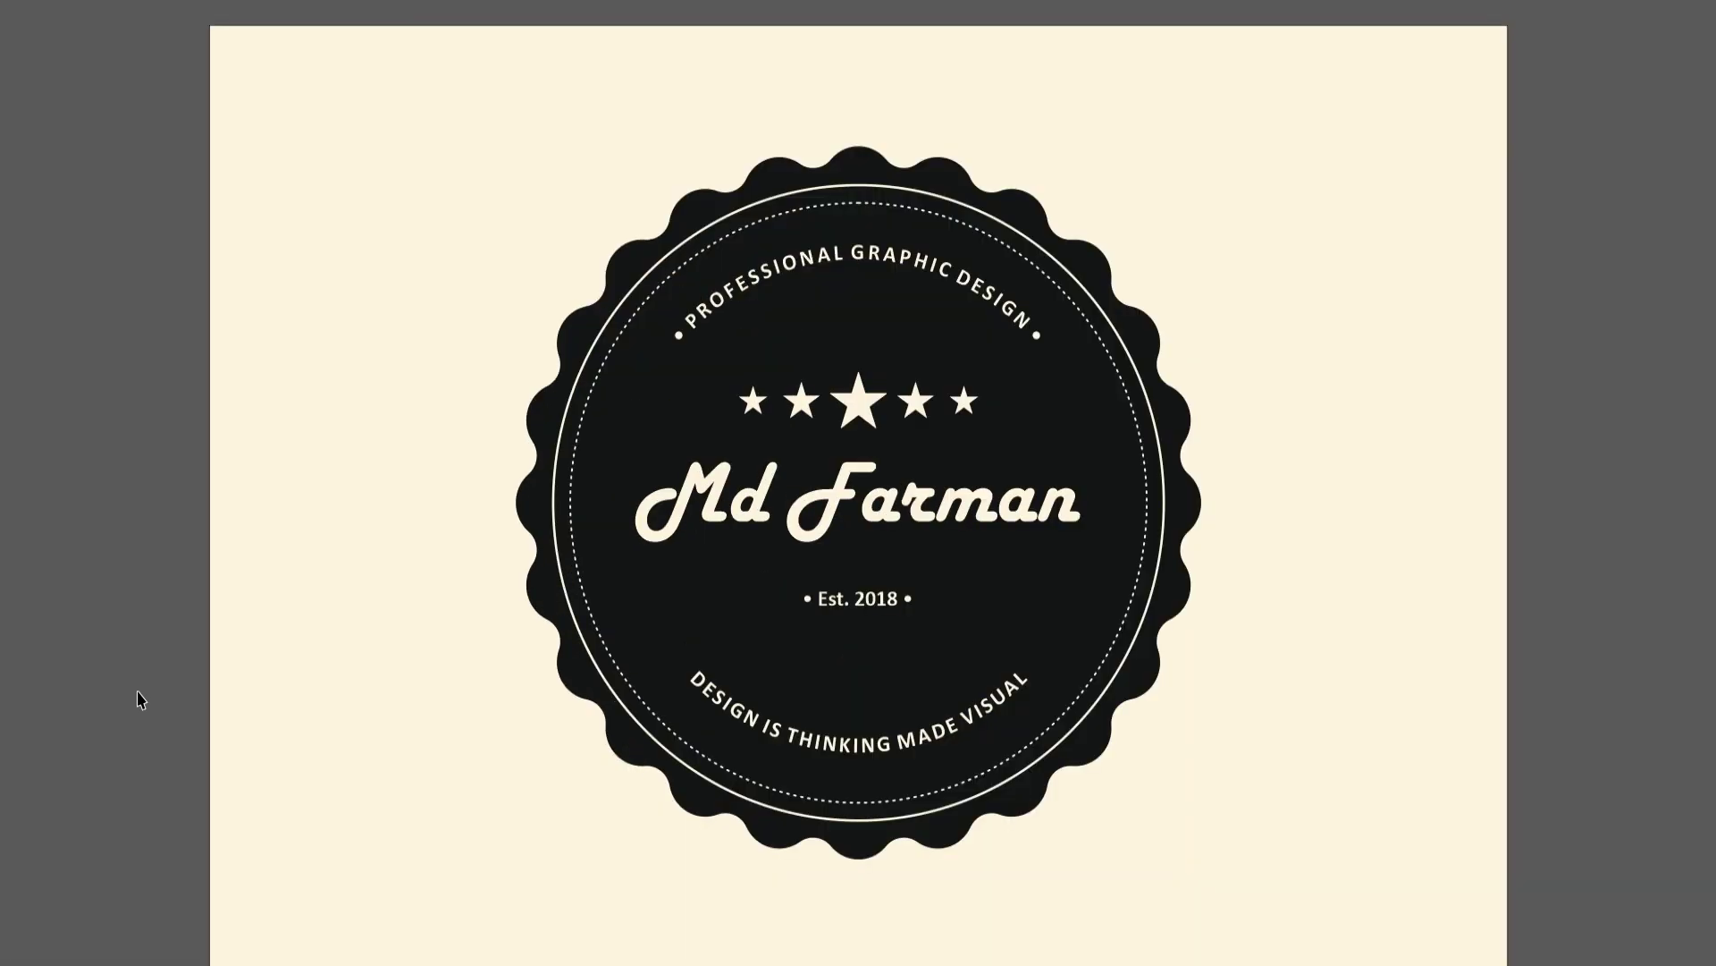